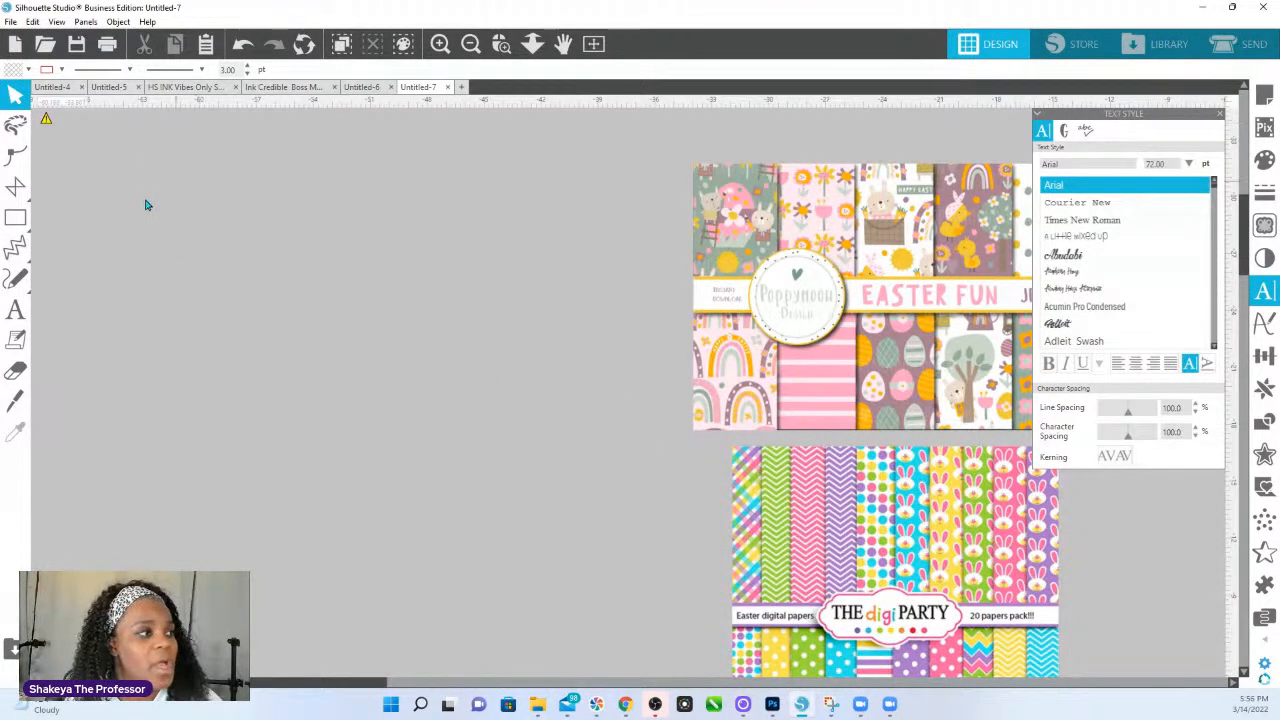
click(15, 217)
drag(625, 204, 652, 241)
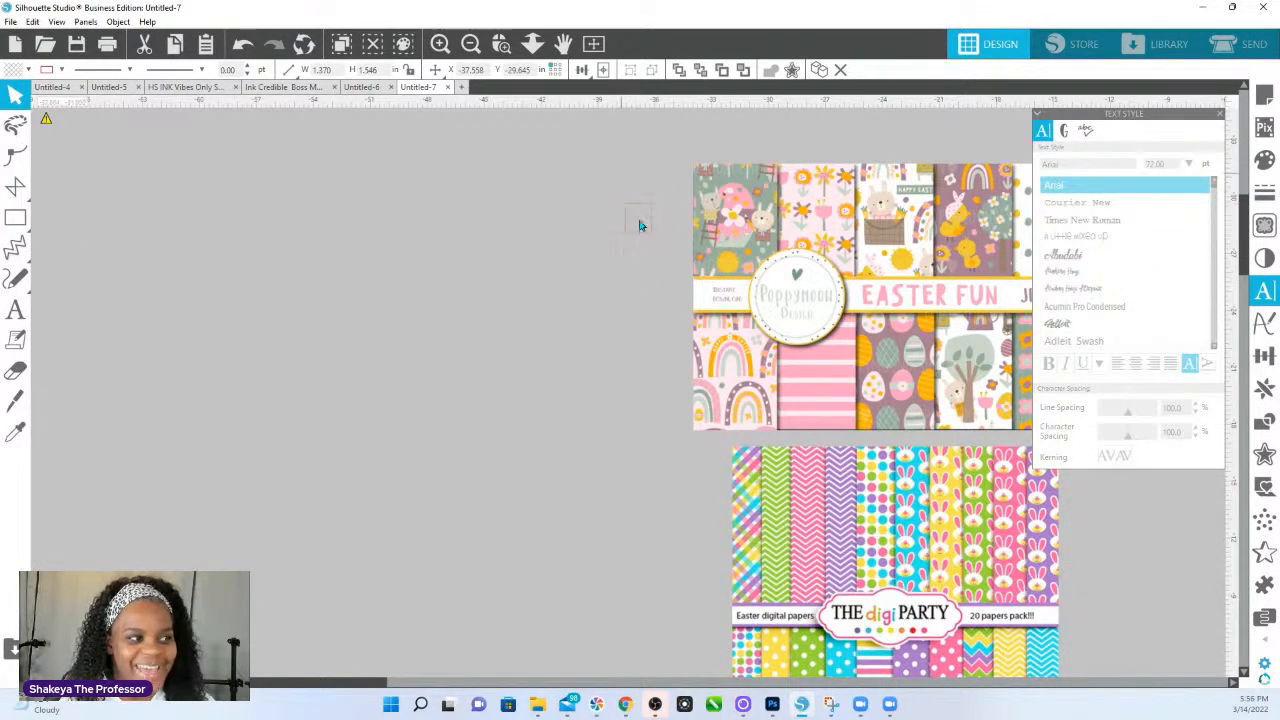
key(Delete)
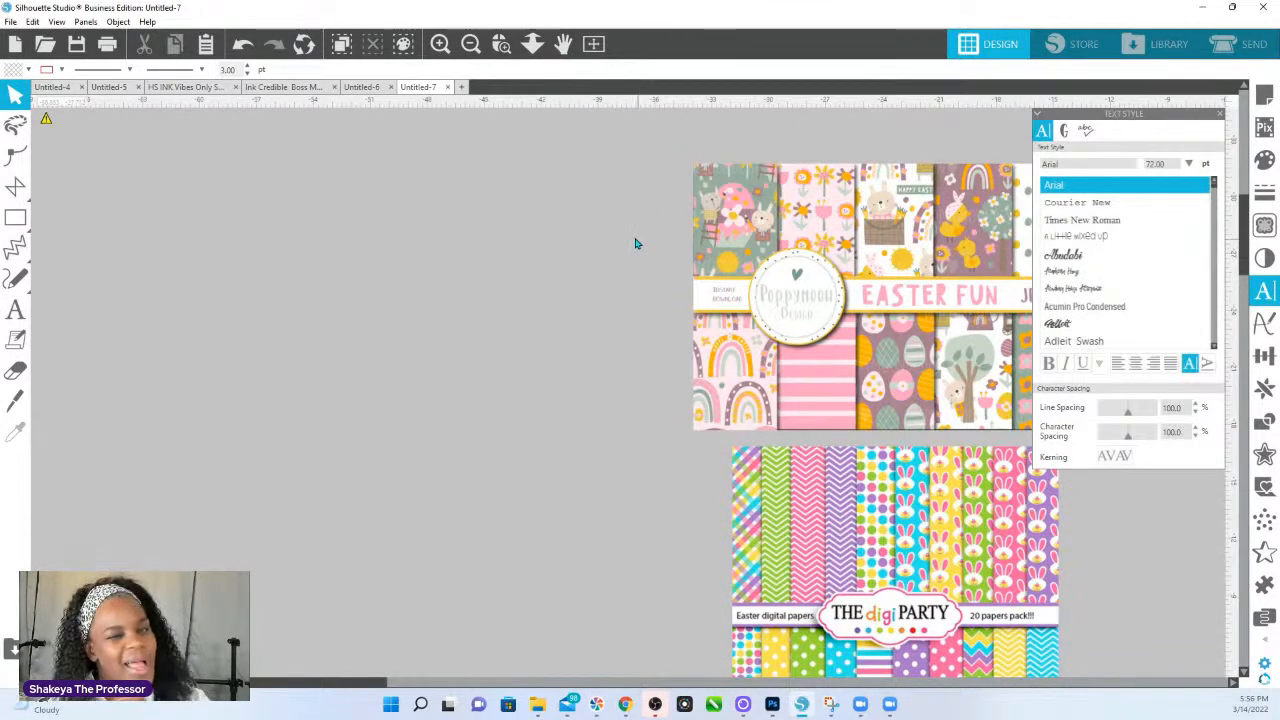
- Draw an egg shape about 1.83 by 2.46 in beside the Easter Fun paper pack and fill it with yellow
mouse_move(13, 243)
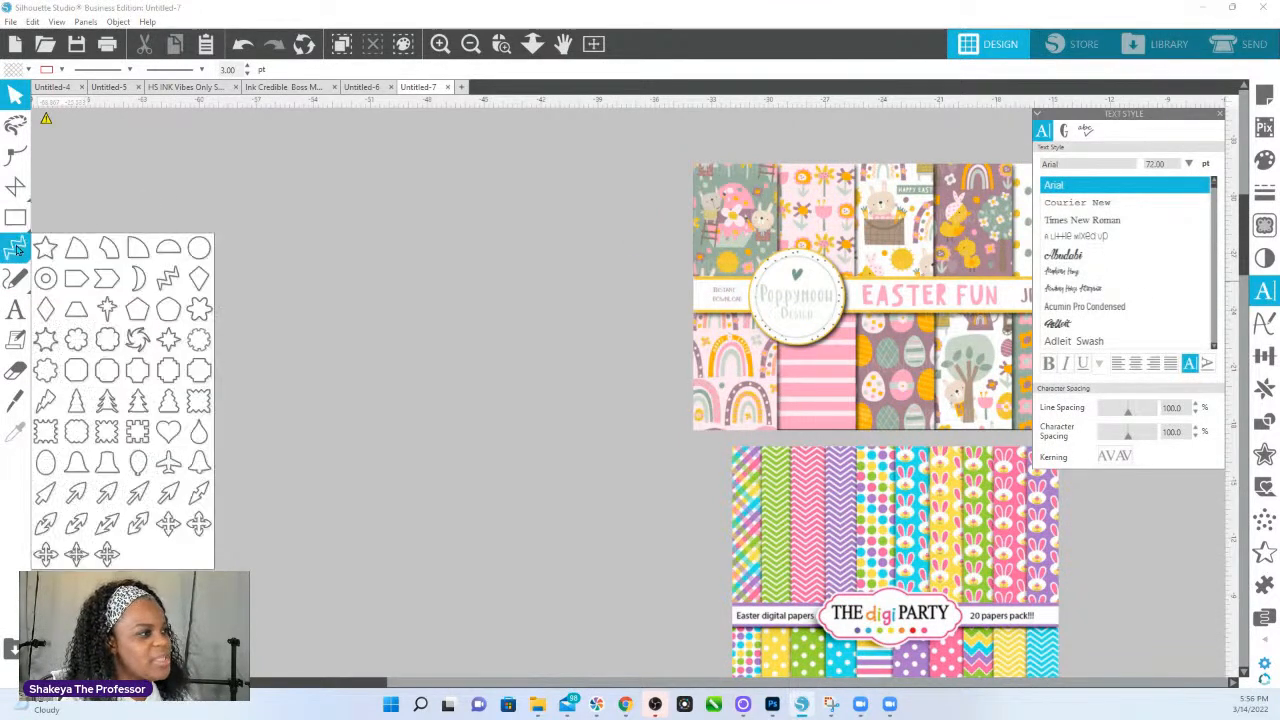
click(45, 462)
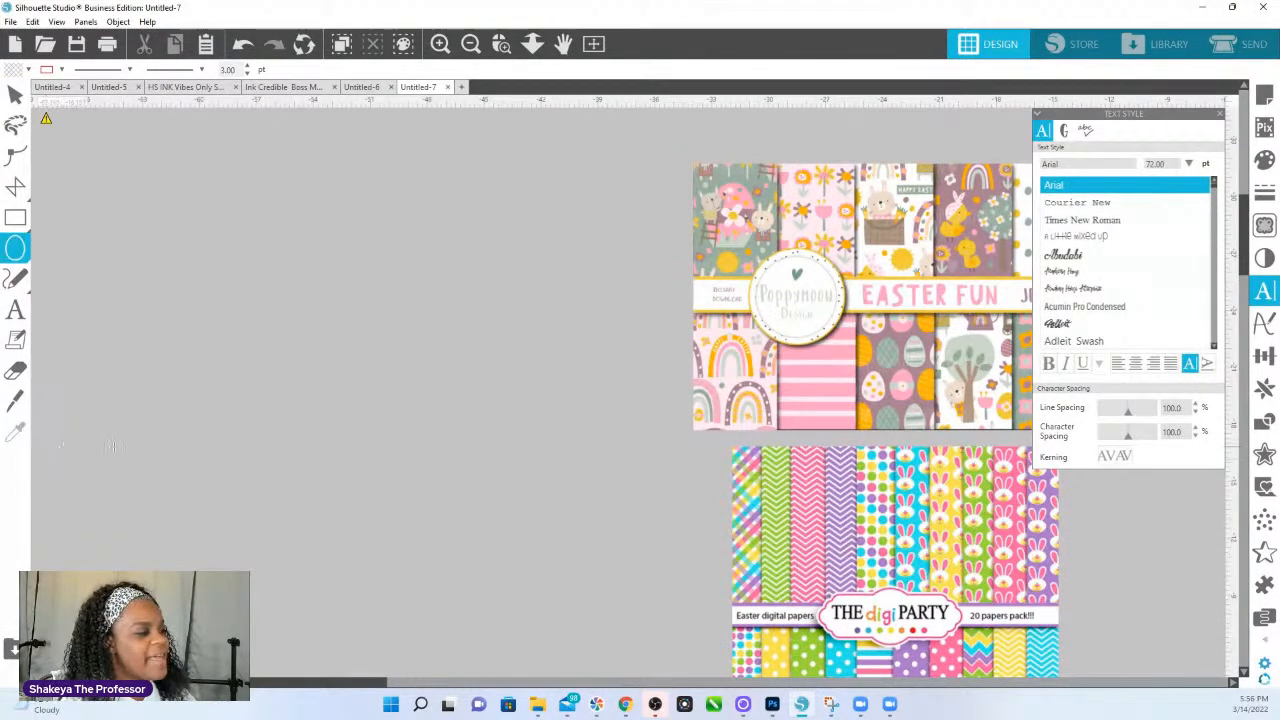
drag(614, 211, 641, 220)
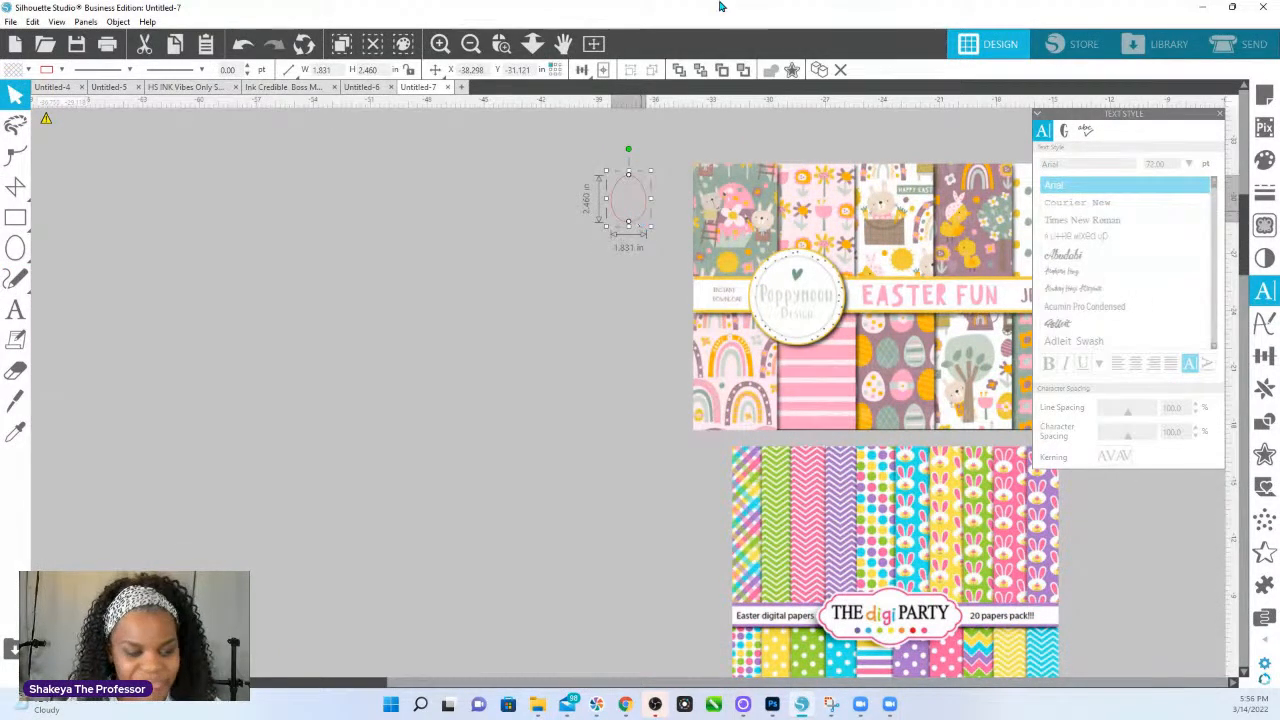
click(1264, 160)
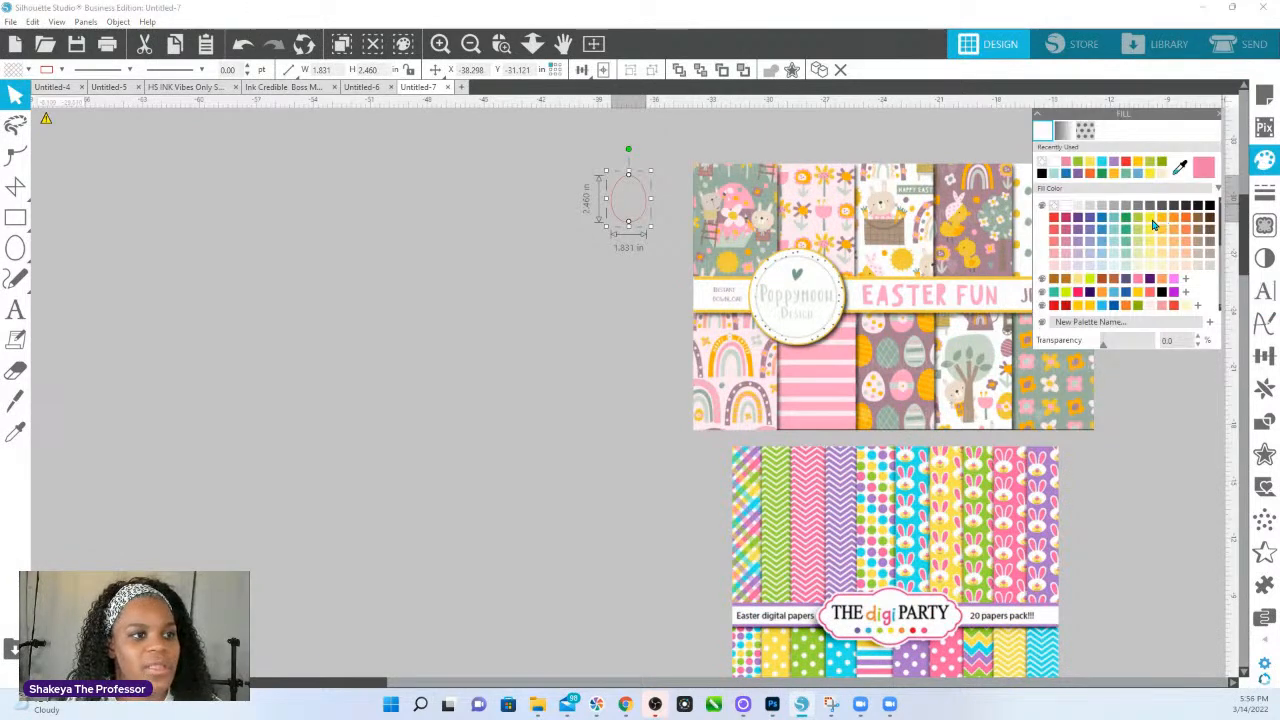
click(1130, 217)
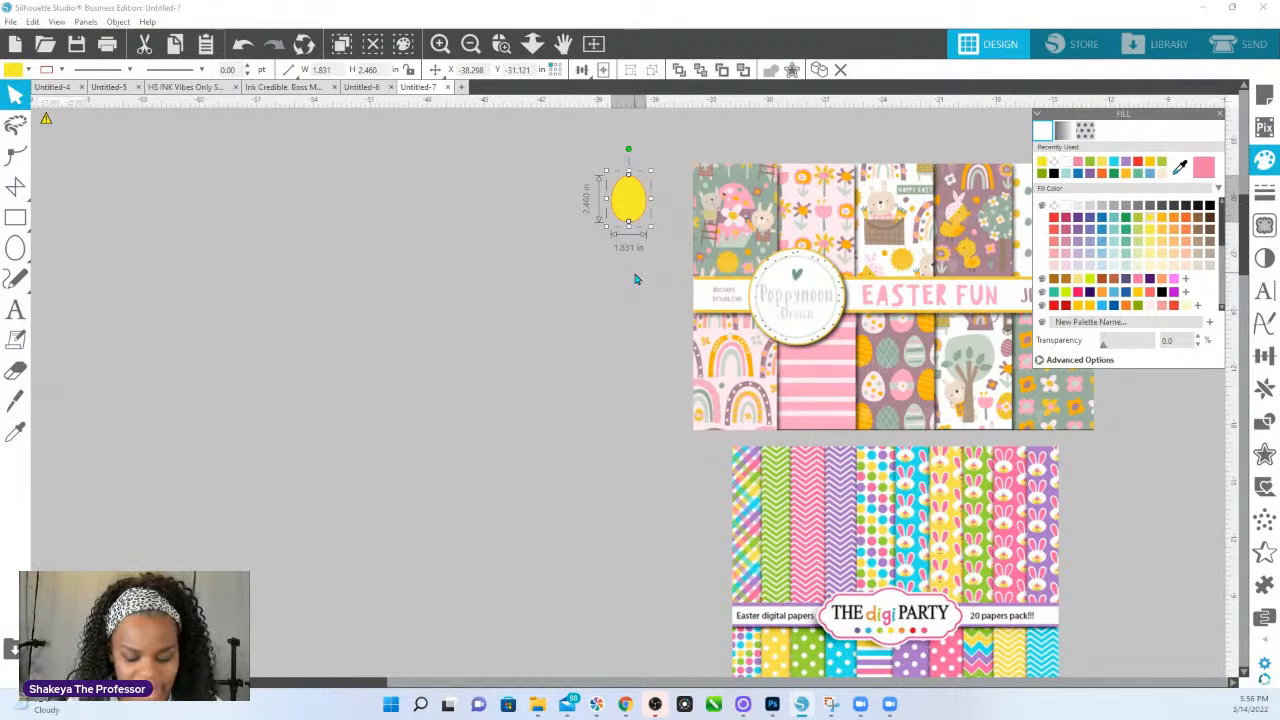
- Duplicate the yellow egg downward five times to form a vertical column of six eggs
key(ctrl+Down)
key(ctrl+Down)
key(ctrl+Down)
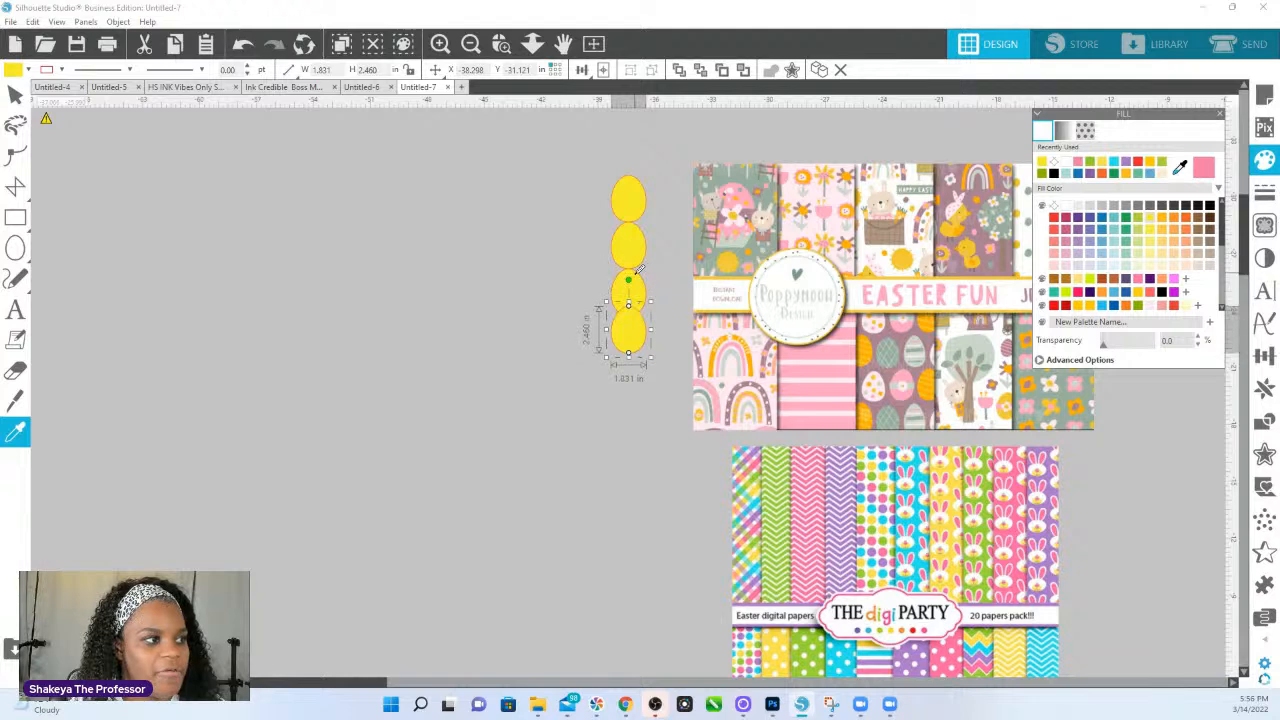
key(ctrl+Down)
key(ctrl+Down)
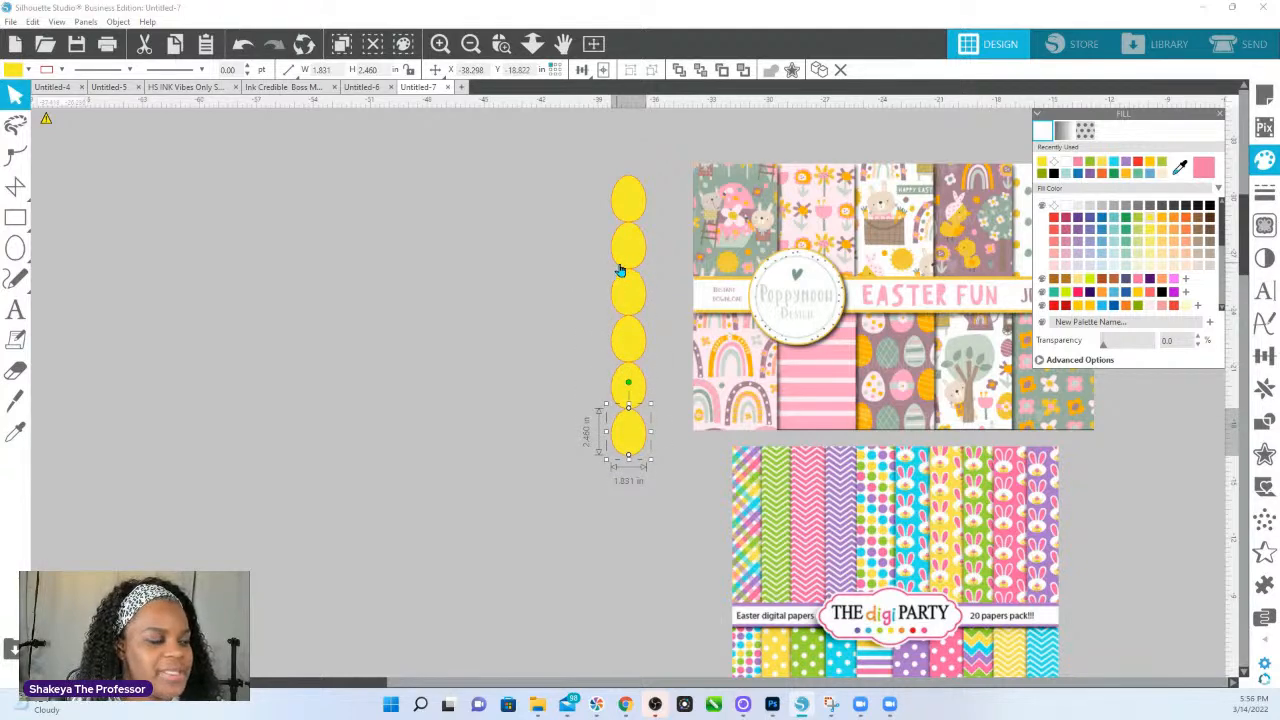
- Fill the first egg with pink sampled from the Easter Fun striped paper and the second with its grey-green
click(630, 205)
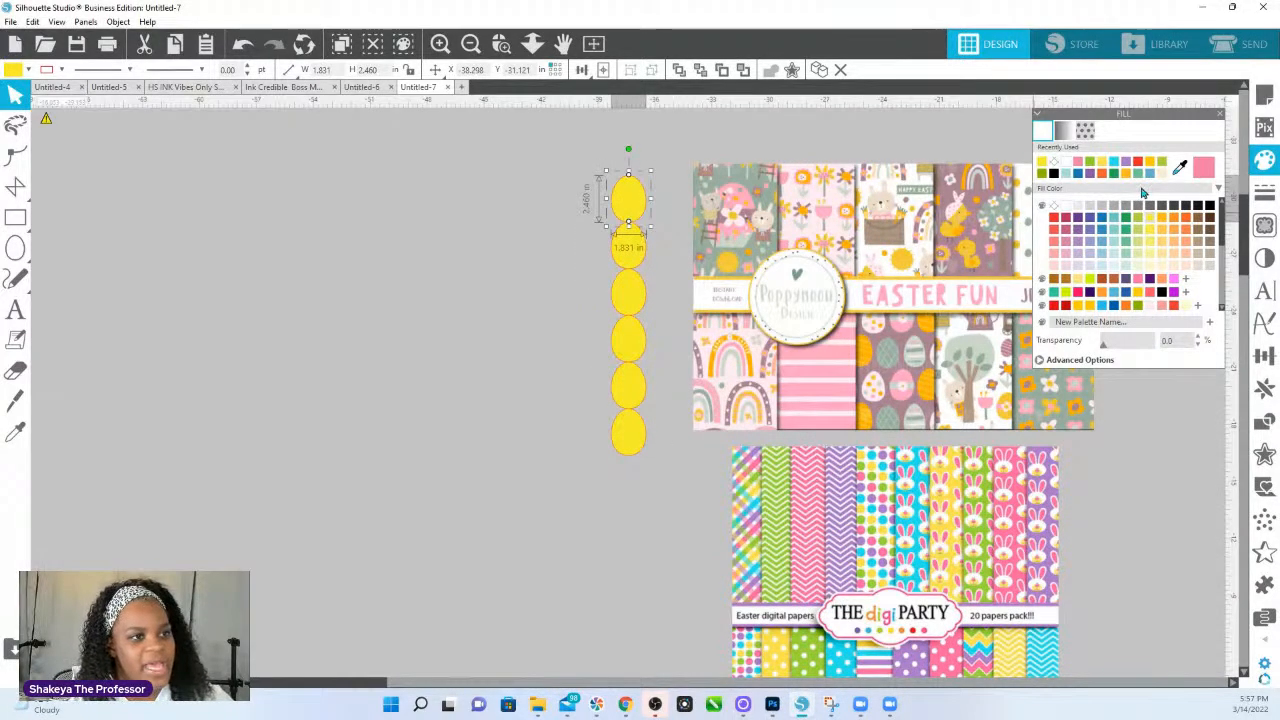
click(1180, 168)
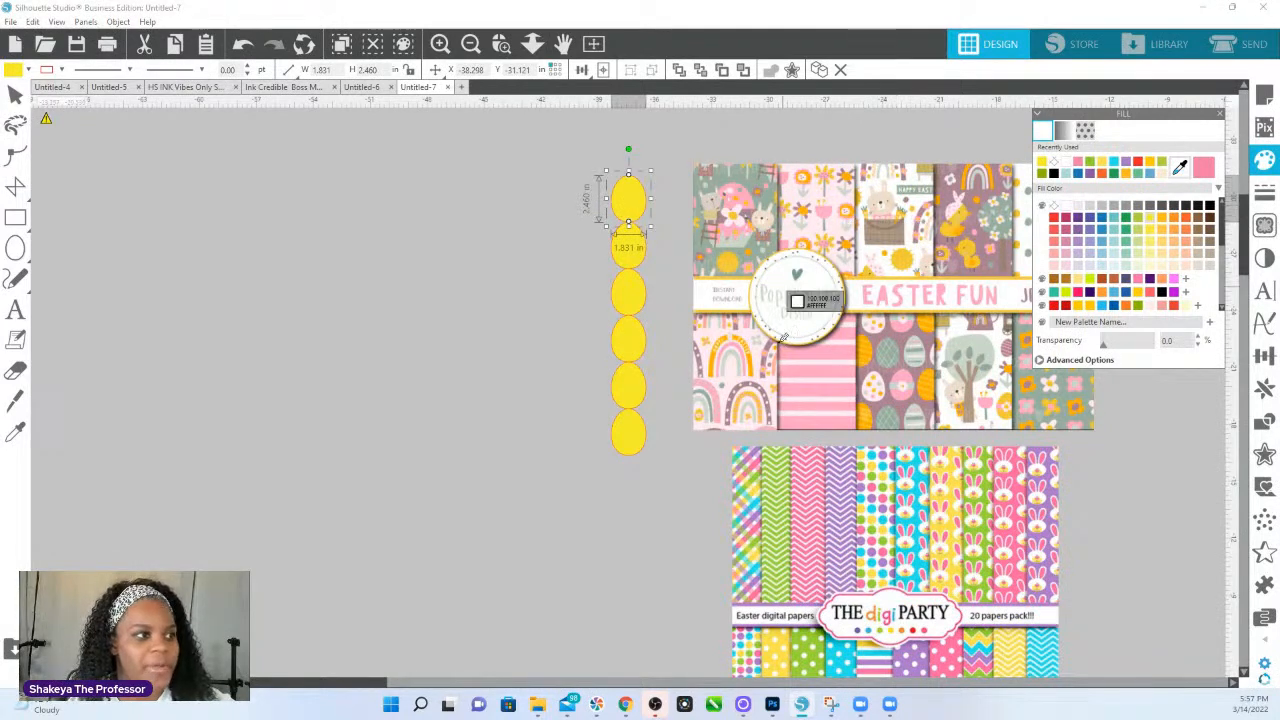
click(813, 343)
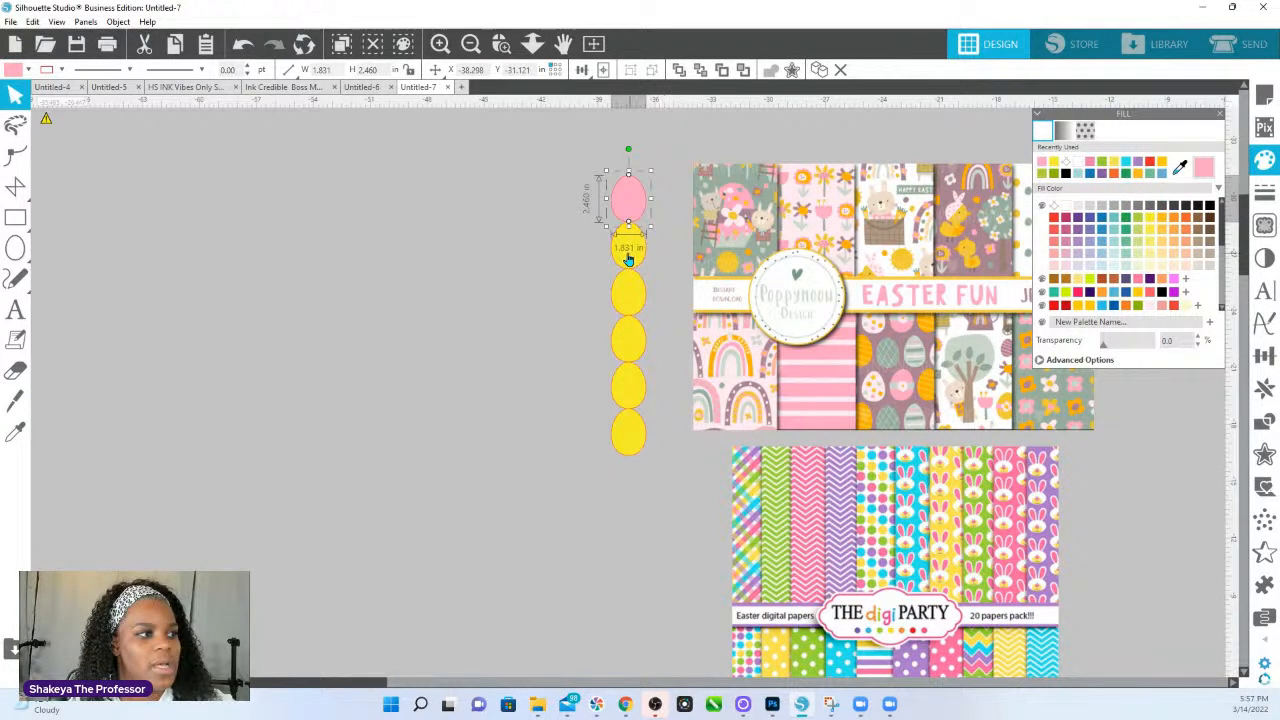
click(628, 248)
click(1180, 168)
click(770, 192)
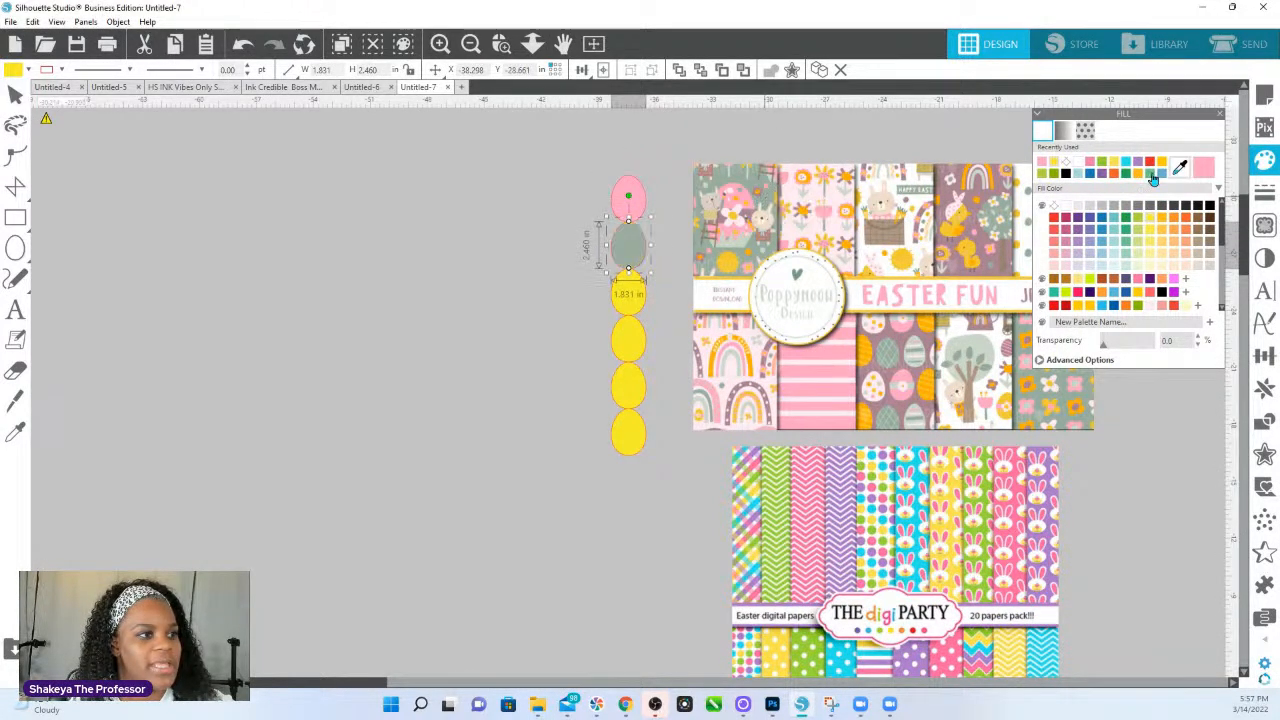
- Fill the third egg with pale pink and the fourth with orange, both sampled from the rainbow paper
click(628, 293)
click(1180, 168)
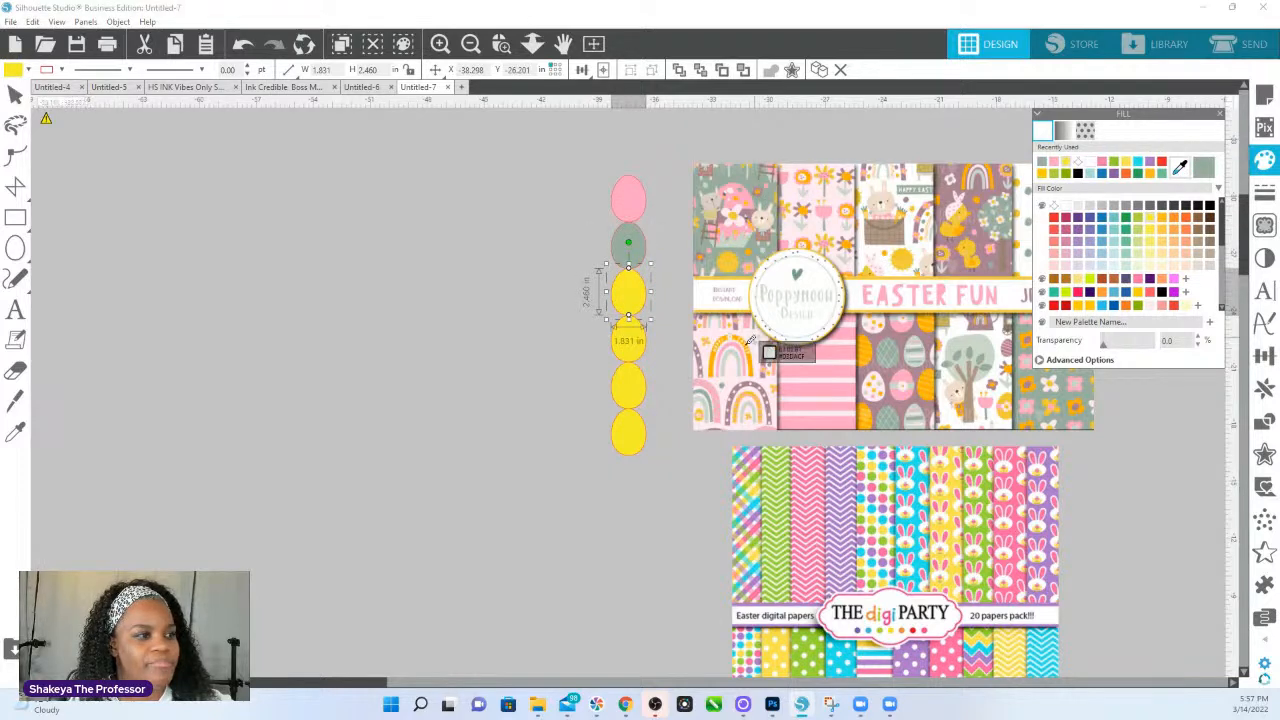
click(716, 330)
click(628, 340)
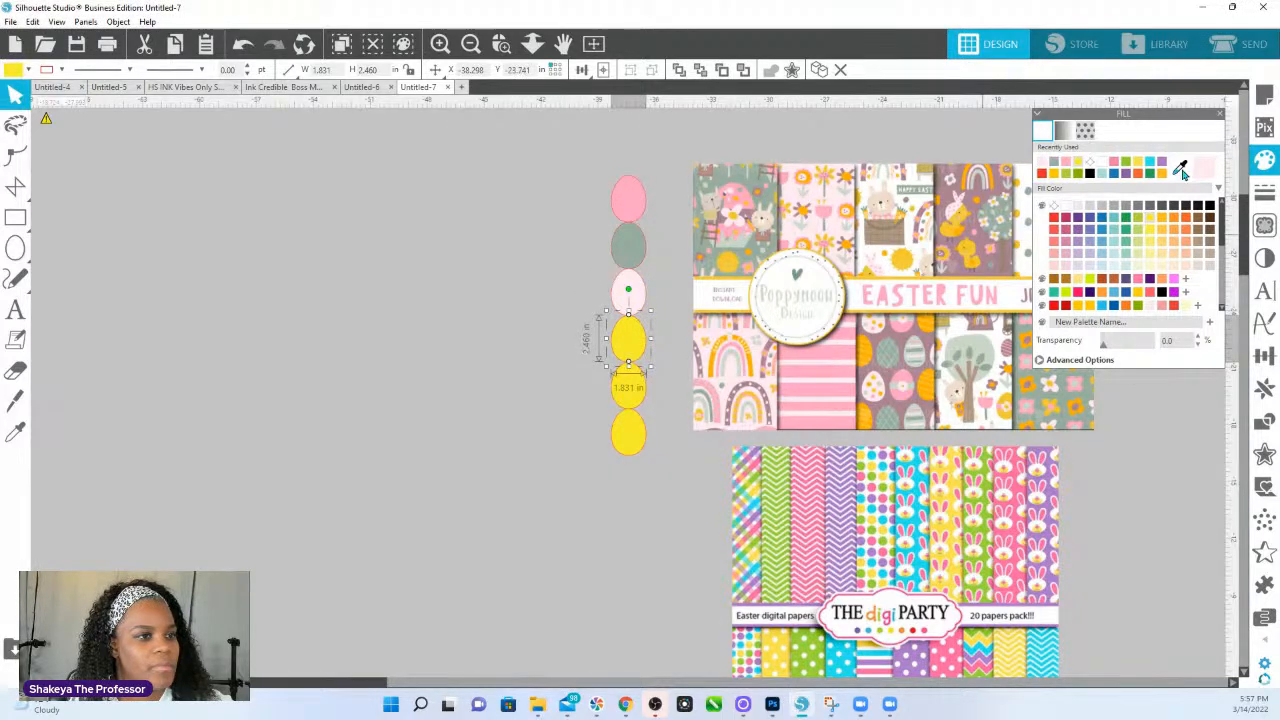
click(1180, 168)
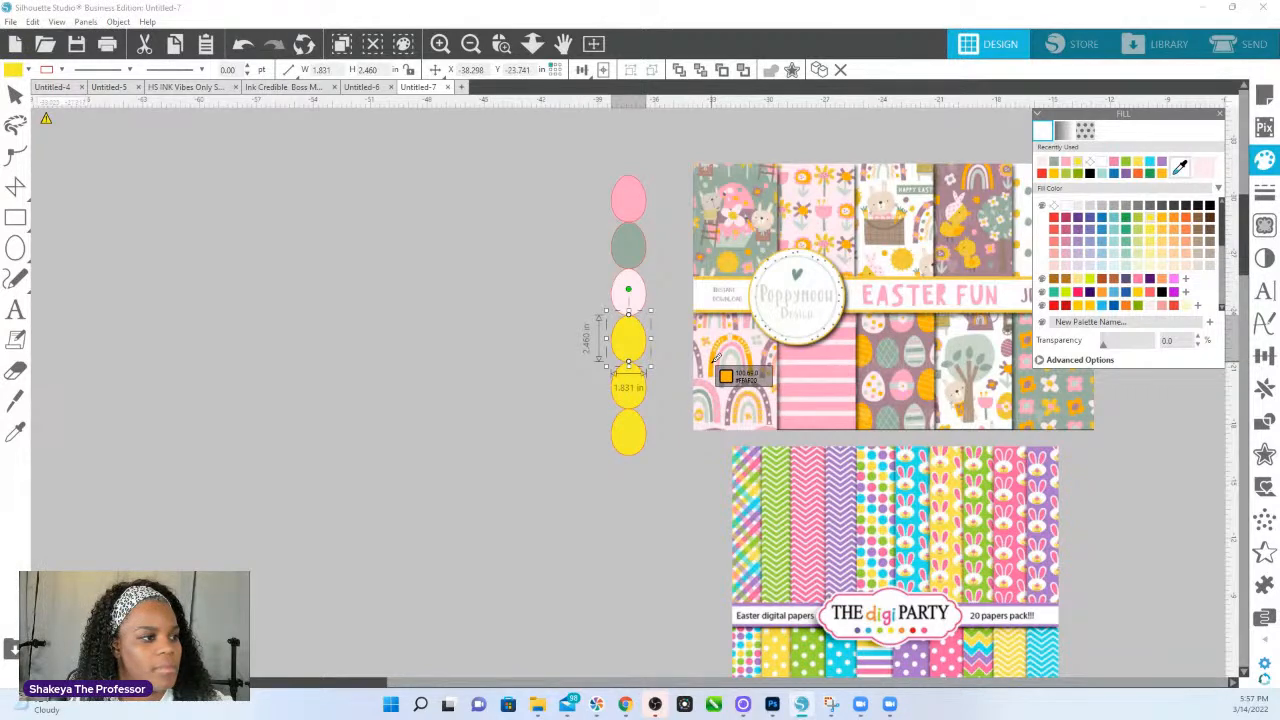
click(716, 358)
- Fill the fifth egg with pale green sampled from the rainbow paper and the sixth with mauve from the egg-patterned paper
click(628, 387)
click(1180, 168)
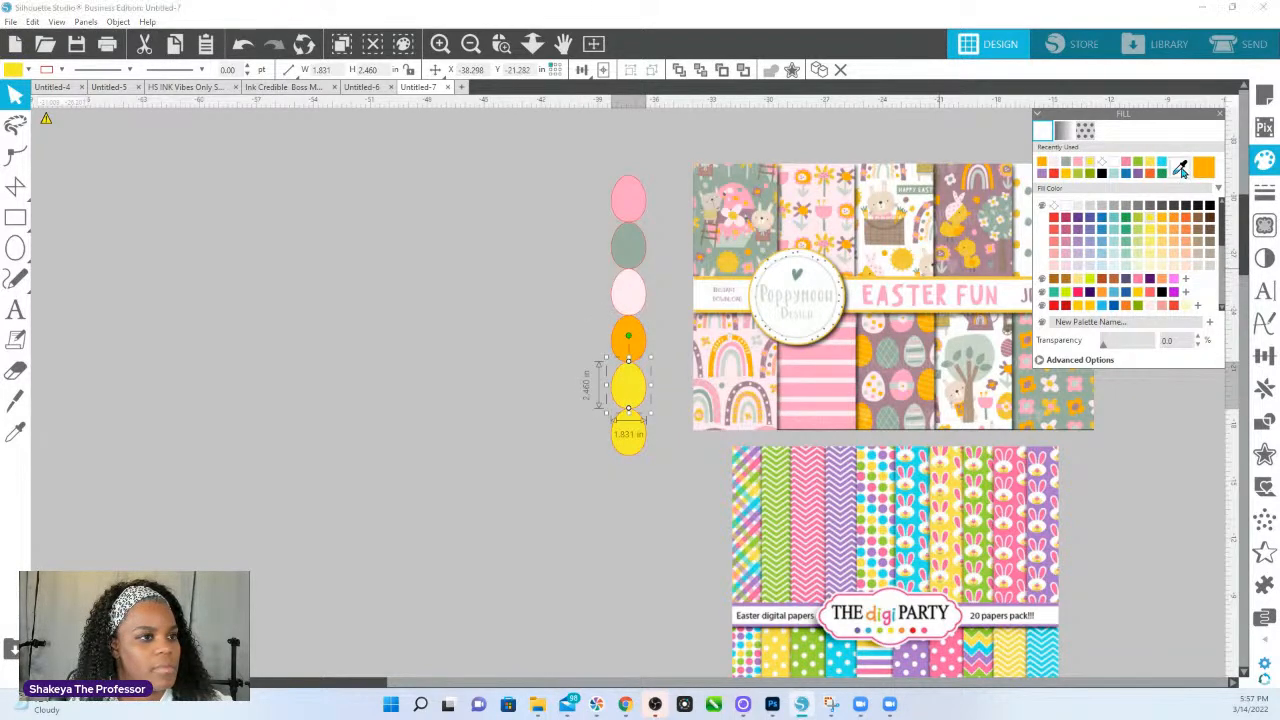
click(758, 398)
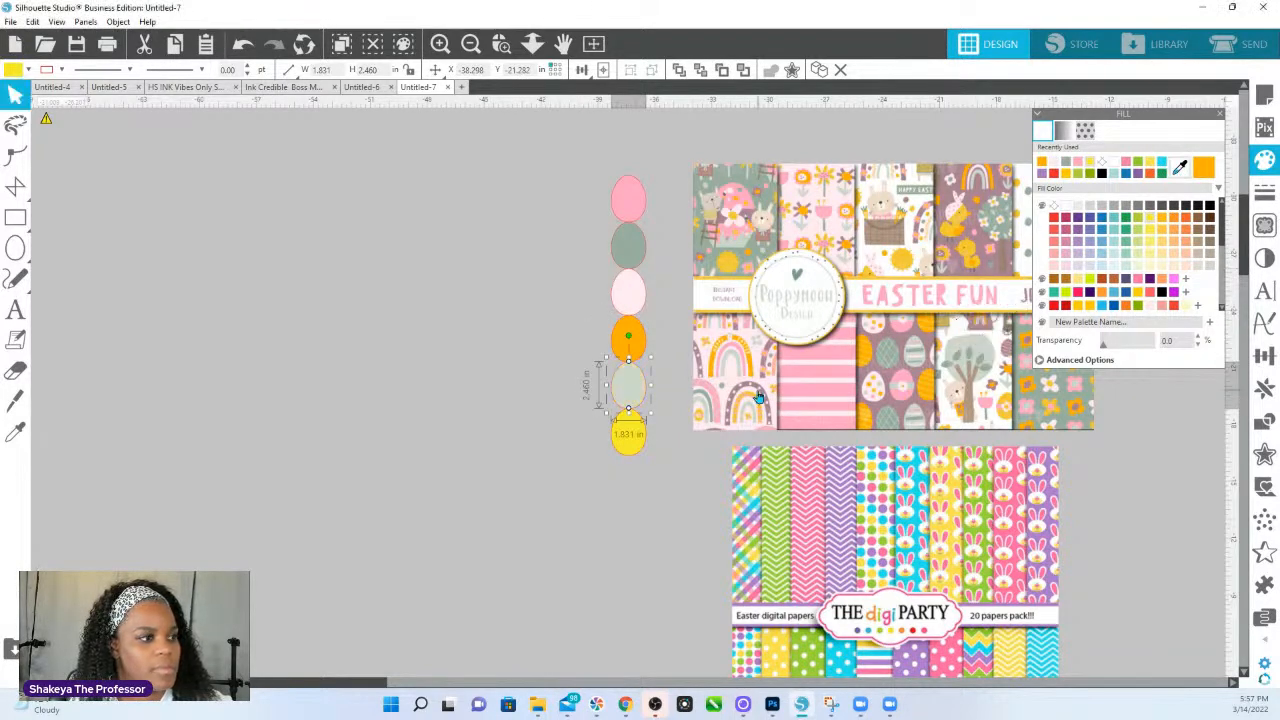
click(638, 440)
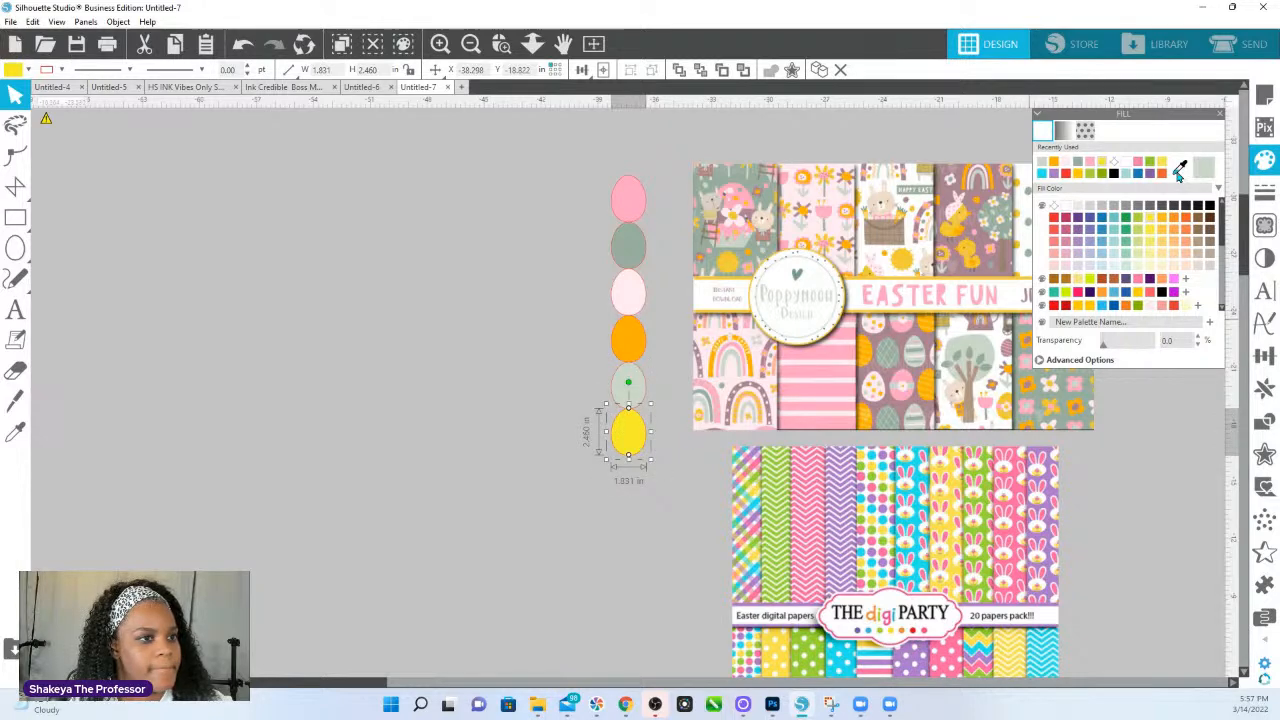
click(1180, 168)
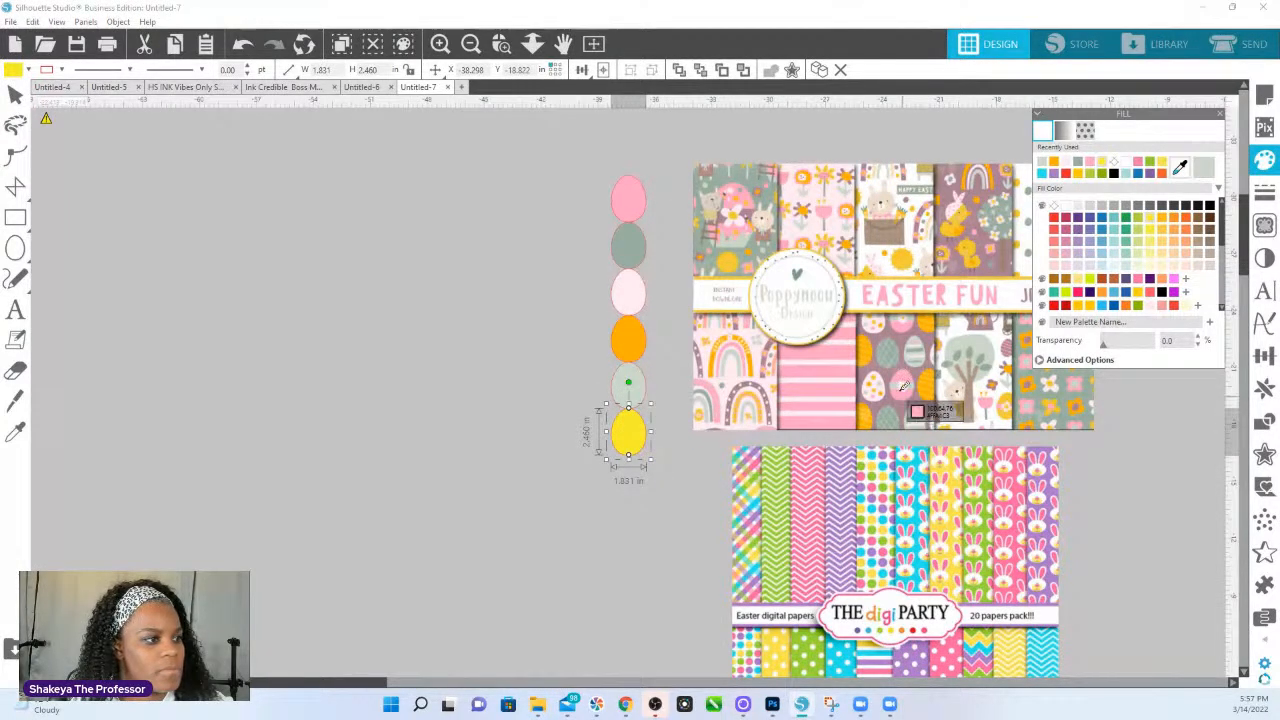
click(902, 342)
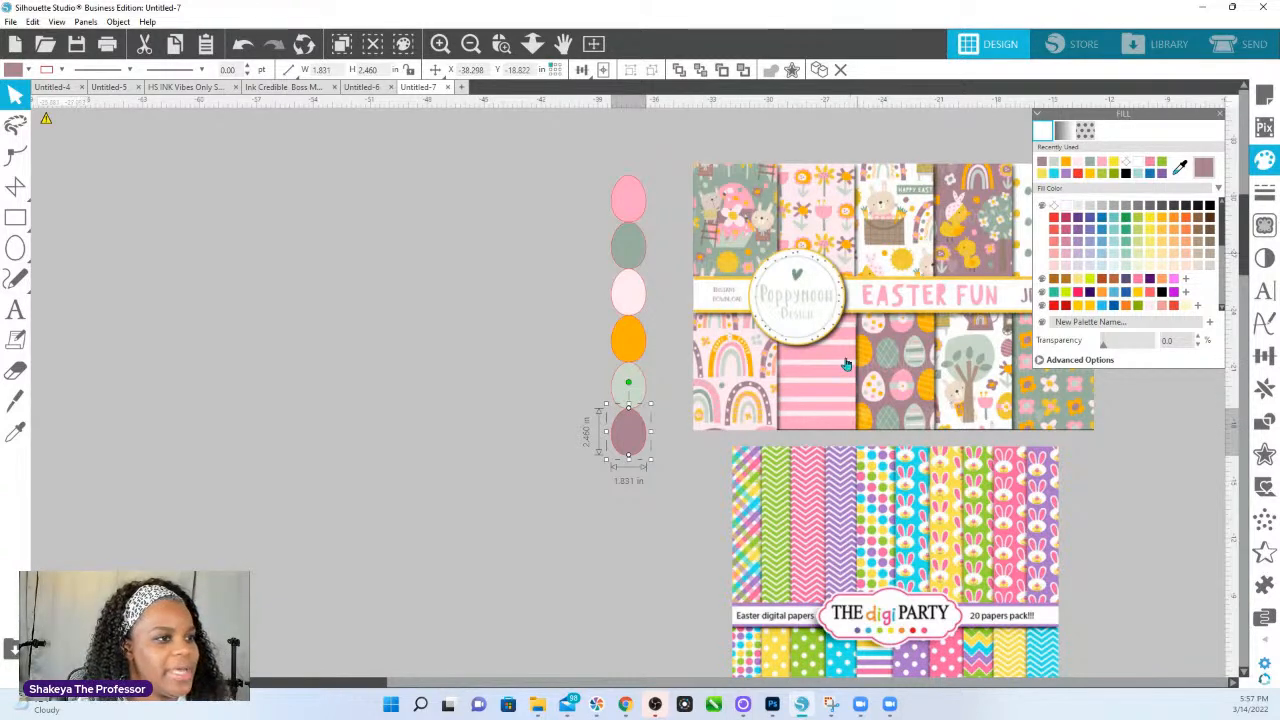
- Copy the whole column of six eggs and place the copy below it, beside the Digi Party paper pack
drag(975, 374, 807, 370)
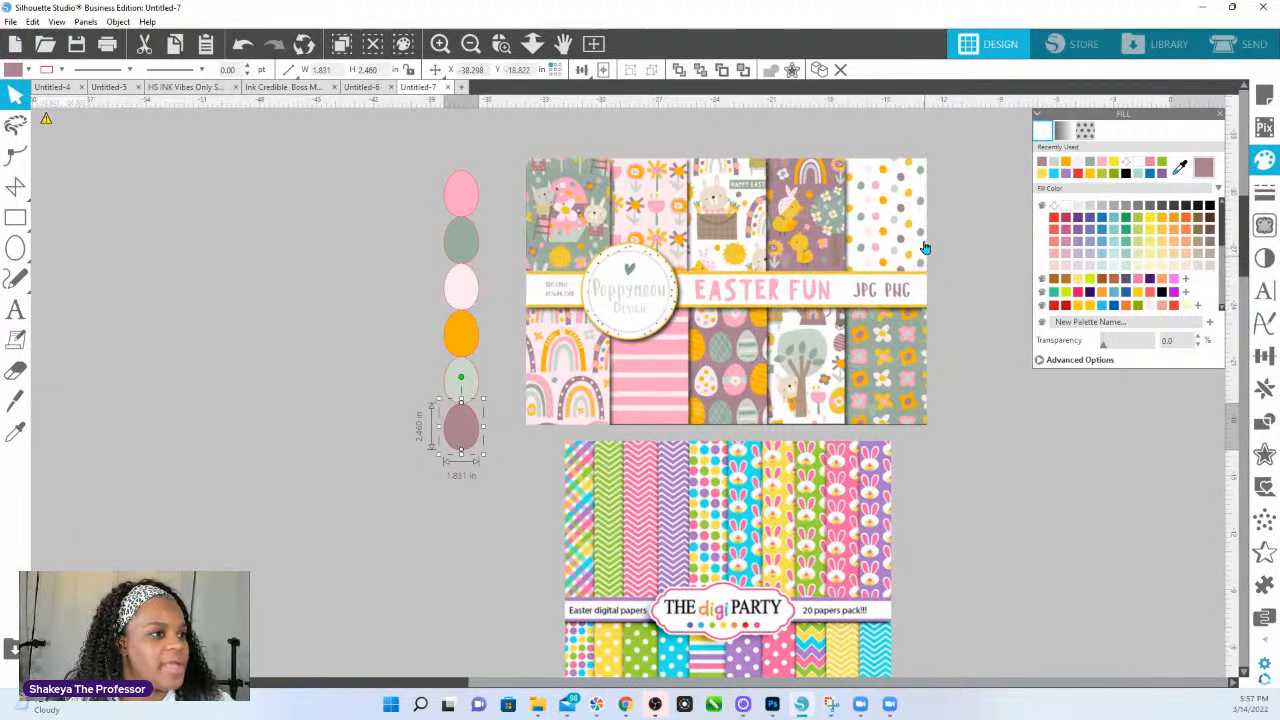
click(405, 166)
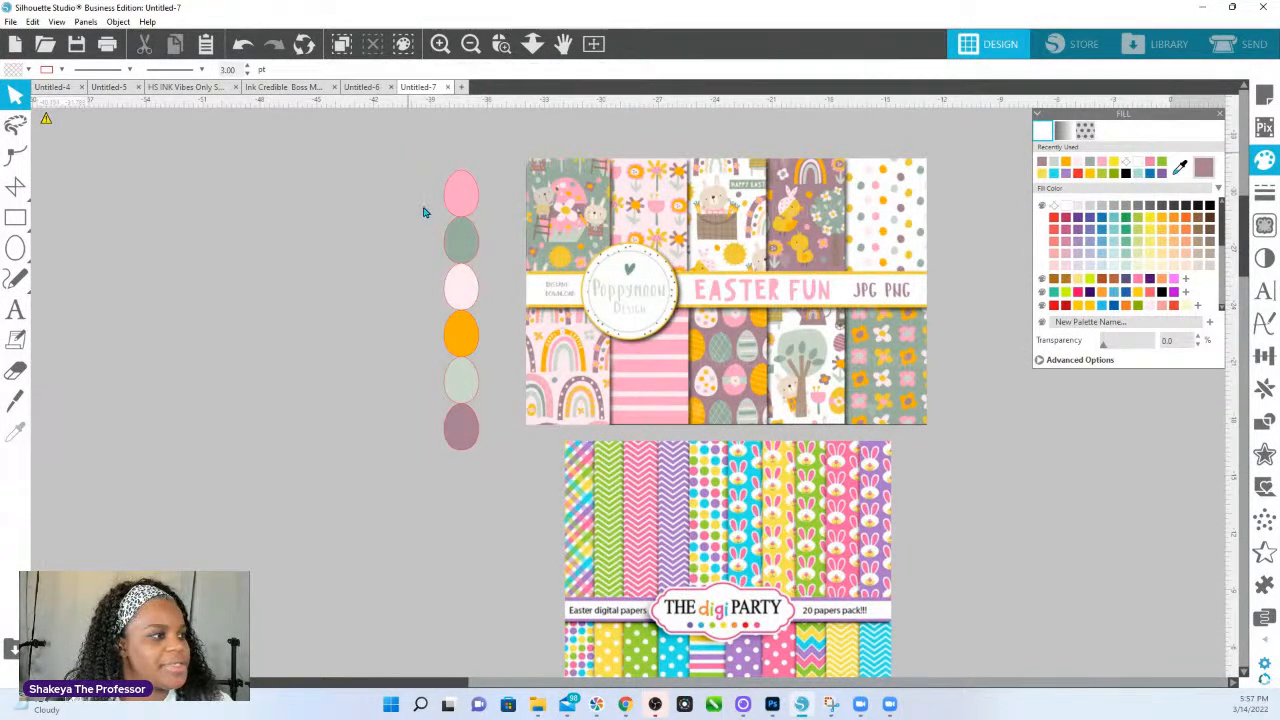
drag(424, 212, 487, 449)
drag(471, 197, 466, 629)
- Recolor the first two eggs of the copied column with green and yellow sampled from the Digi Party papers
drag(602, 503, 706, 373)
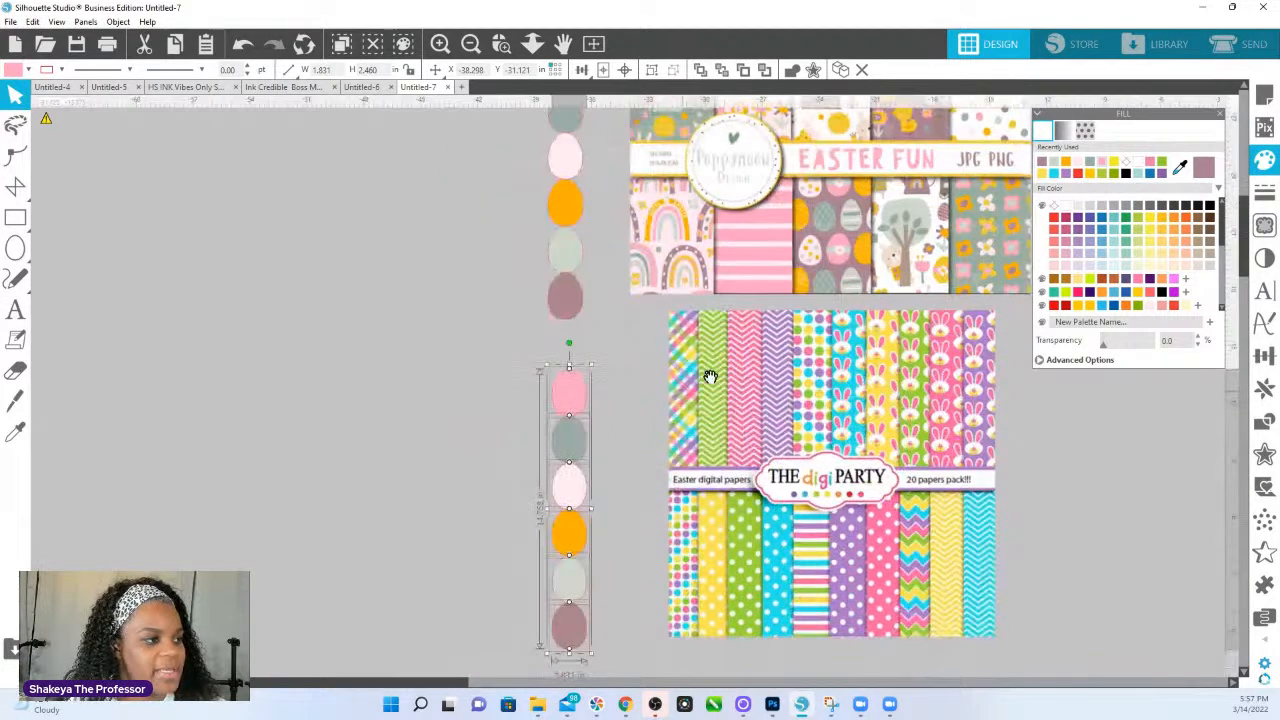
click(501, 43)
drag(986, 641, 1055, 670)
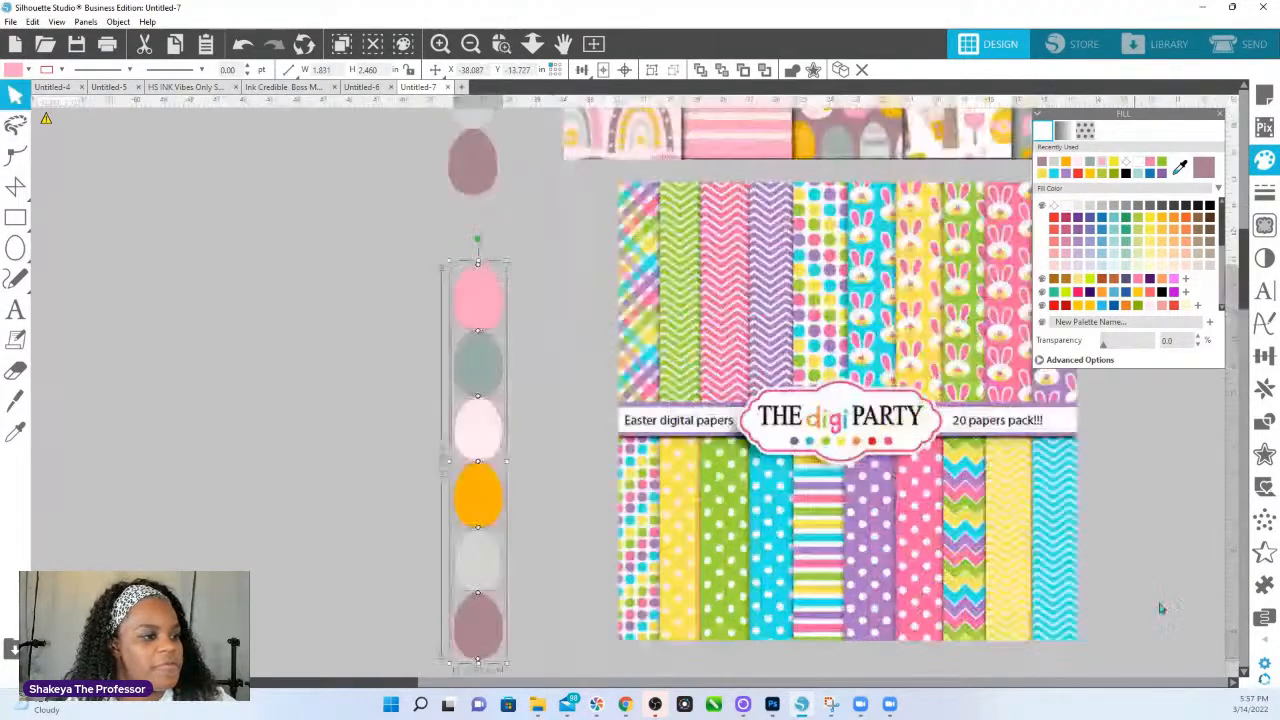
scroll(482, 298, up, 2)
click(532, 44)
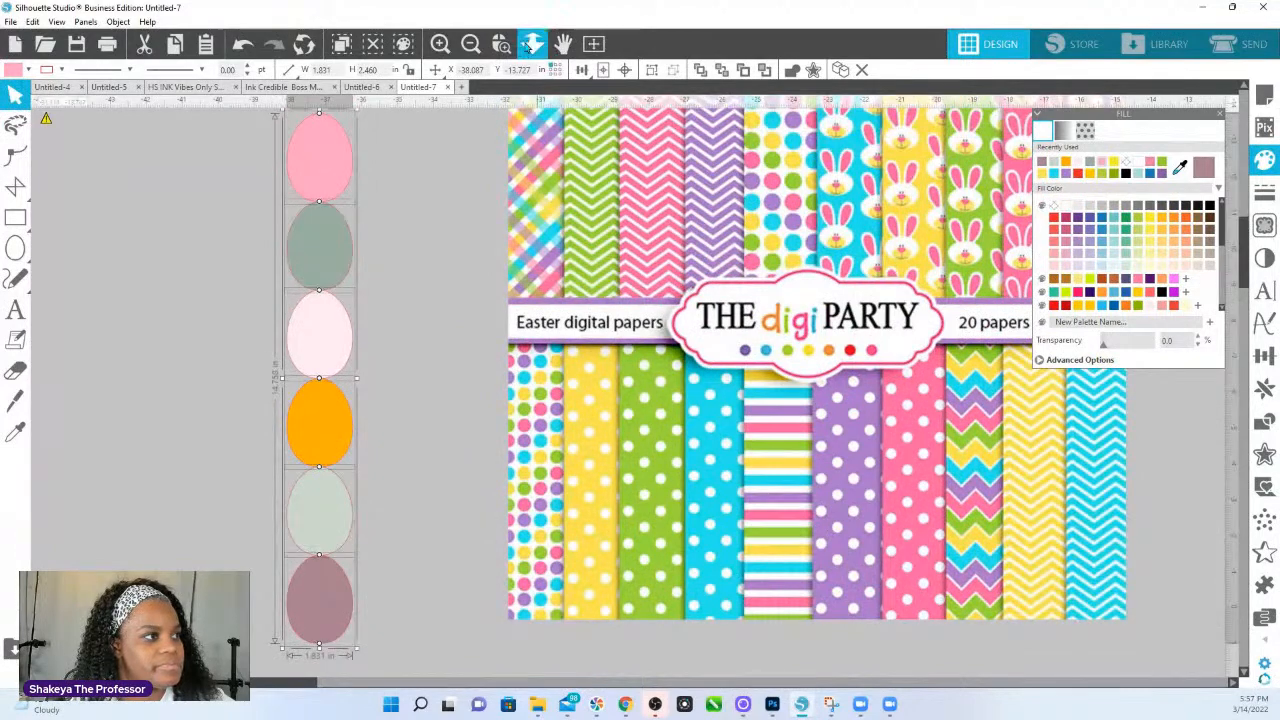
drag(488, 155, 484, 201)
click(421, 281)
click(397, 227)
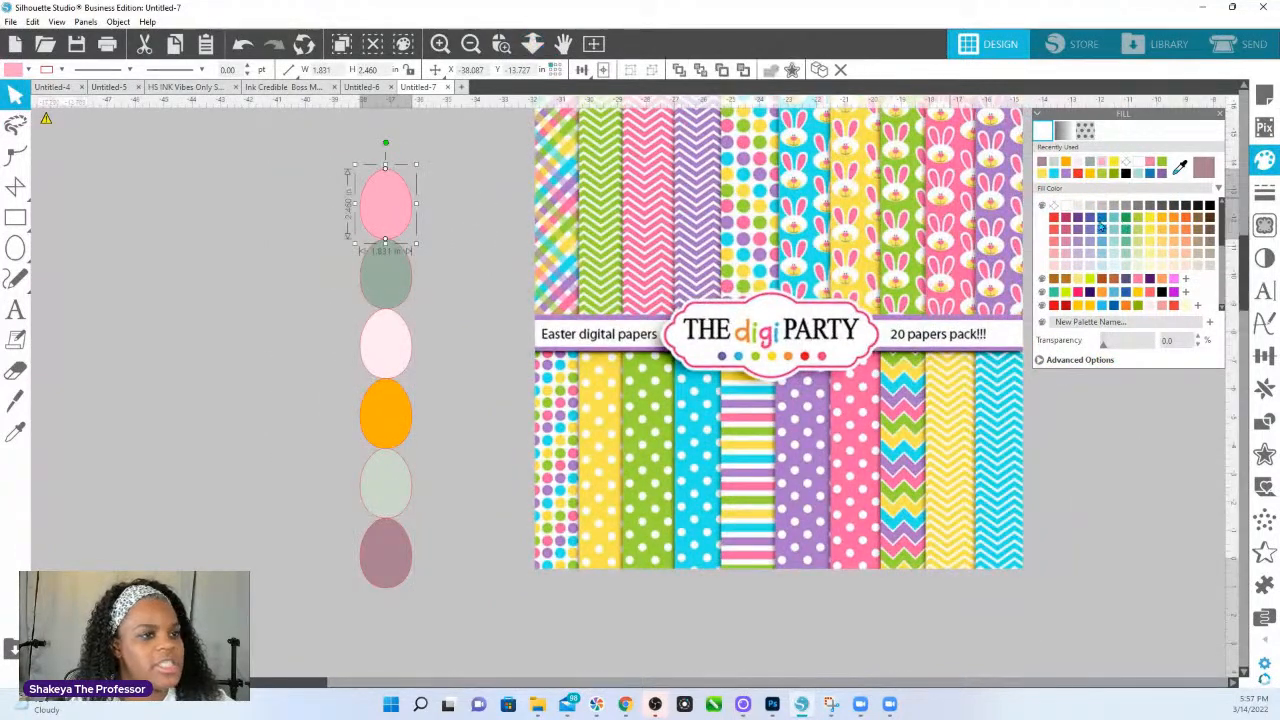
drag(1163, 175, 580, 405)
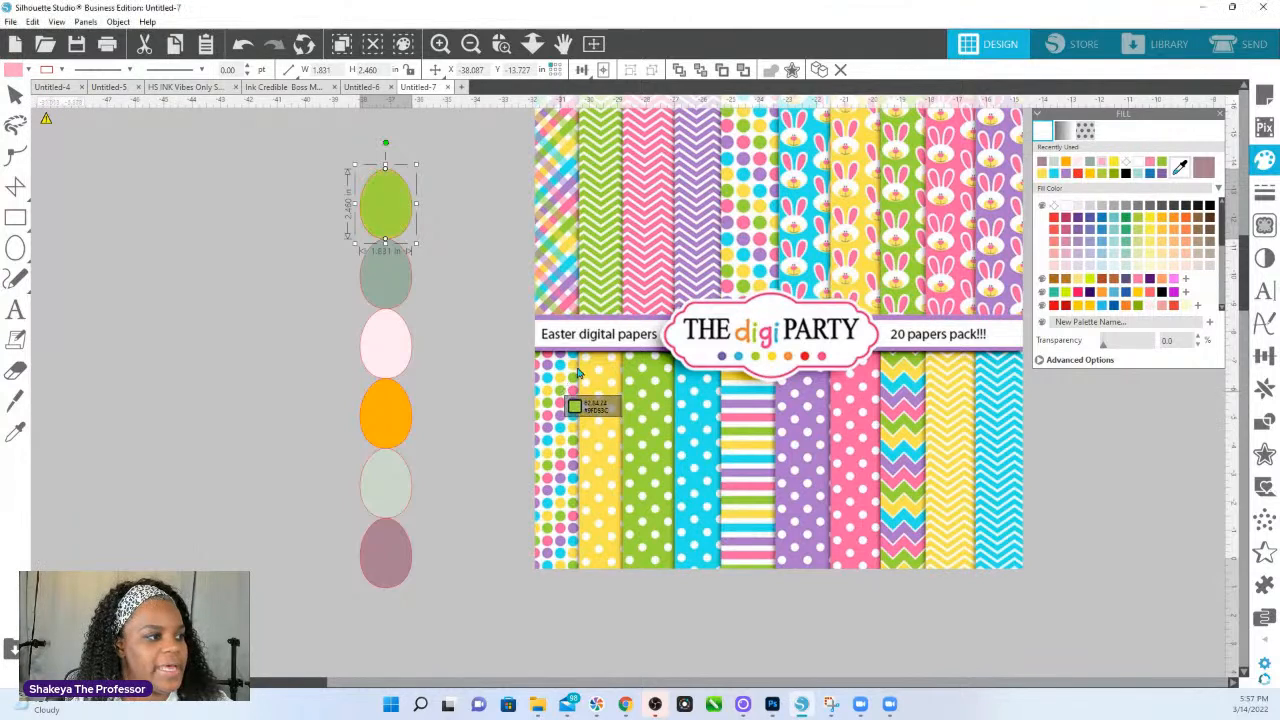
click(391, 280)
drag(1155, 180, 572, 382)
- Recolor the third, fourth and fifth copied eggs with turquoise, purple and hot pink sampled from the dotted Digi Party paper
click(371, 337)
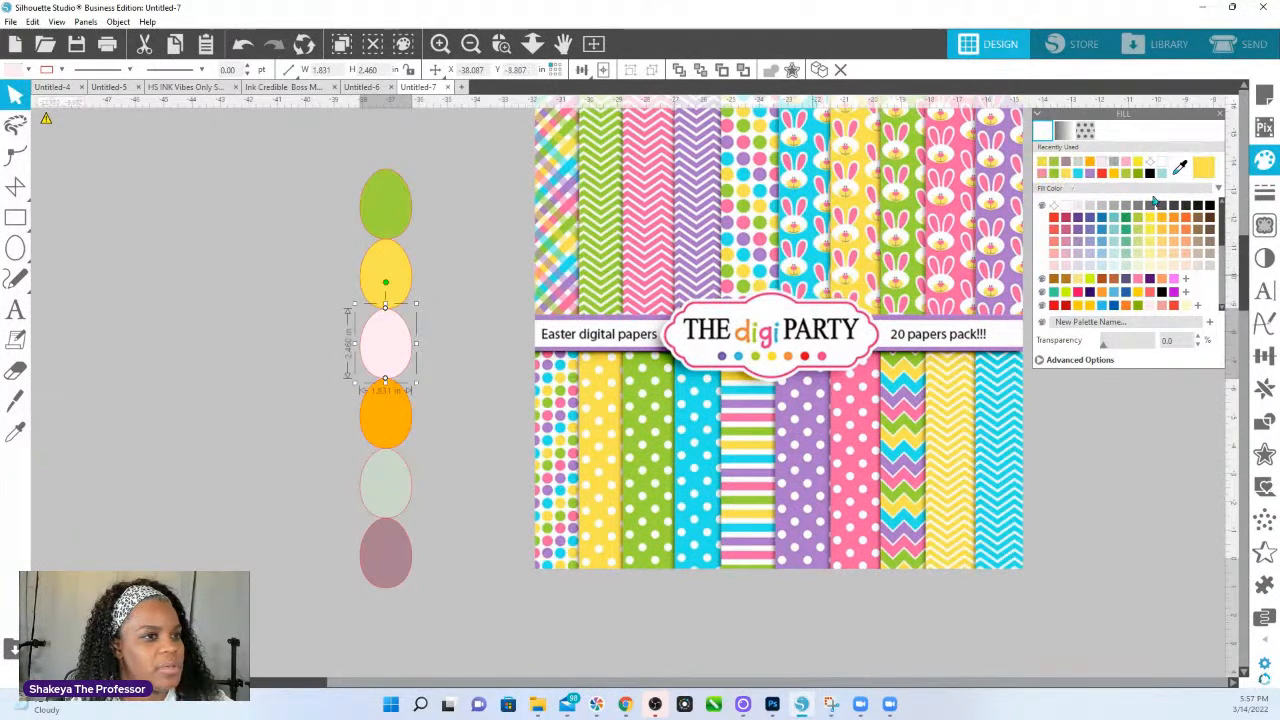
drag(1179, 172, 570, 382)
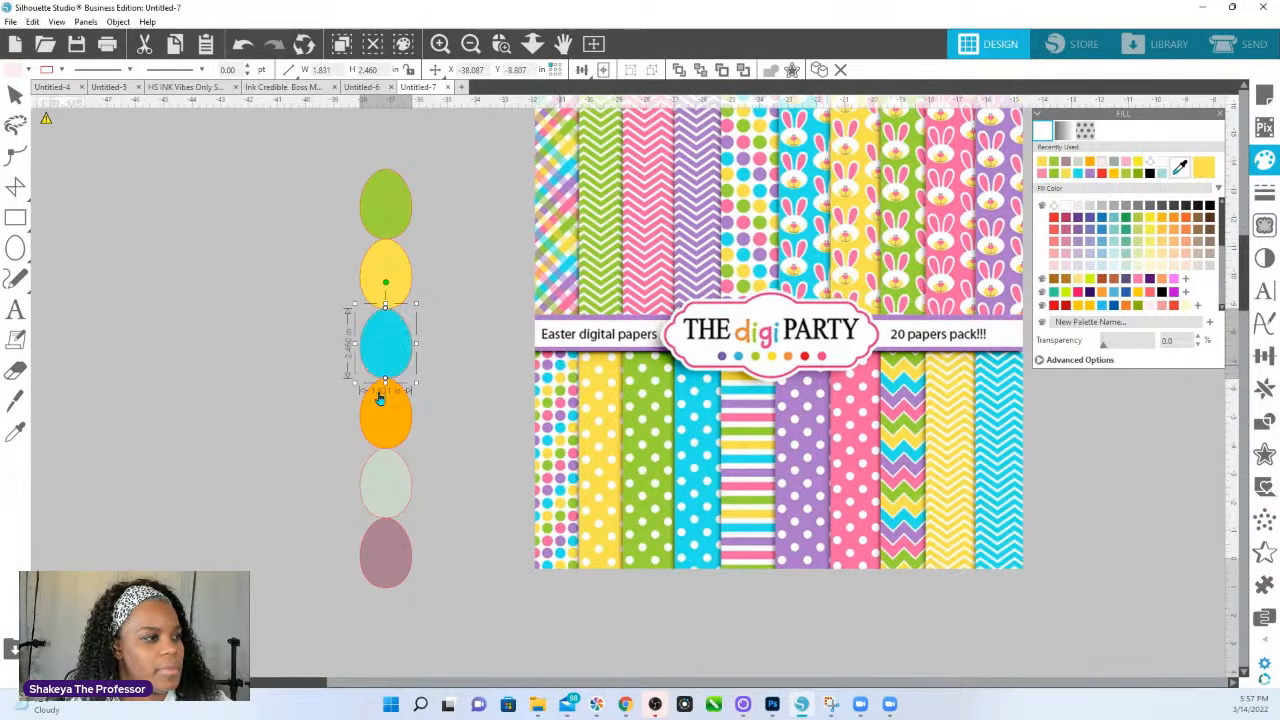
click(390, 416)
drag(1178, 172, 584, 490)
click(374, 480)
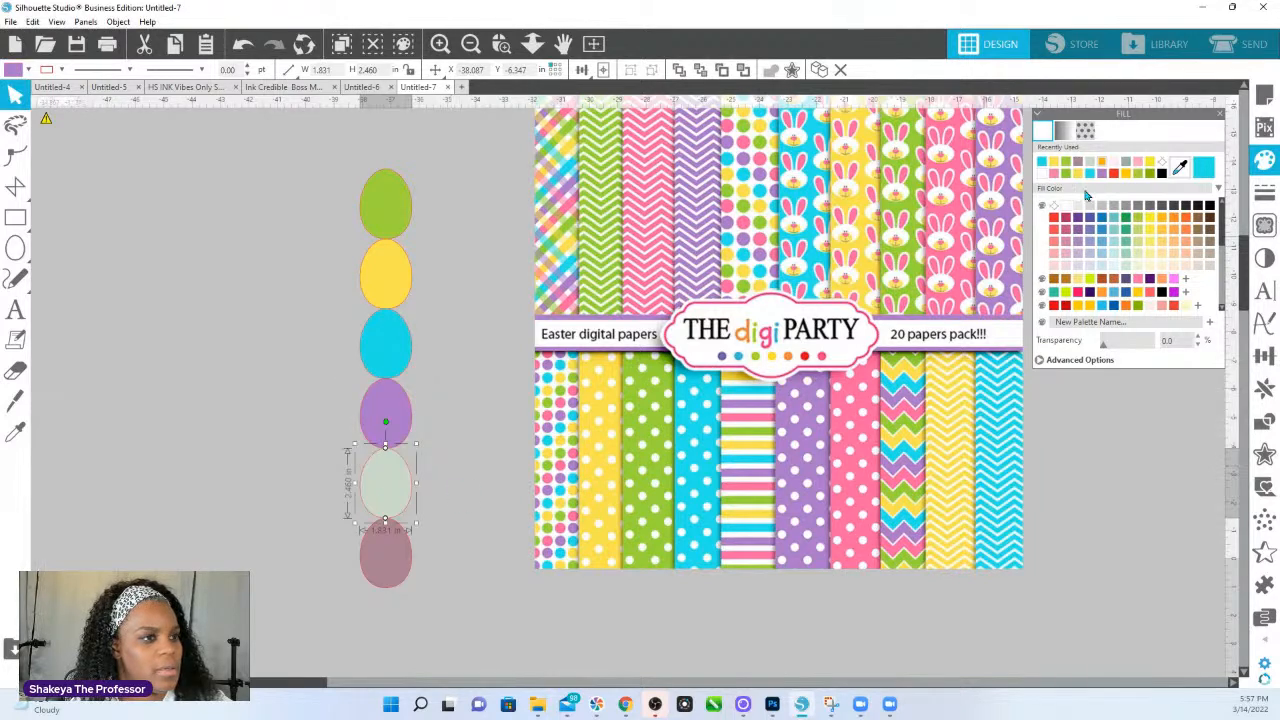
drag(1179, 172, 558, 438)
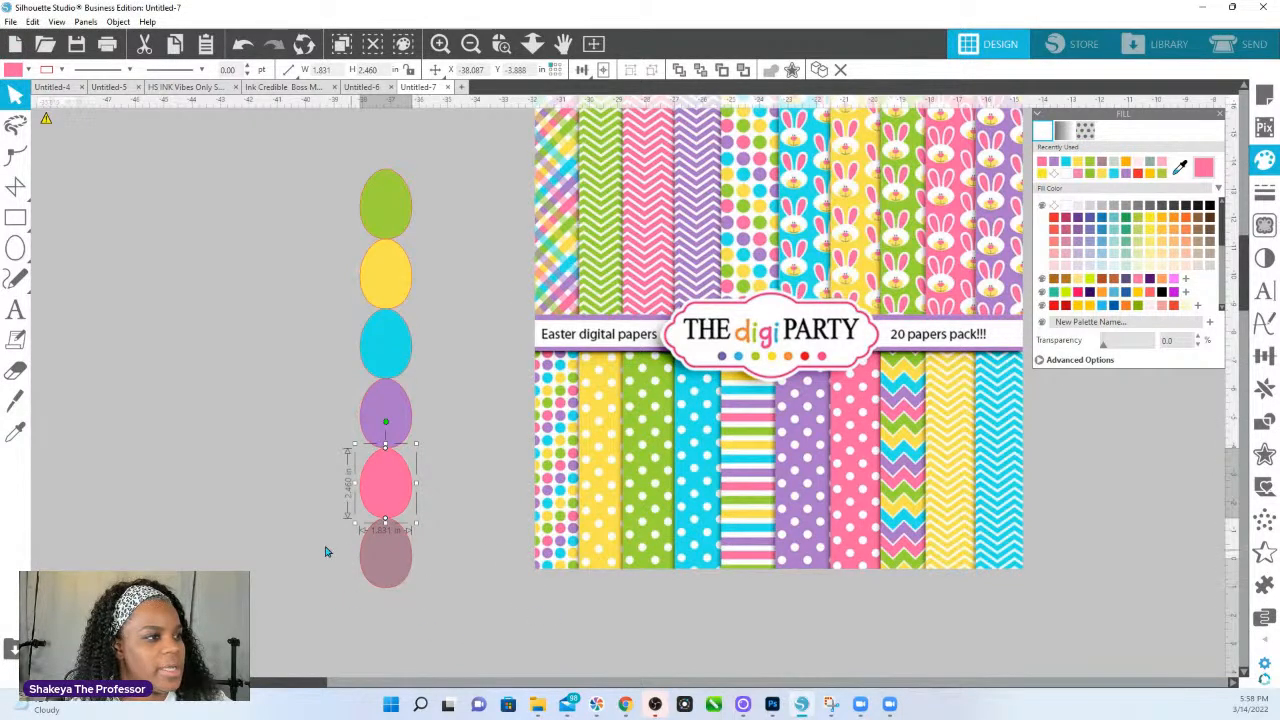
- Delete the leftover mauve egg at the bottom of the copied column
click(368, 556)
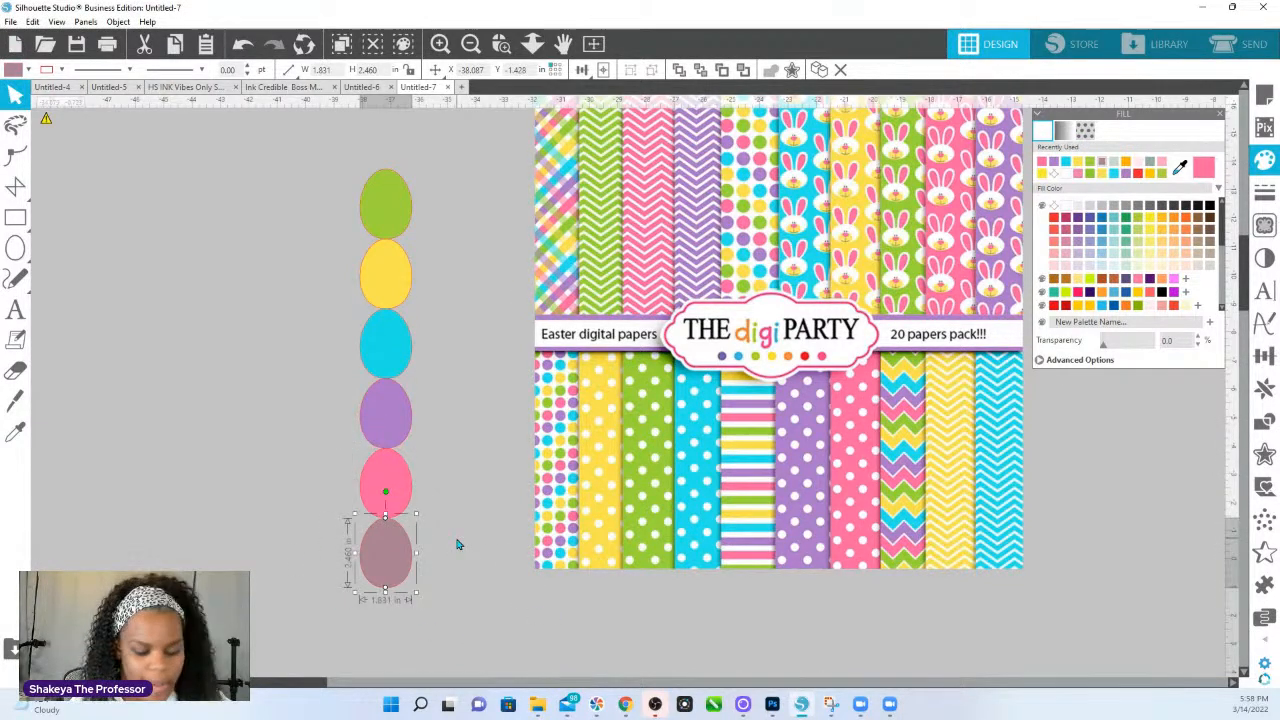
key(Delete)
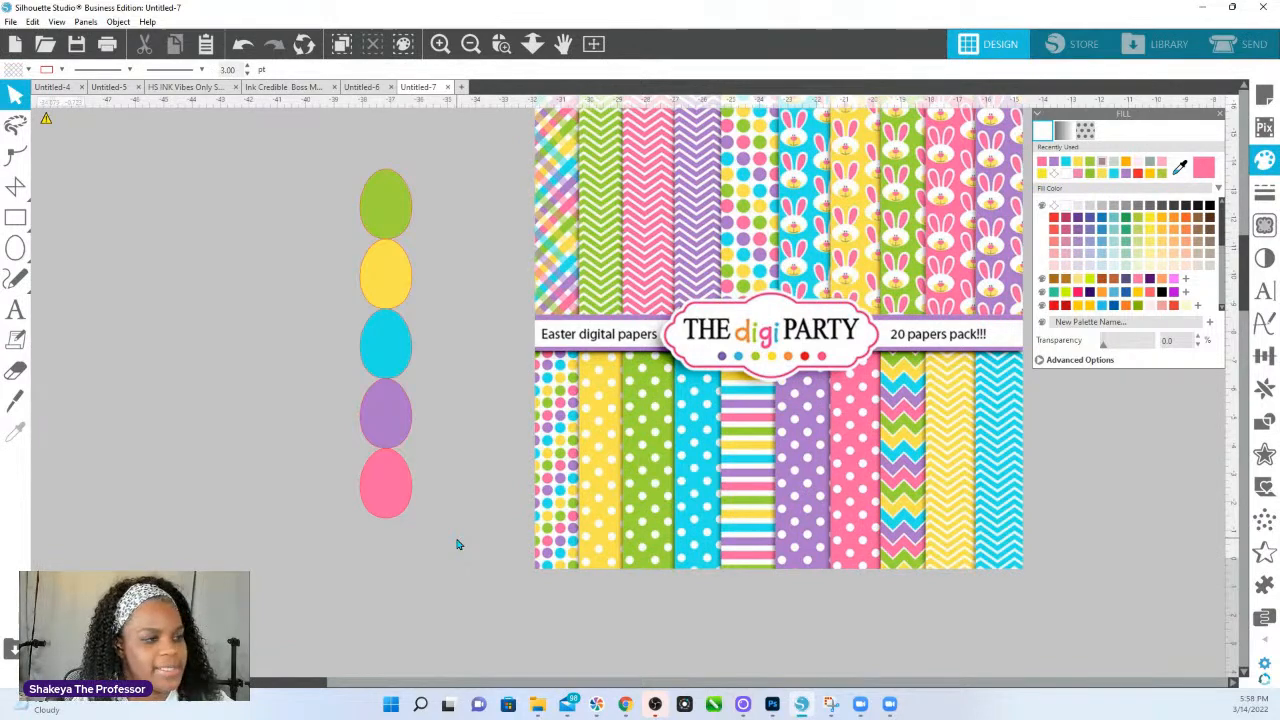
click(530, 44)
scroll(742, 455, up, 1)
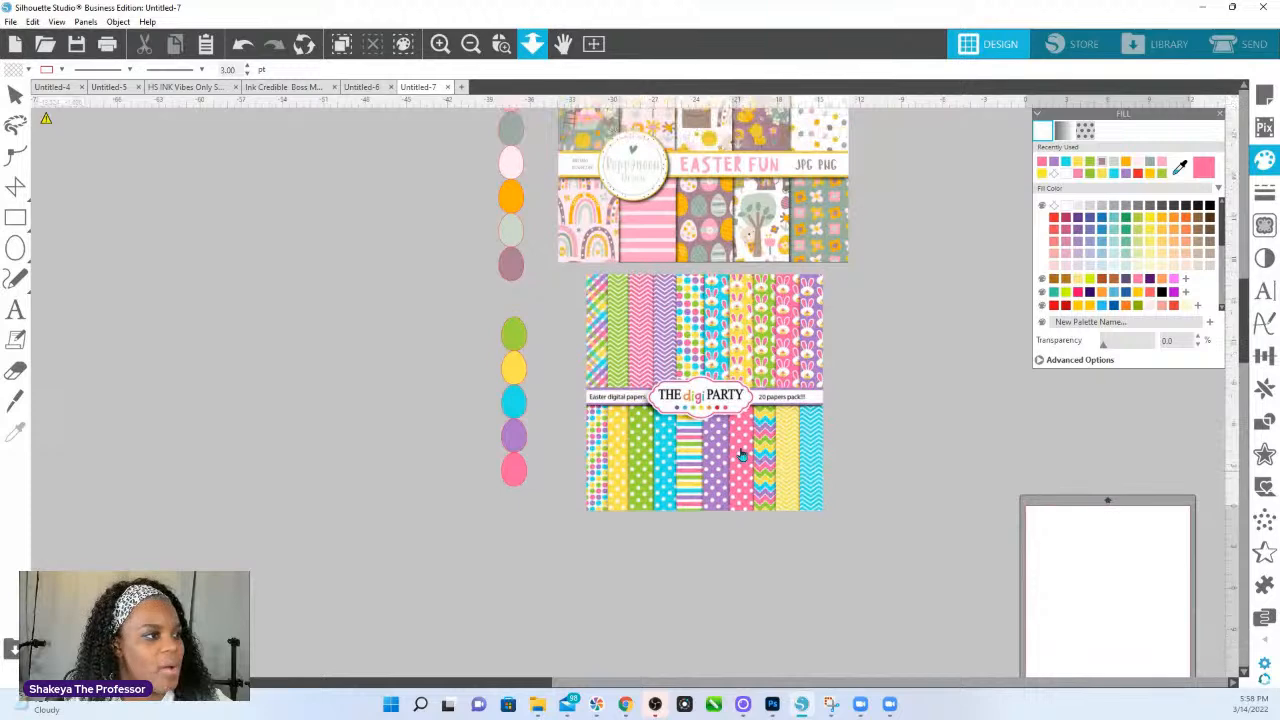
- Remove the outline color from all eleven eggs in both swatch columns
scroll(742, 455, up, 1)
key(Escape)
drag(489, 590, 491, 137)
click(60, 70)
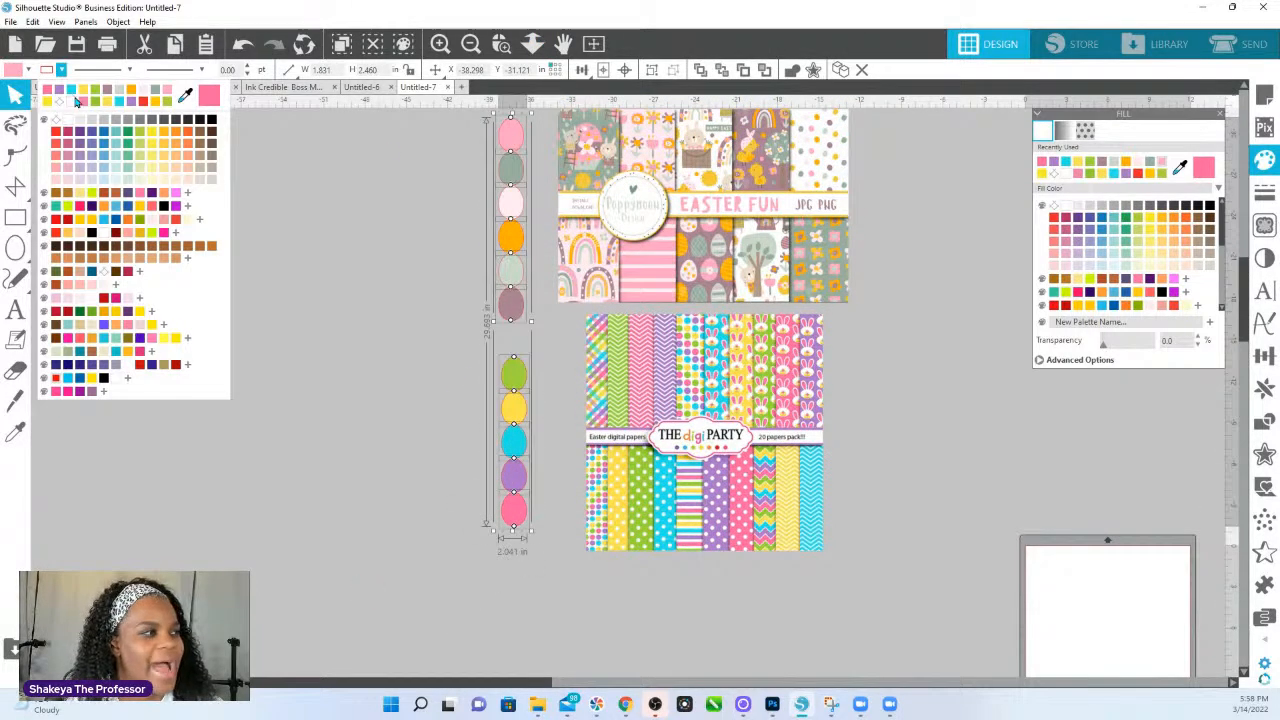
click(60, 122)
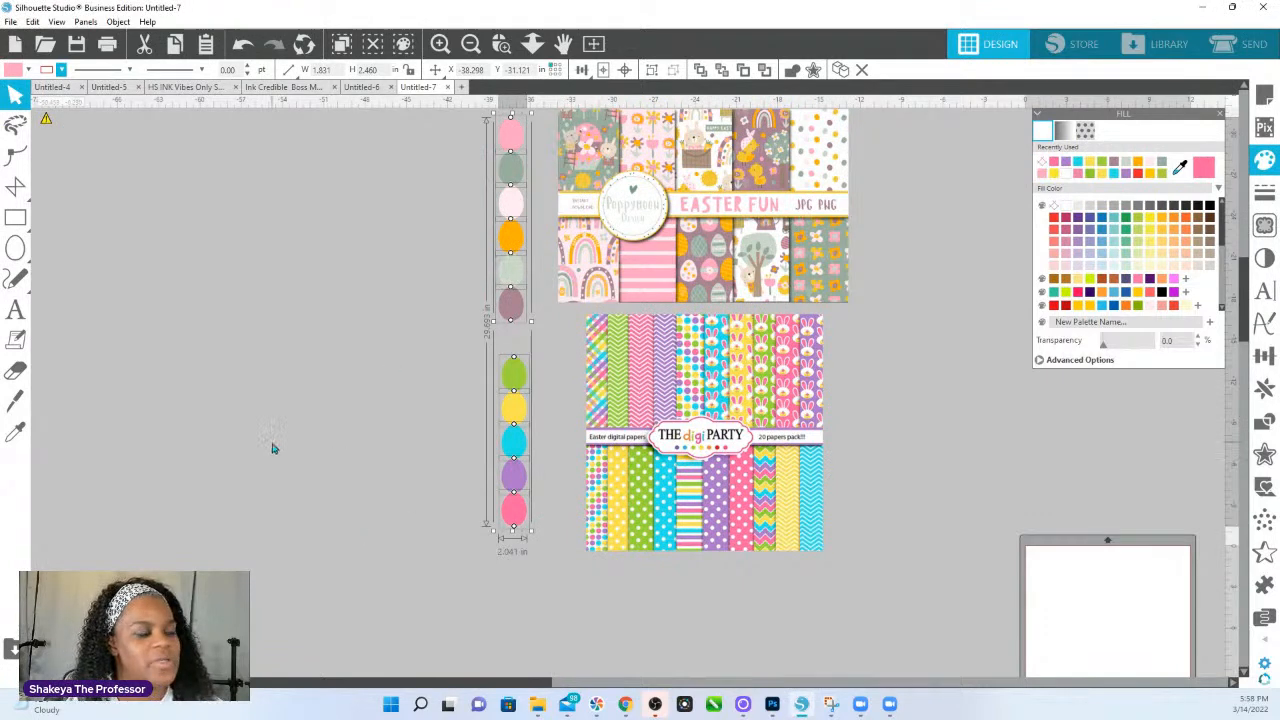
- Add the two-line text HOPPY EASTER in the empty area beside the egg swatches
drag(284, 447, 579, 484)
click(16, 312)
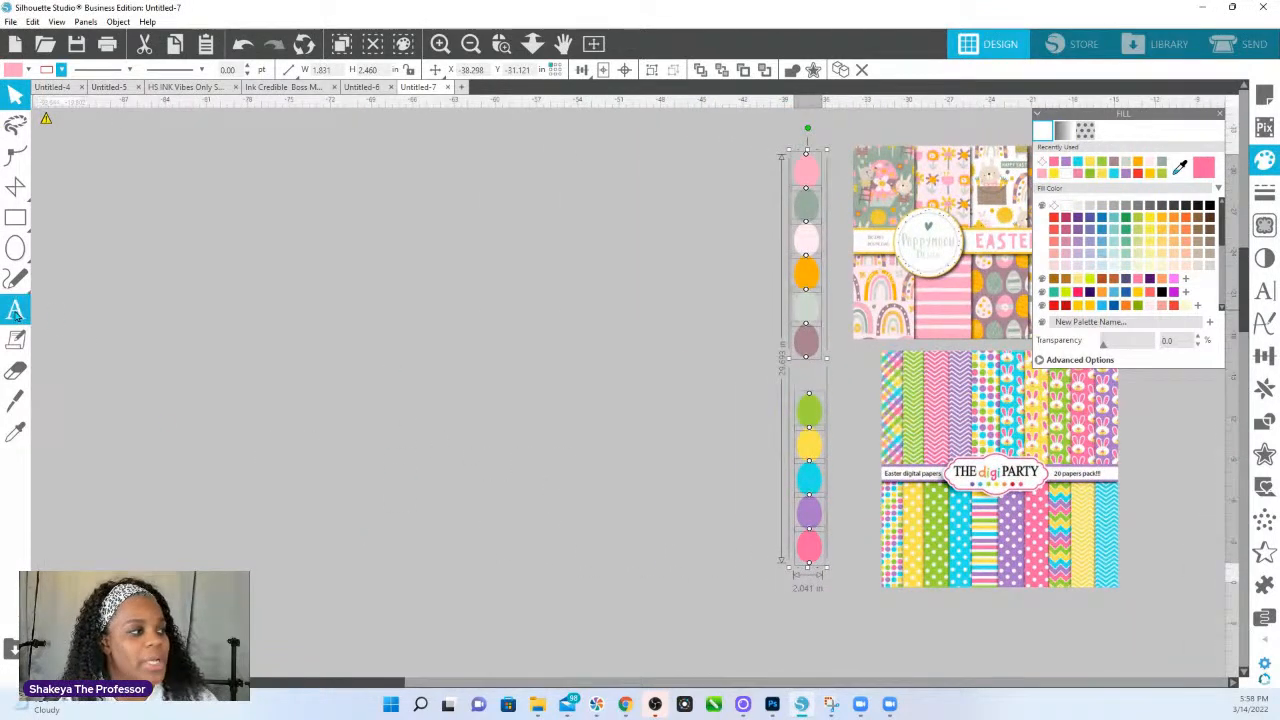
click(16, 314)
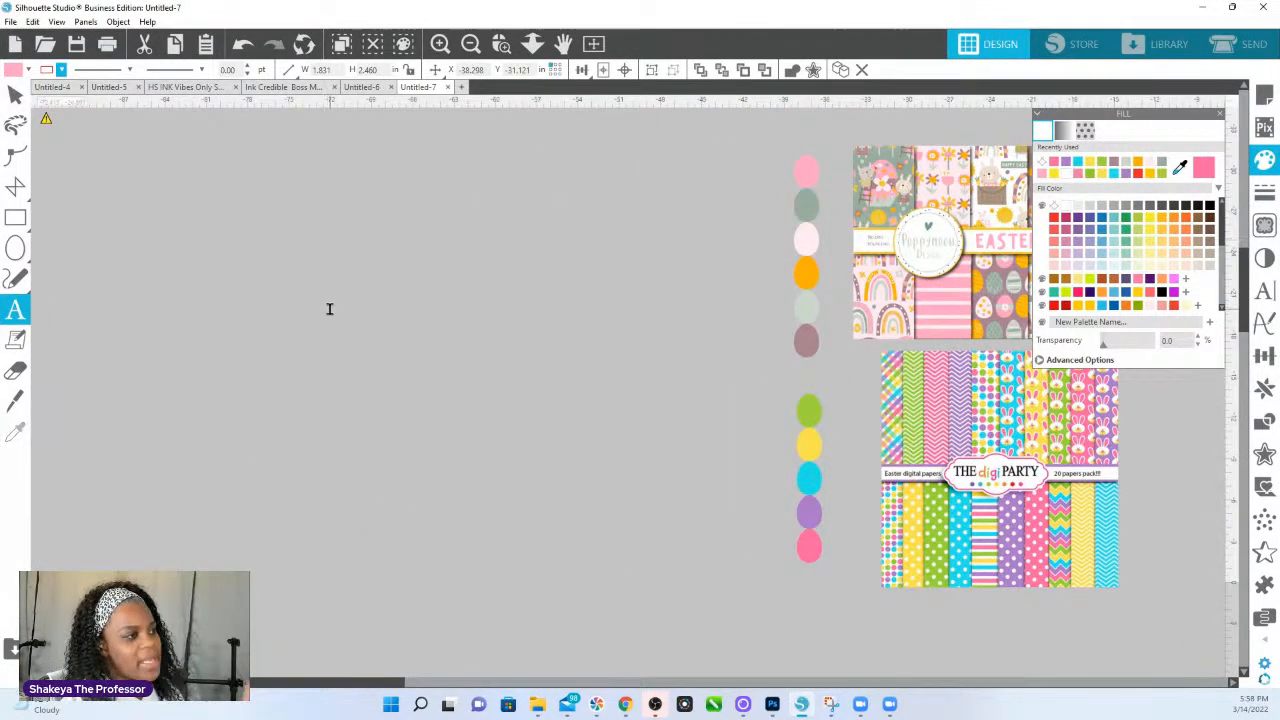
click(330, 307)
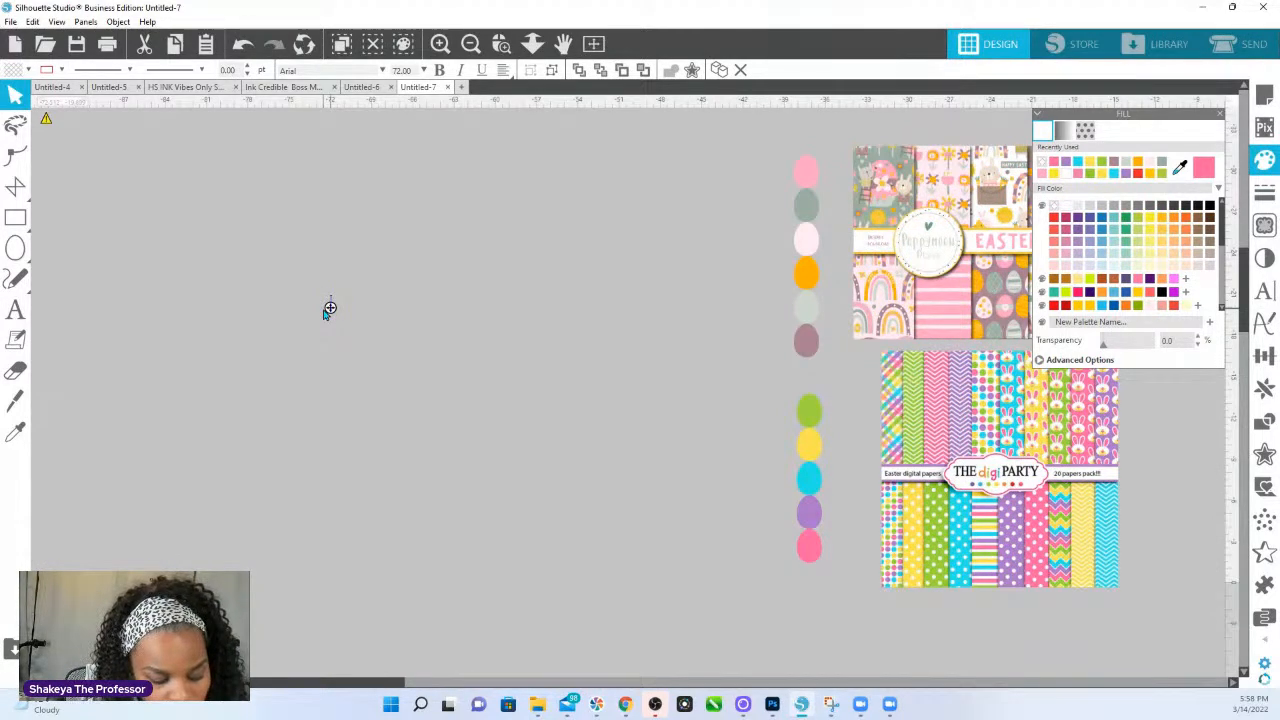
text(HO)
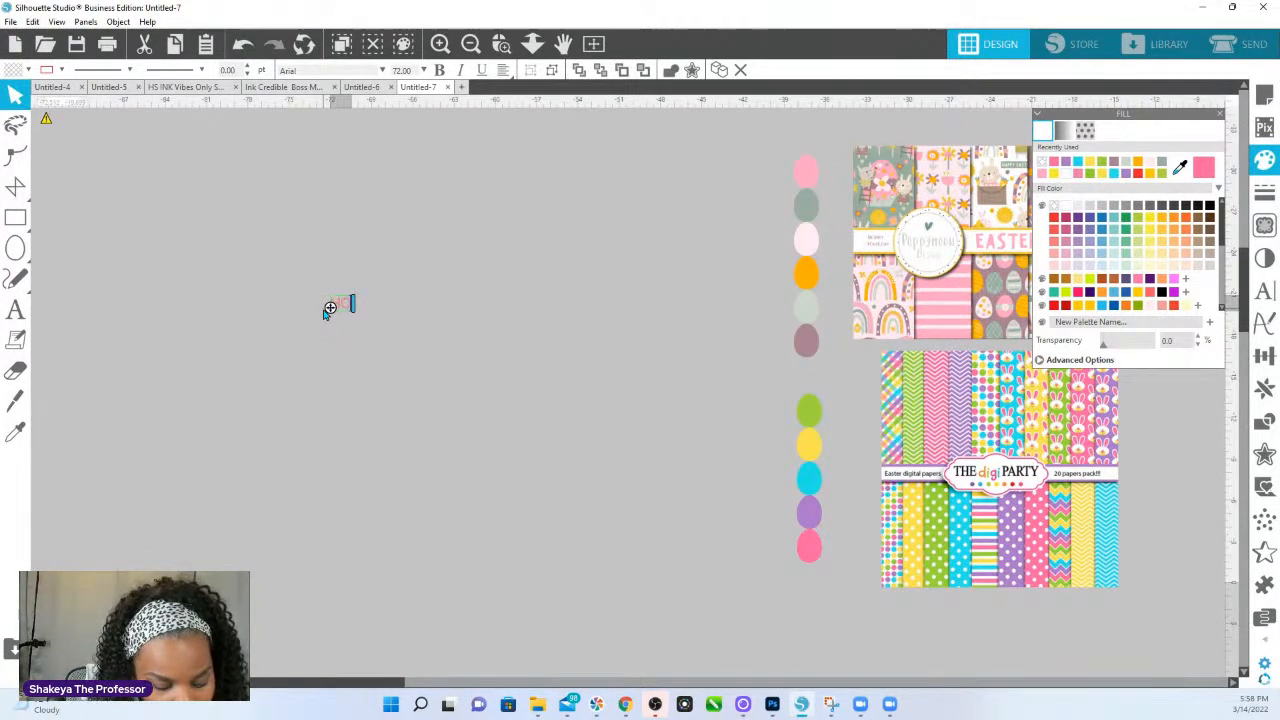
text(PPY EAS)
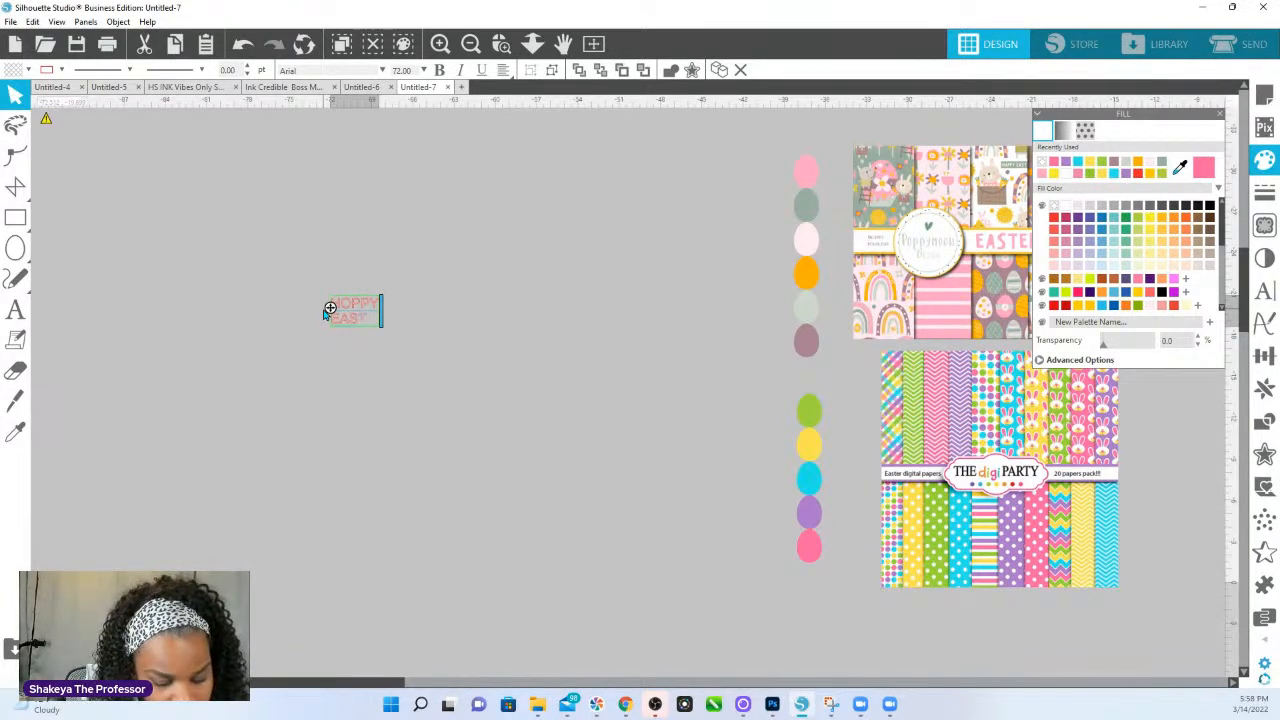
text(TER)
click(411, 408)
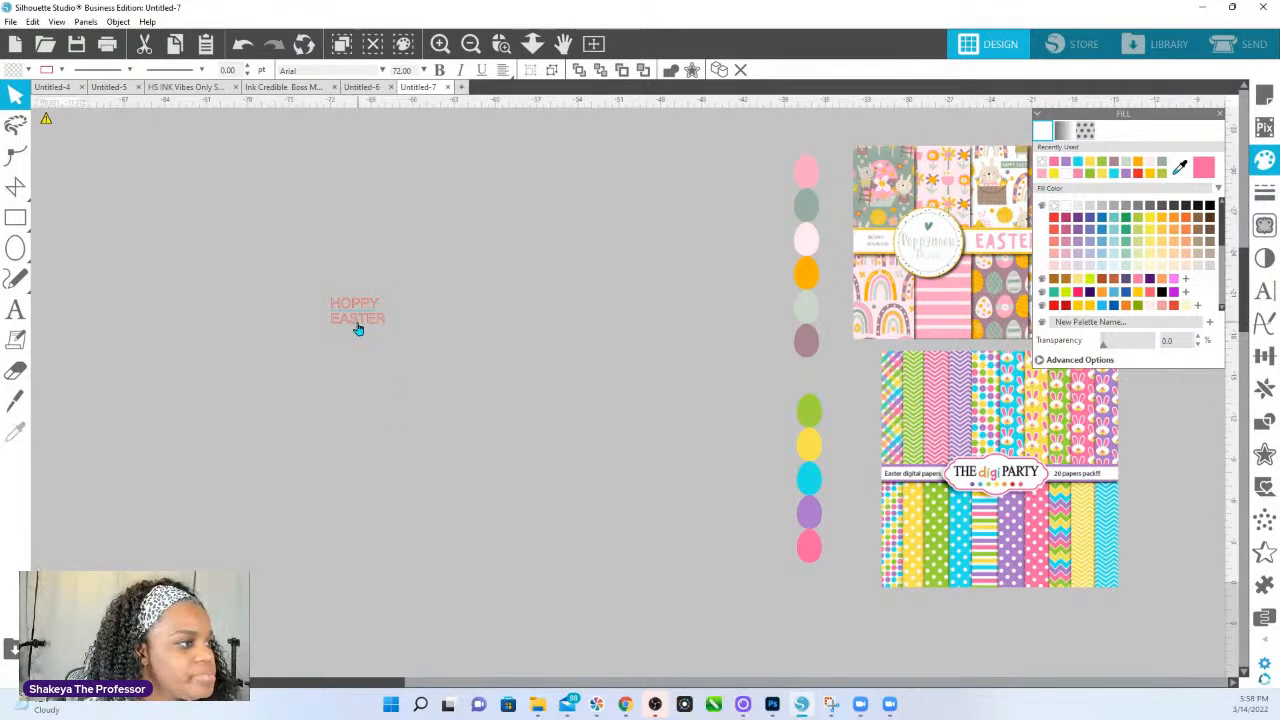
- Enlarge the HOPPY EASTER text to about 21.5 in wide and move it slightly away from the swatches
click(355, 325)
drag(390, 331, 621, 487)
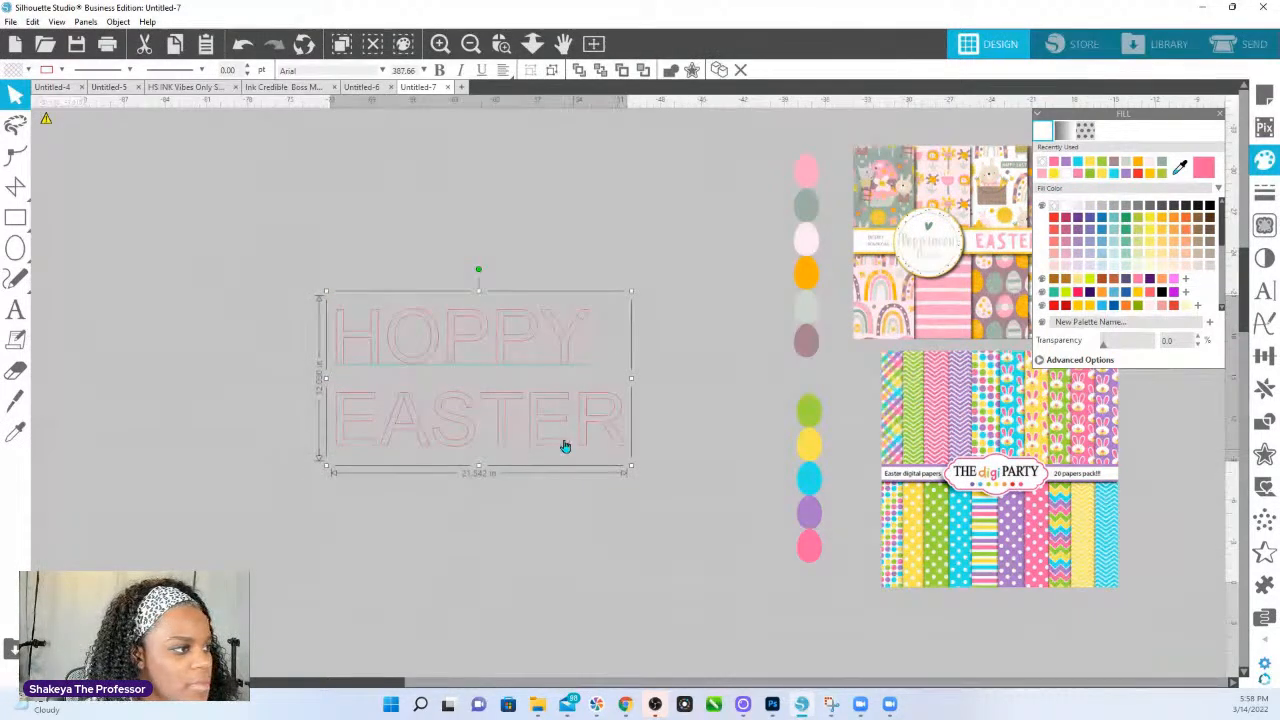
drag(553, 422, 499, 409)
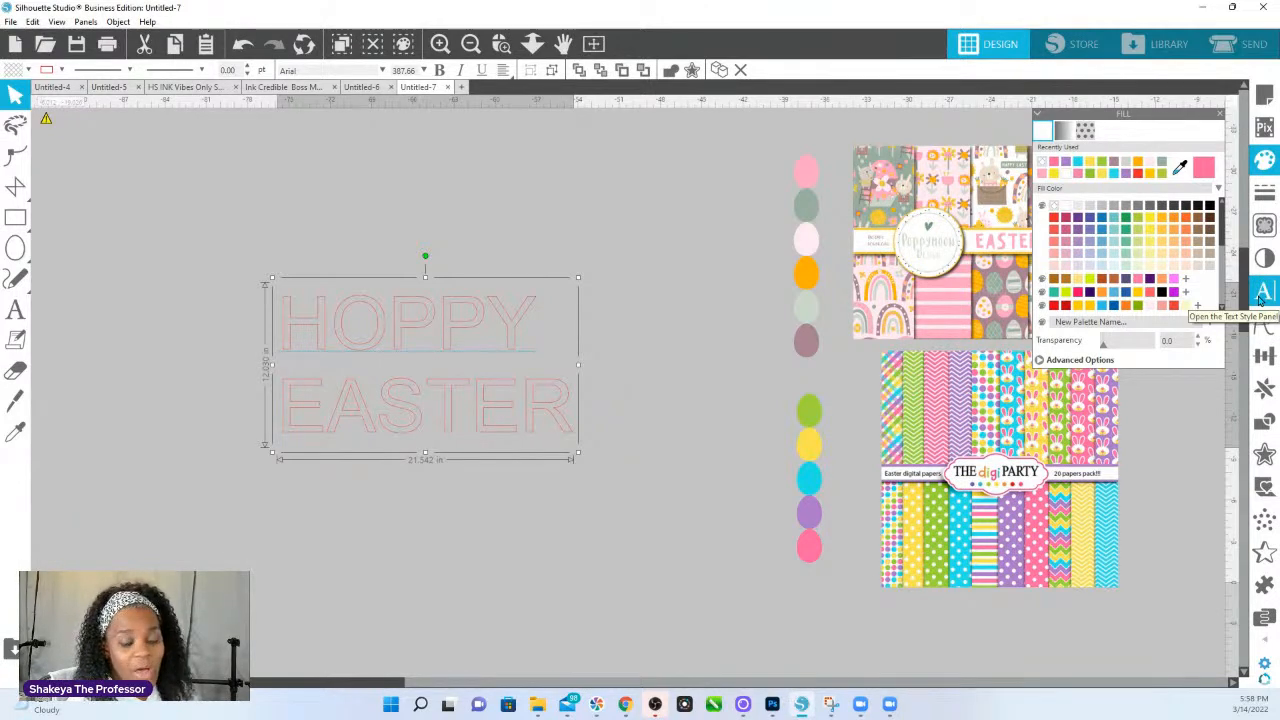
- Center-align the two lines of HOPPY EASTER and fill the text with yellow
click(1262, 294)
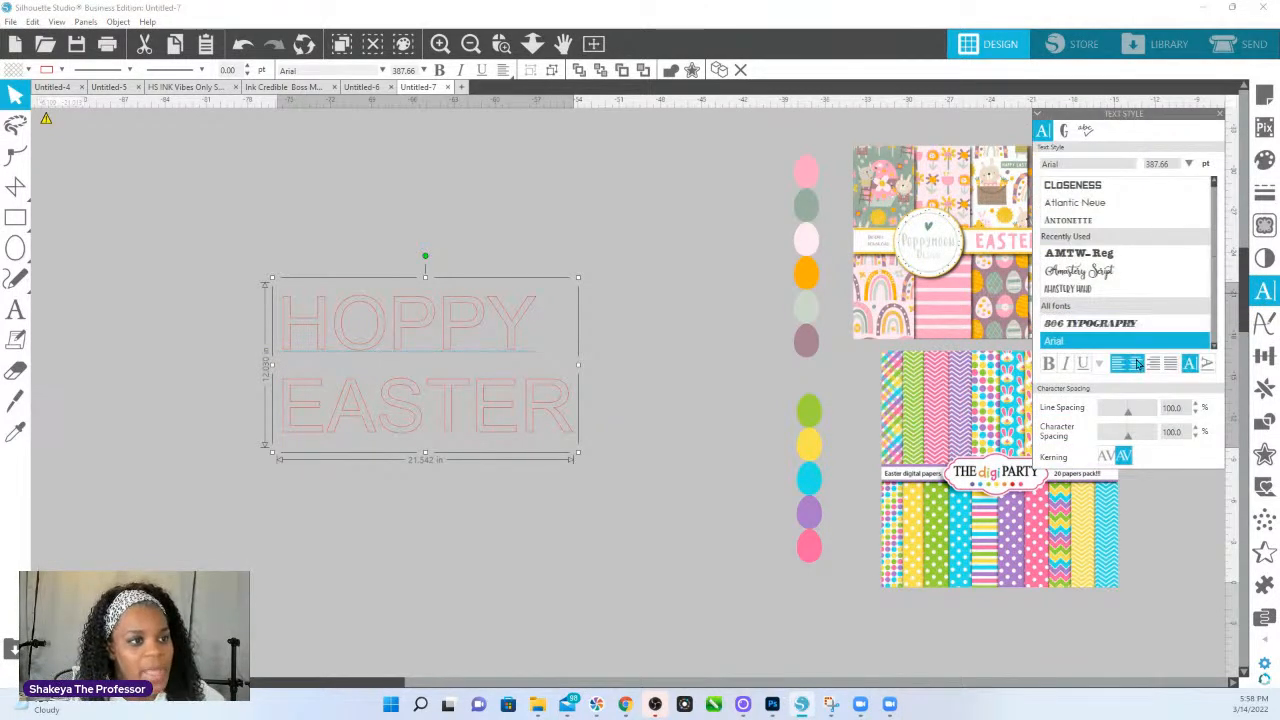
click(1136, 364)
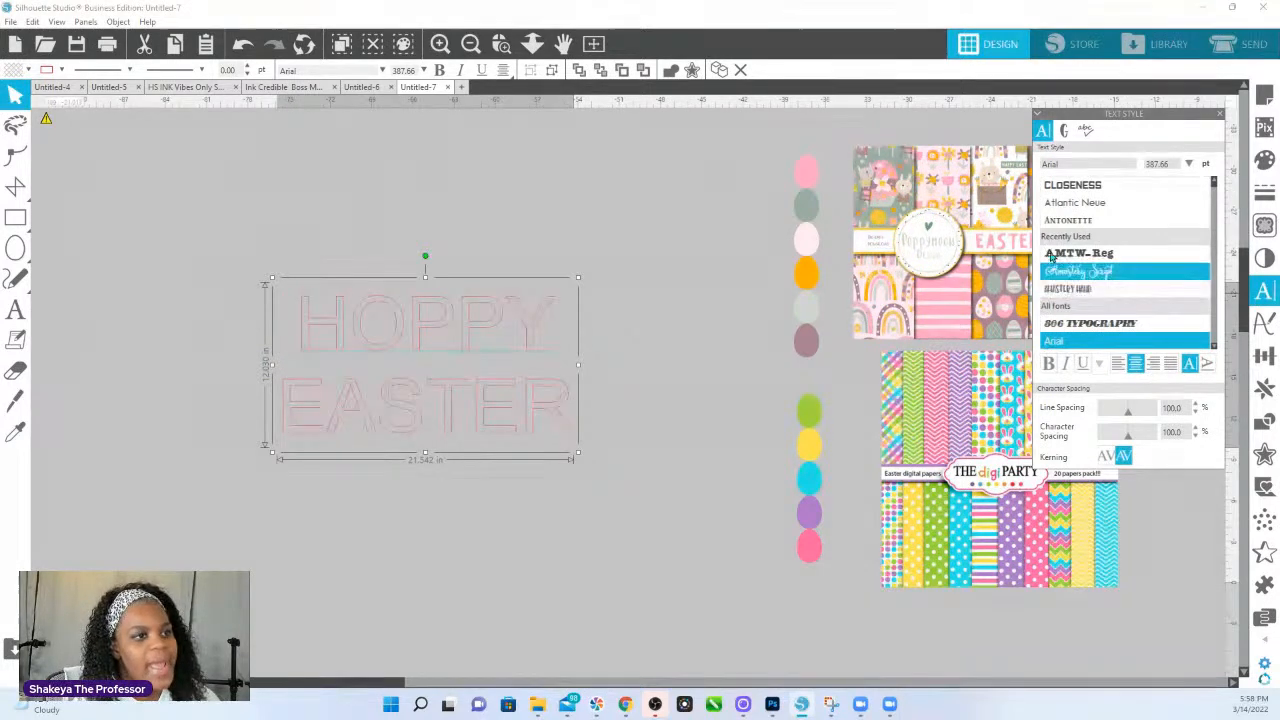
click(1264, 160)
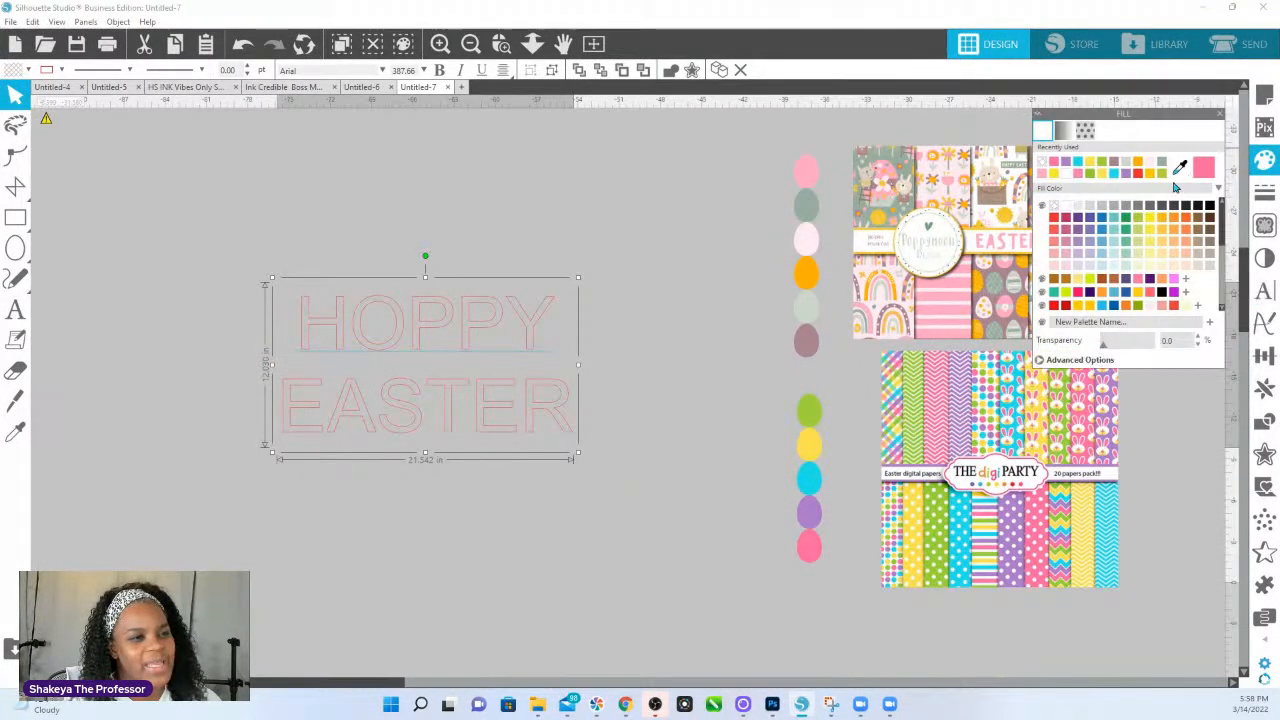
click(1152, 220)
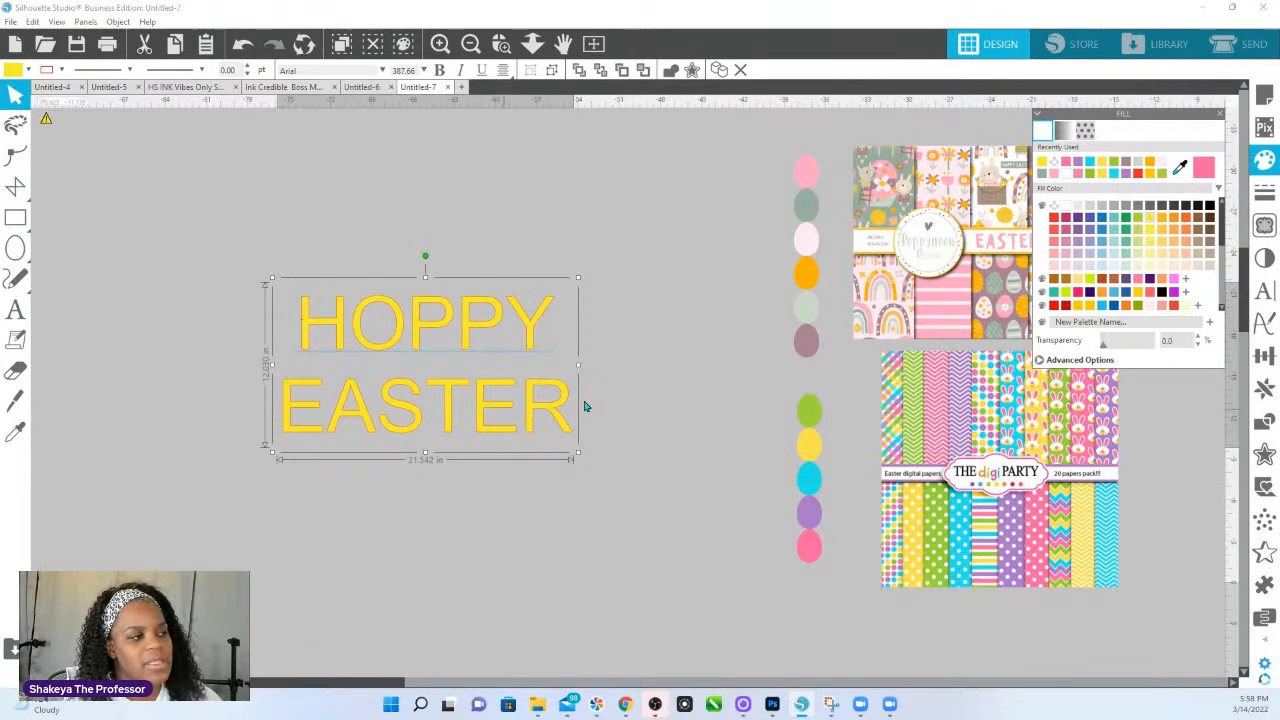
- Move the HOPPY EASTER text up beside the Easter Fun swatches and place a duplicate below it
drag(469, 327, 551, 224)
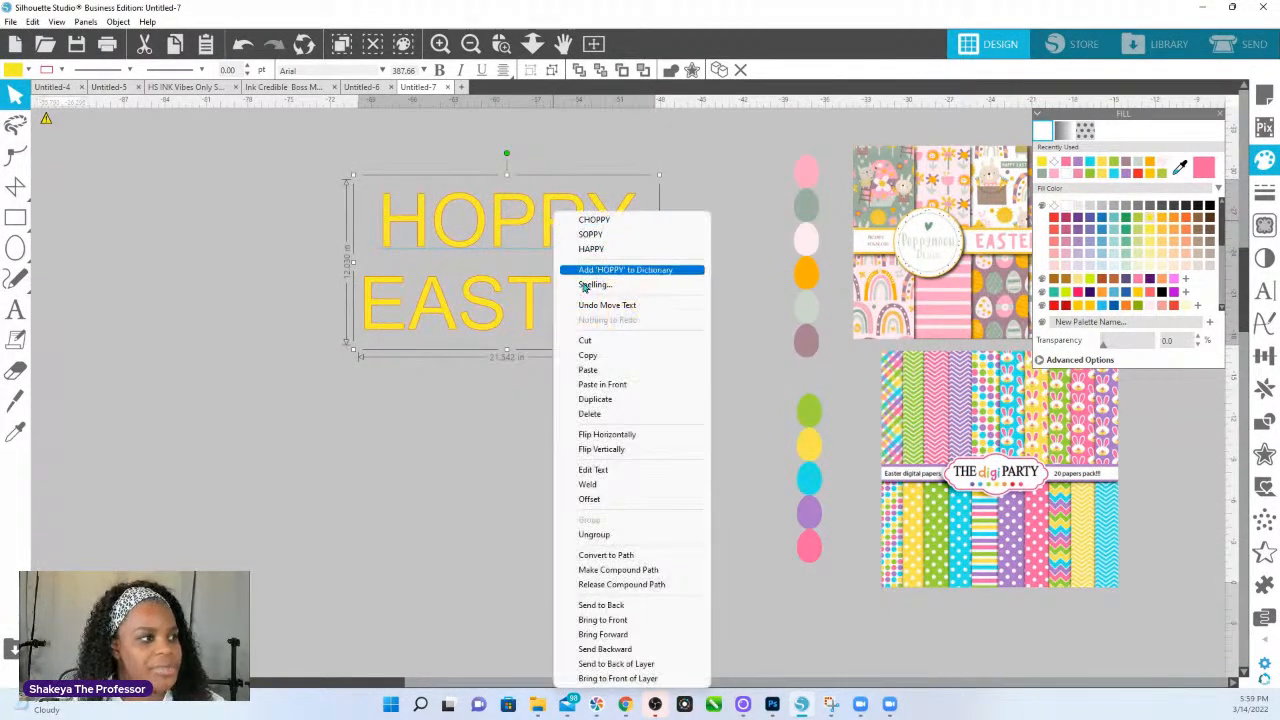
right_click(552, 228)
click(603, 400)
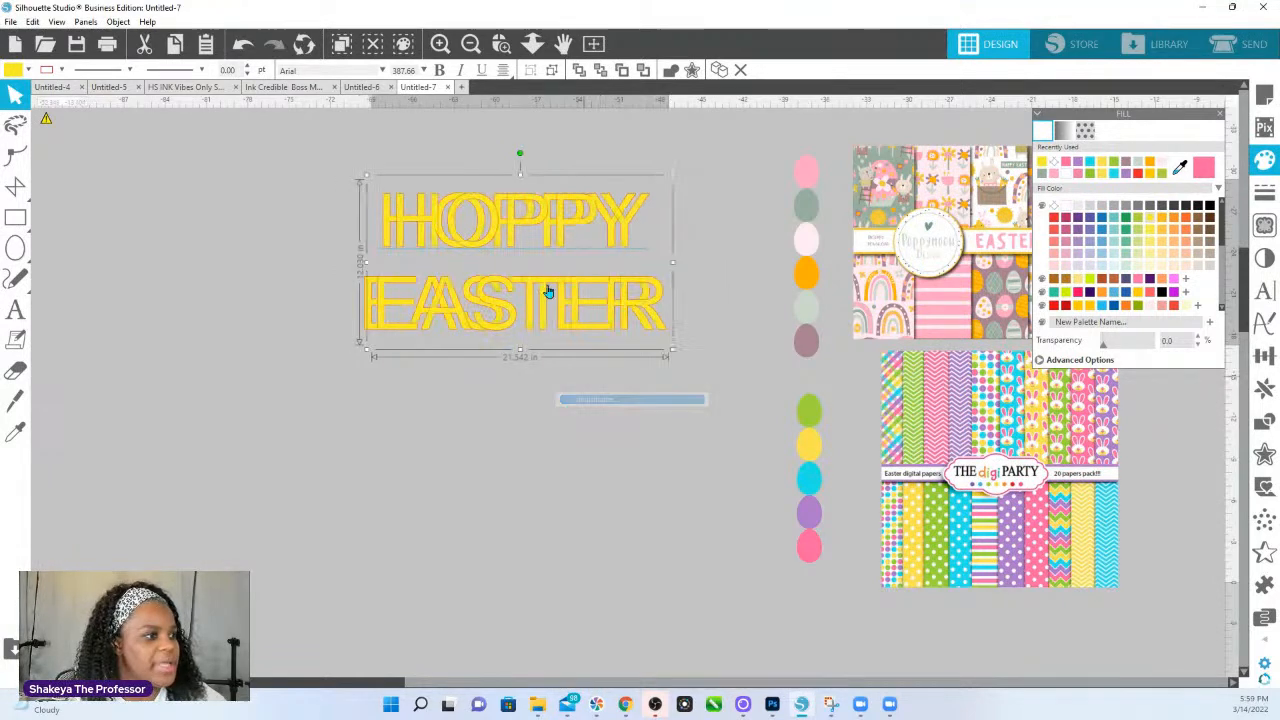
drag(557, 240, 572, 486)
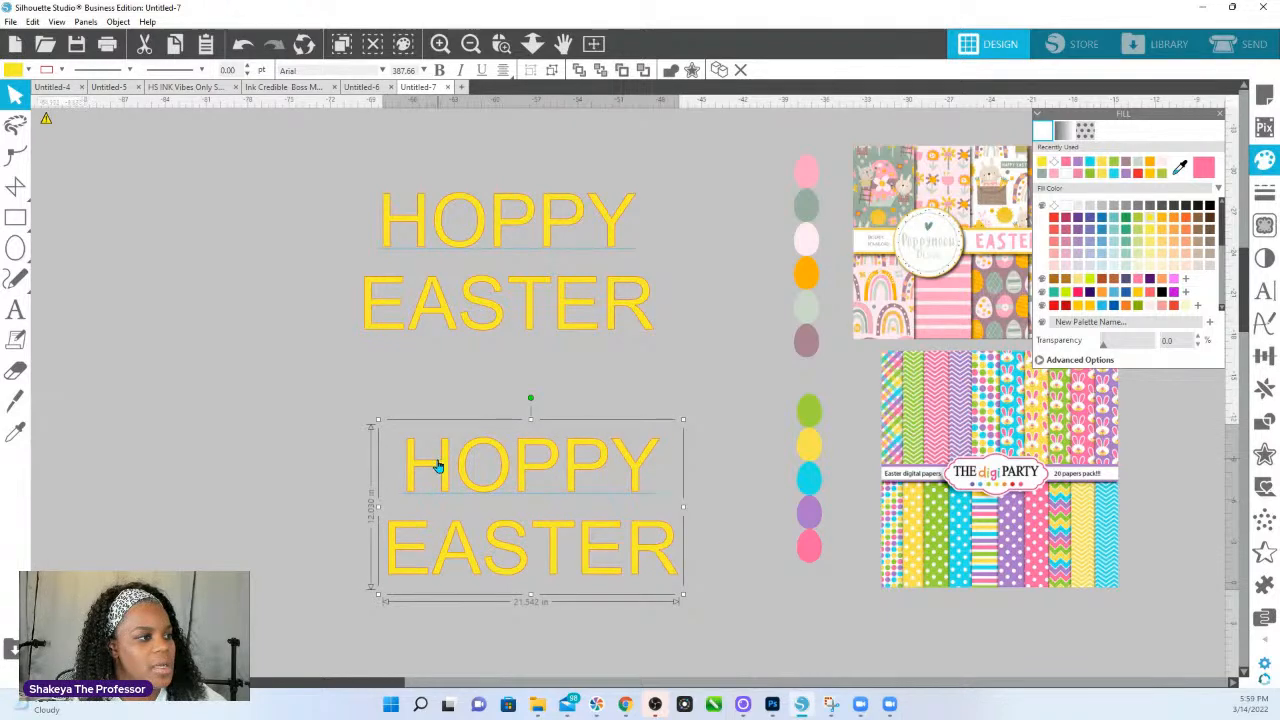
- Recolor the H of the upper HOPPY with the pink sampled from the first Easter Fun egg
click(420, 226)
double_click(424, 222)
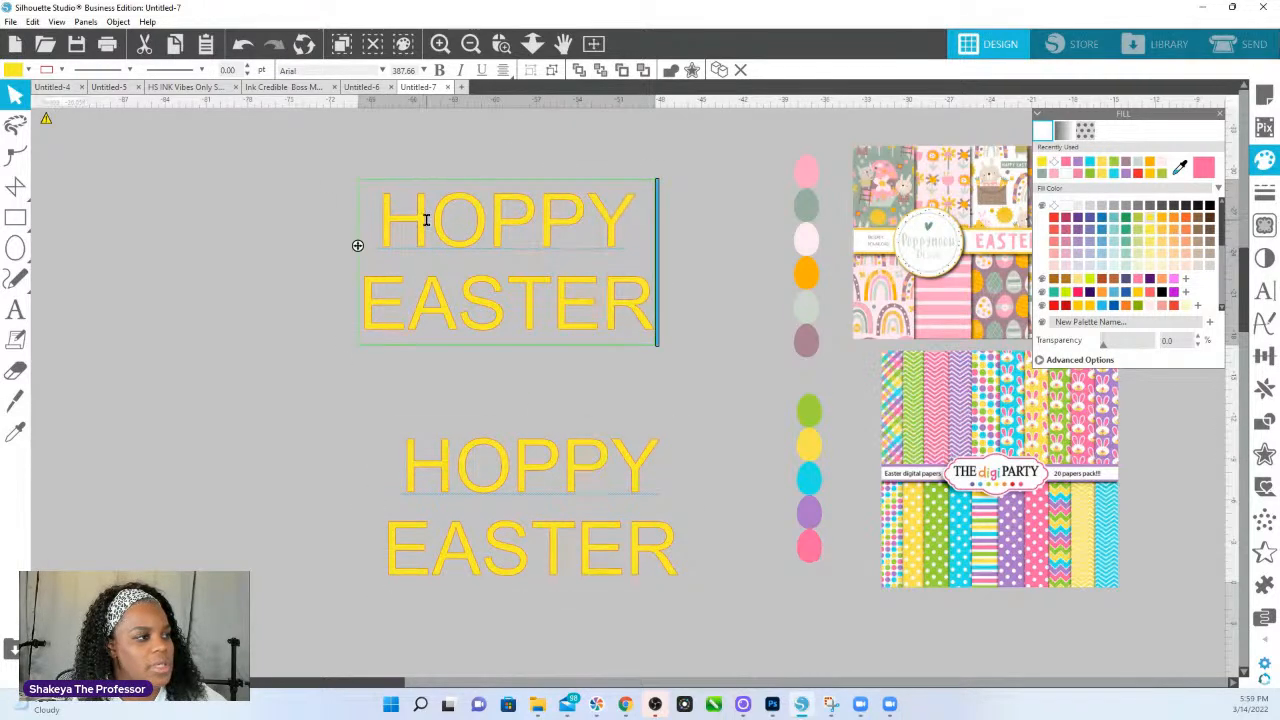
drag(428, 224, 372, 227)
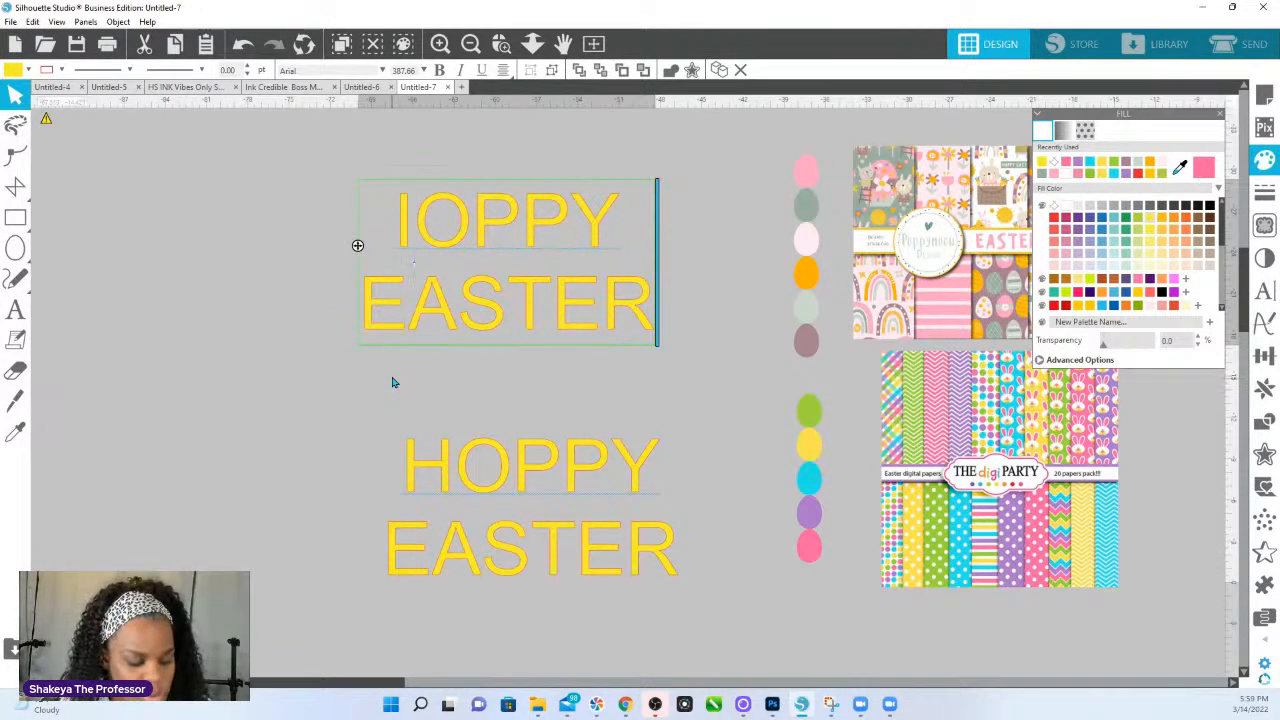
click(16, 431)
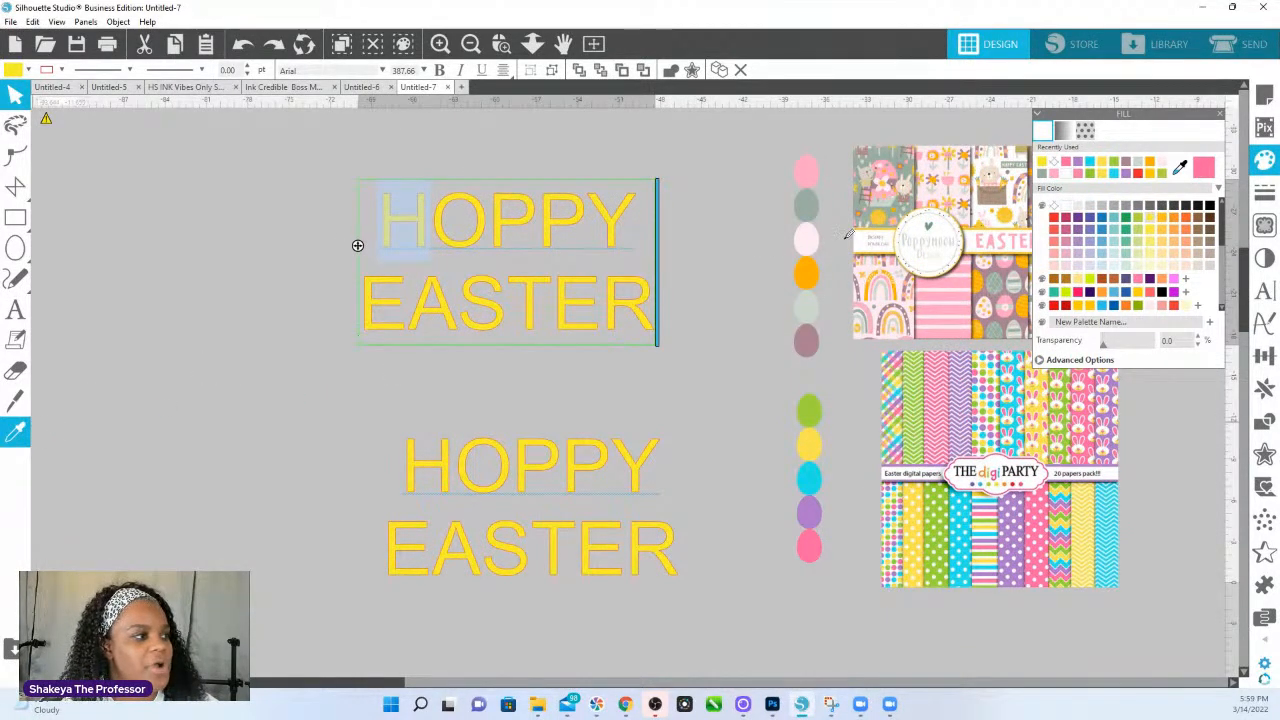
click(804, 171)
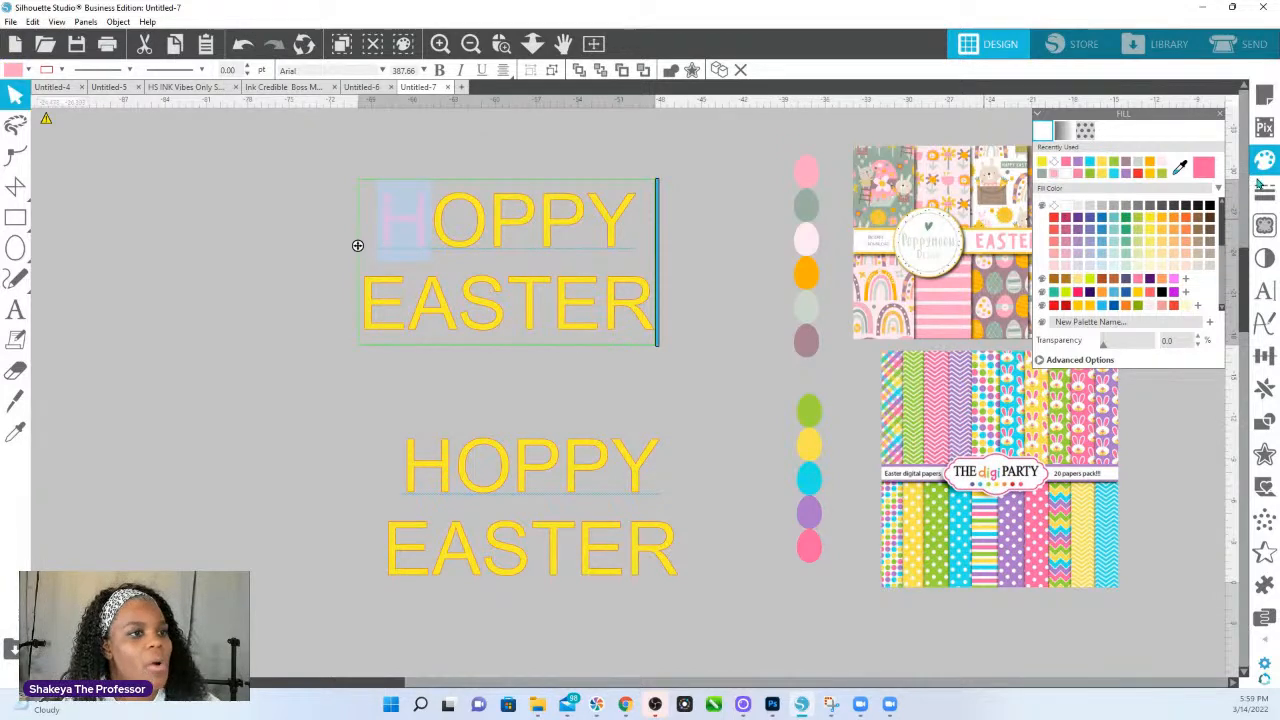
- Recolor the O gray-green and the first P pale pink in the upper HOPPY, sampling the second and third eggs
drag(1165, 131, 971, 191)
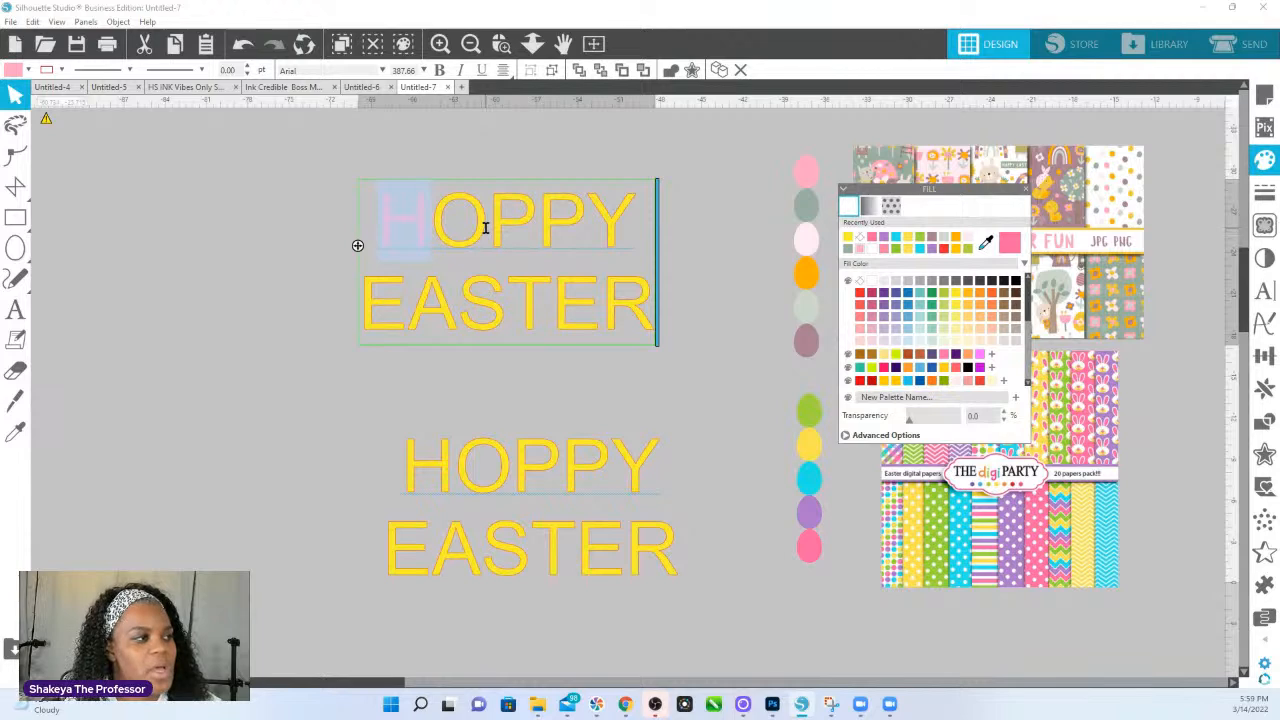
drag(486, 228, 440, 232)
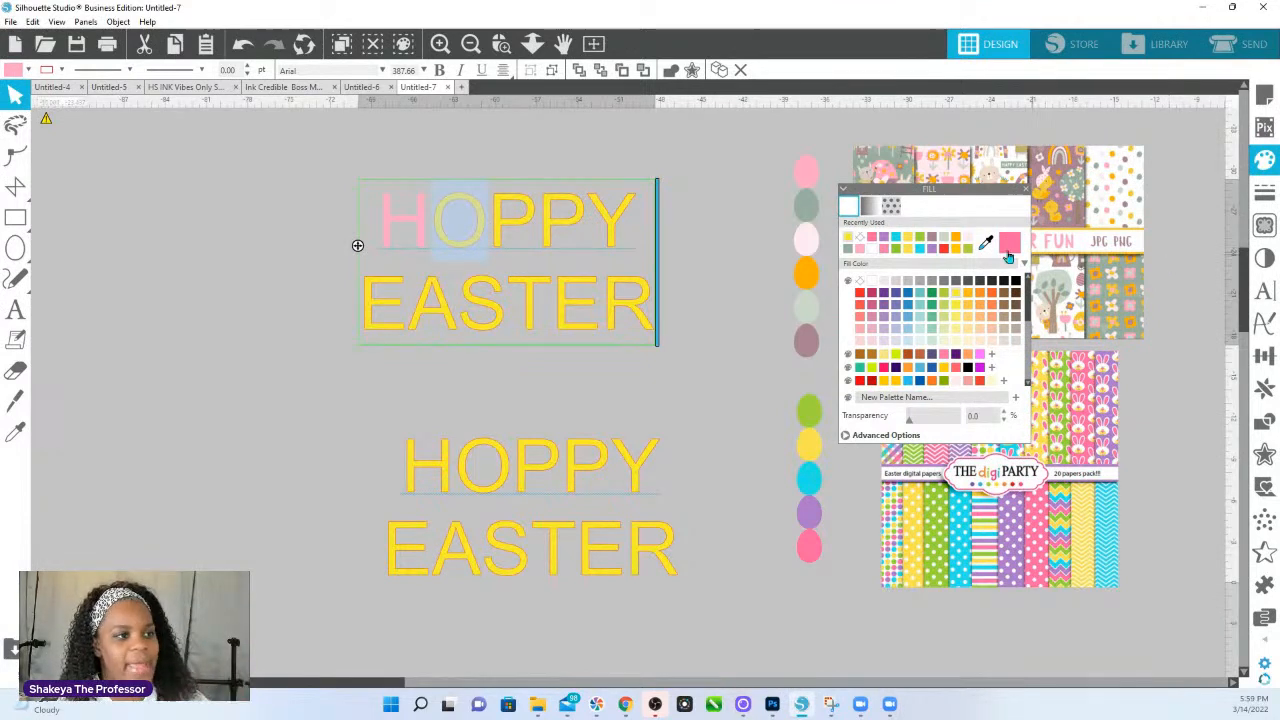
click(800, 205)
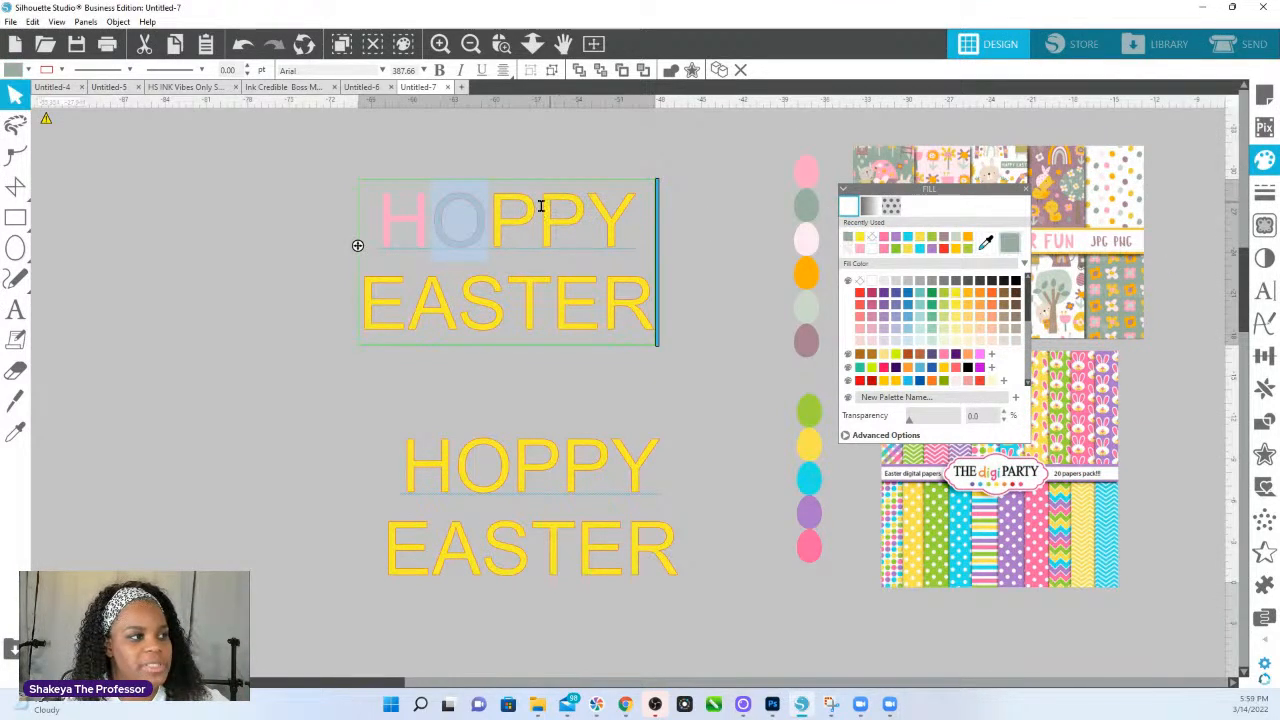
drag(540, 207, 503, 213)
click(985, 243)
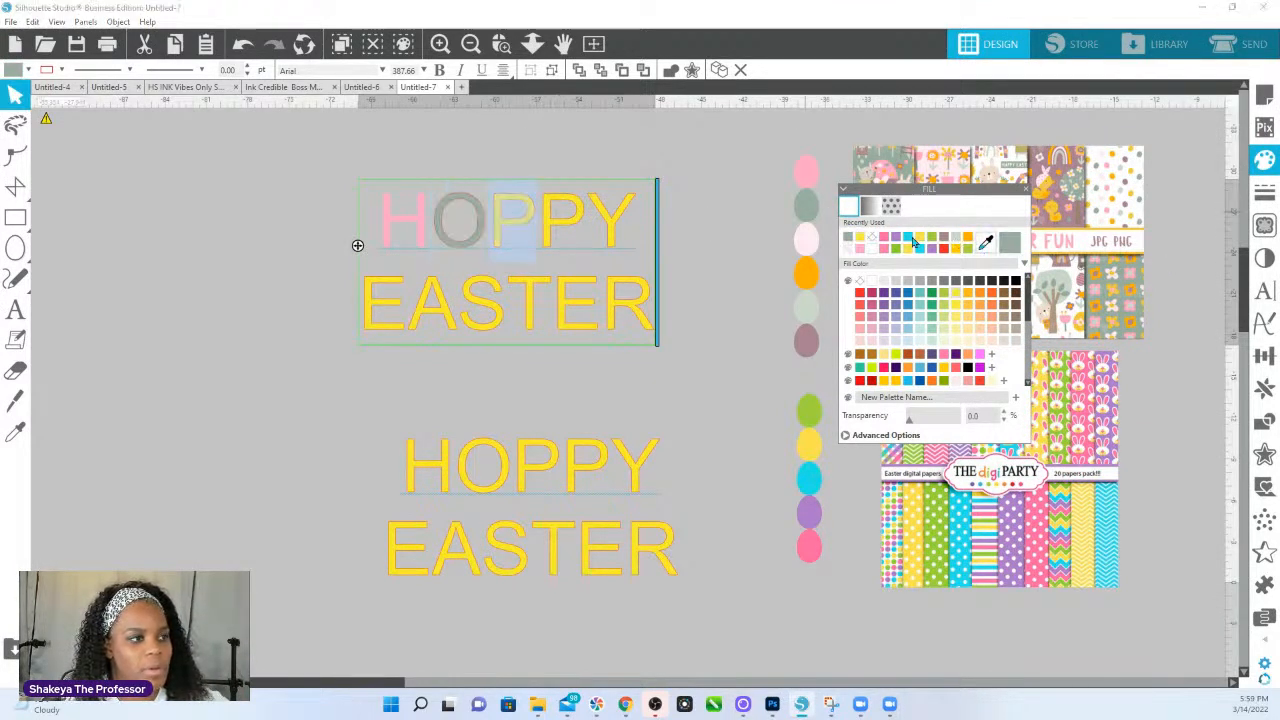
click(808, 240)
- Recolor the second P of the upper HOPPY peach and its Y with the mauve sampled from the sixth egg
drag(586, 213, 541, 213)
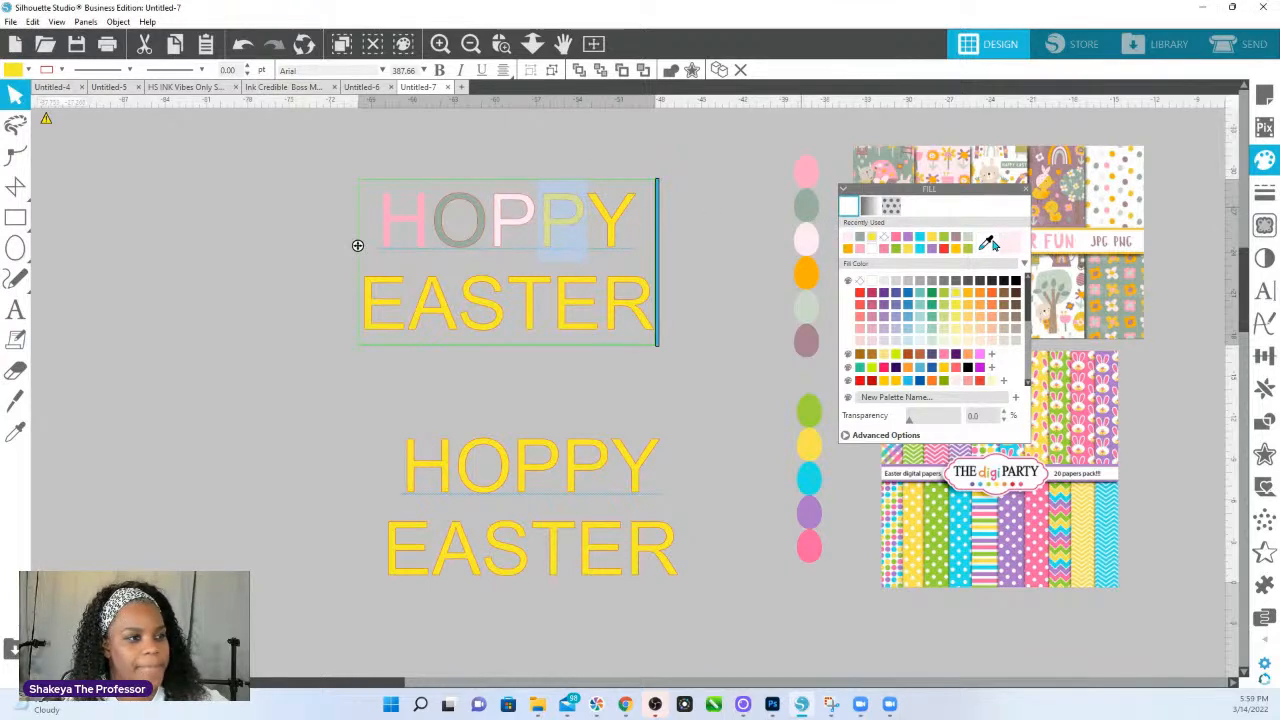
click(985, 243)
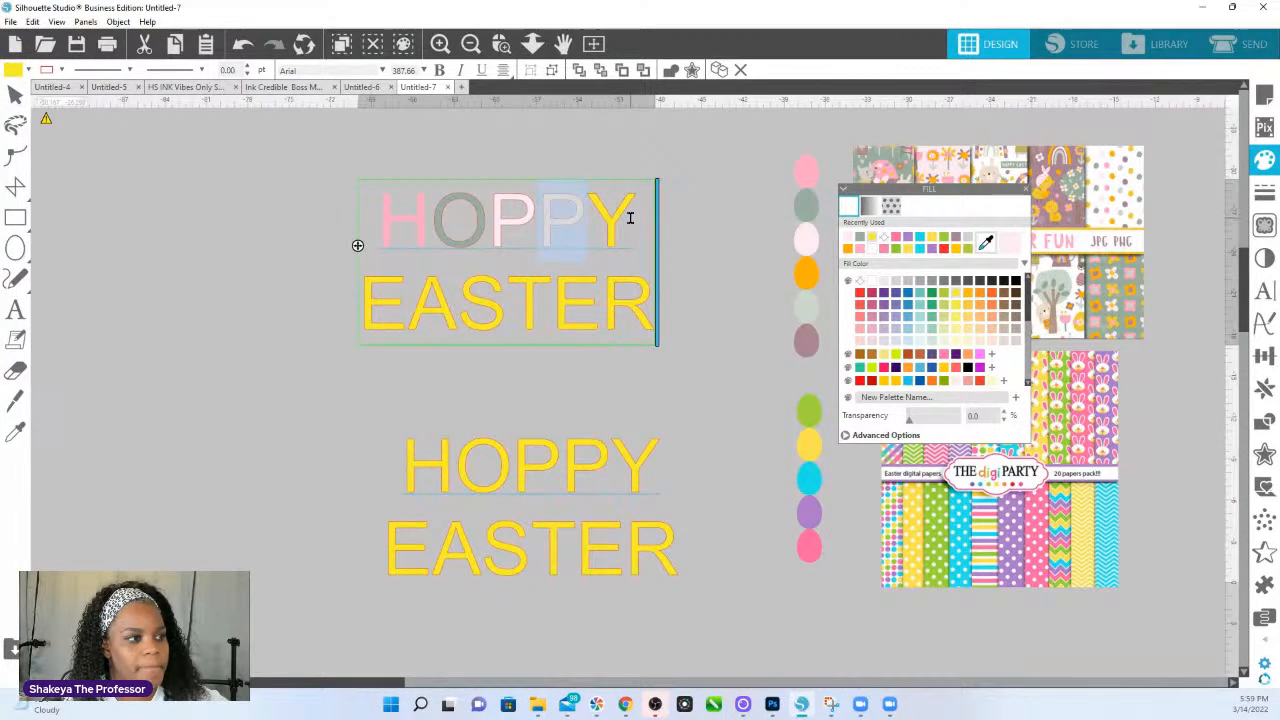
drag(630, 218, 589, 218)
click(985, 243)
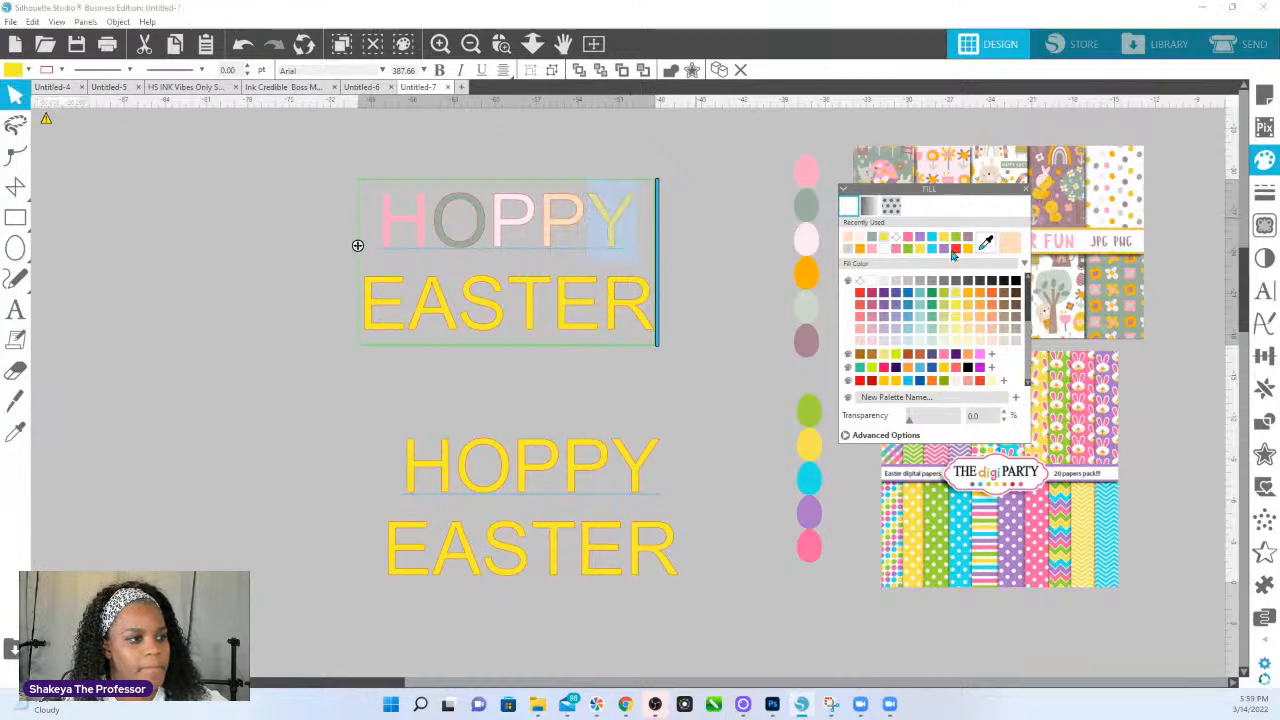
click(803, 337)
- Recolor the first E of the upper EASTER pale sage and the second P of HOPPY orange, sampling the matching eggs
drag(372, 310, 365, 309)
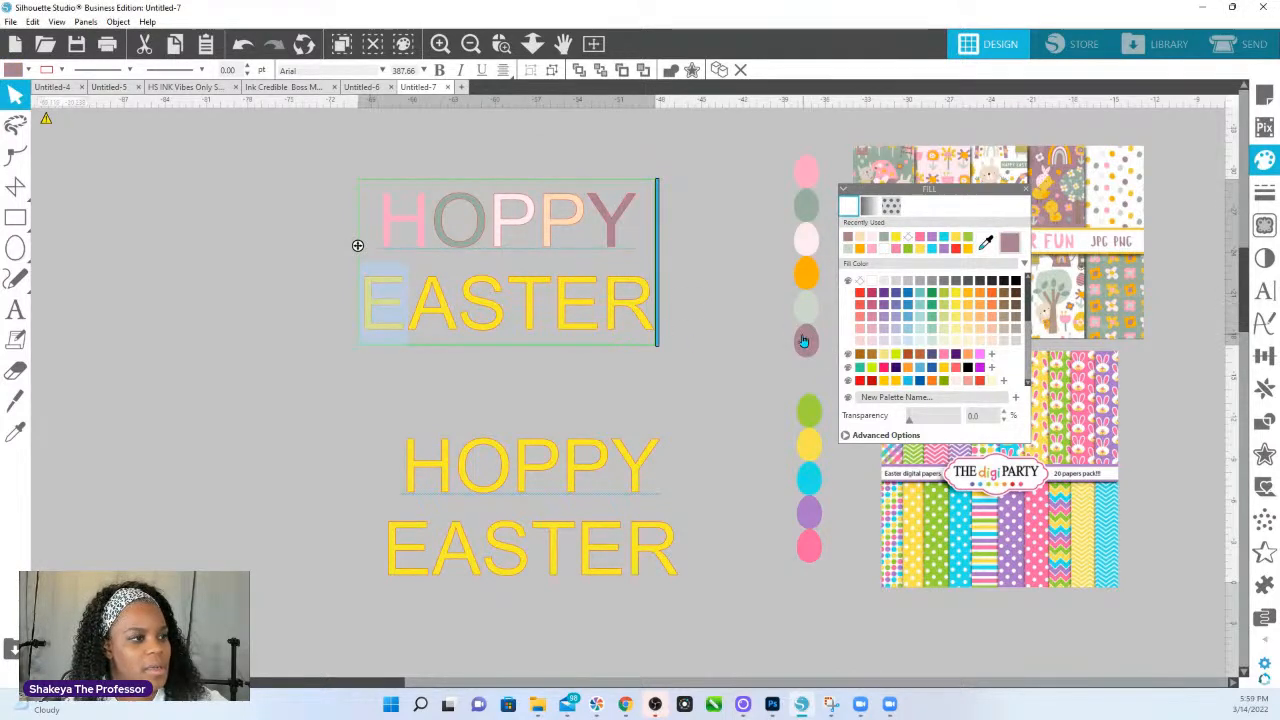
click(986, 243)
click(805, 307)
drag(455, 300, 415, 310)
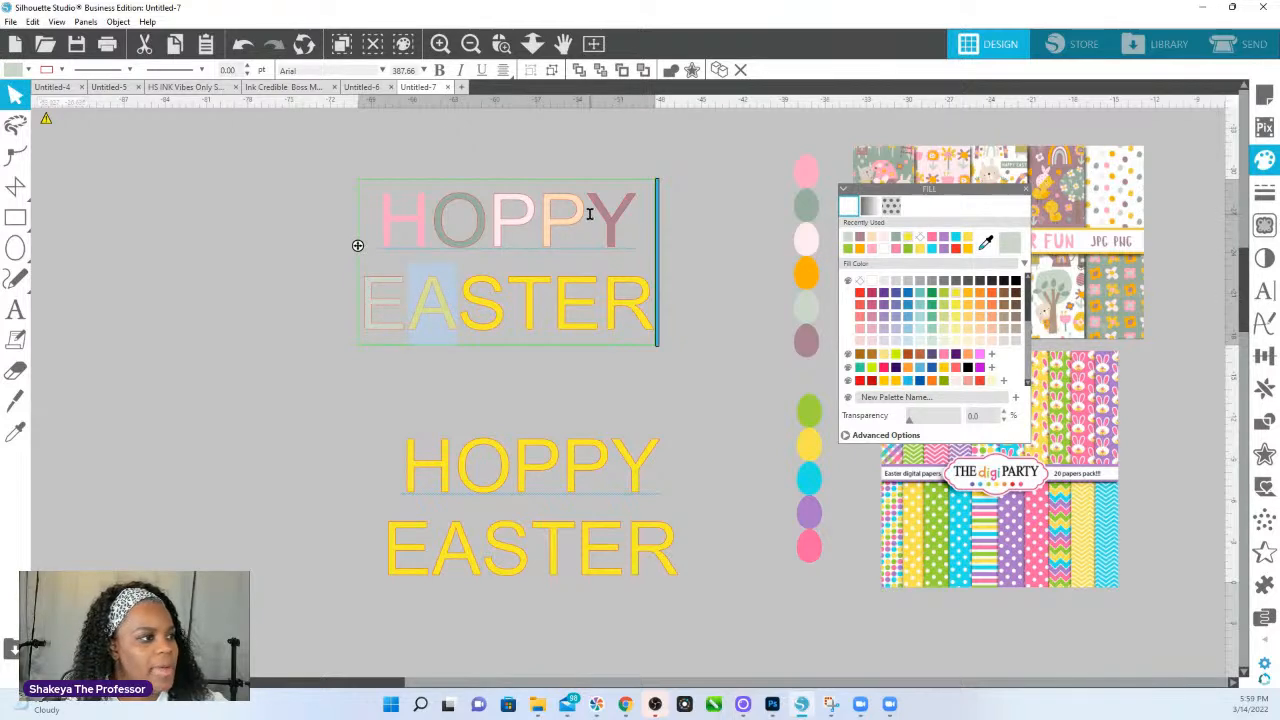
drag(589, 213, 541, 214)
click(986, 243)
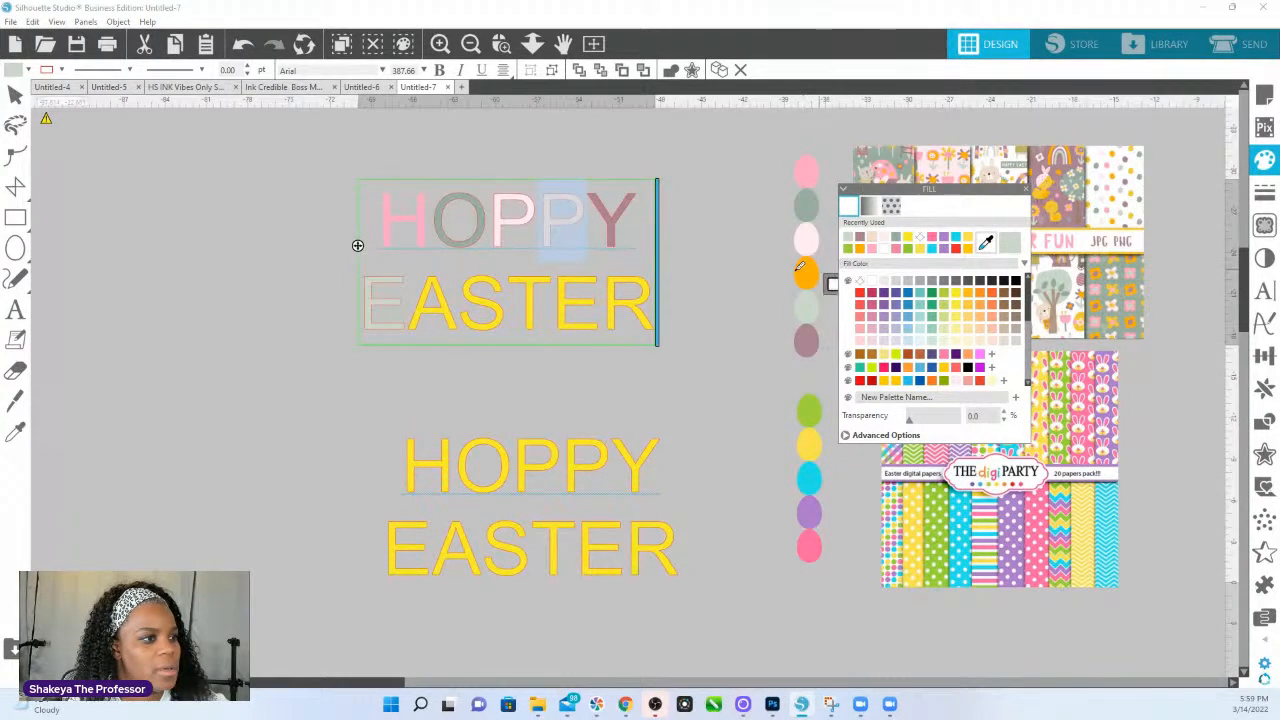
click(801, 270)
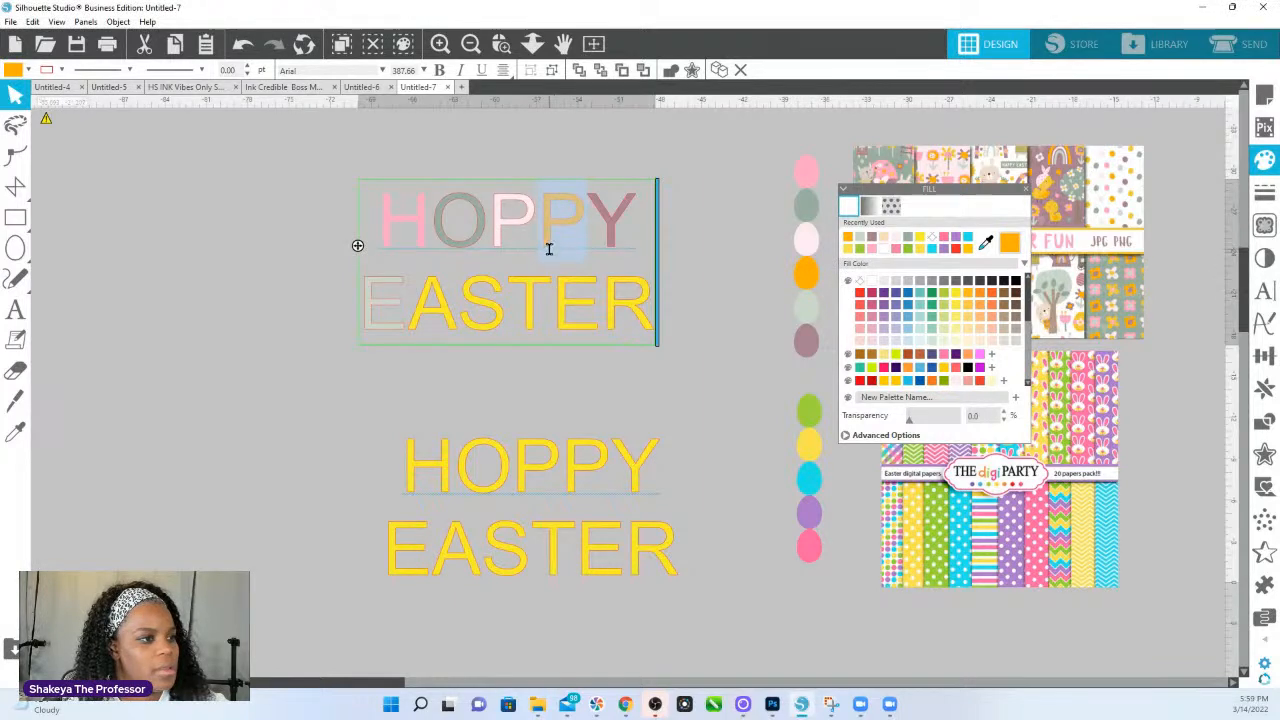
- Recolor the A of the upper EASTER mauve and its S pink, sampling the sixth and first eggs of the upper column
drag(447, 311, 424, 320)
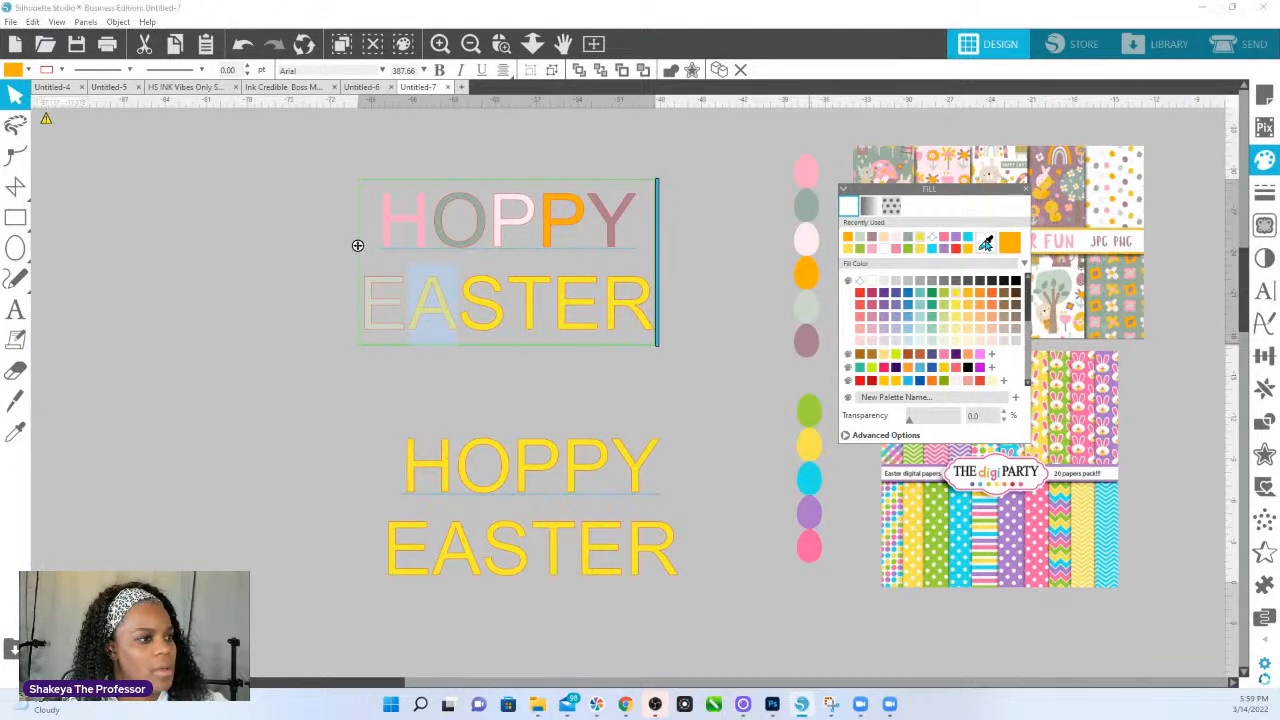
click(985, 243)
click(810, 343)
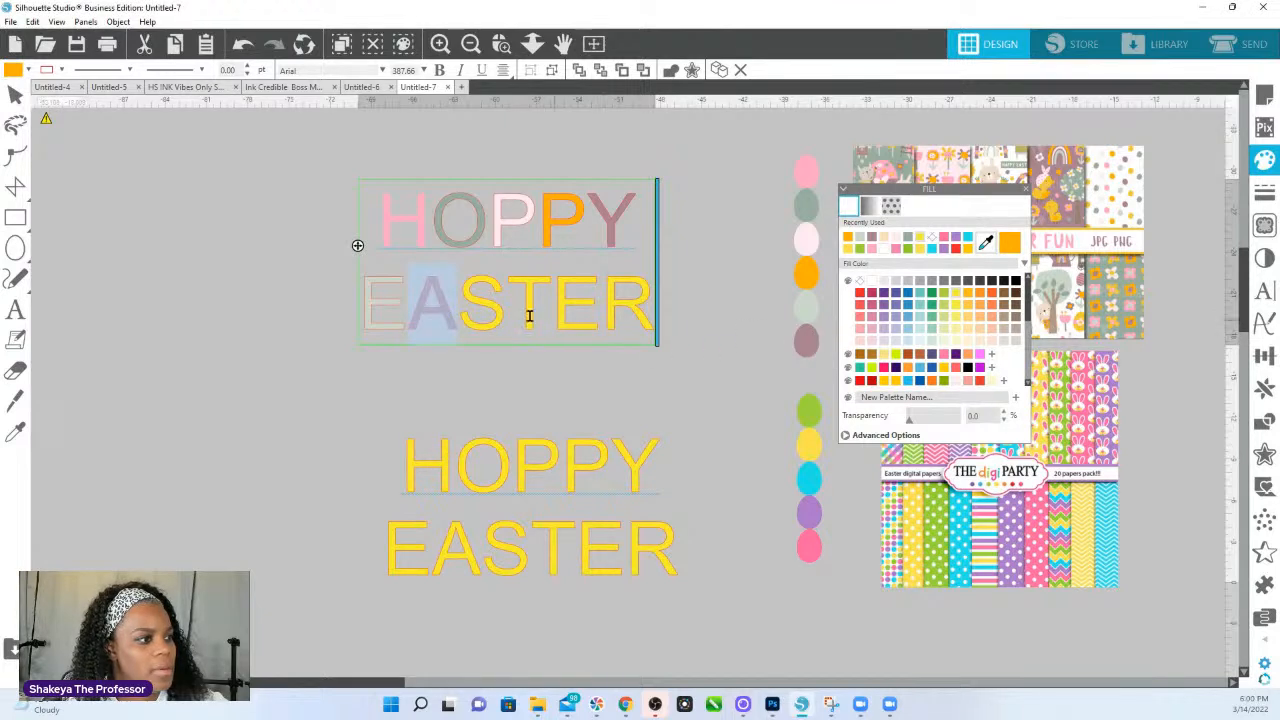
drag(498, 312, 462, 320)
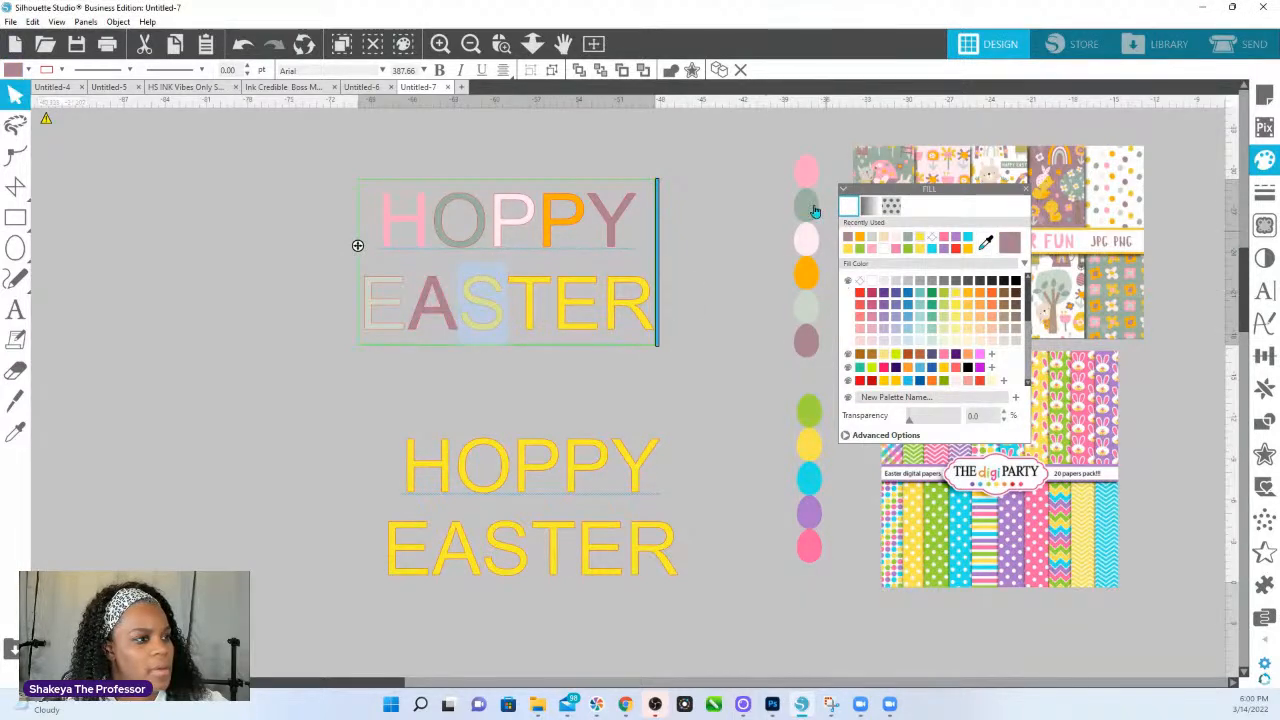
click(807, 181)
double_click(501, 314)
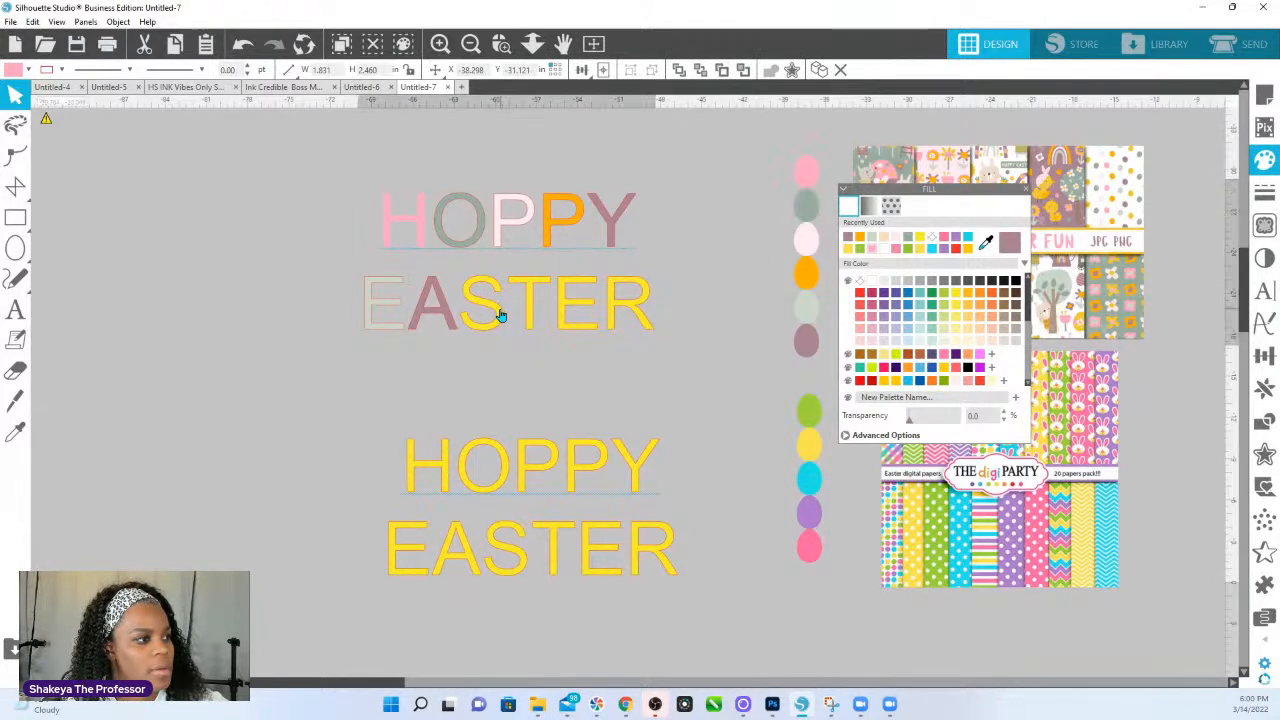
drag(501, 314, 479, 314)
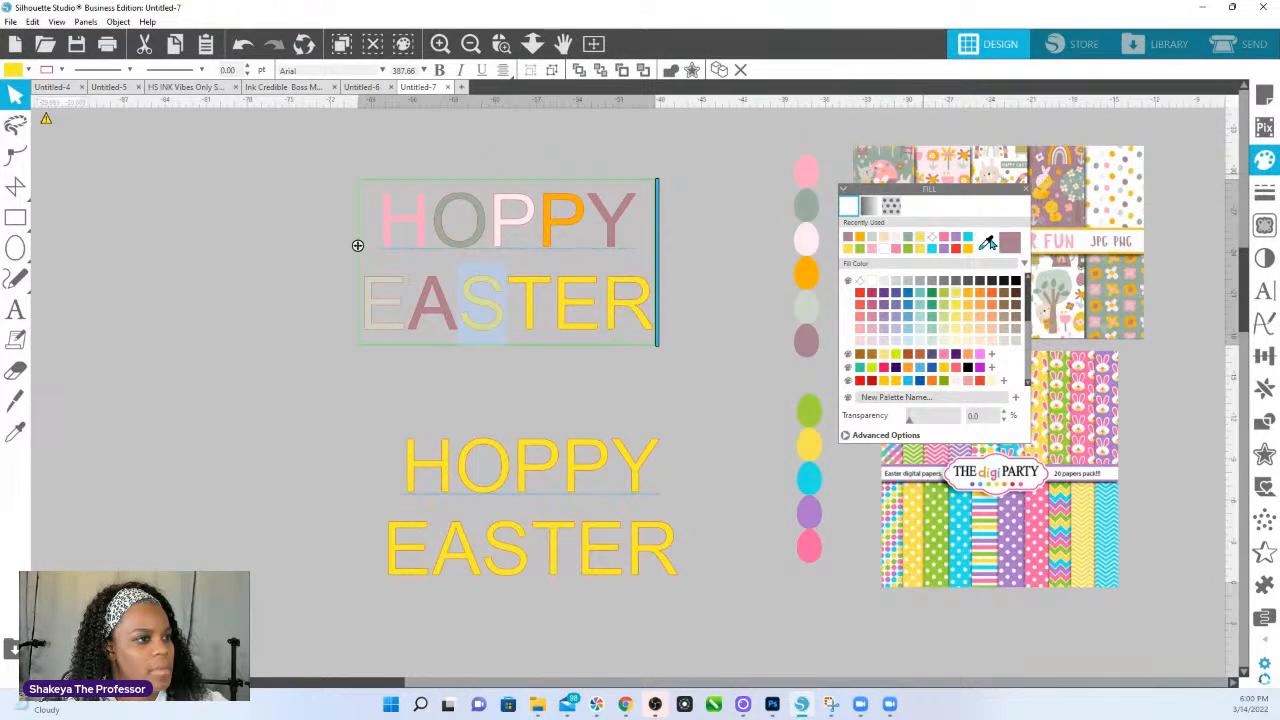
click(806, 172)
- Recolor the T of the upper EASTER gray-green and its second E pale pink, sampling the second and third eggs
drag(548, 304, 525, 305)
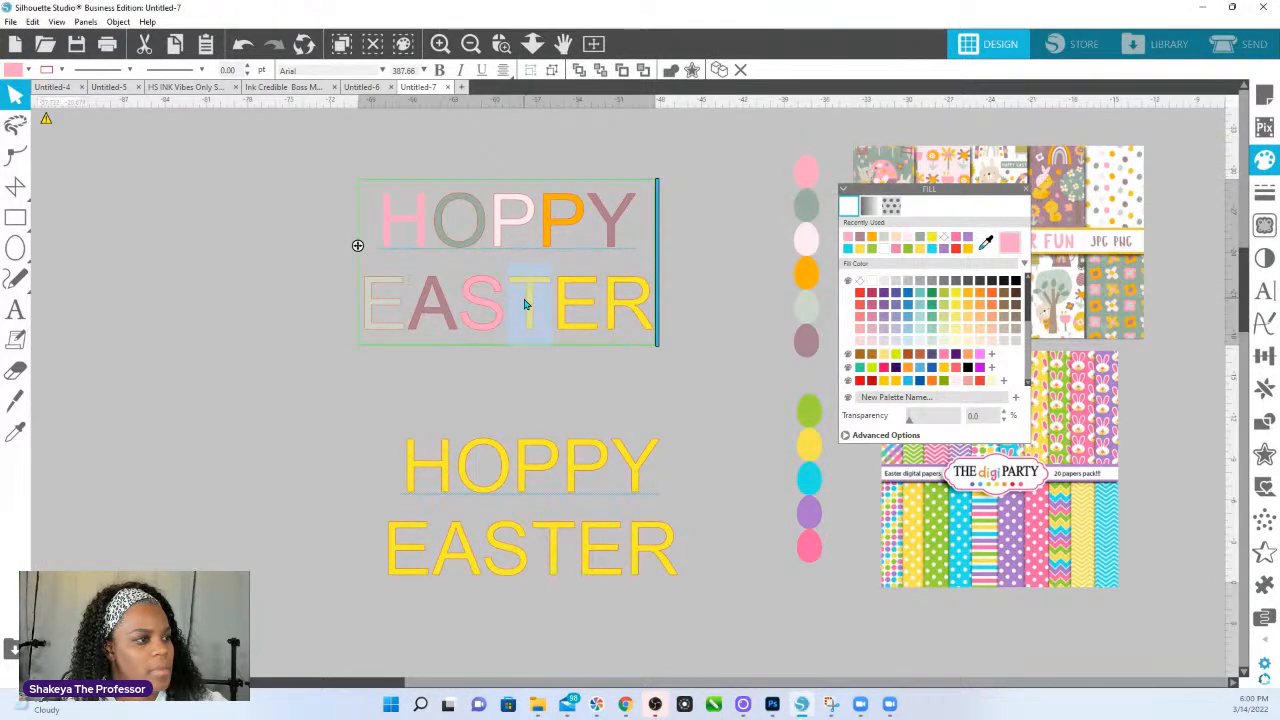
click(985, 244)
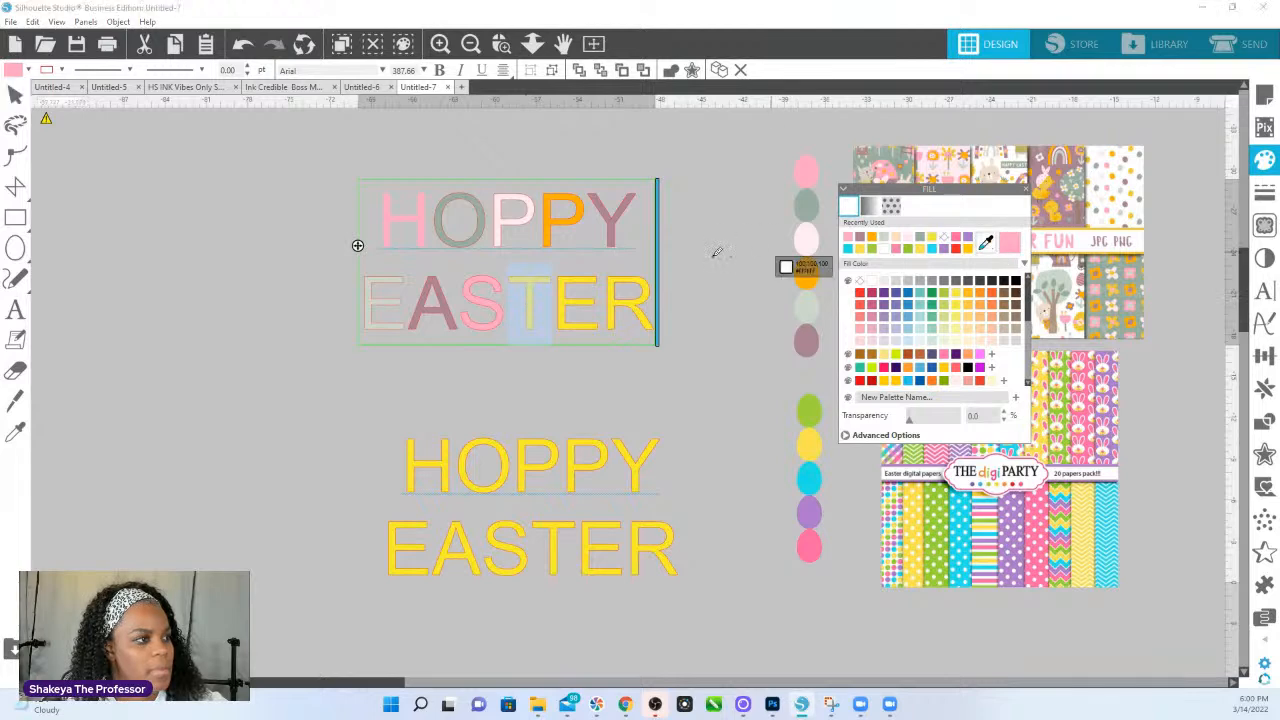
click(806, 205)
drag(593, 302, 560, 304)
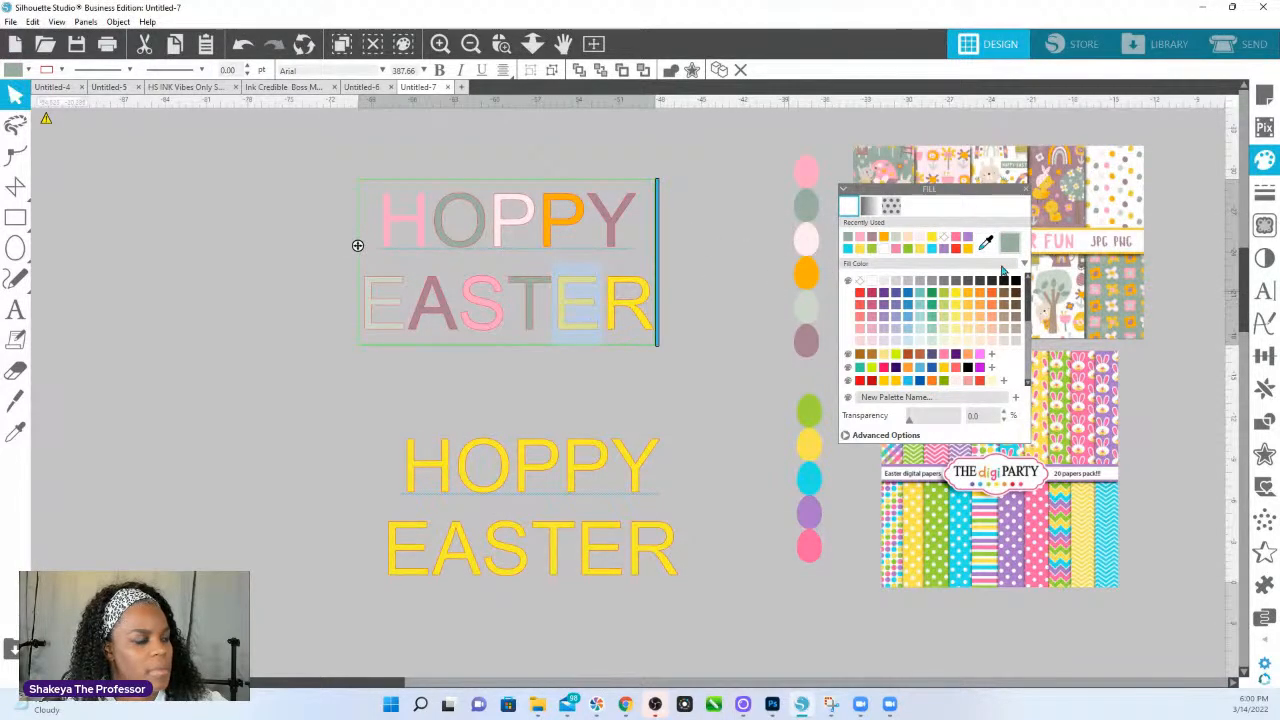
click(858, 248)
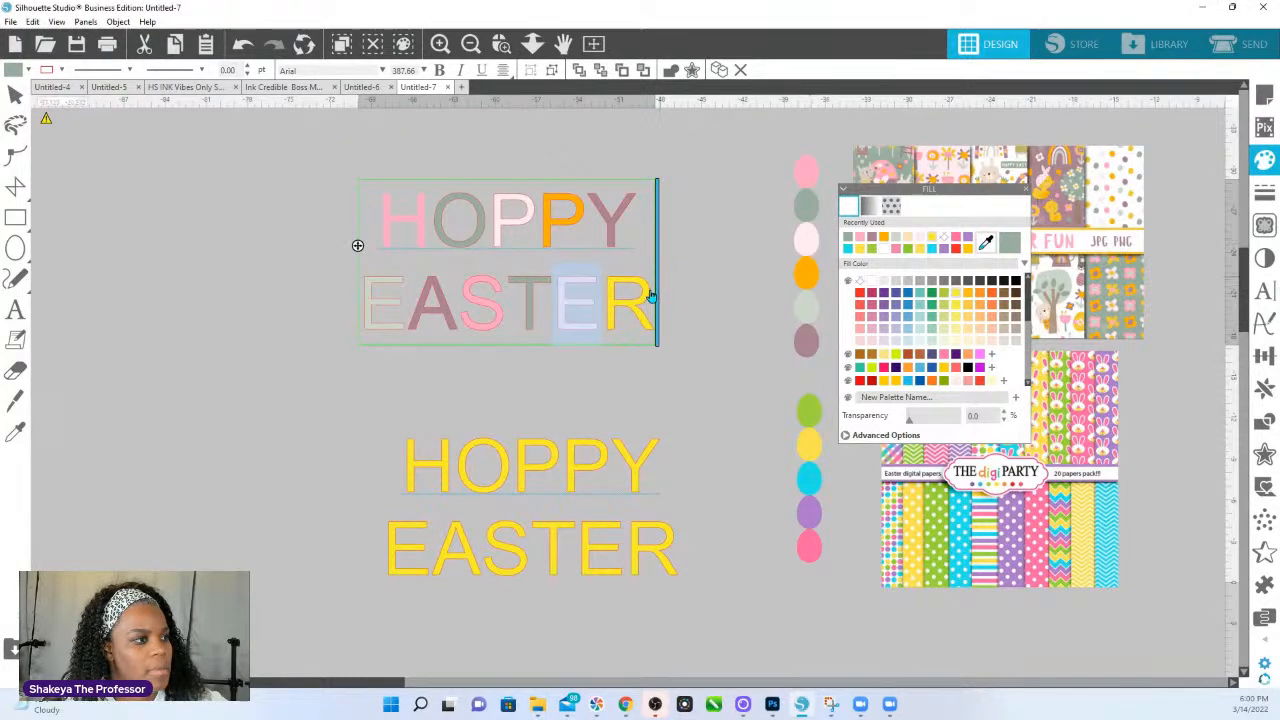
- Recolor the R of the upper EASTER with the orange sampled from the fourth egg and deselect the text
drag(645, 296, 620, 308)
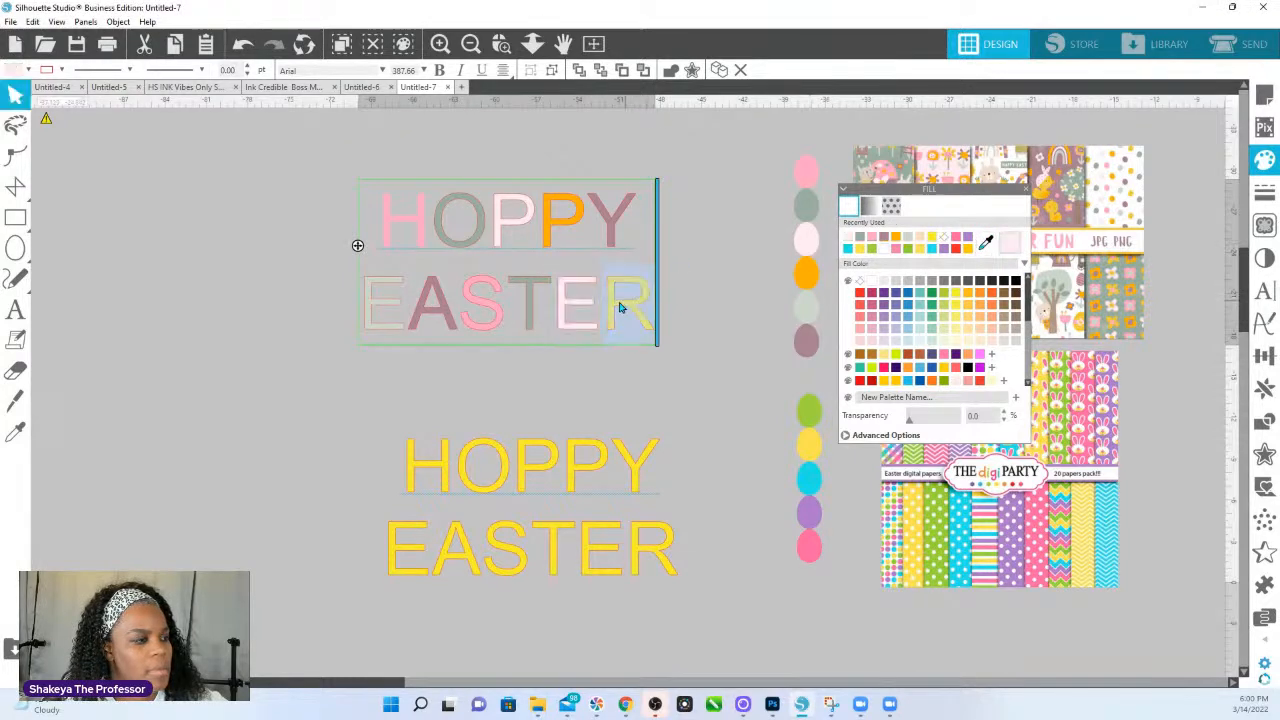
click(985, 244)
click(808, 277)
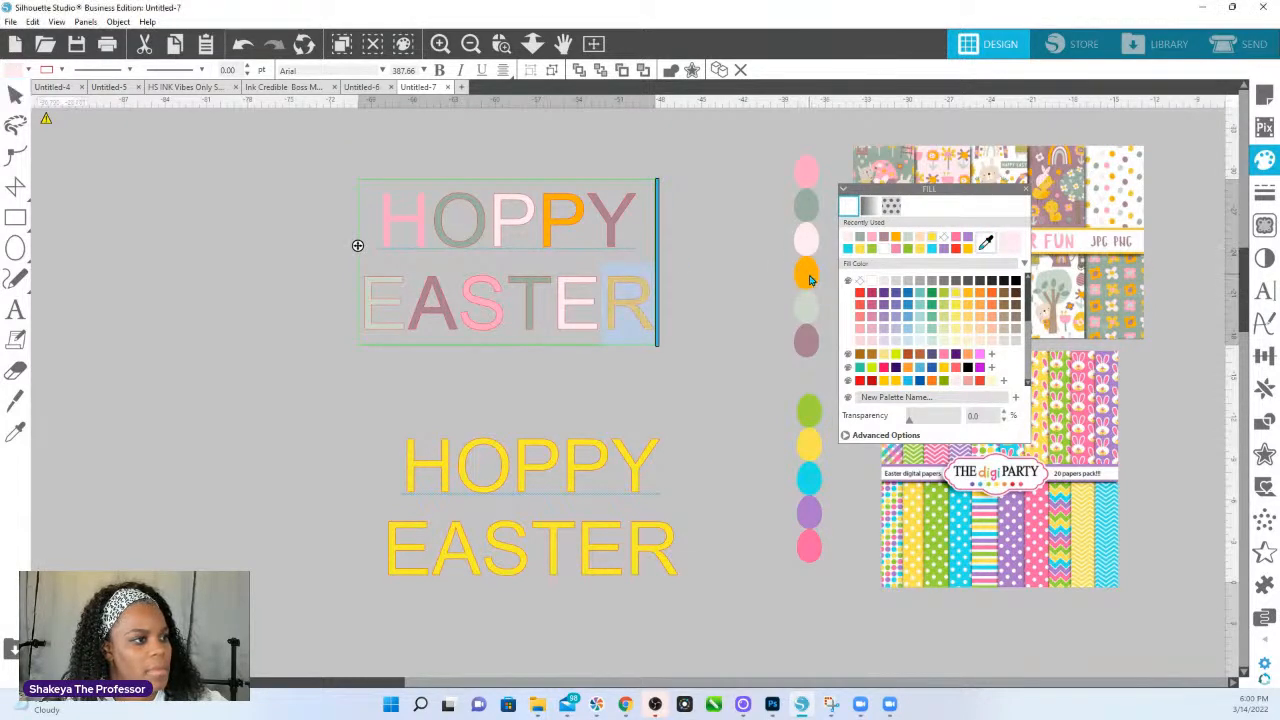
click(716, 350)
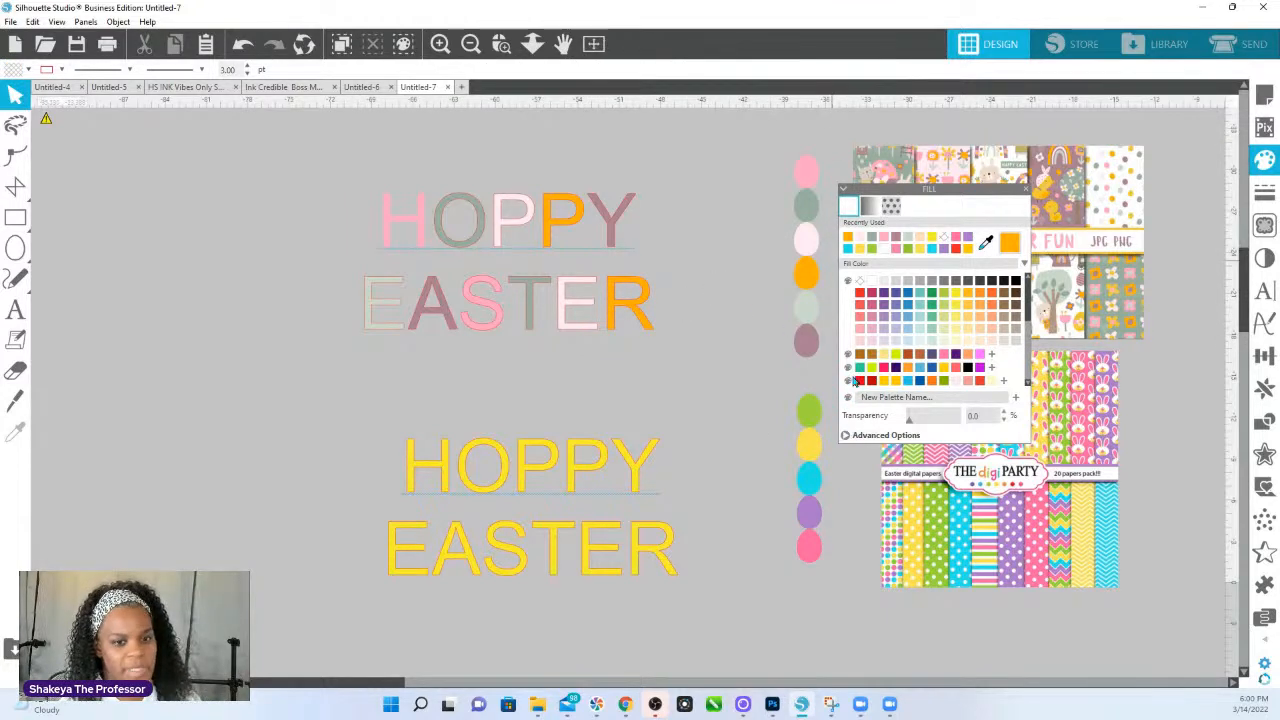
- Recolor the H green and the O yellow in the lower HOPPY, sampling the first two eggs of the lower column
click(447, 479)
double_click(447, 479)
drag(452, 475, 399, 476)
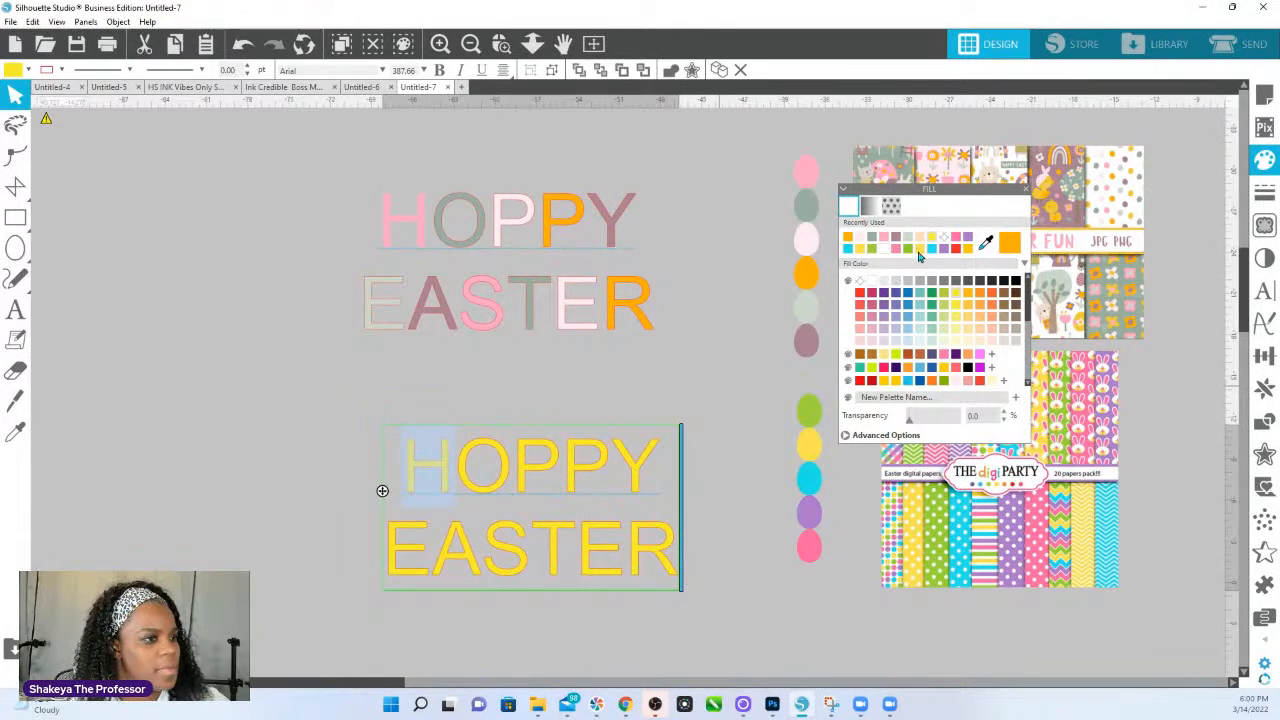
click(812, 410)
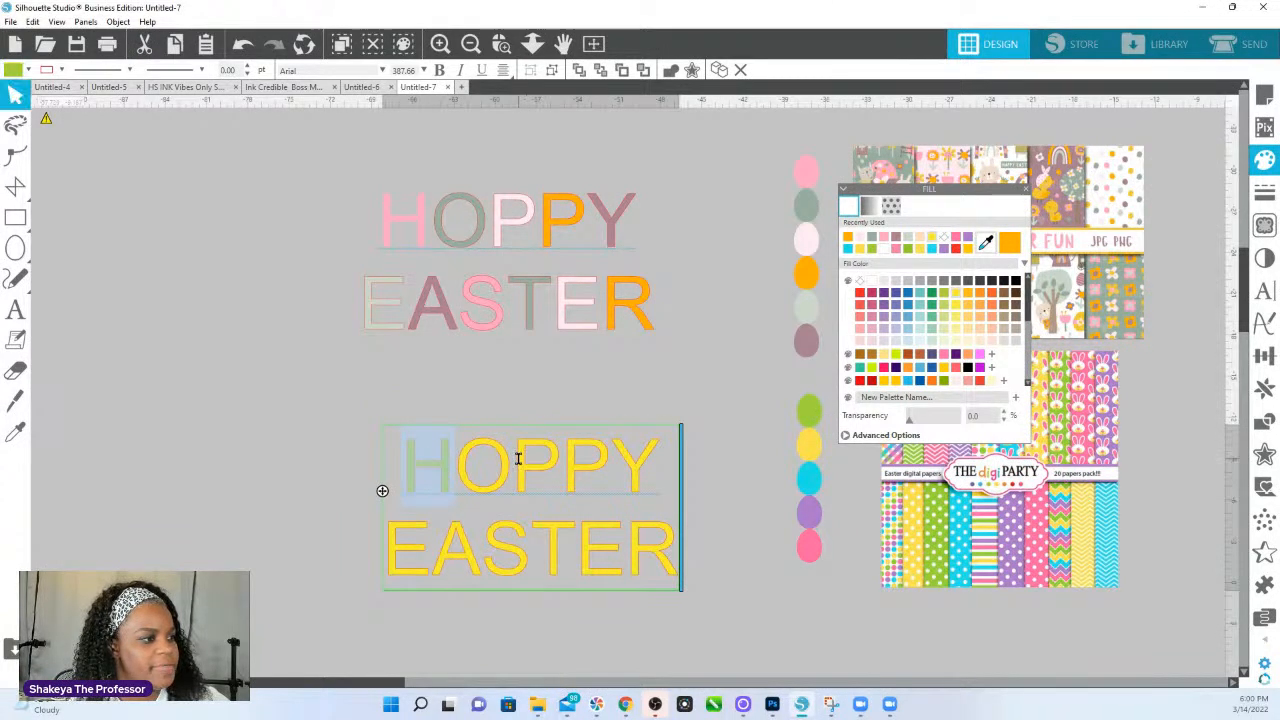
drag(514, 460, 458, 465)
click(986, 244)
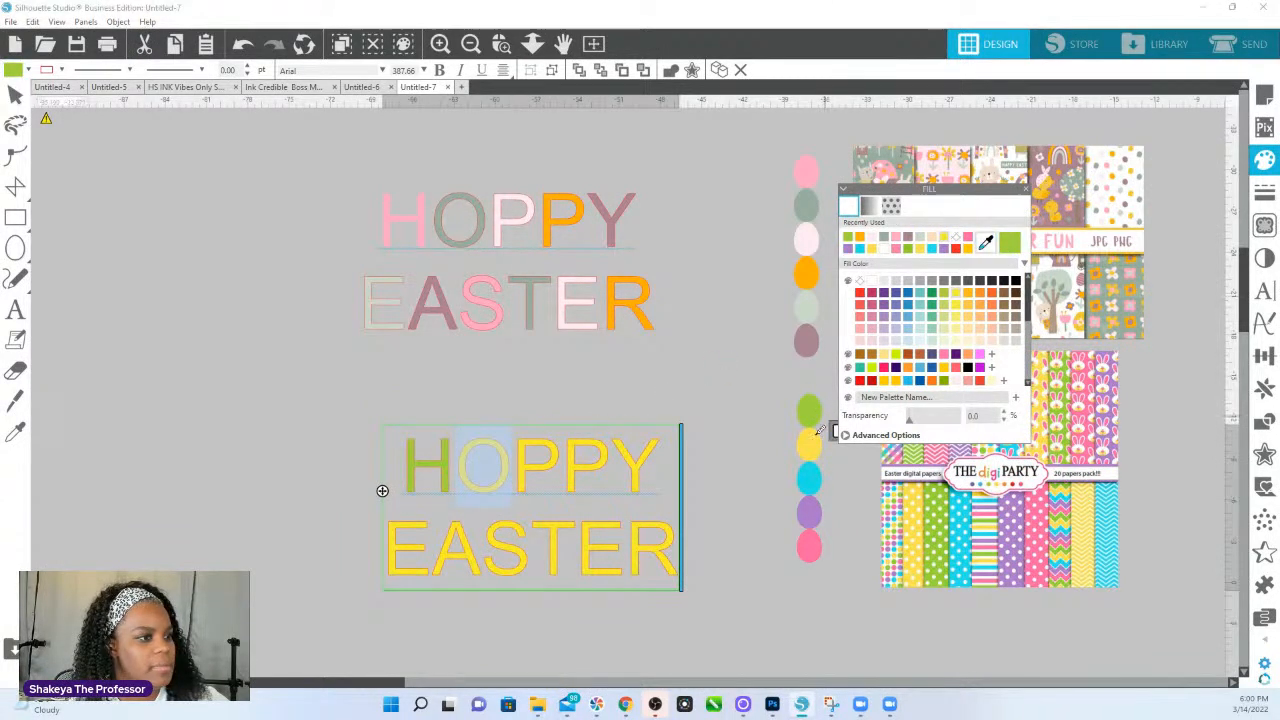
- Recolor the first P of the lower HOPPY bright blue and the second P purple, sampling the matching lower eggs
drag(556, 470, 527, 474)
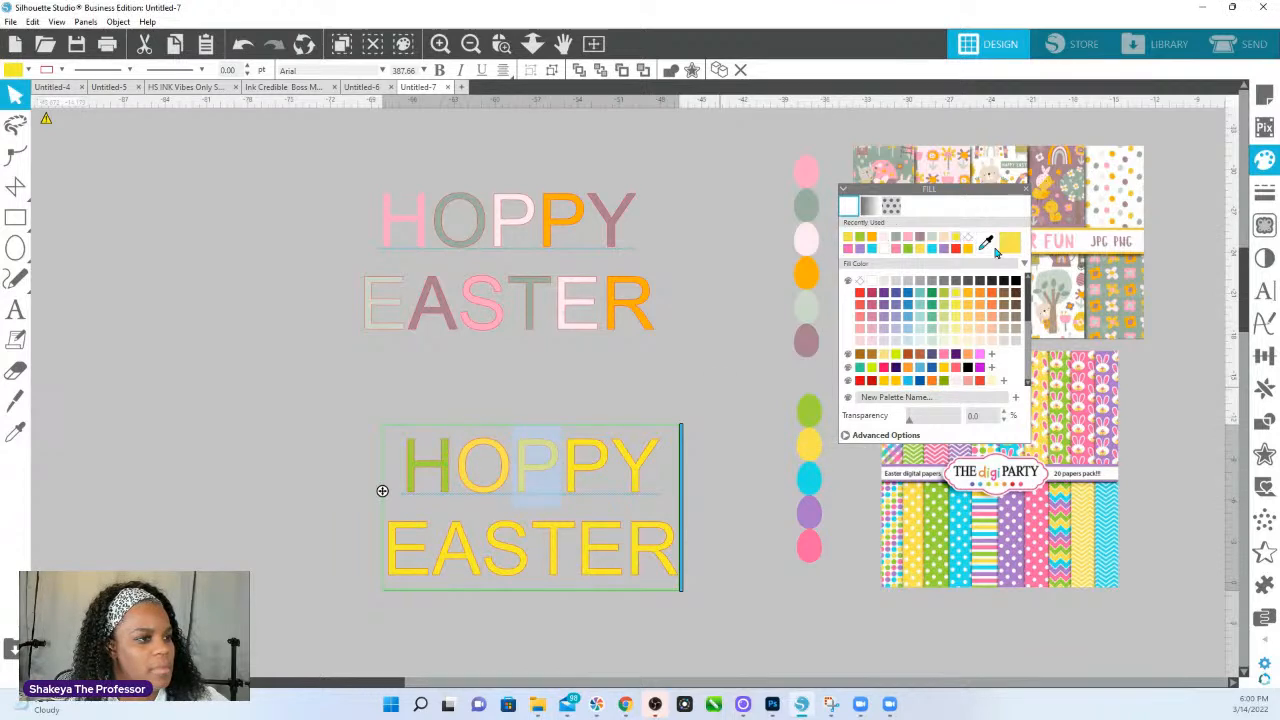
click(991, 247)
click(808, 478)
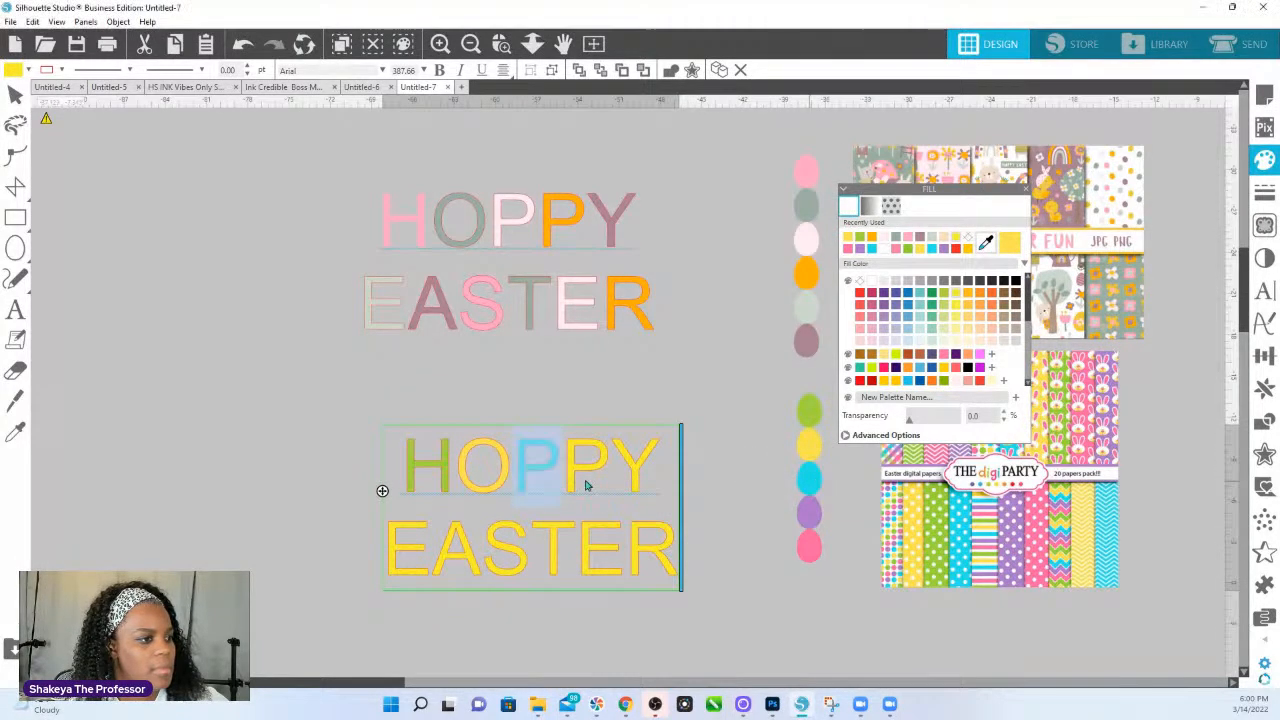
drag(606, 470, 562, 474)
click(991, 247)
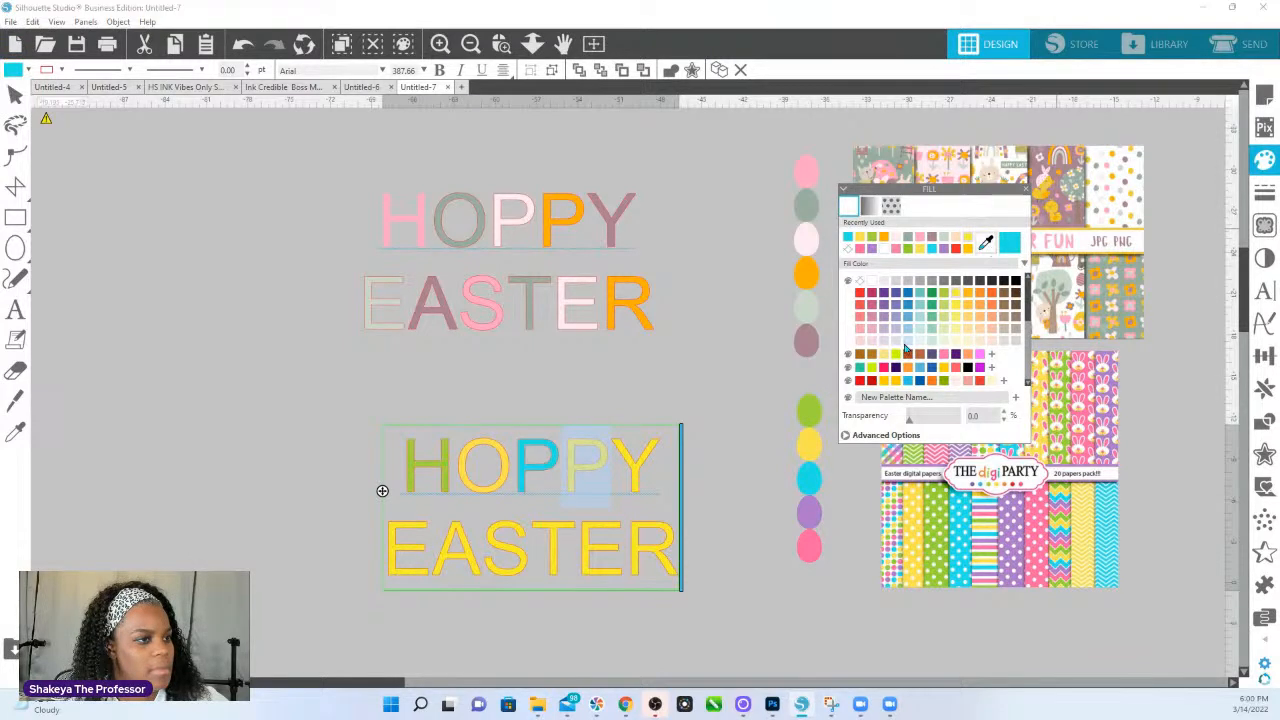
click(808, 512)
- Recolor the Y of the lower HOPPY and the first E of the lower EASTER with the pink of the last egg
drag(632, 456, 612, 462)
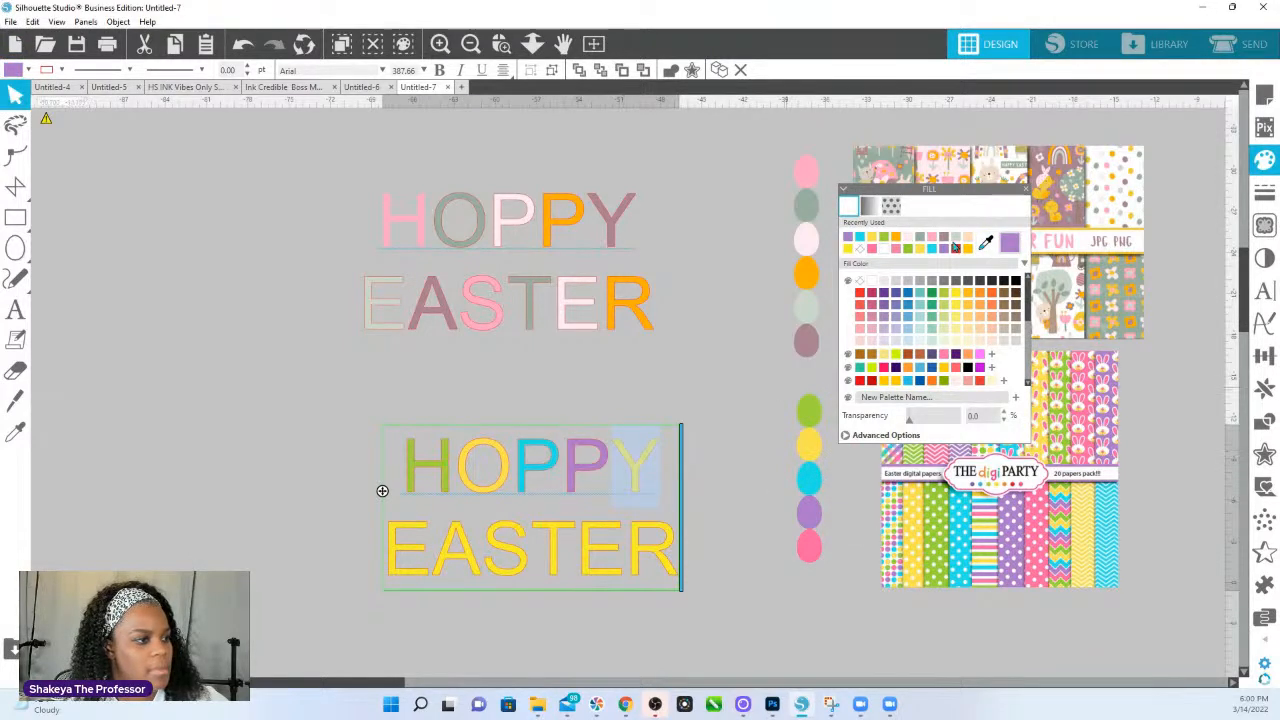
click(986, 245)
click(808, 546)
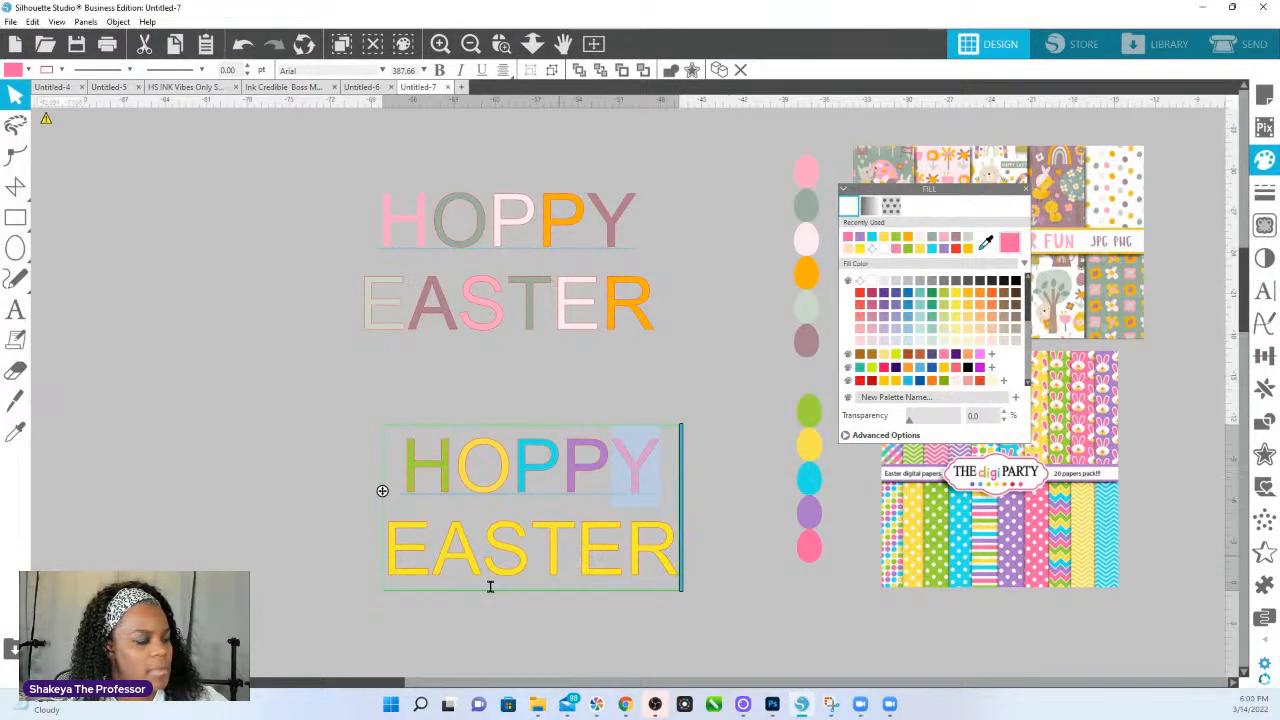
drag(435, 565, 393, 566)
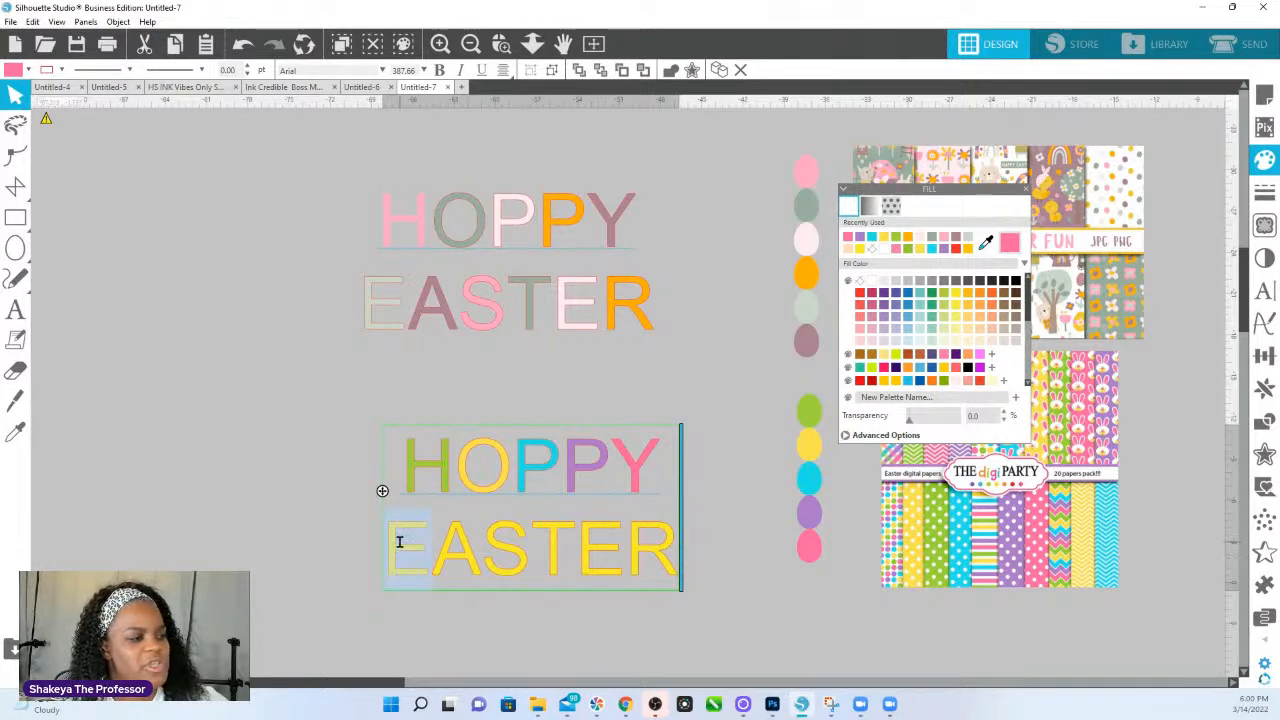
click(986, 244)
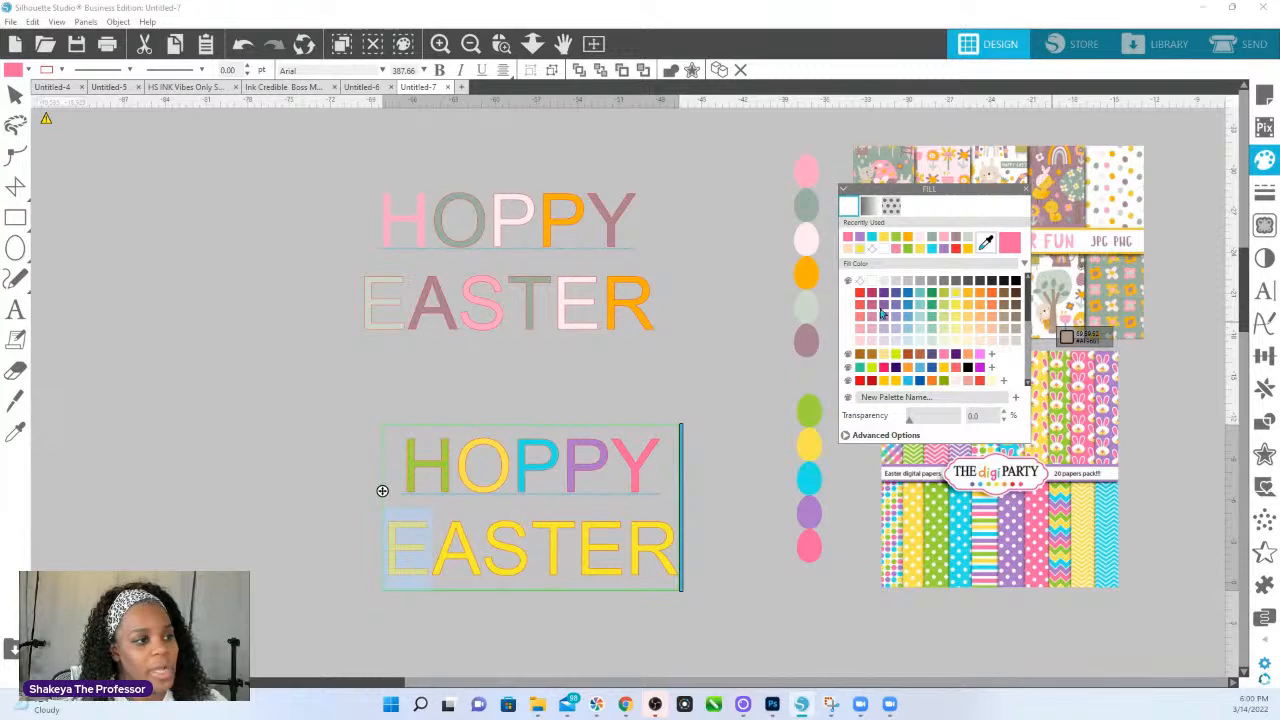
click(810, 548)
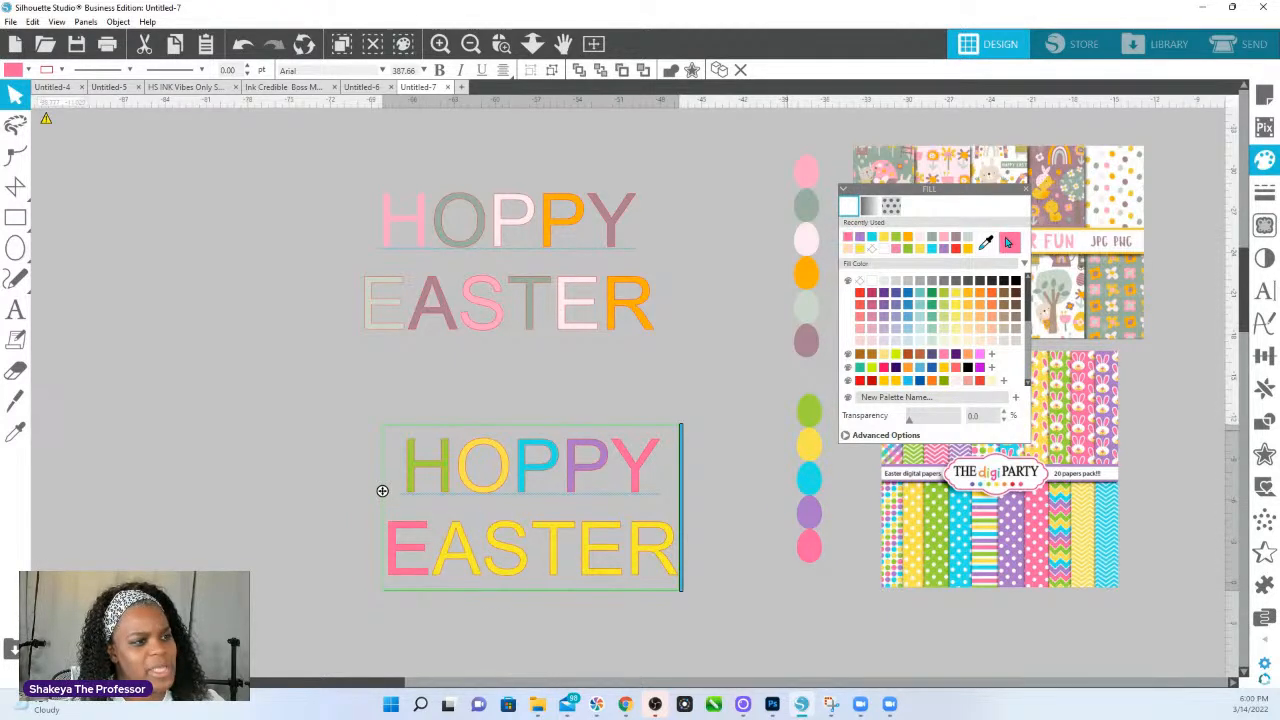
- Recolor the A of the lower EASTER purple and its S bright blue, sampling the matching lower eggs
click(987, 243)
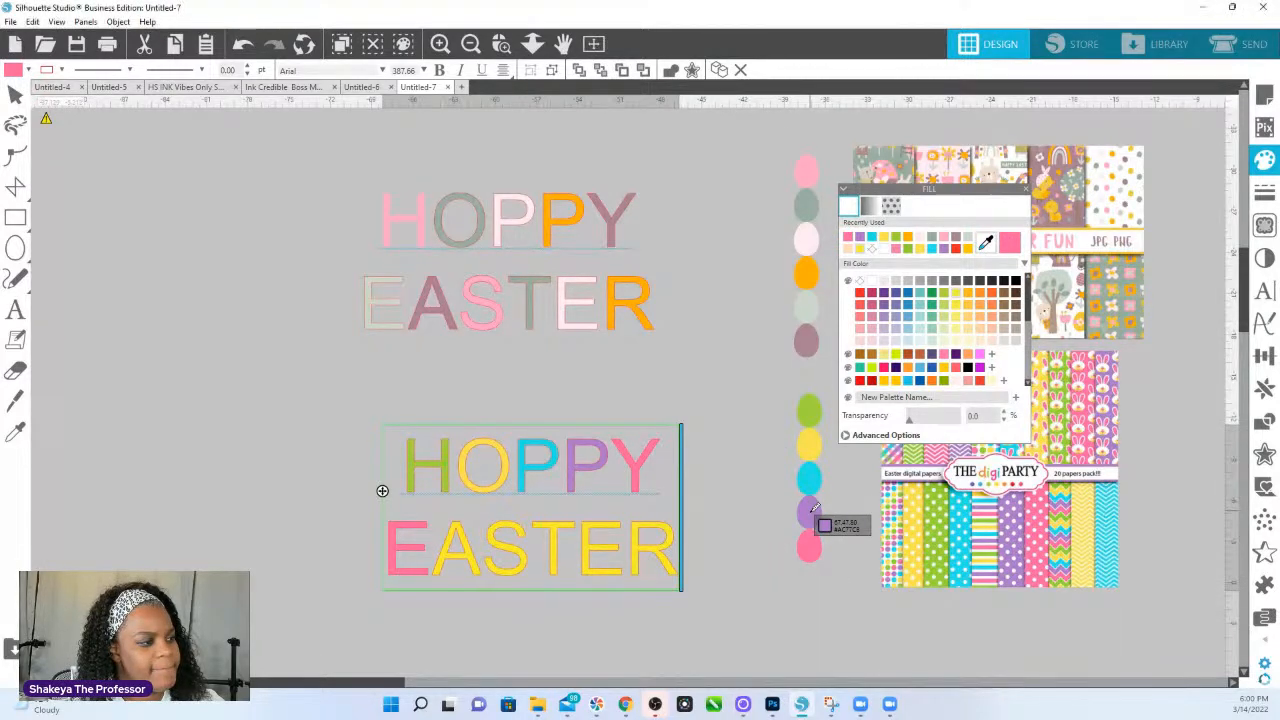
click(811, 510)
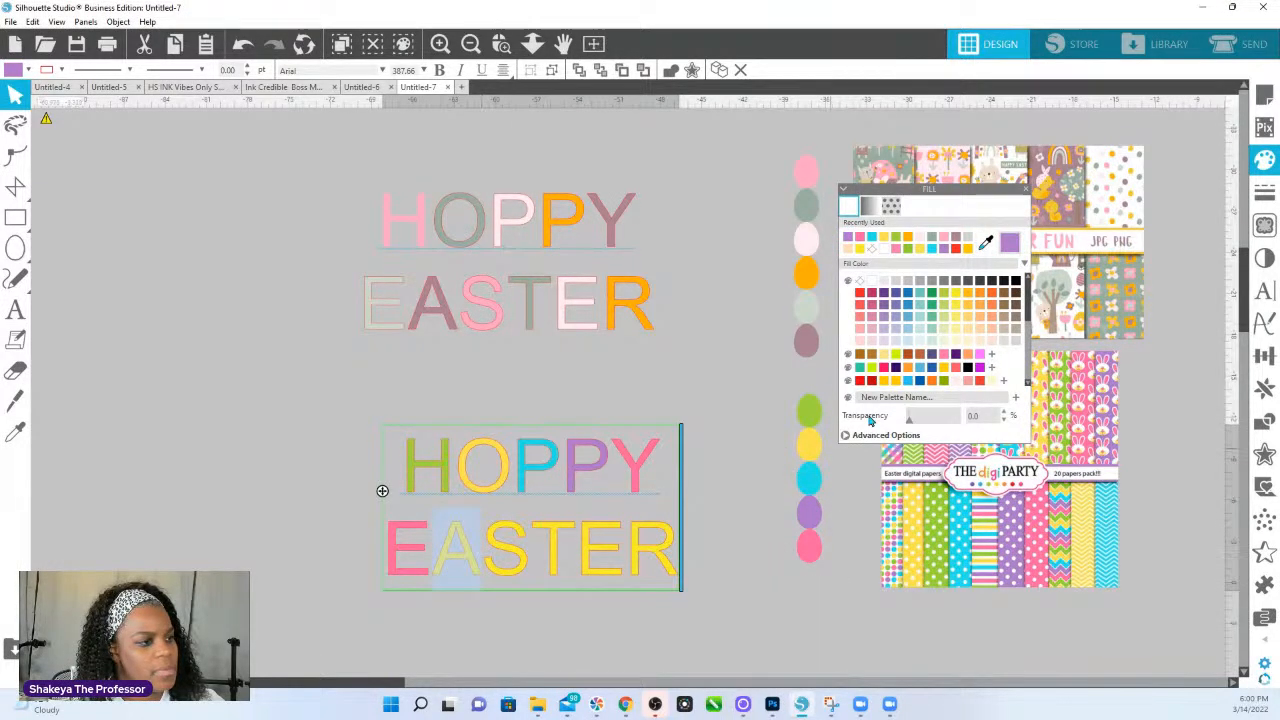
click(1010, 243)
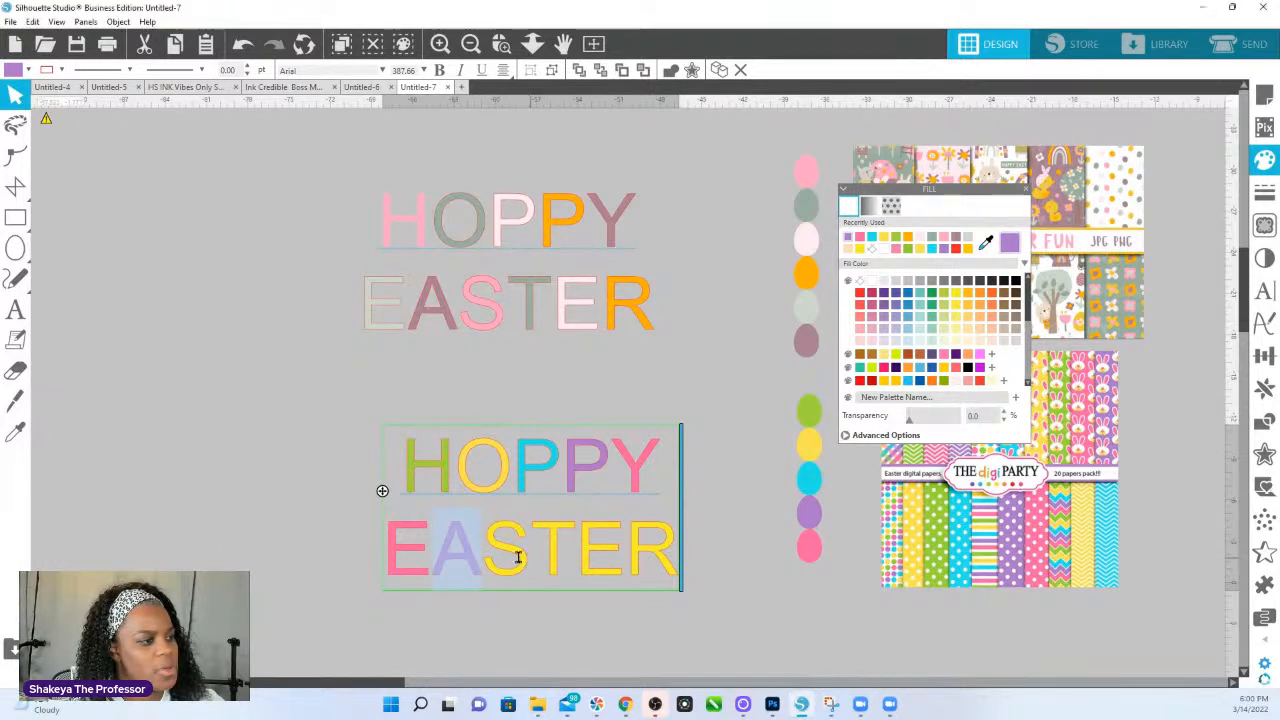
drag(518, 558, 494, 563)
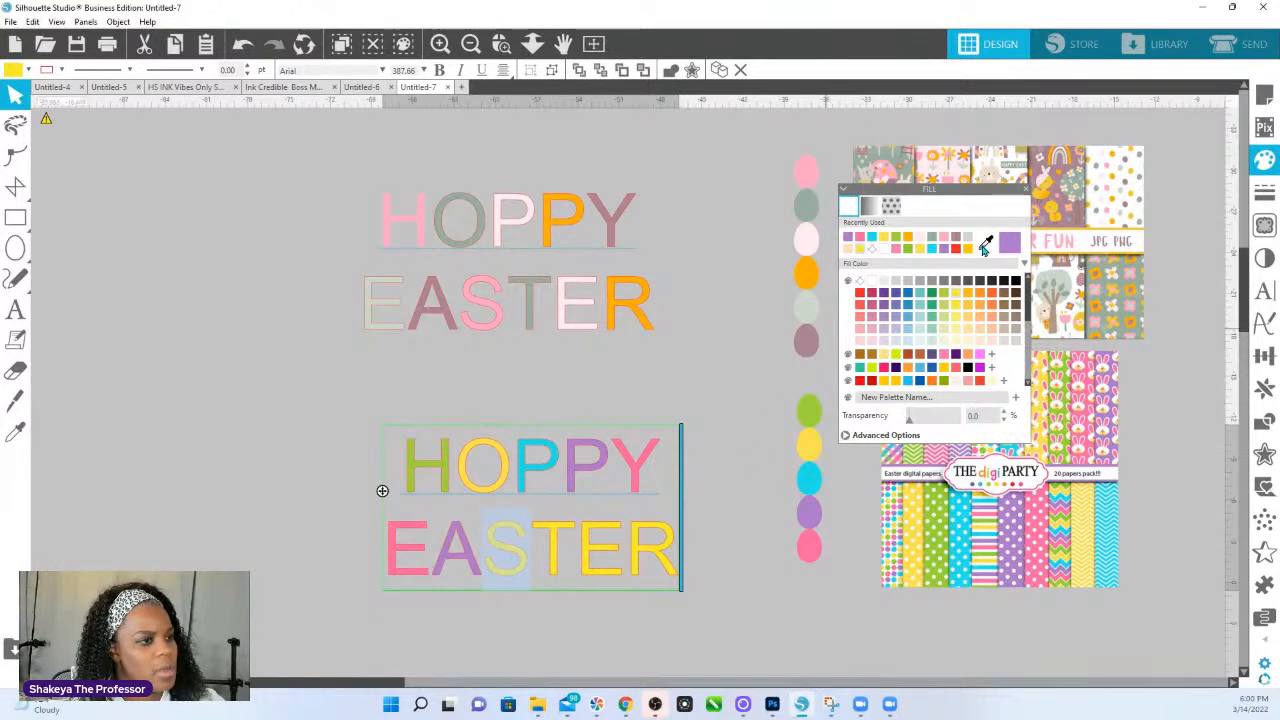
click(985, 245)
click(810, 480)
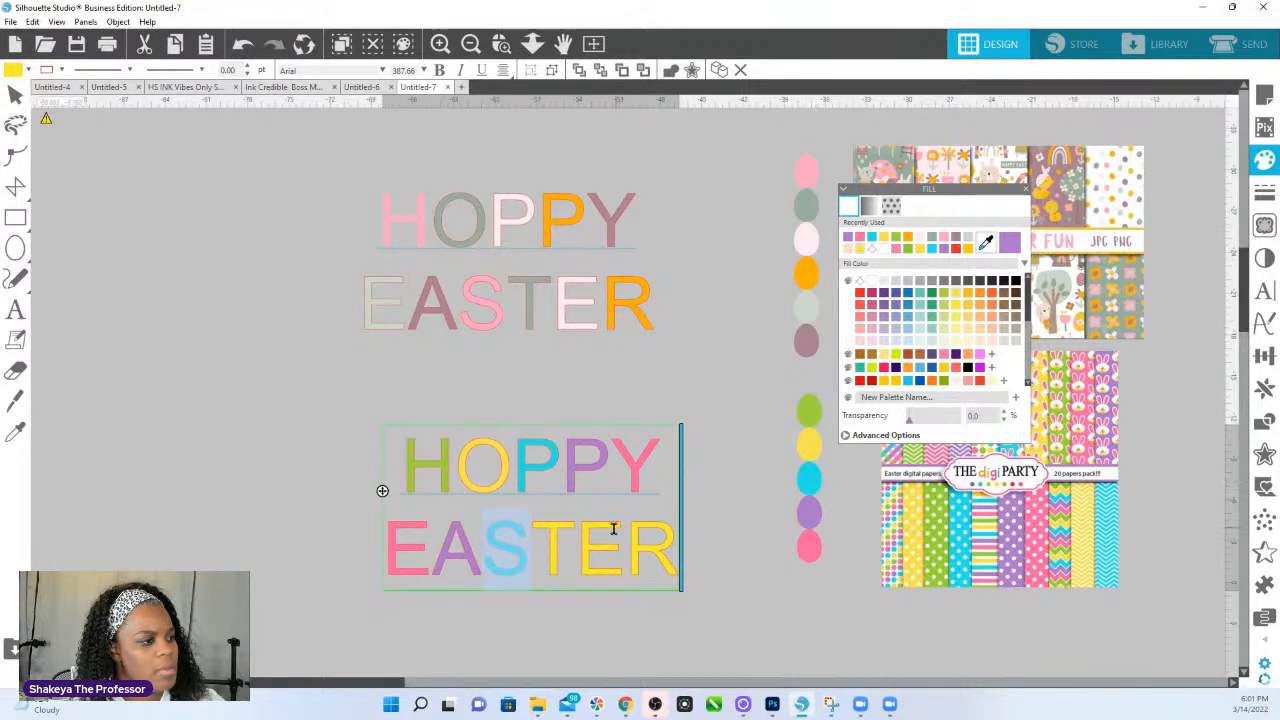
- Recolor the T of the lower EASTER yellow and its second E green, sampling the matching lower eggs
drag(551, 534, 578, 540)
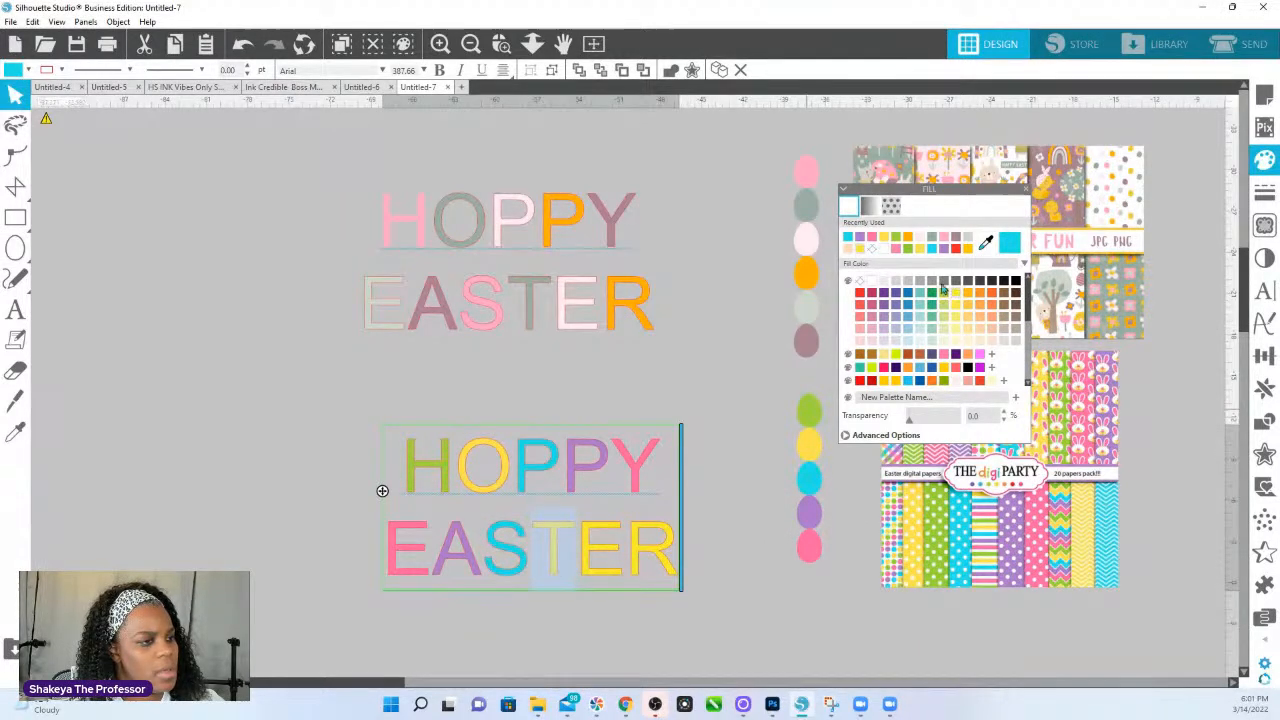
click(987, 248)
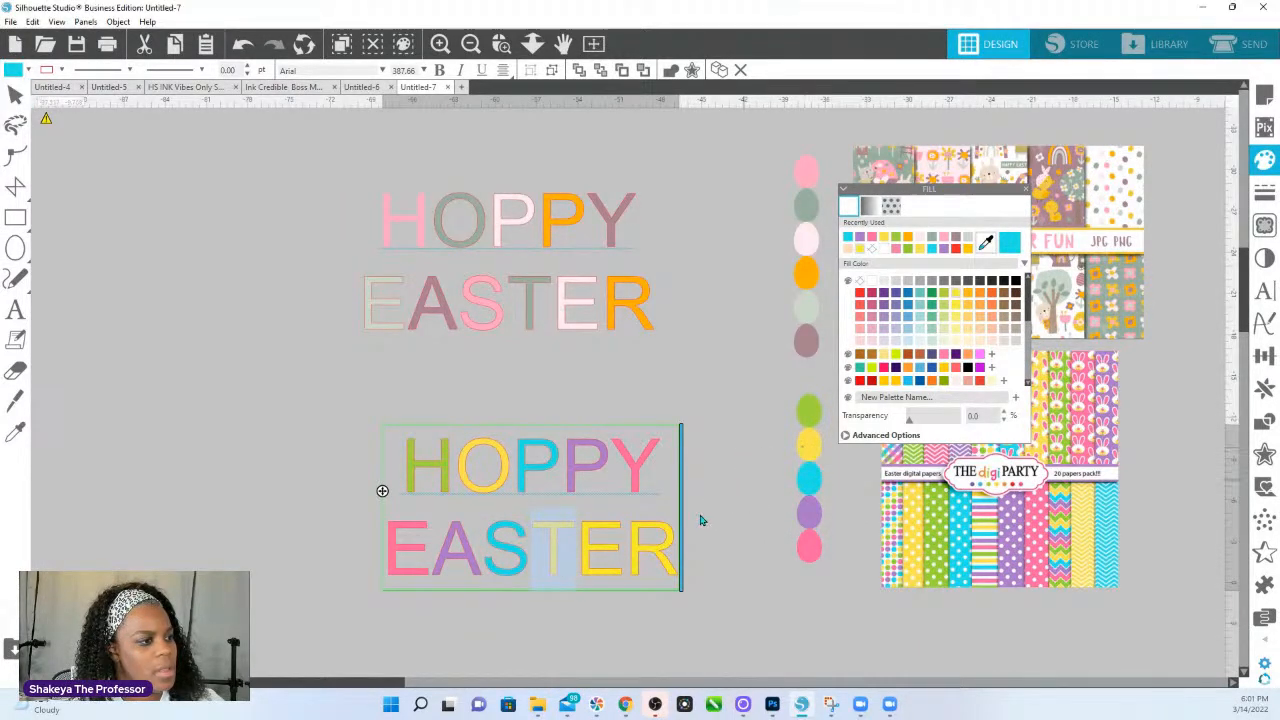
click(805, 452)
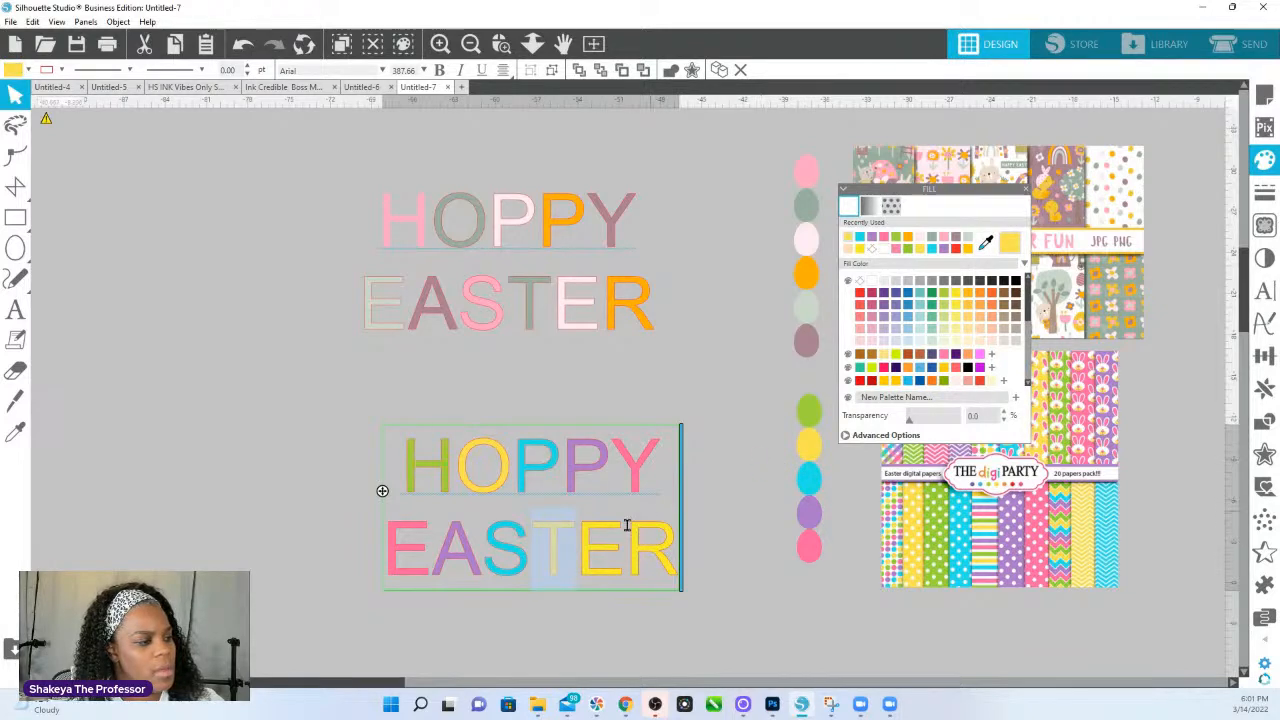
drag(622, 542, 593, 553)
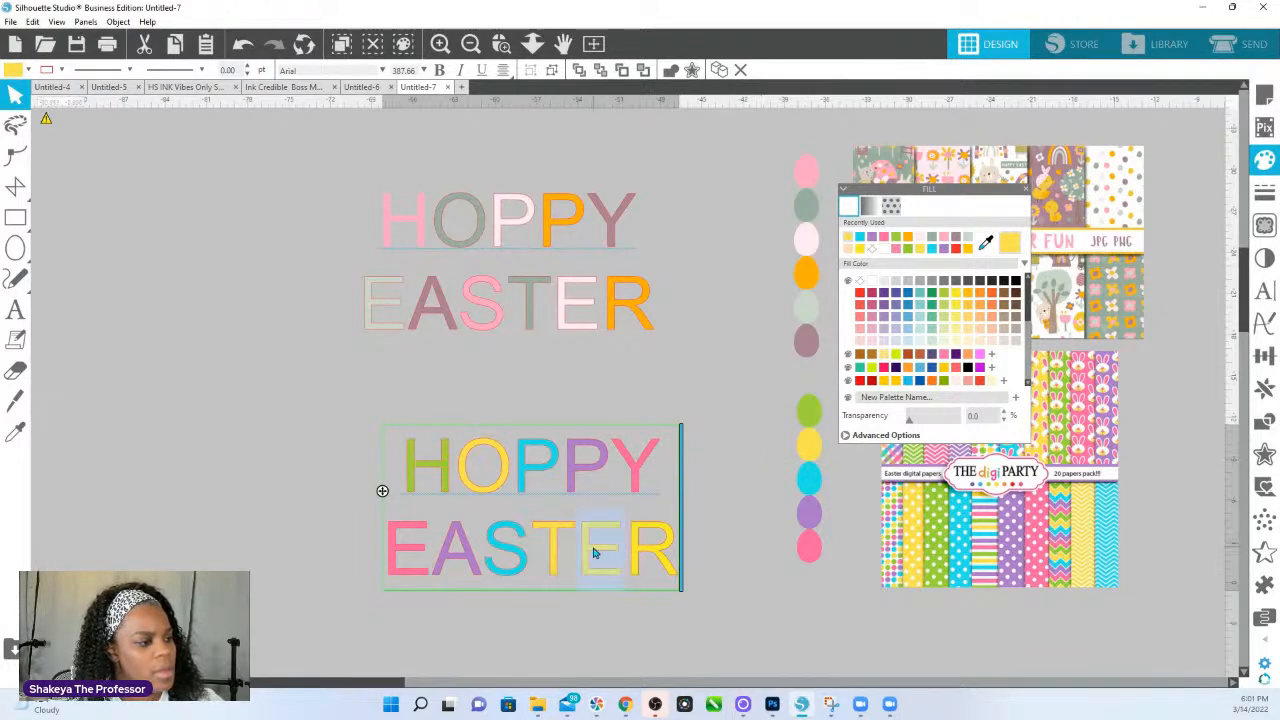
click(985, 246)
click(810, 412)
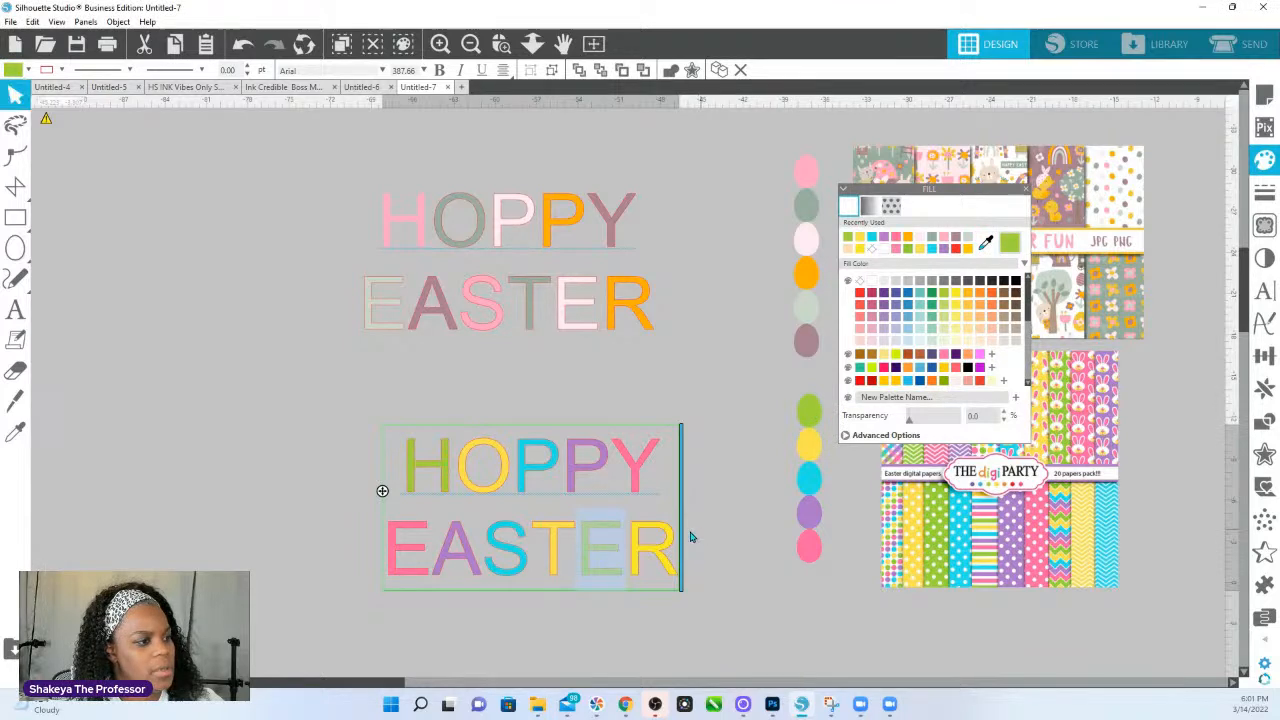
- Recolor the R of the lower EASTER, trying purple and settling on the bright blue sampled from the matching lower egg
drag(678, 545, 628, 548)
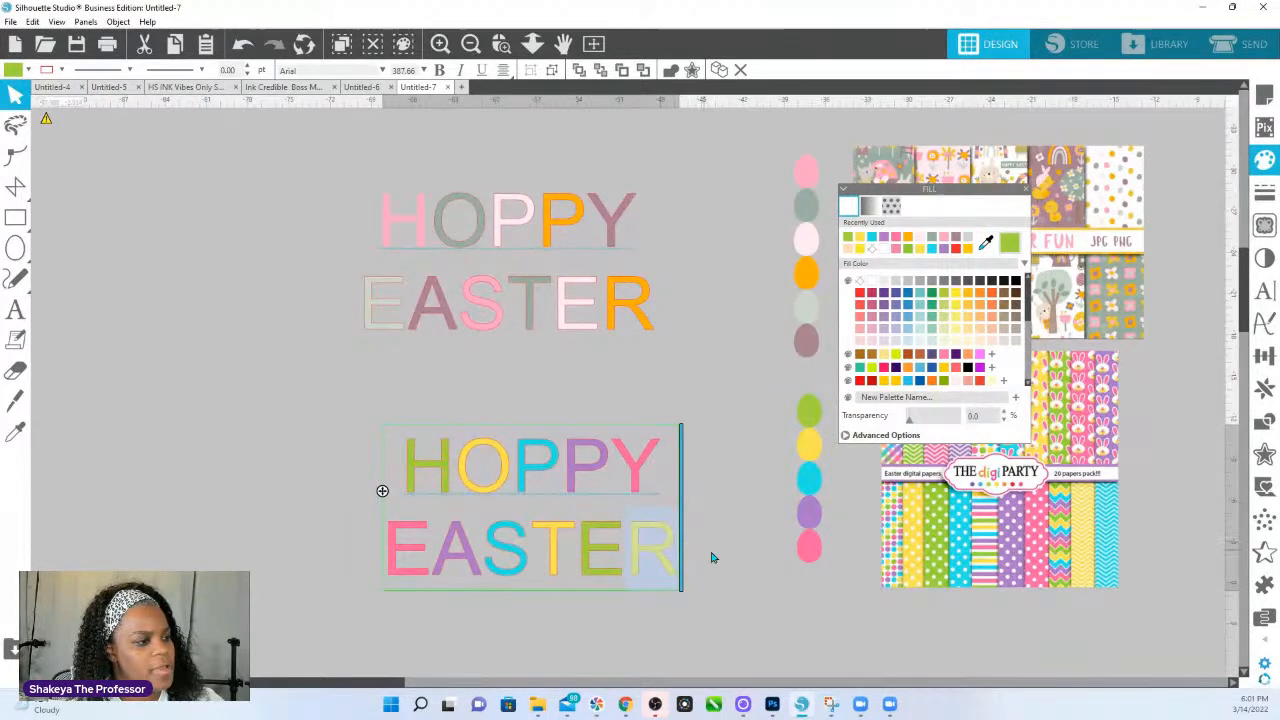
click(985, 246)
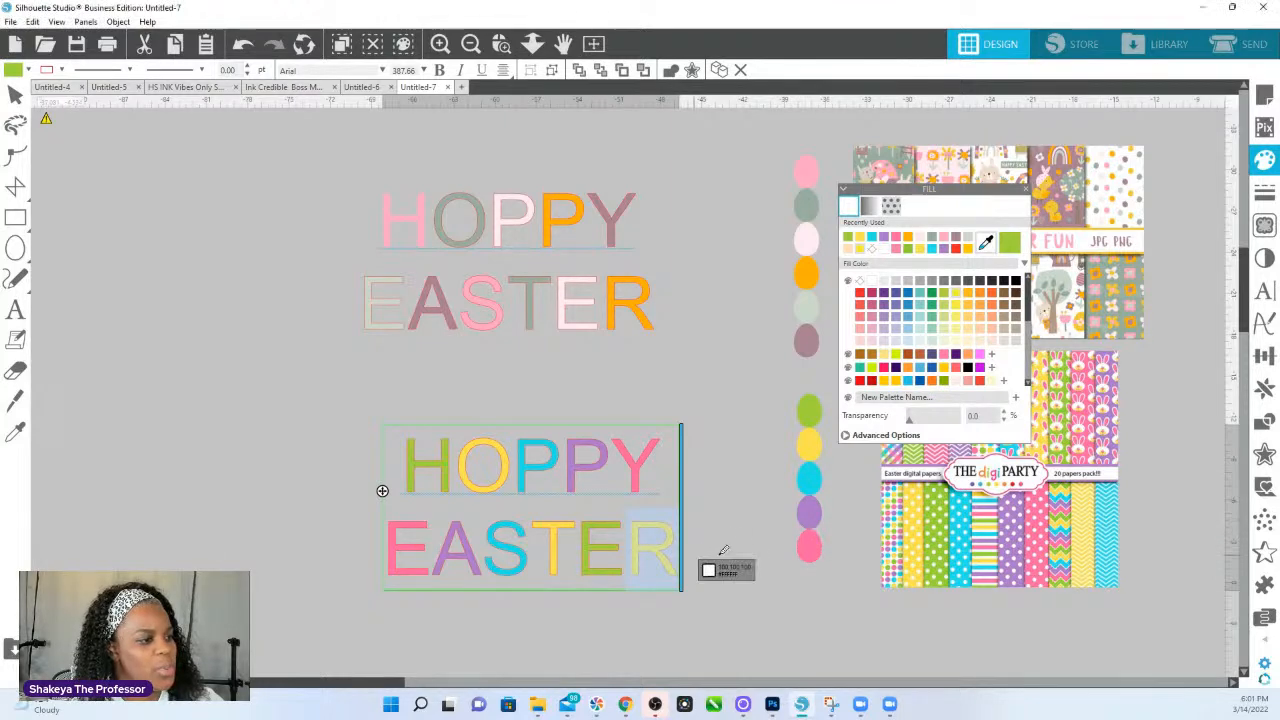
click(714, 563)
click(986, 243)
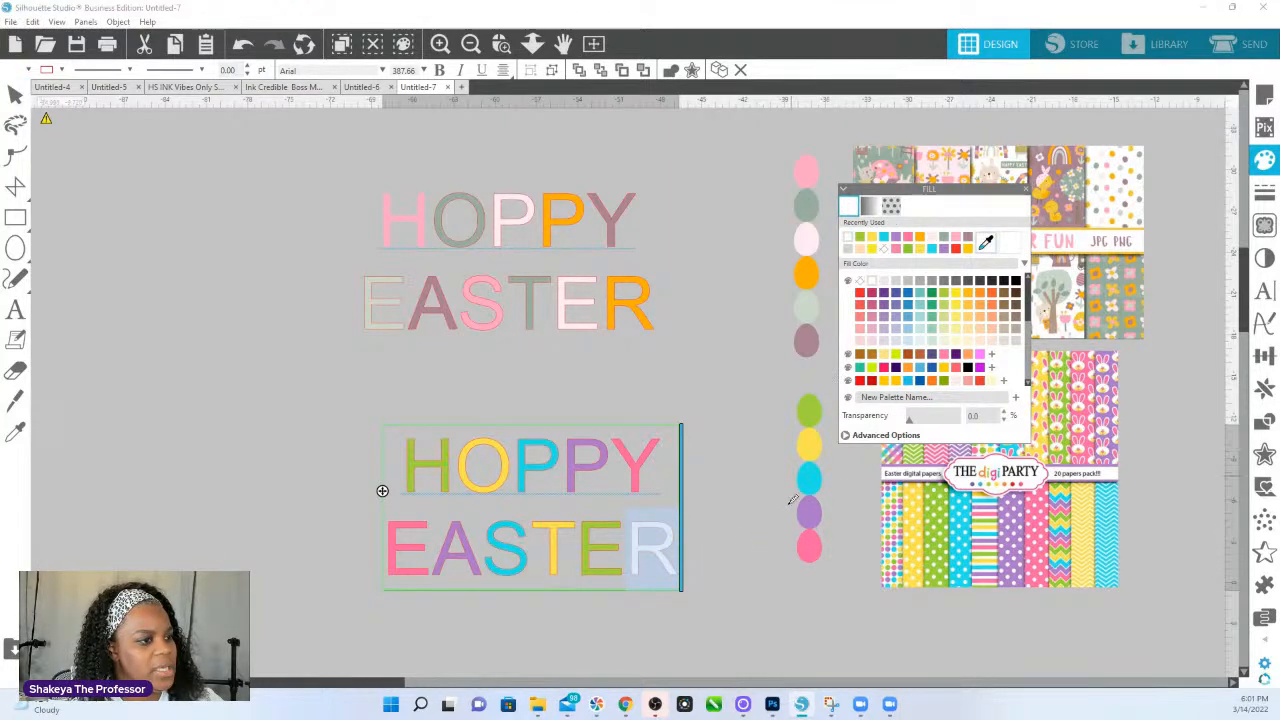
click(808, 512)
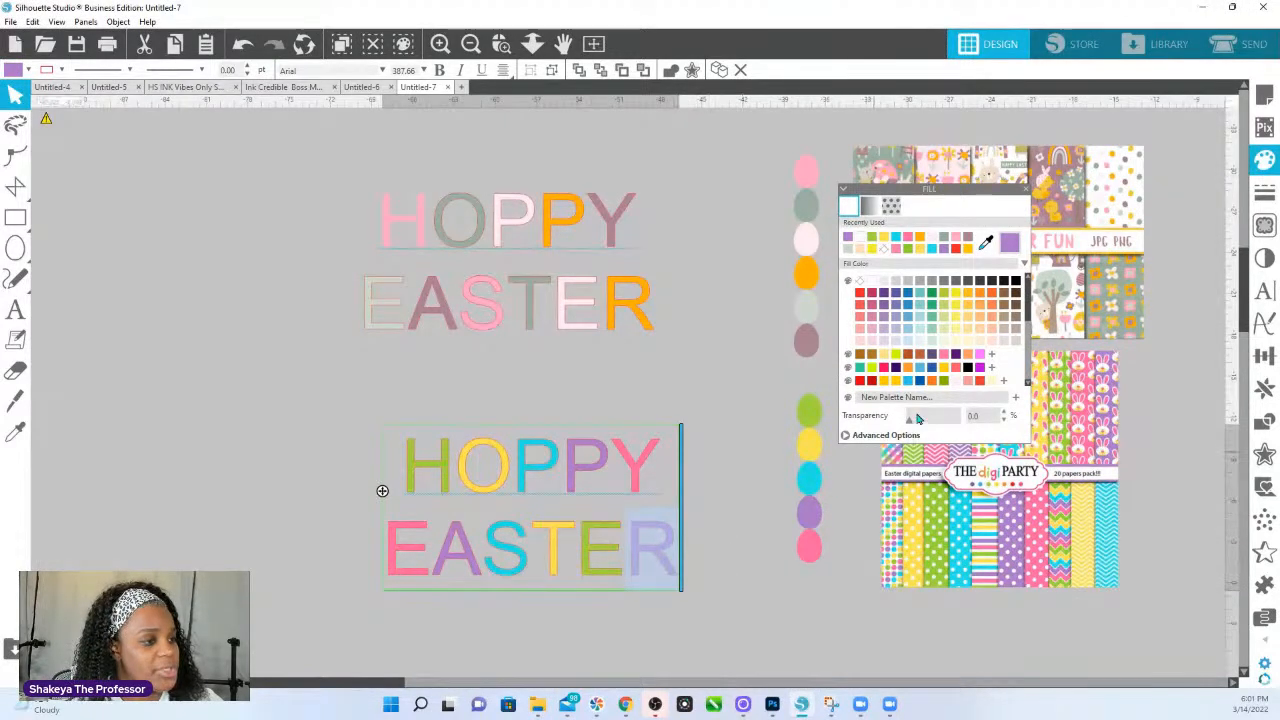
click(986, 243)
click(808, 478)
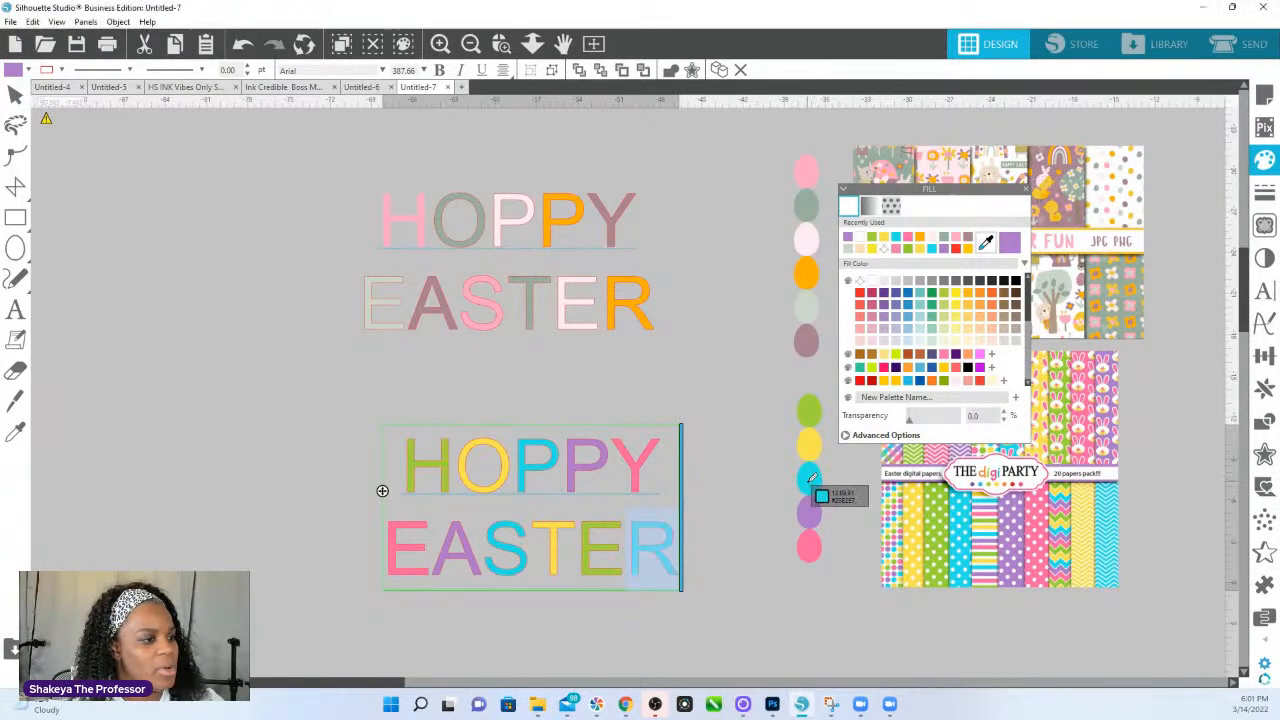
click(746, 603)
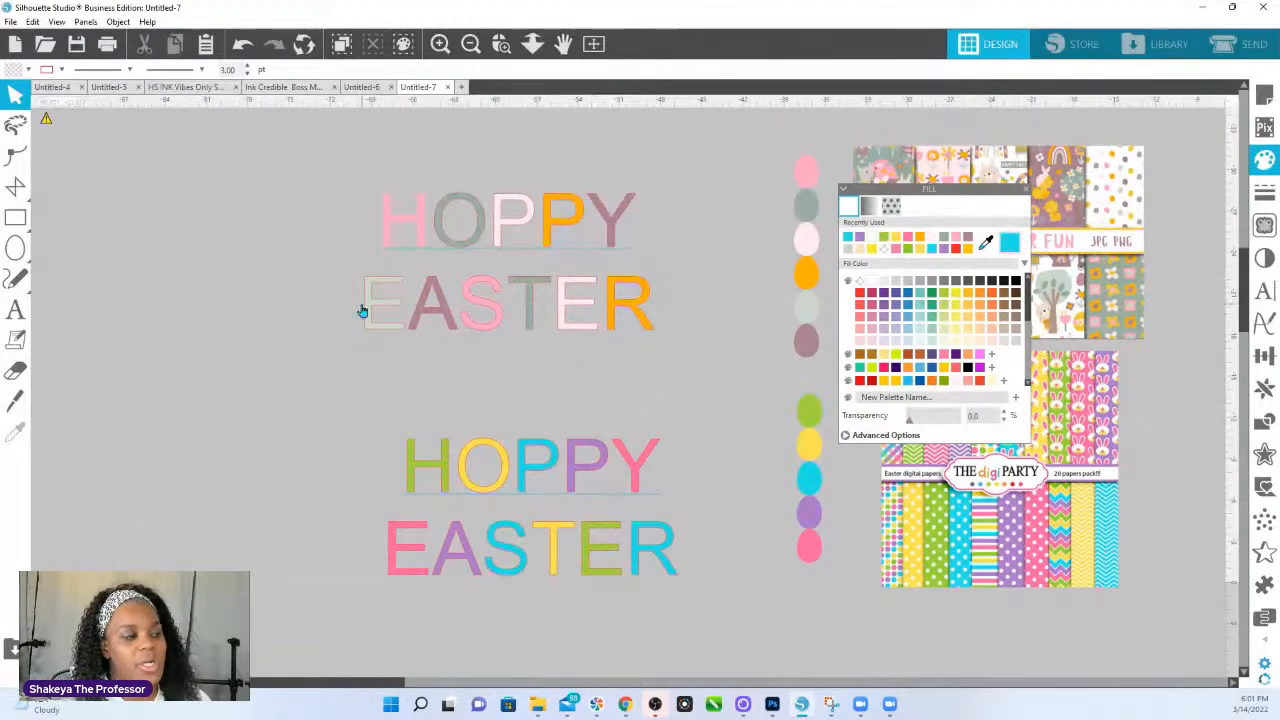
- Duplicate both HOPPY EASTER texts together and place the copies beside the originals
drag(350, 180, 641, 582)
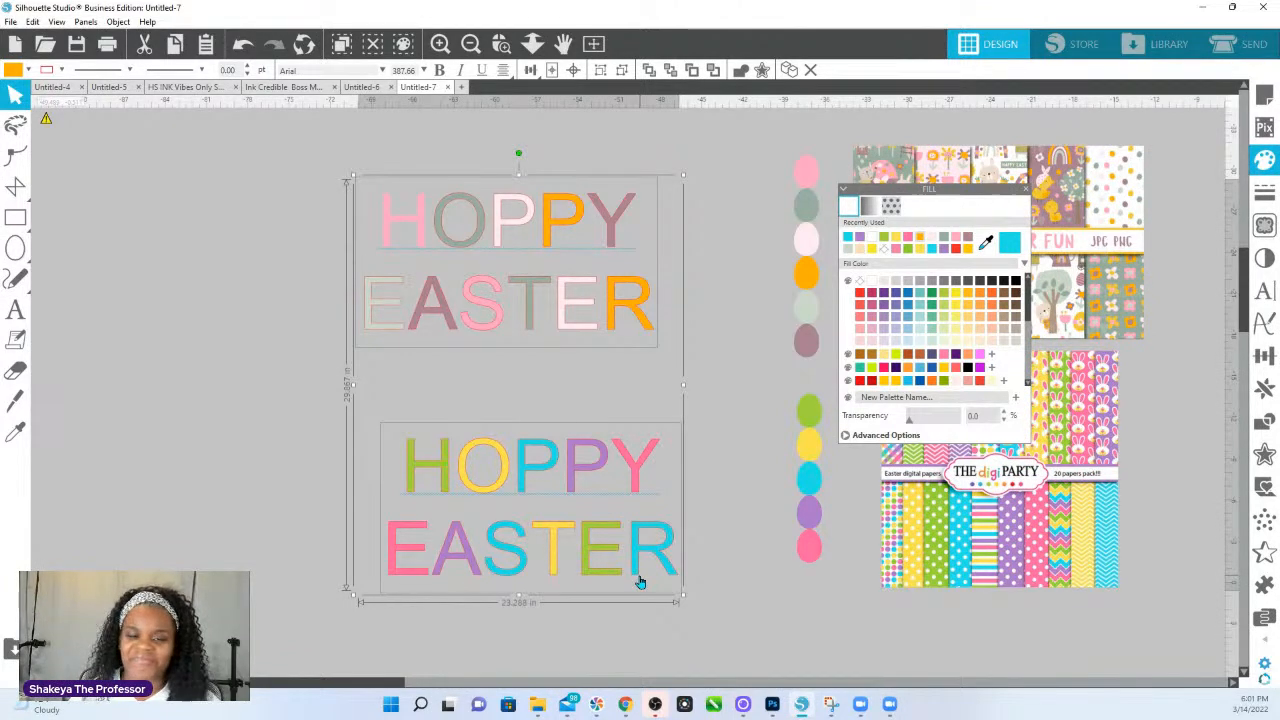
right_click(633, 313)
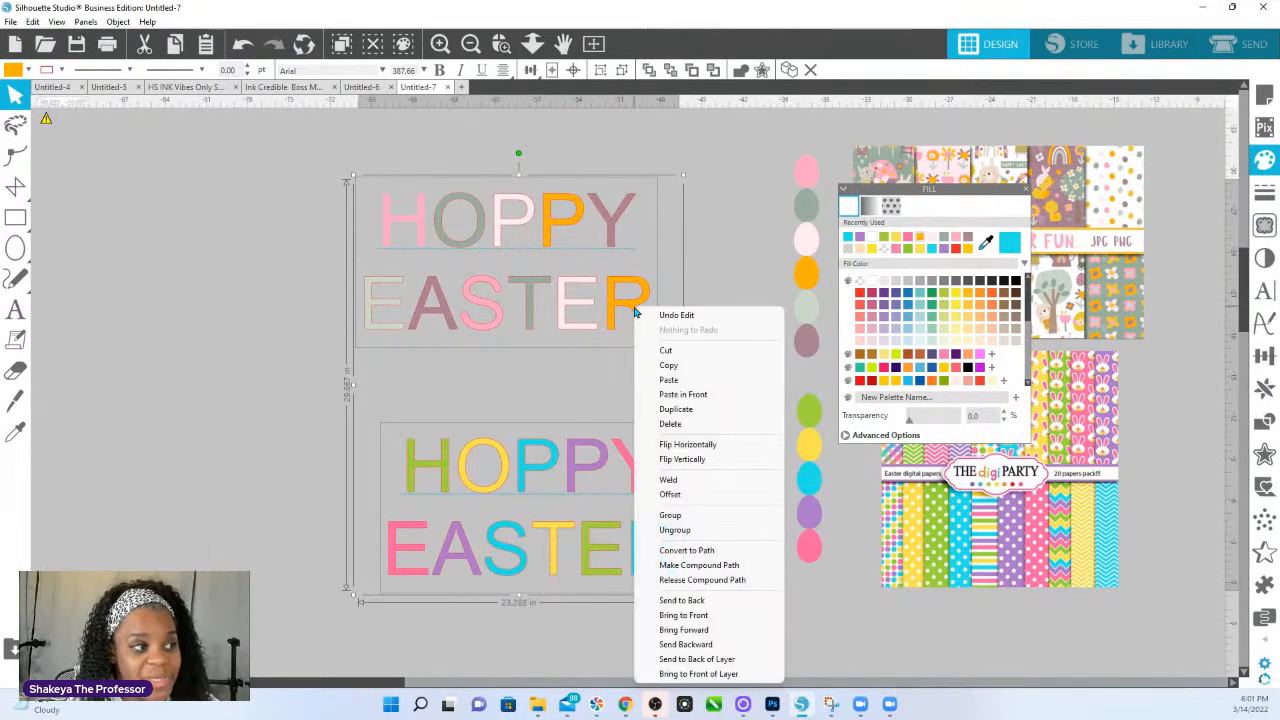
click(675, 409)
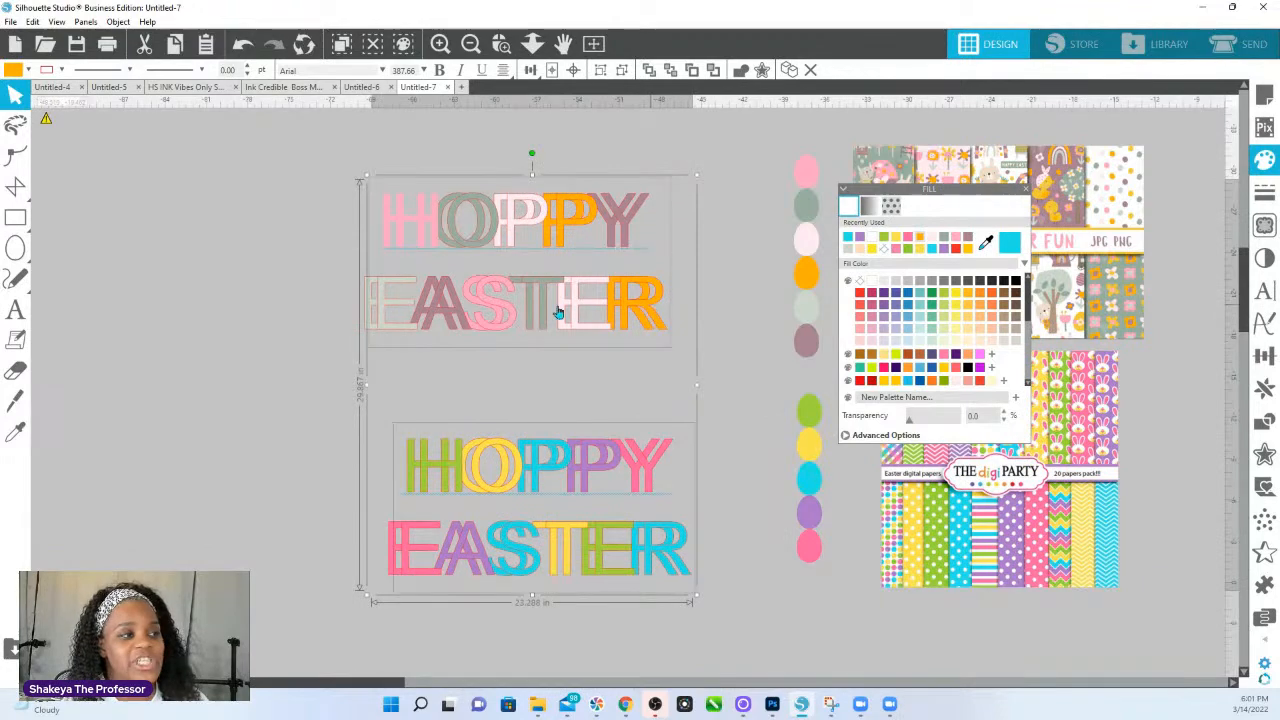
drag(649, 322, 320, 318)
drag(408, 392, 712, 403)
drag(618, 340, 611, 333)
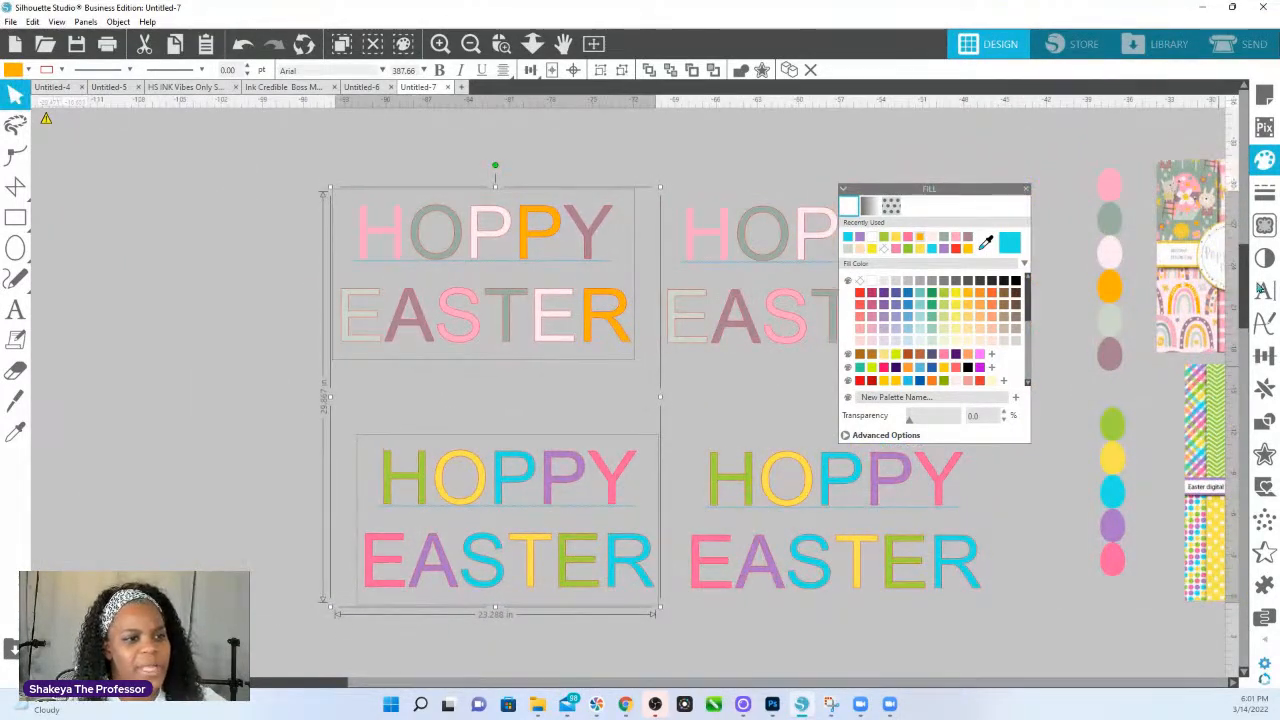
- Apply the Black style of Arial to the two copied texts and move them farther away from the originals
click(1263, 289)
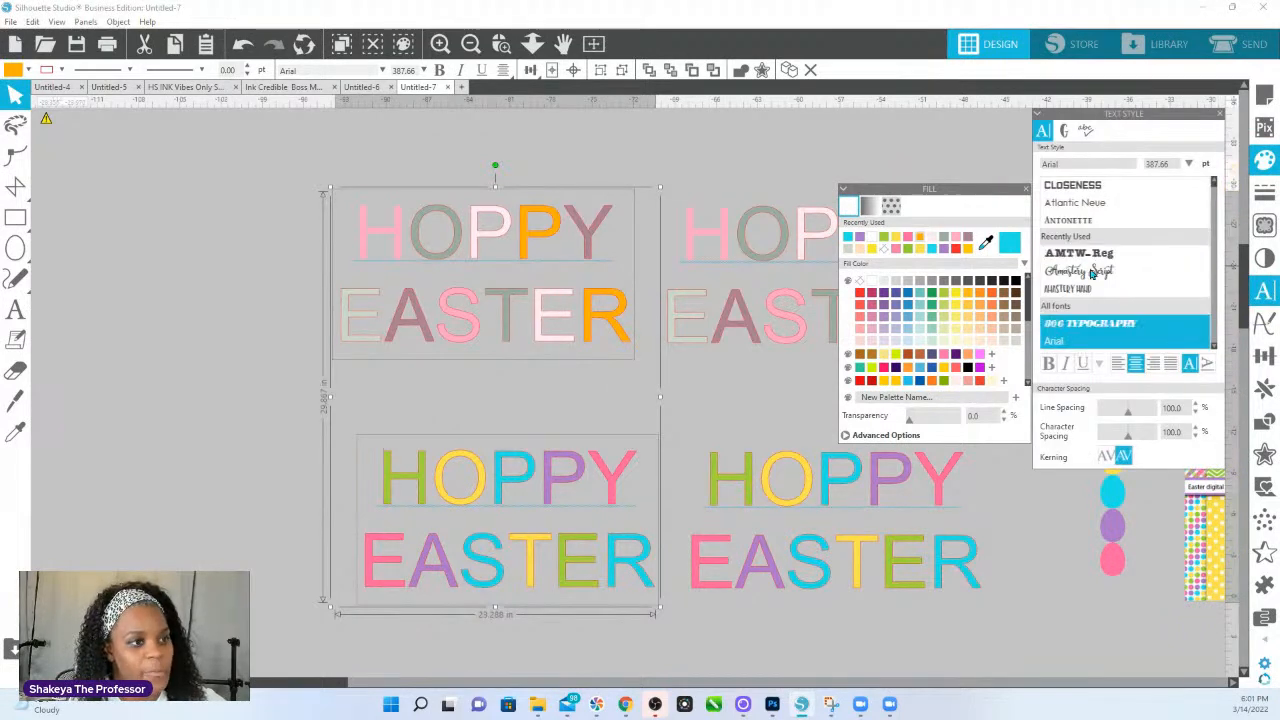
click(1100, 365)
click(1105, 387)
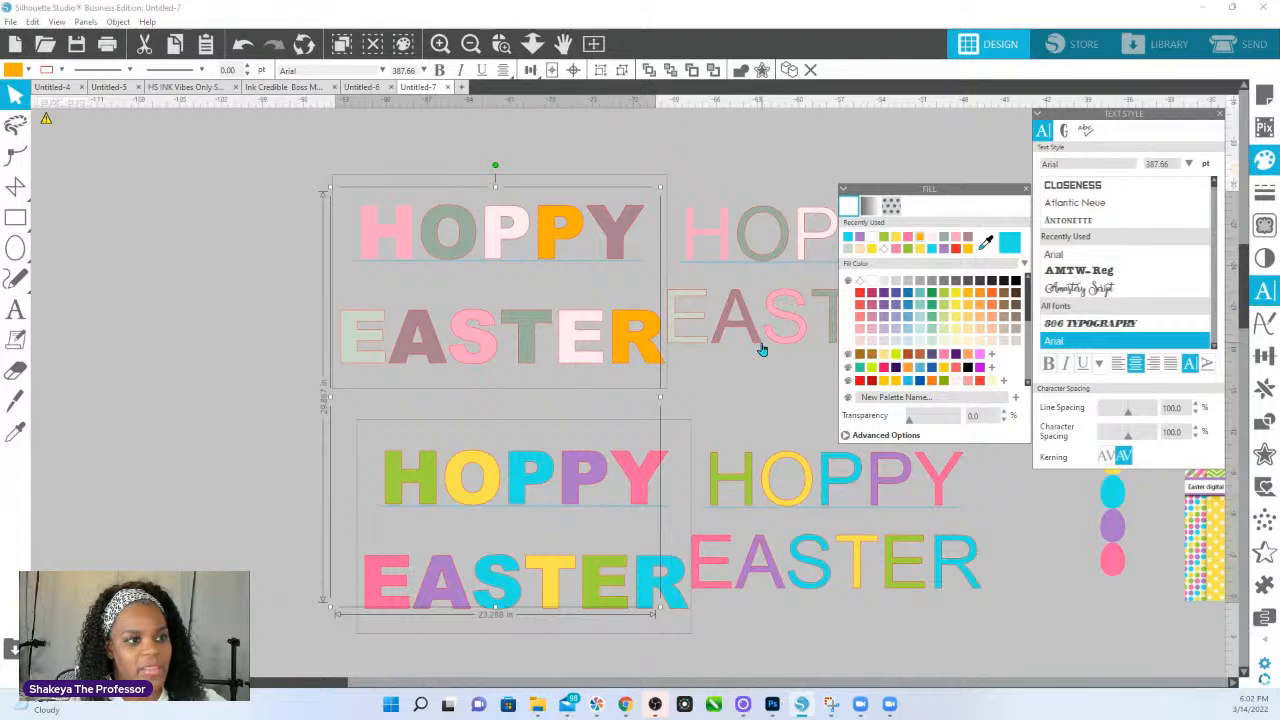
drag(605, 332, 537, 332)
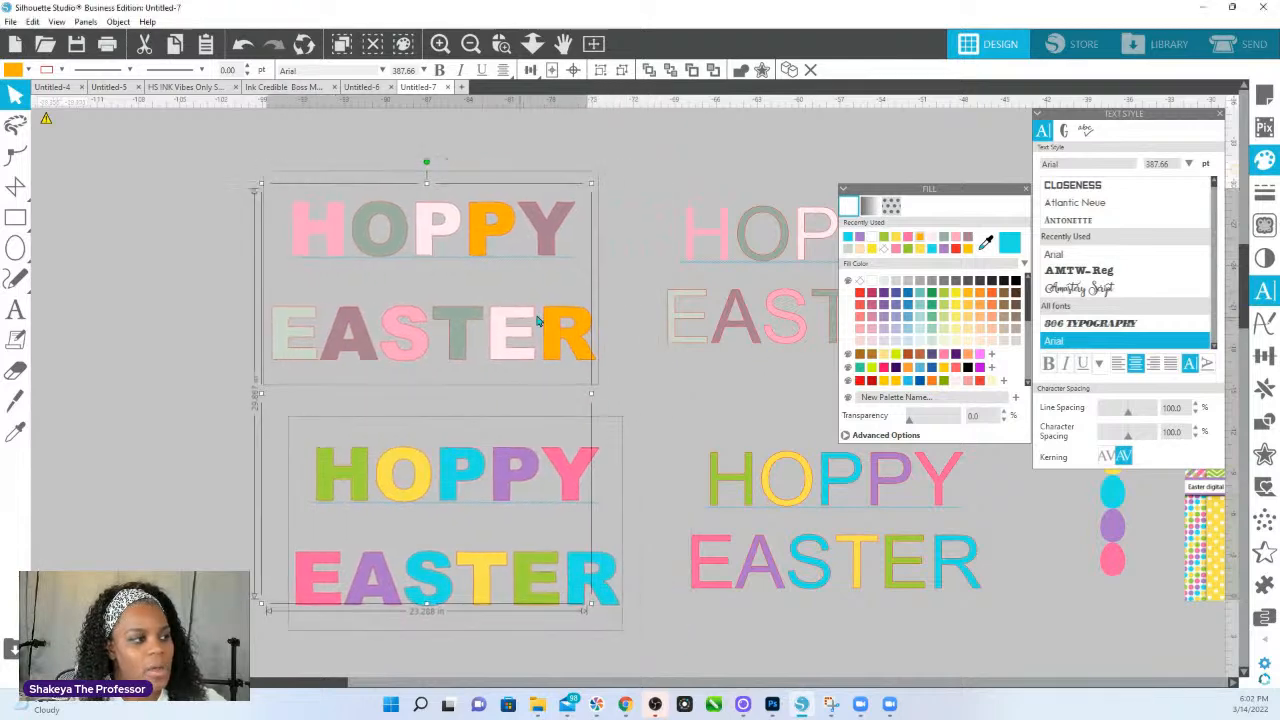
- Try the Narrow and Narrow Bold styles of Arial on the two copied texts
click(1099, 365)
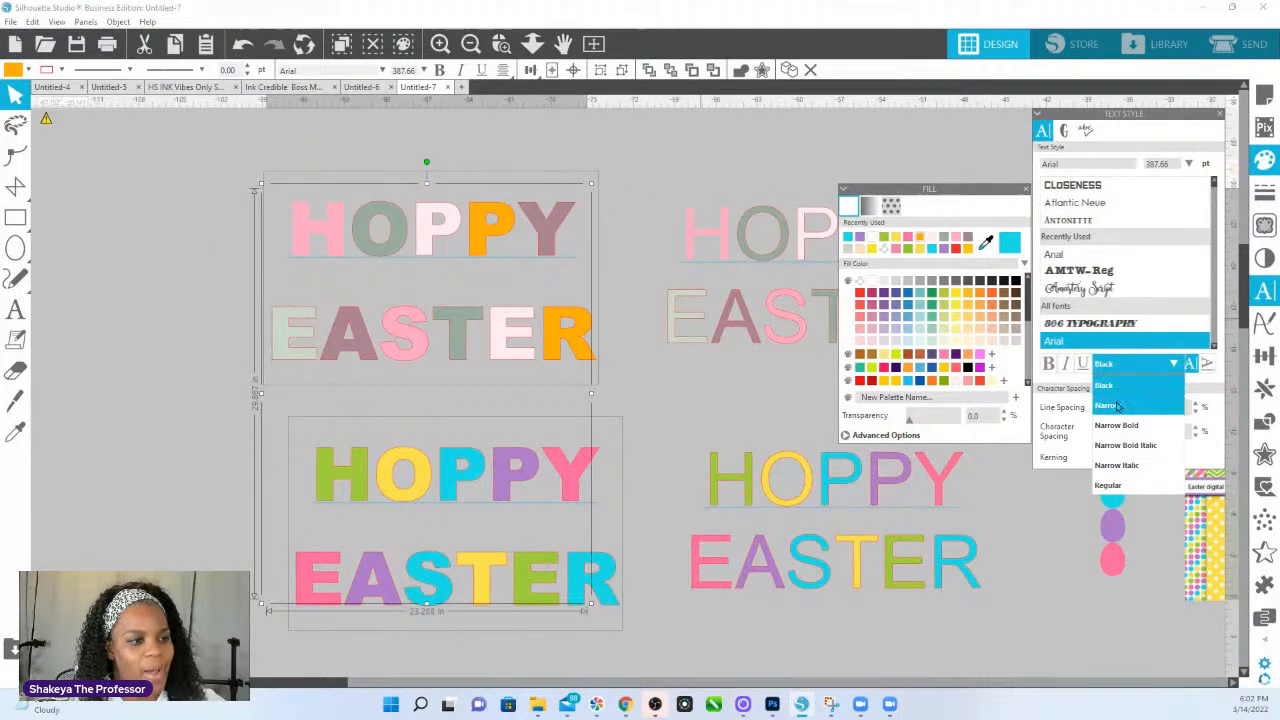
click(1108, 405)
click(1099, 365)
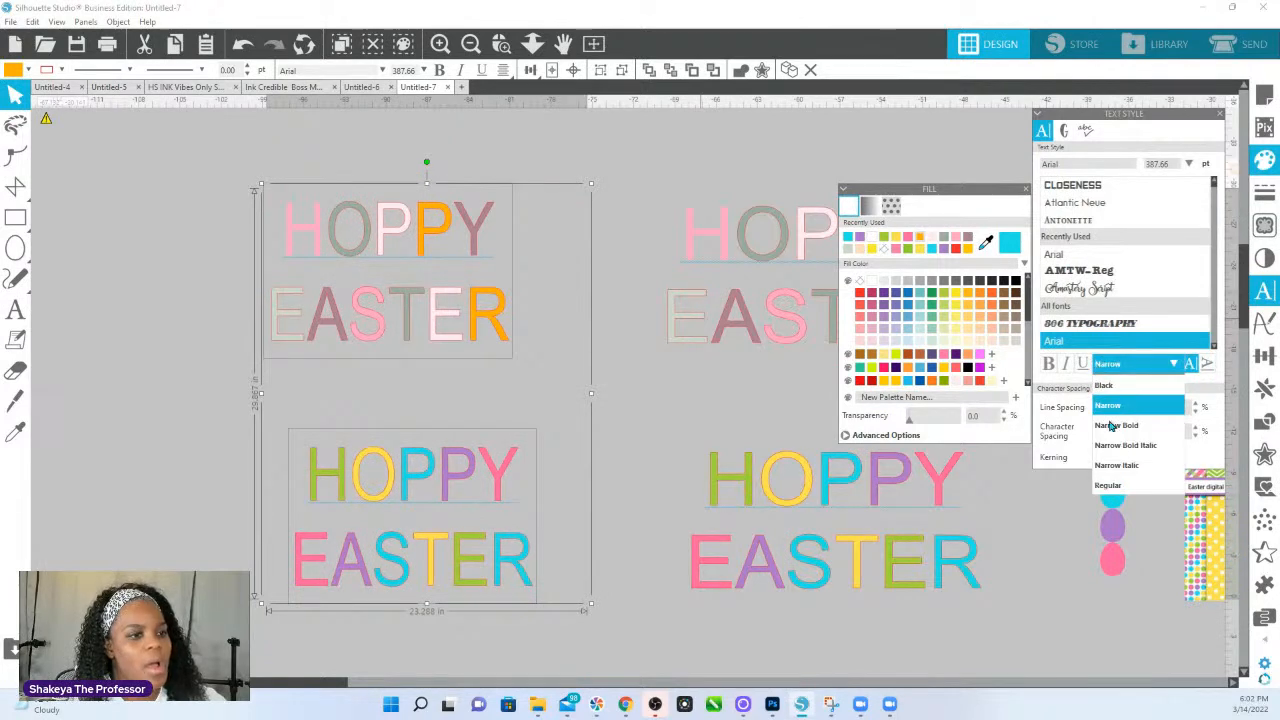
click(1113, 430)
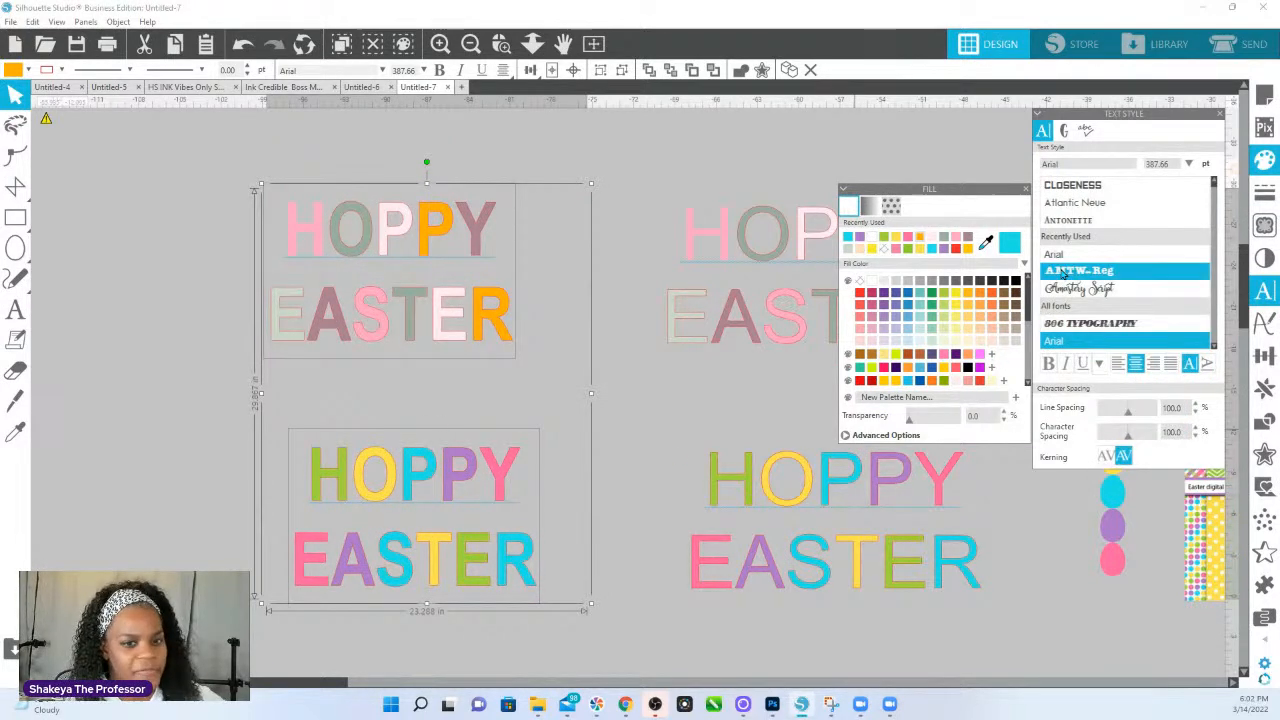
- Set the two copied texts in the AMTW-Reg font and place another duplicate of the pair beside them
click(1065, 272)
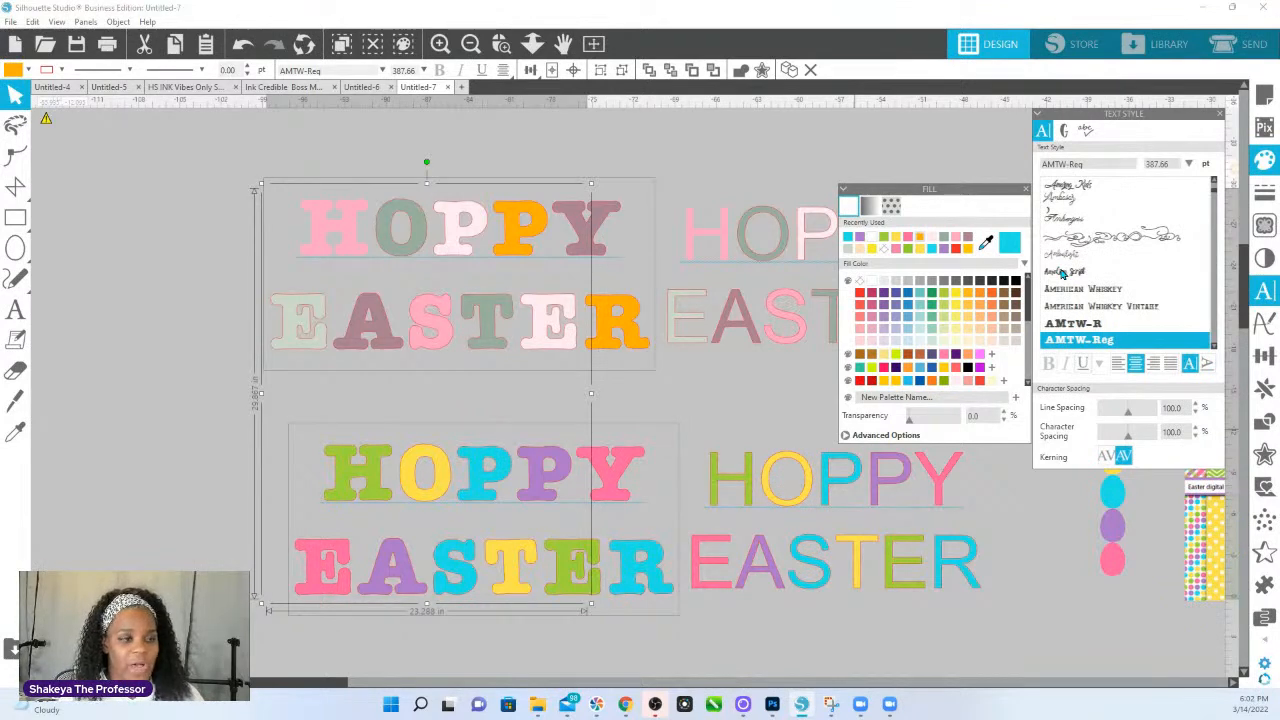
click(397, 212)
shift+click(525, 588)
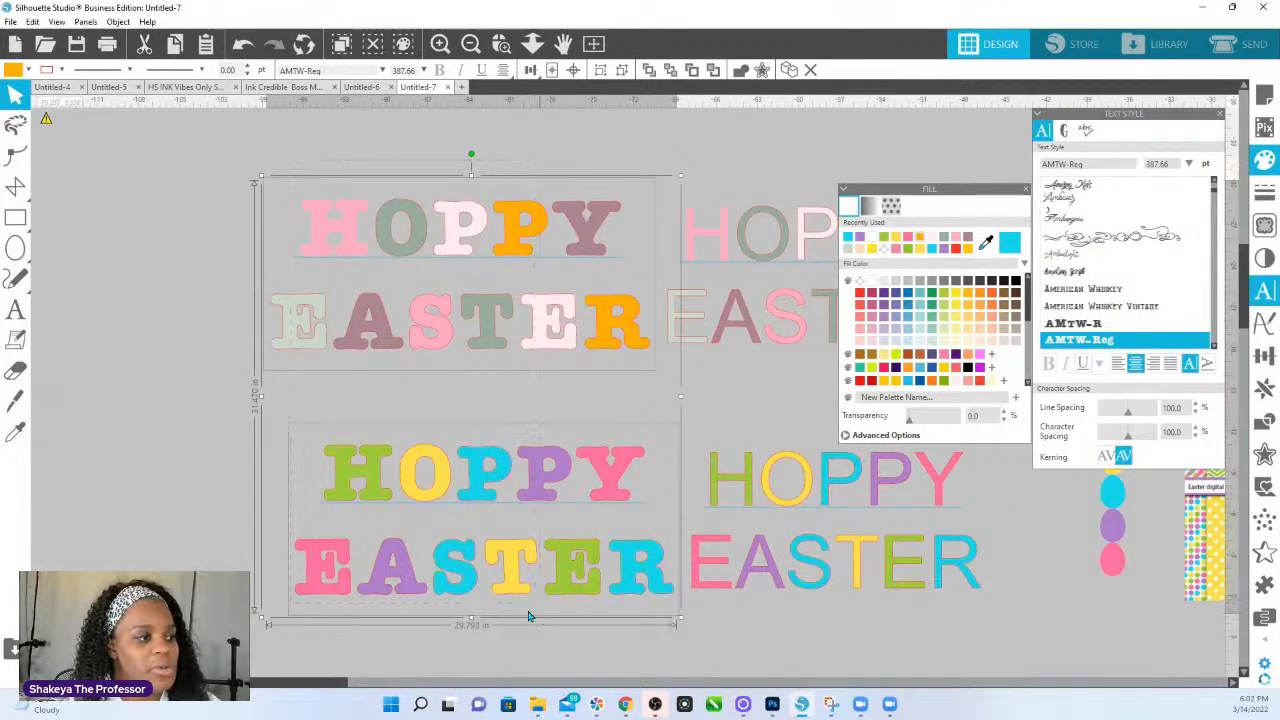
drag(519, 588, 111, 605)
drag(274, 583, 628, 530)
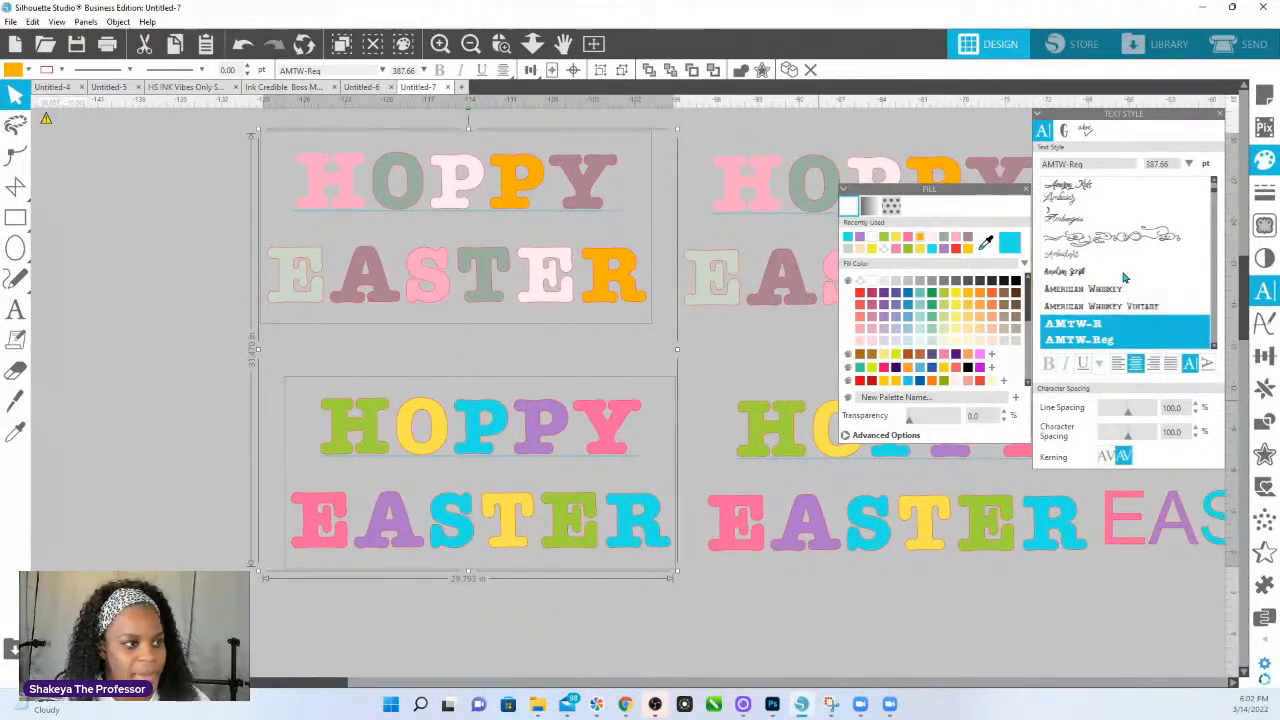
- Try the Andara Script, Angelica and Antonette fonts on the newest pair of HOPPY EASTER texts
scroll(1097, 340, down, 5)
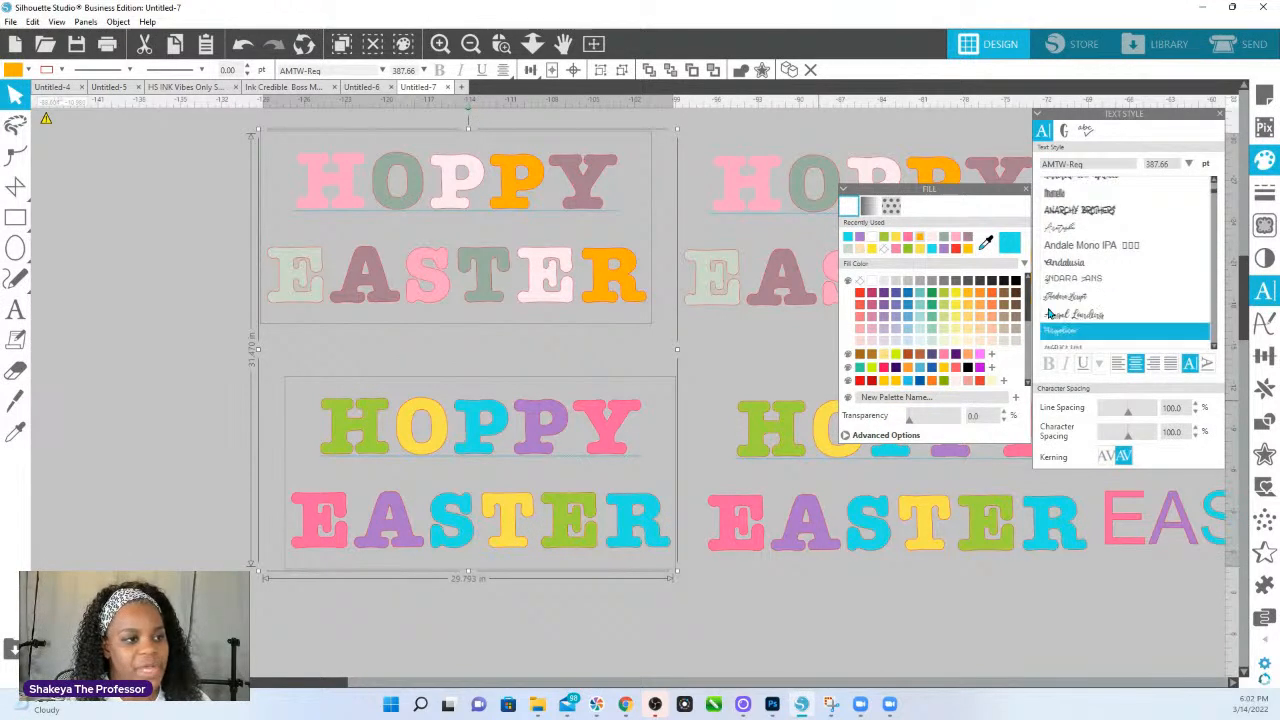
click(1070, 298)
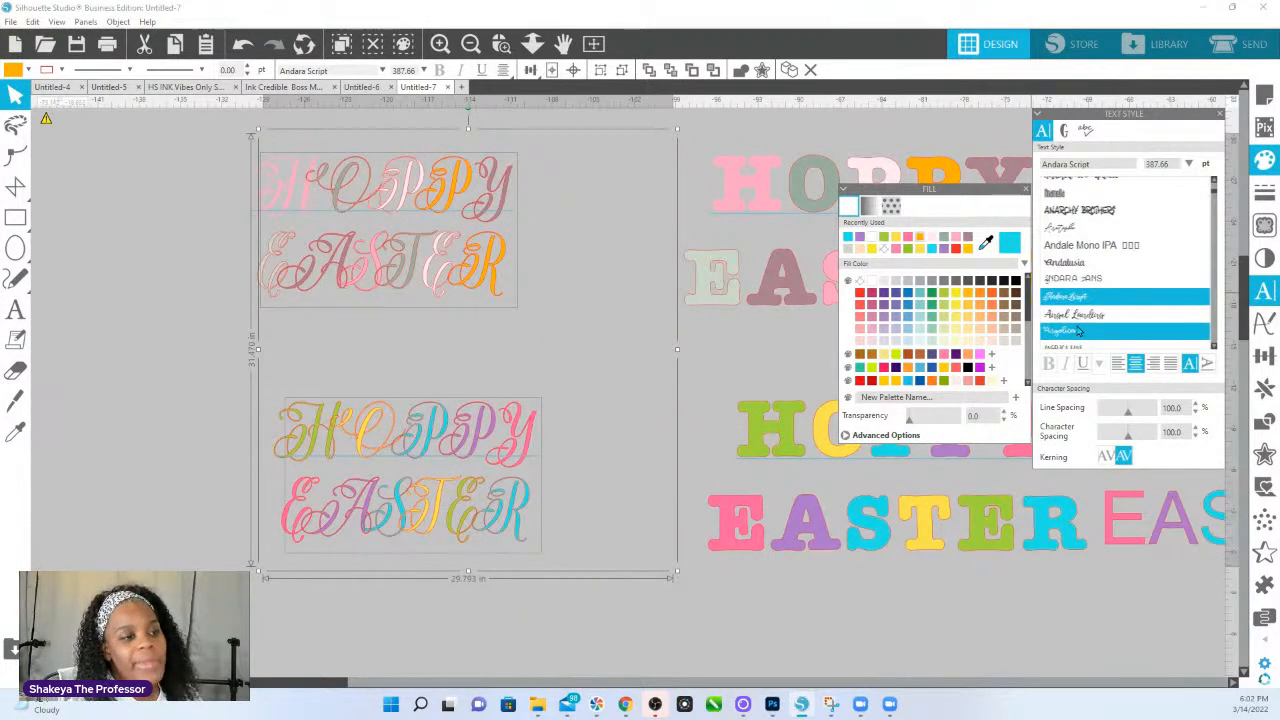
click(1078, 331)
scroll(1085, 325, down, 3)
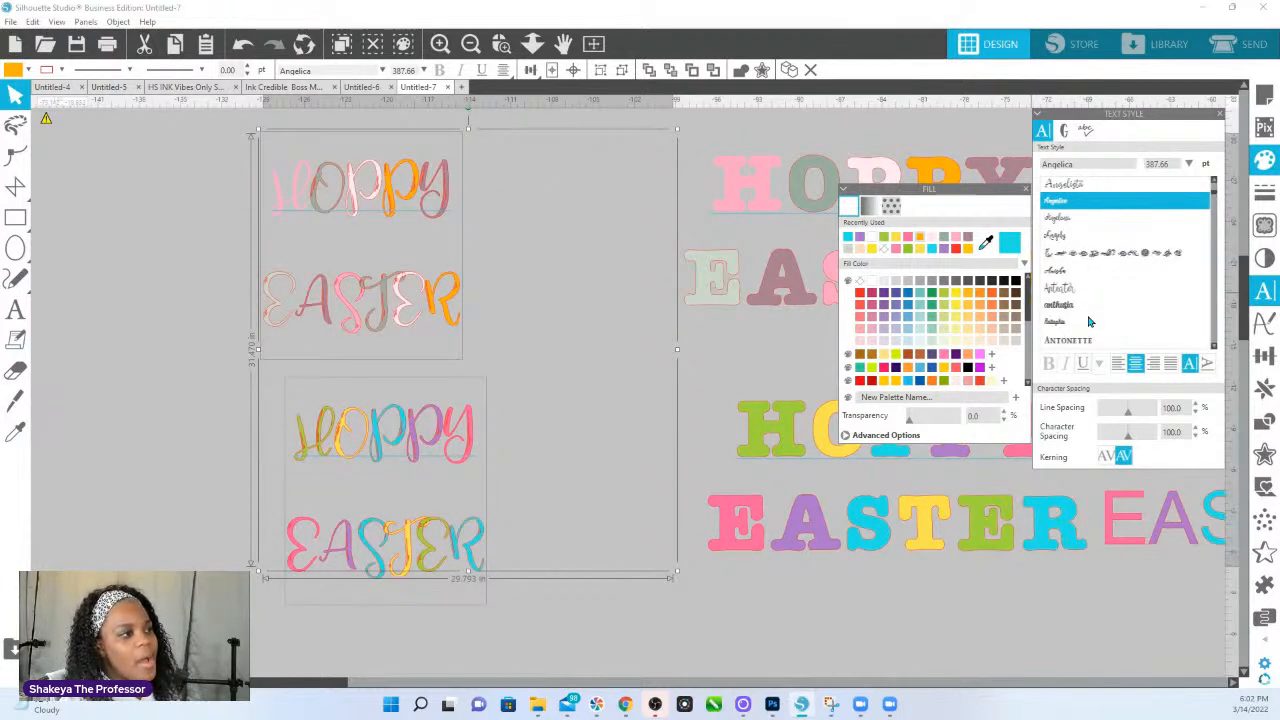
scroll(1090, 321, down, 2)
click(1070, 261)
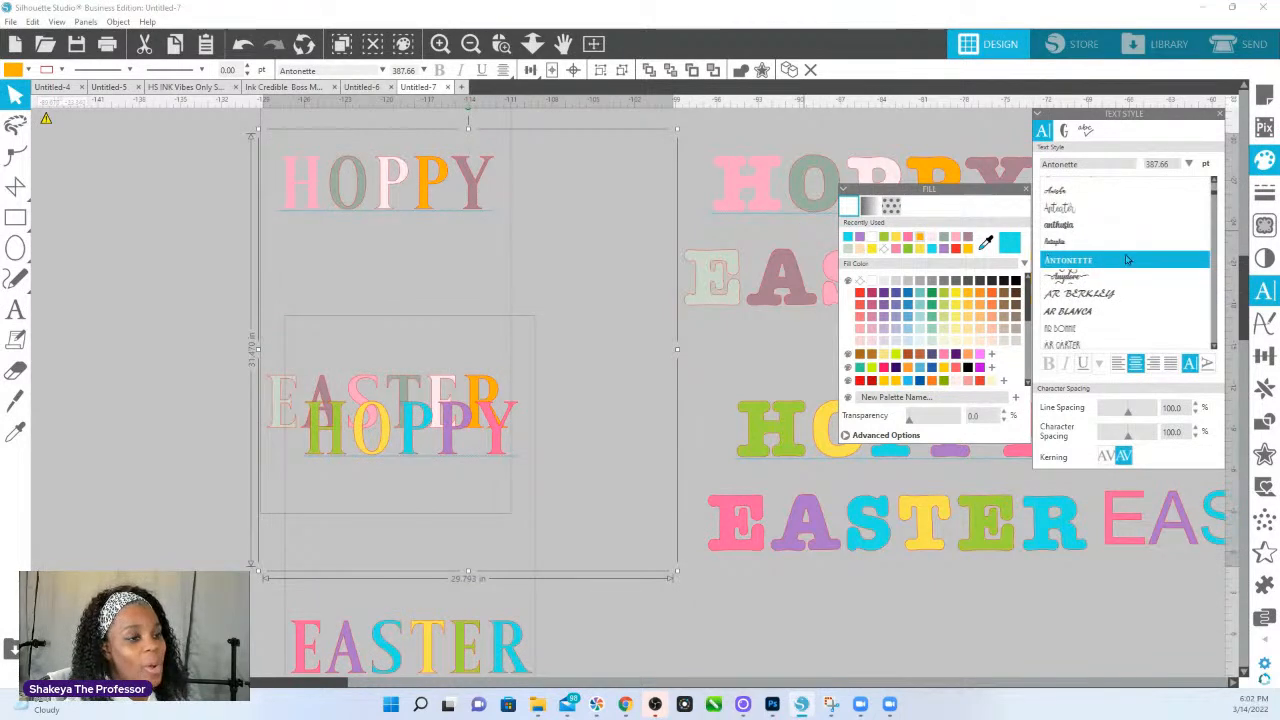
- Remove the outline from the newest pair of texts by making the line color transparent
scroll(1126, 275, down, 1)
click(61, 70)
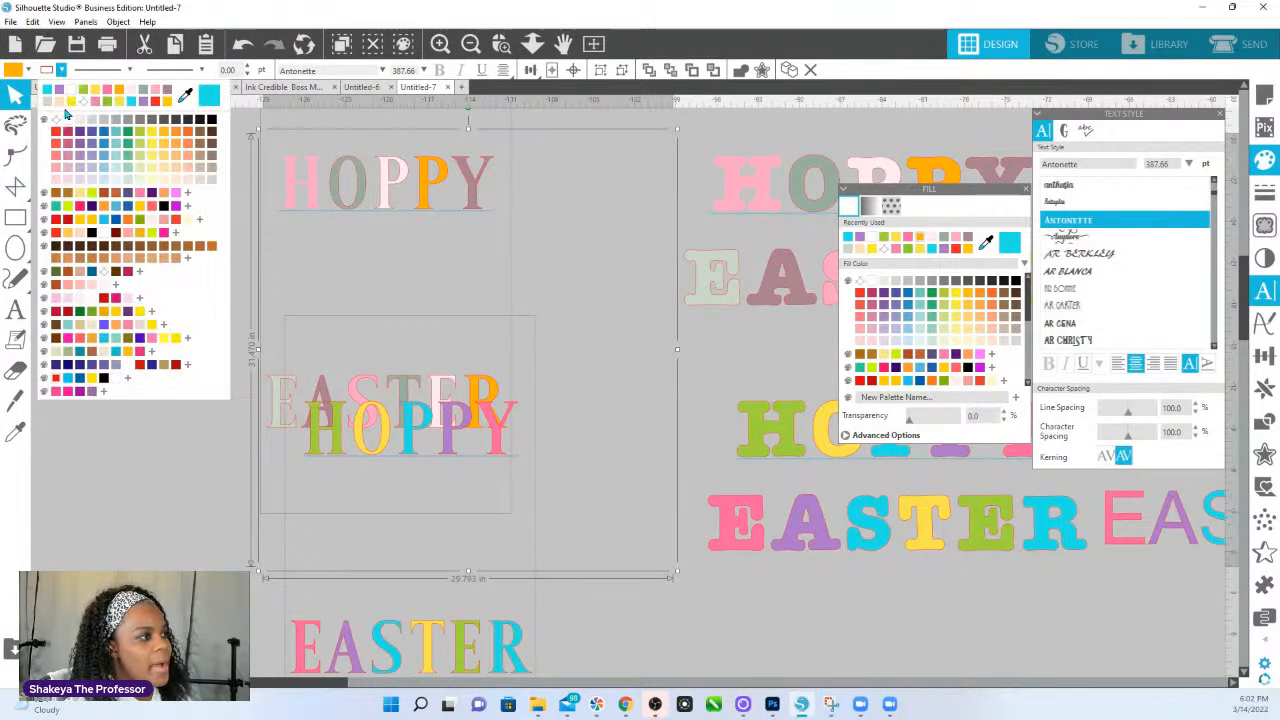
click(61, 130)
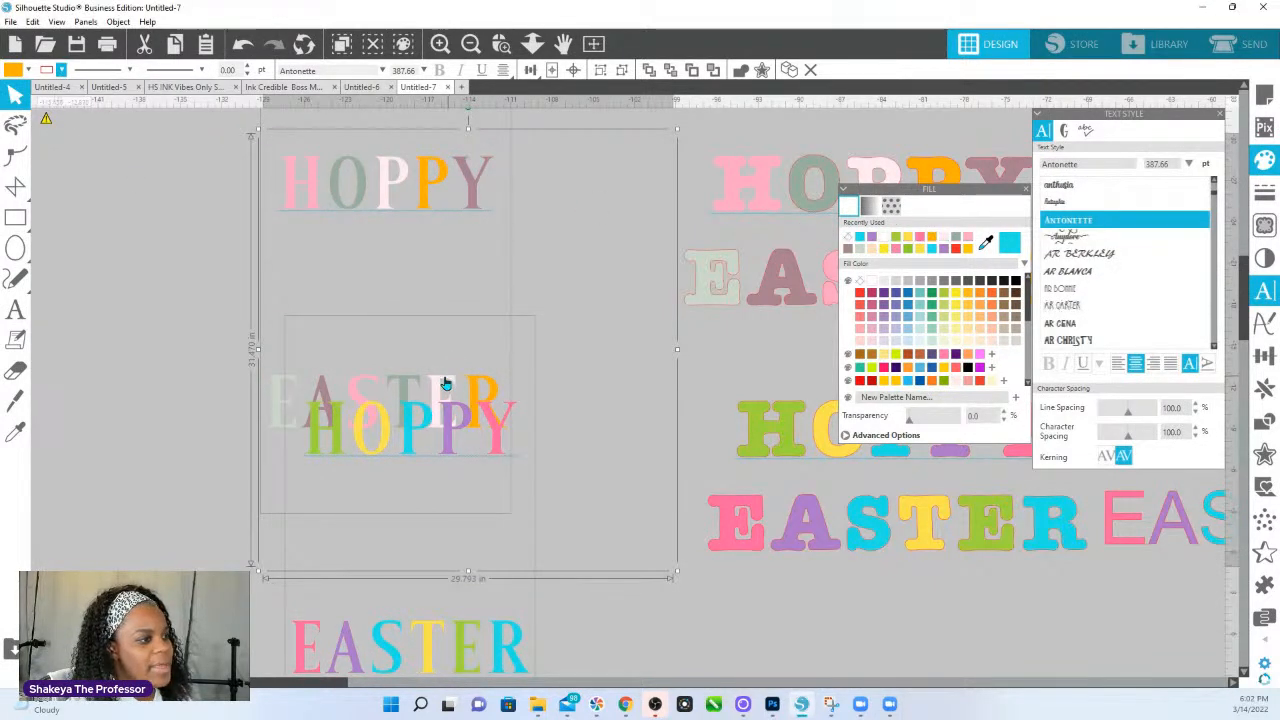
- Try the AR CENA, AR CHRISTY and Arial Black fonts on the newest pair of texts
click(1047, 322)
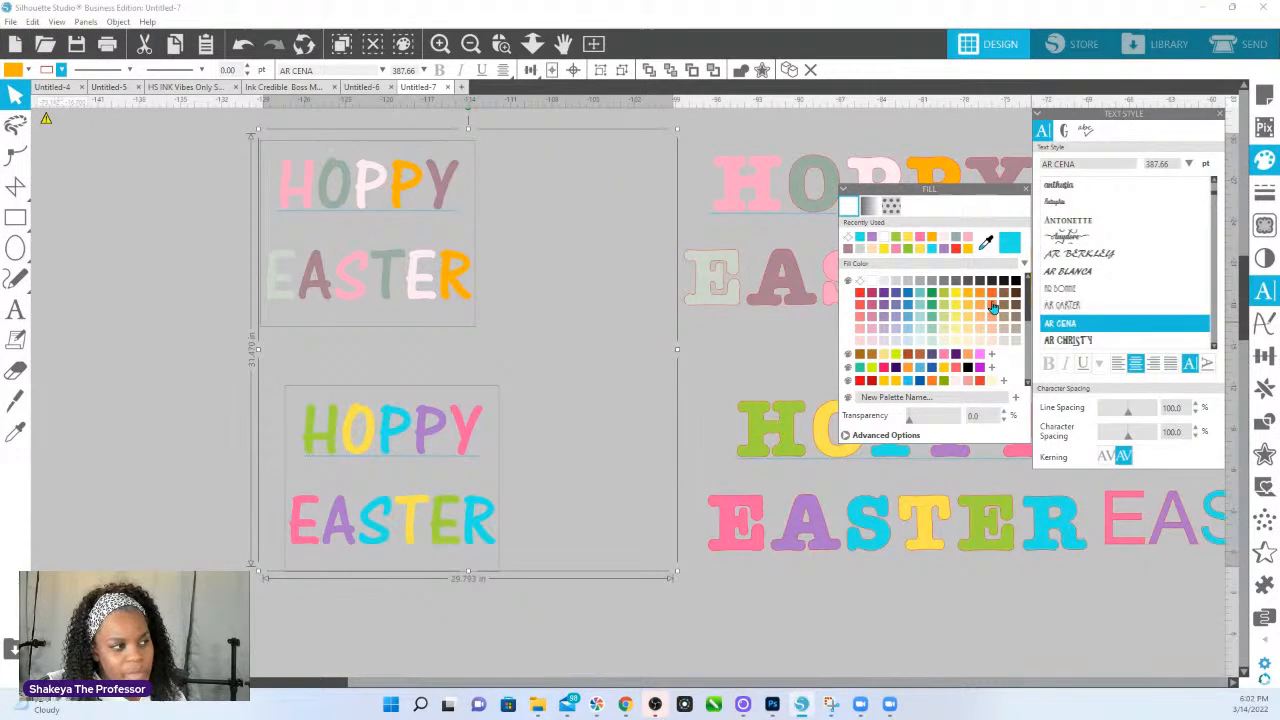
click(1076, 341)
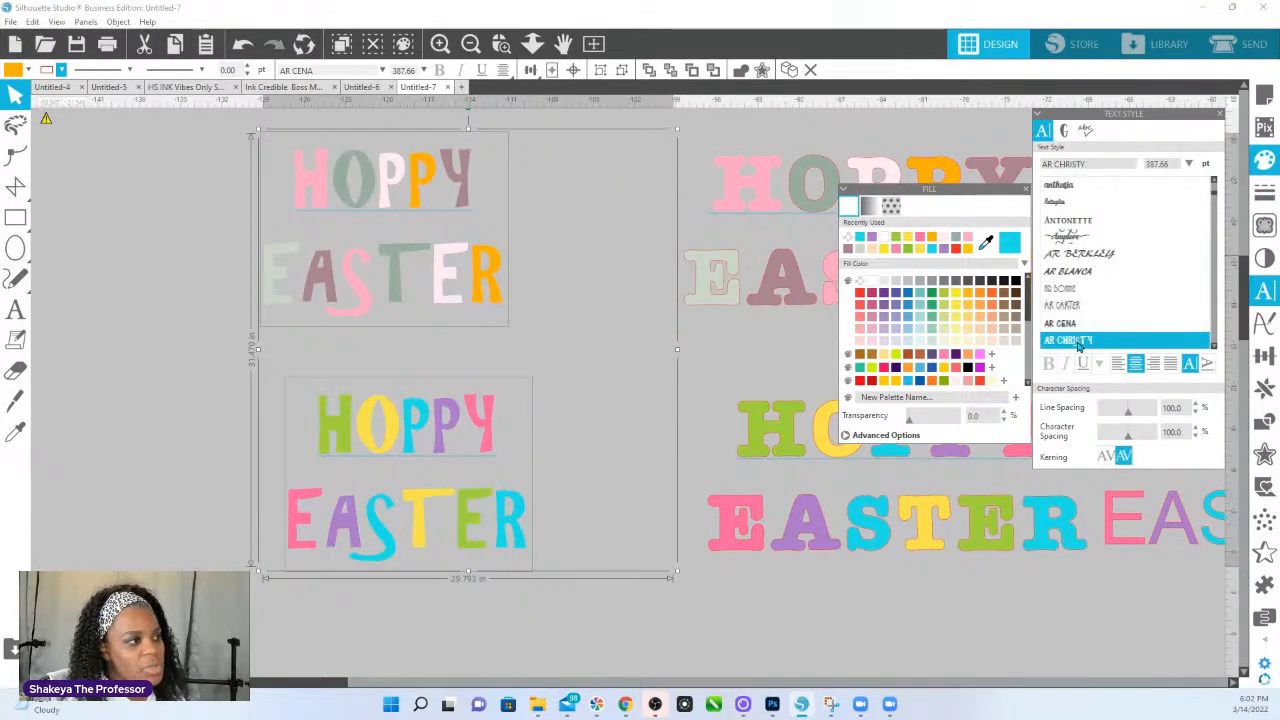
scroll(1080, 340, down, 3)
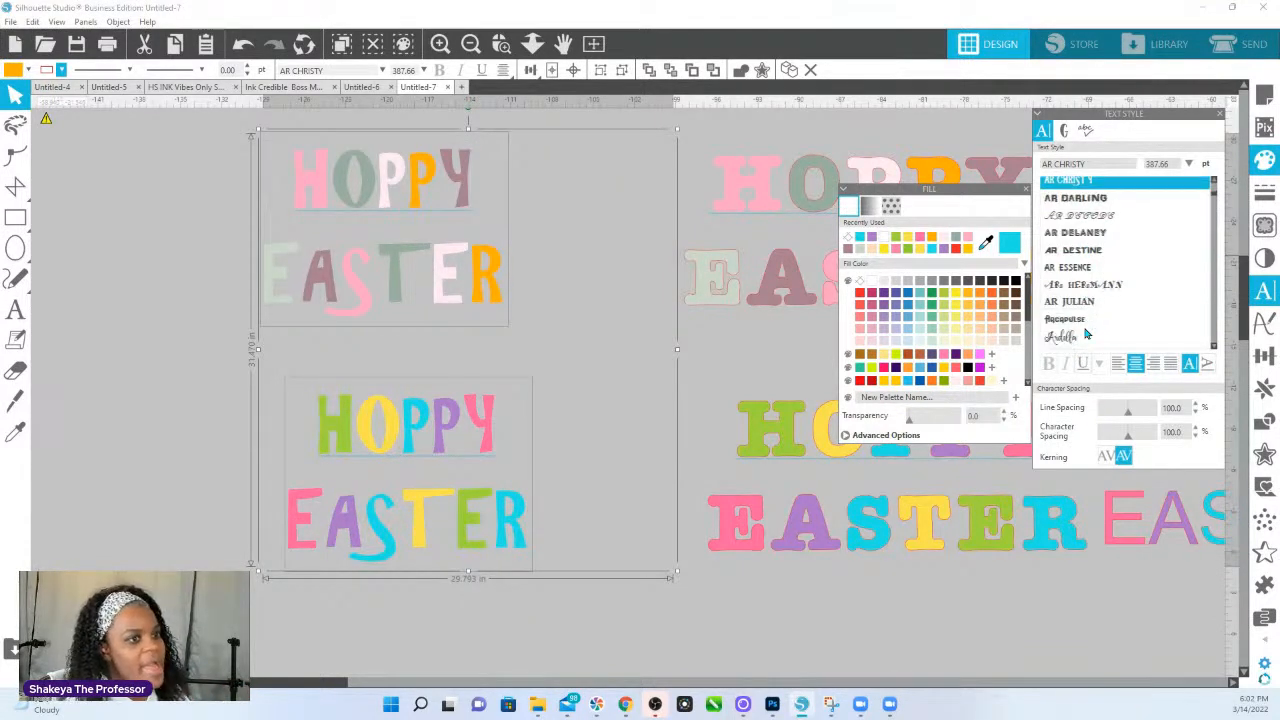
scroll(1087, 335, down, 2)
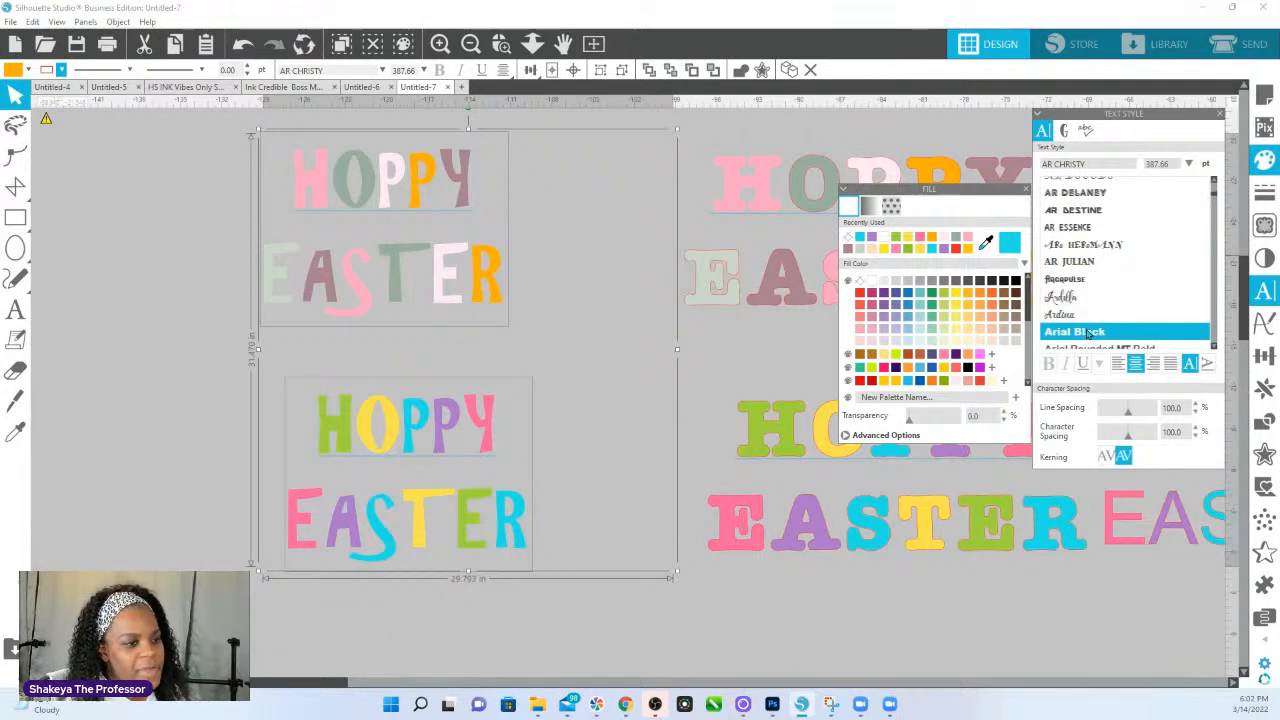
click(1087, 335)
scroll(1095, 320, down, 2)
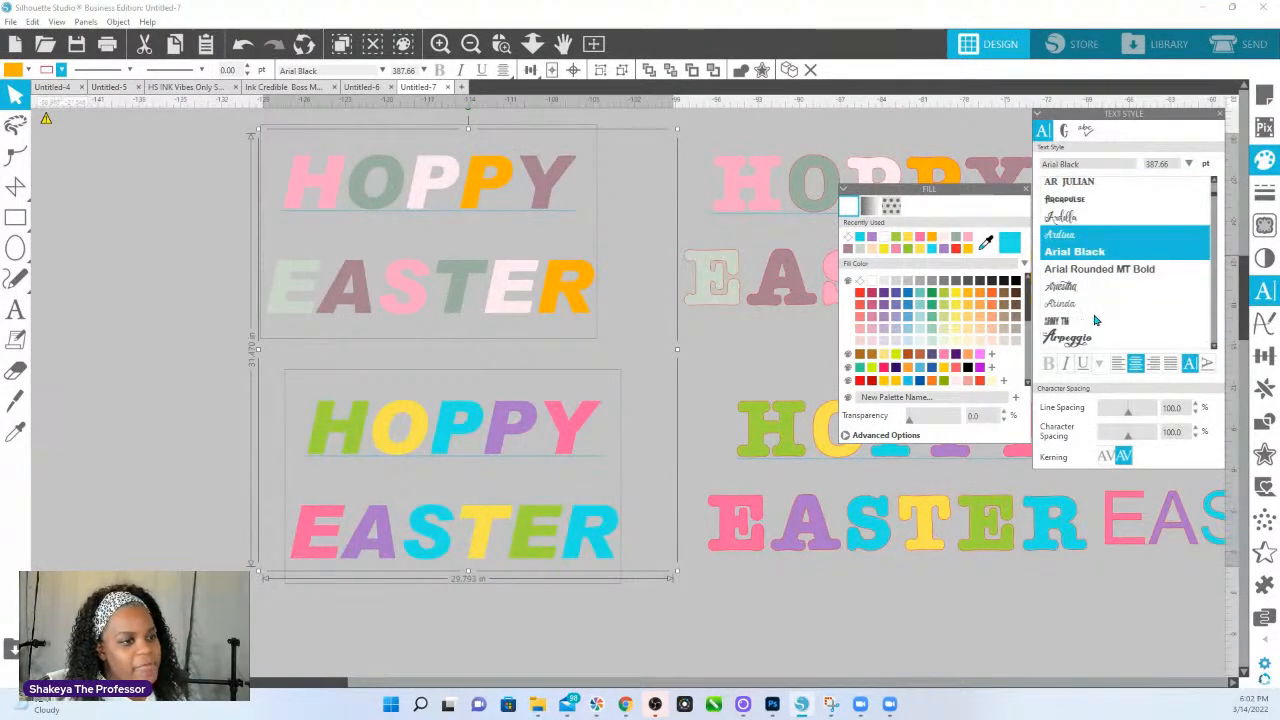
- Try the ARMY TM and ARTUR fonts on the newest pair of texts and switch them to Autumn Leaves
scroll(1094, 271, down, 2)
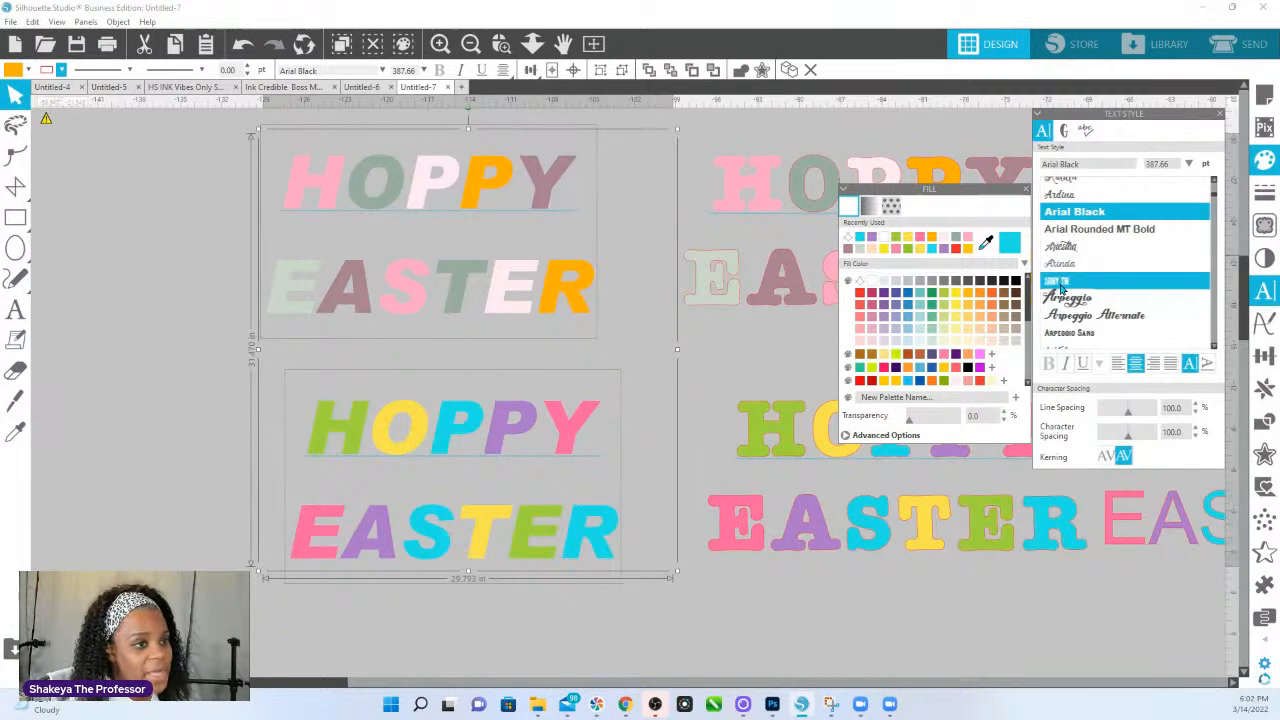
click(1064, 286)
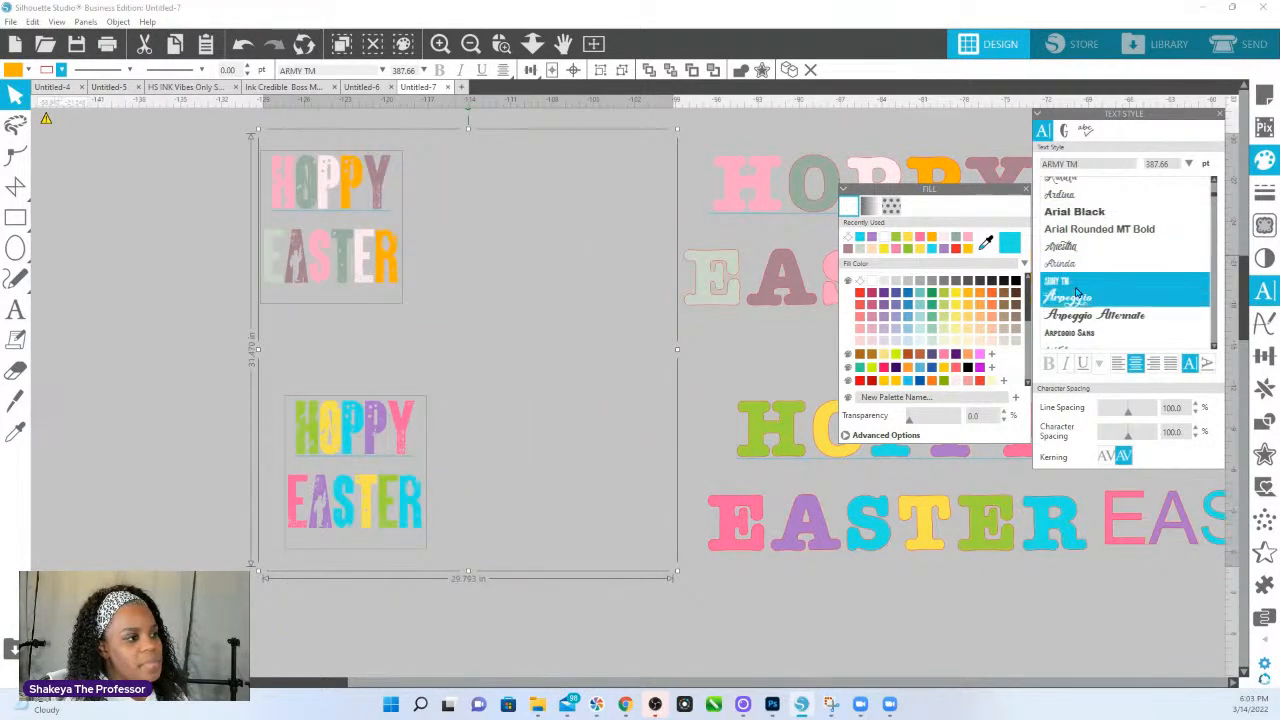
scroll(1097, 300, down, 6)
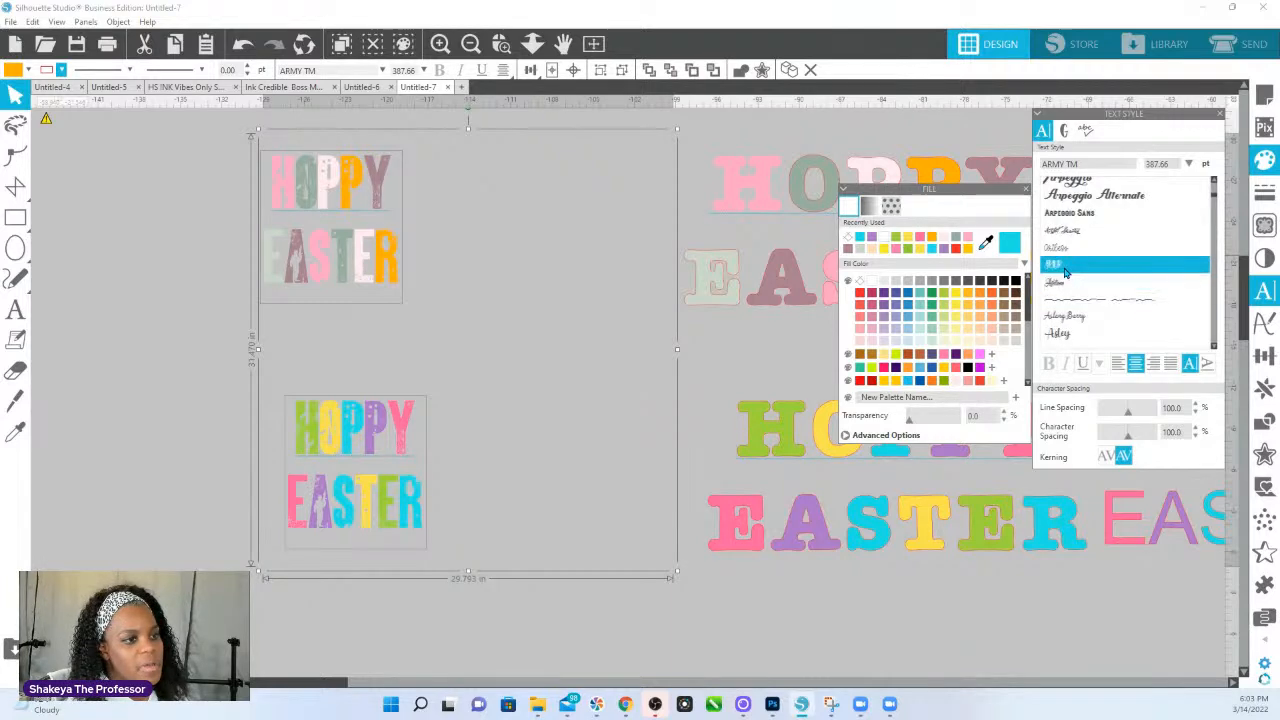
click(1100, 264)
scroll(1108, 298, down, 5)
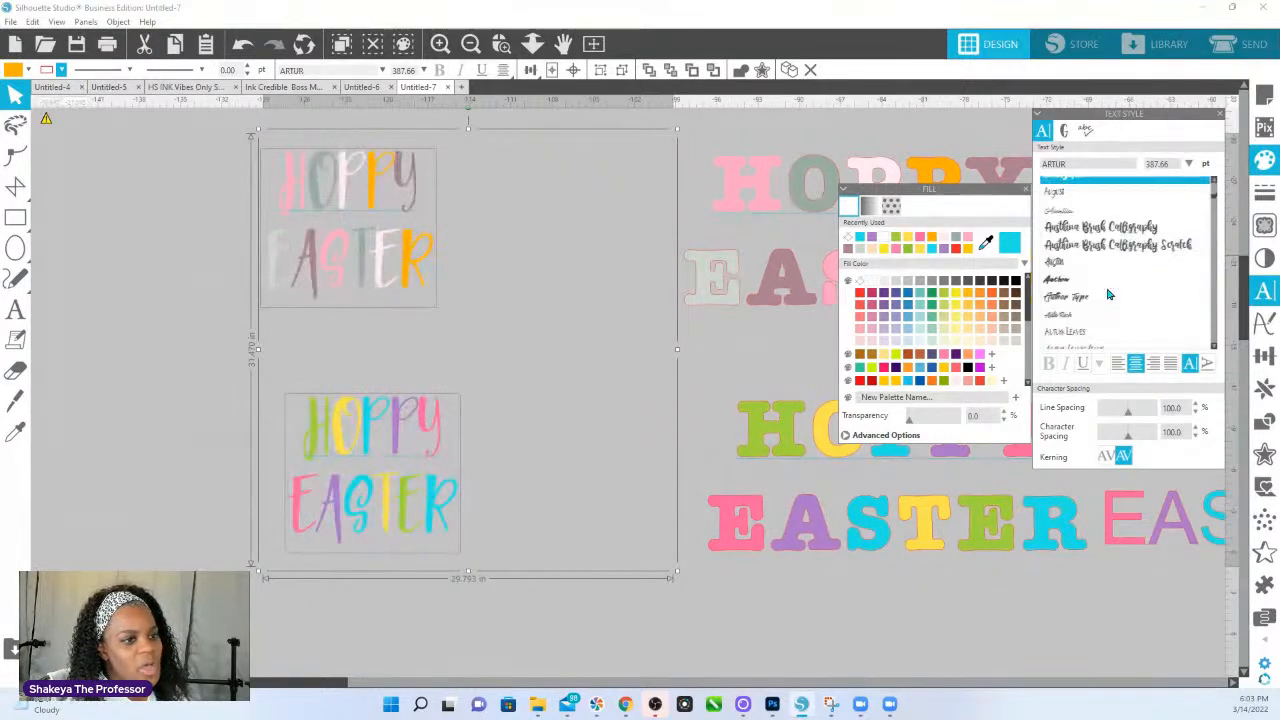
click(1077, 338)
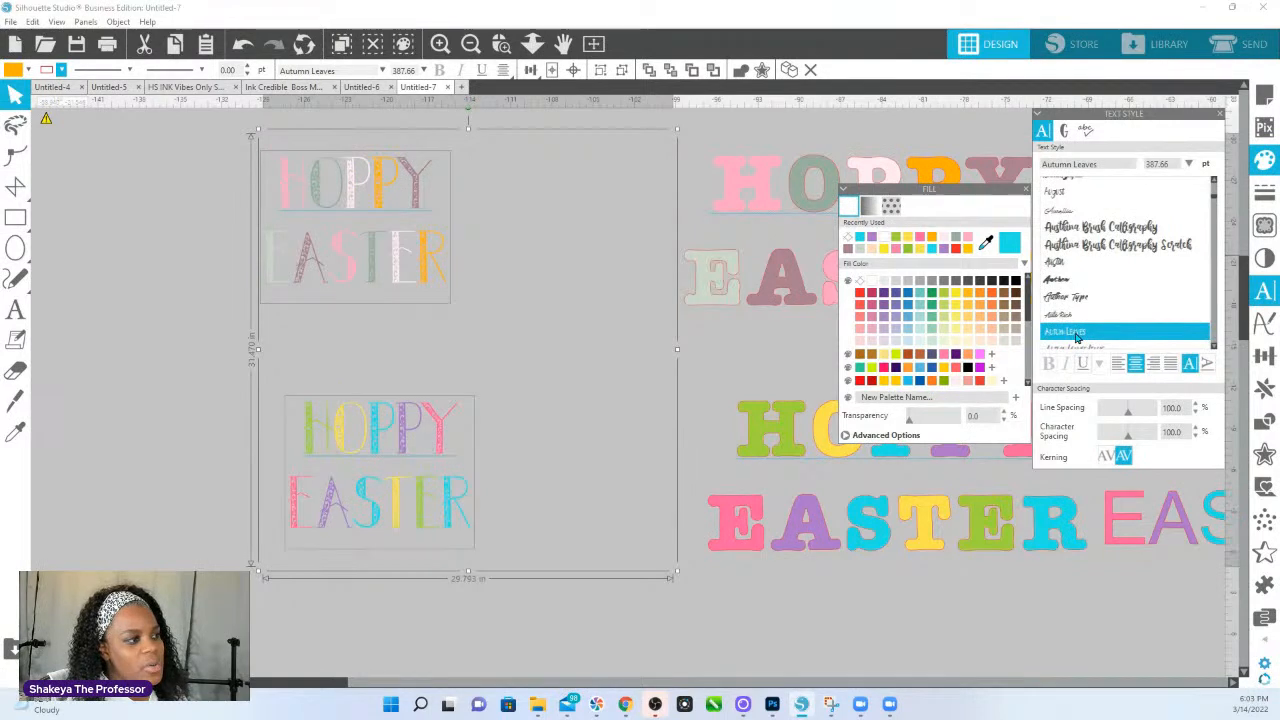
- Draw a rectangle about 46.6 by 35.5 in around the Autumn Leaves texts, fill it white and send it to the back
click(15, 217)
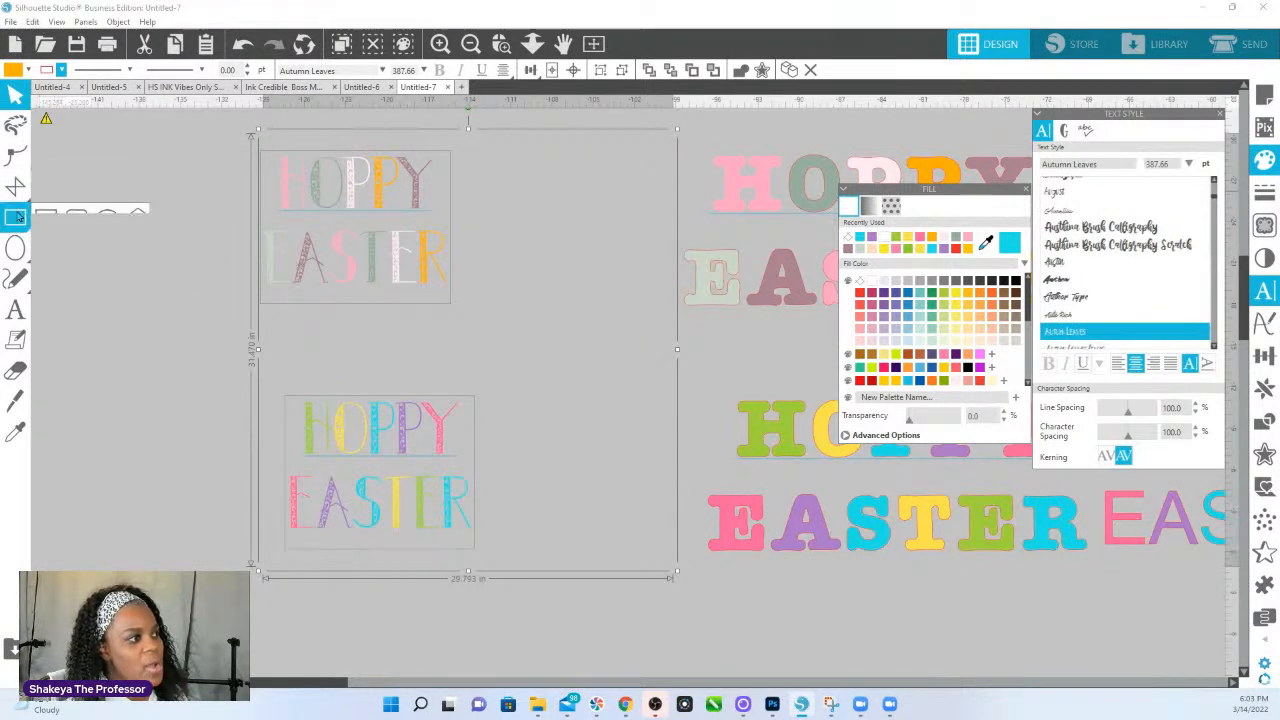
drag(108, 125, 753, 616)
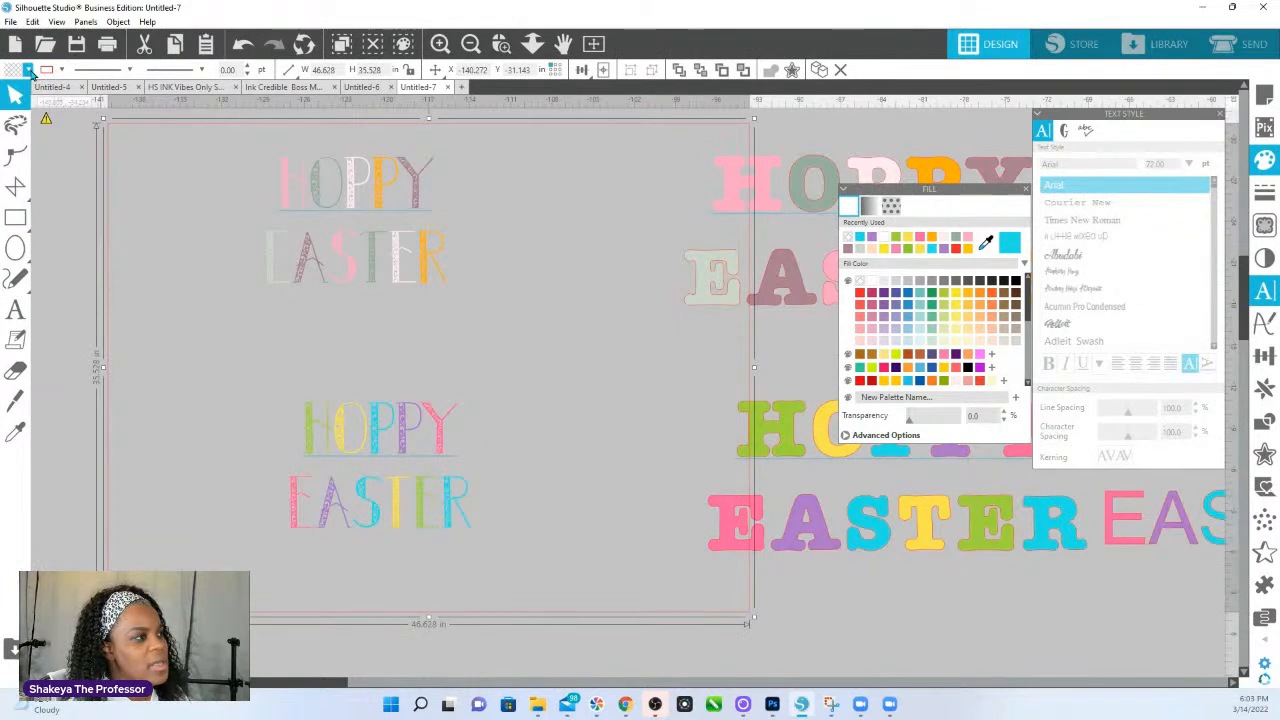
click(58, 72)
click(44, 106)
right_click(268, 246)
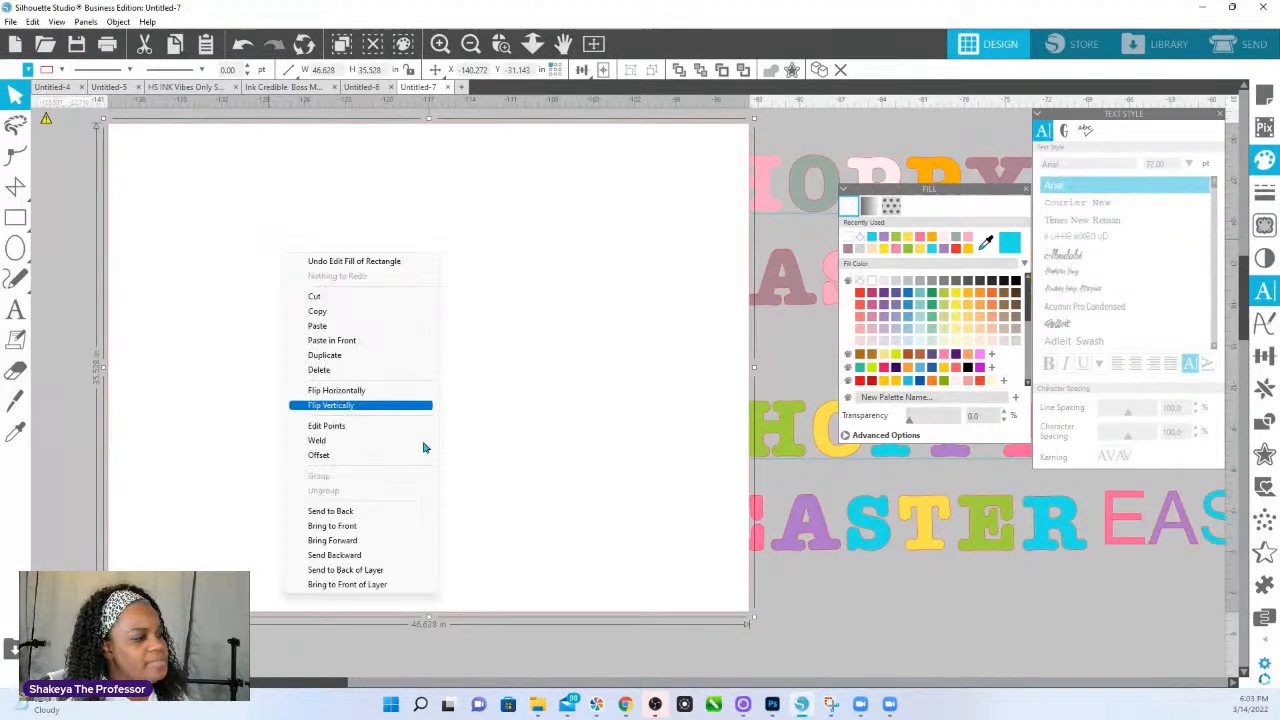
click(368, 505)
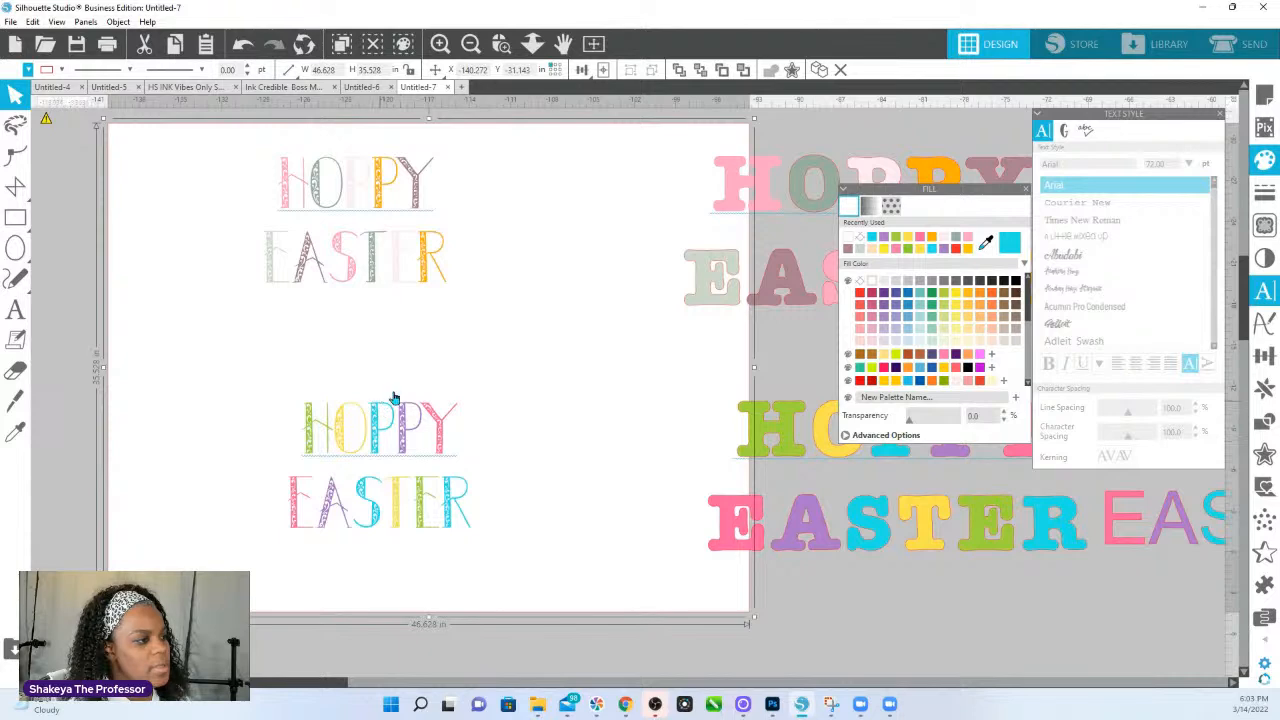
- Duplicate both Autumn Leaves HOPPY EASTER texts and place the copies beside the originals on the white rectangle
click(410, 430)
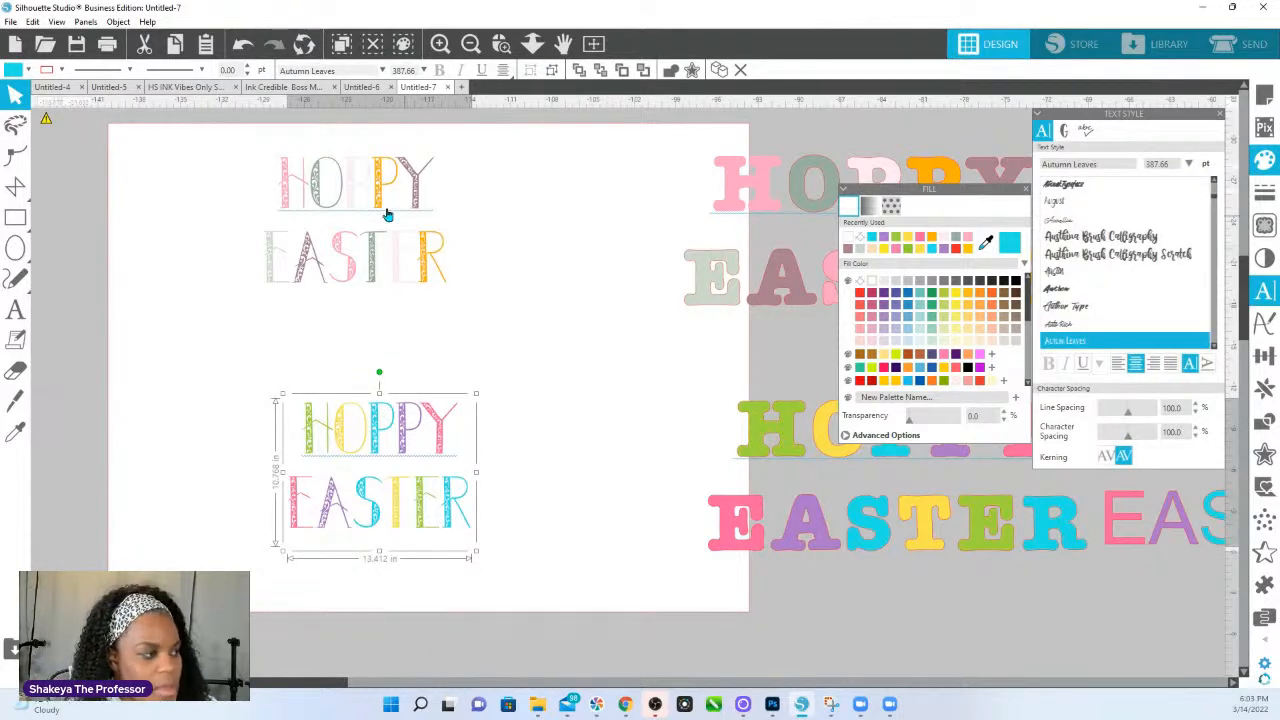
shift+click(371, 255)
drag(371, 250, 592, 283)
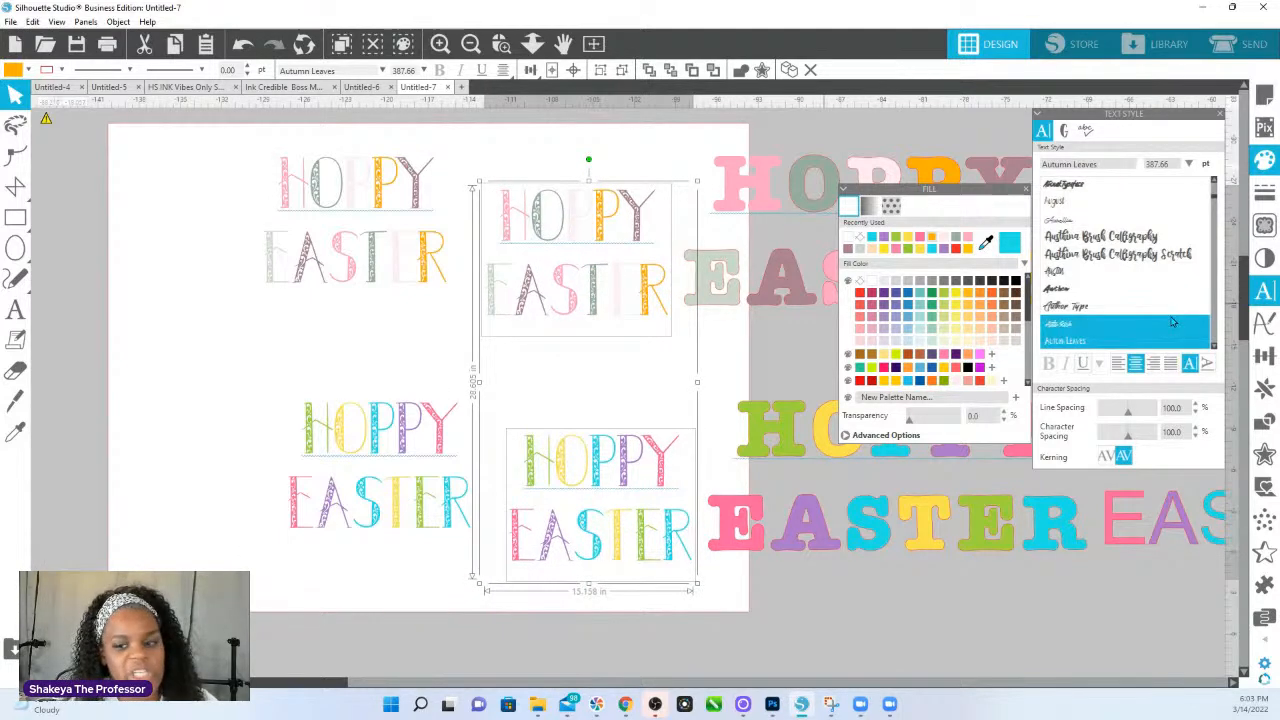
- Try the Axon Bold, Baby Monsta and Bang bang fonts on the duplicated pair of texts
scroll(1090, 298, down, 3)
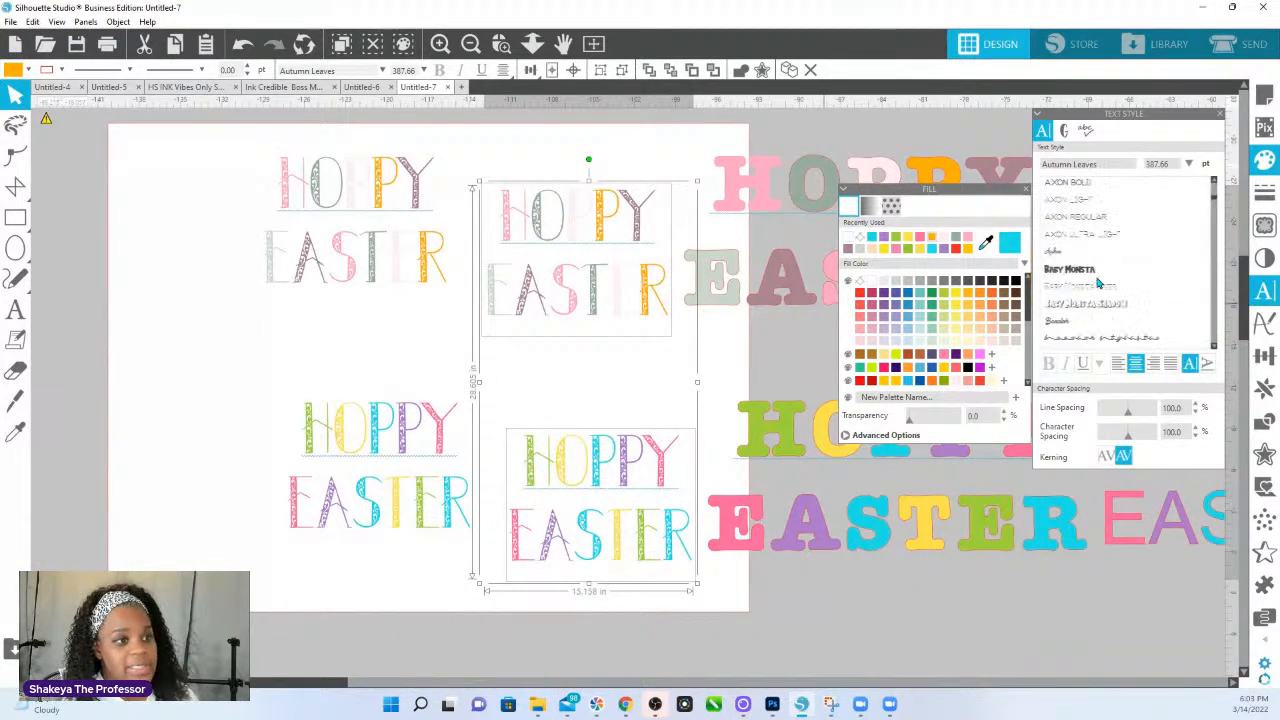
click(1072, 184)
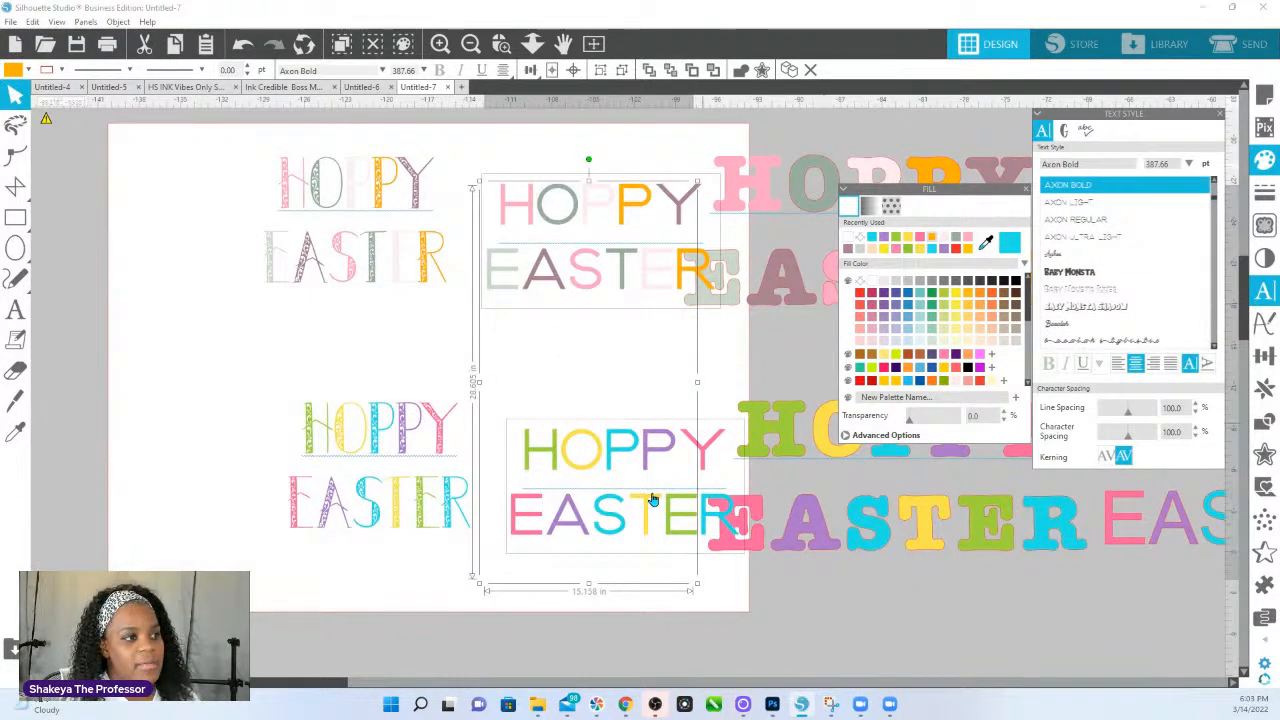
scroll(1078, 192, down, 2)
click(1078, 192)
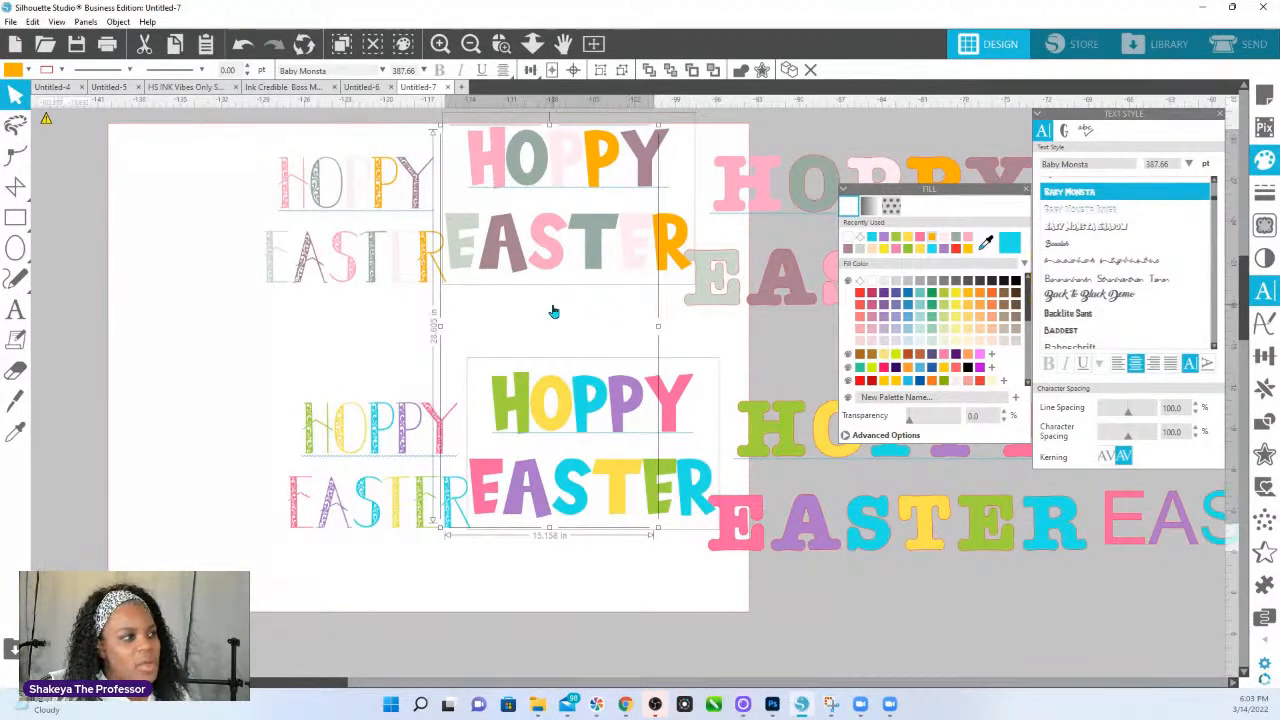
scroll(1066, 326, down, 2)
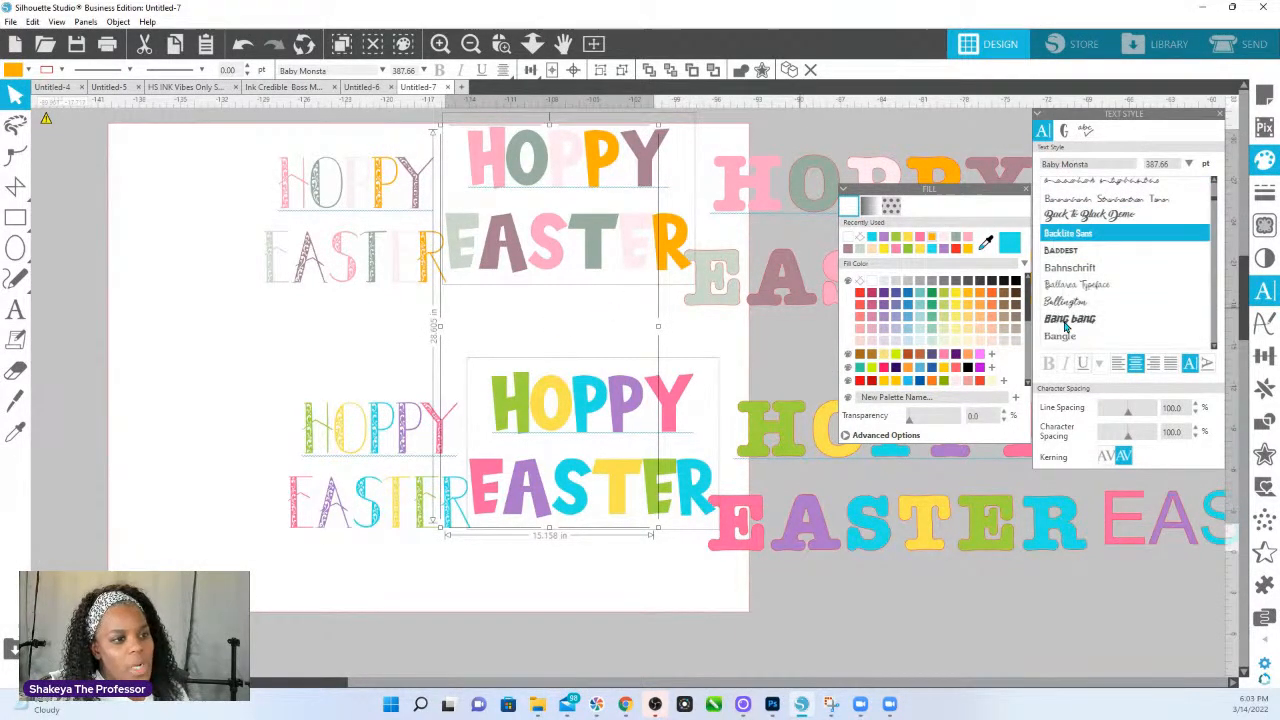
click(1066, 320)
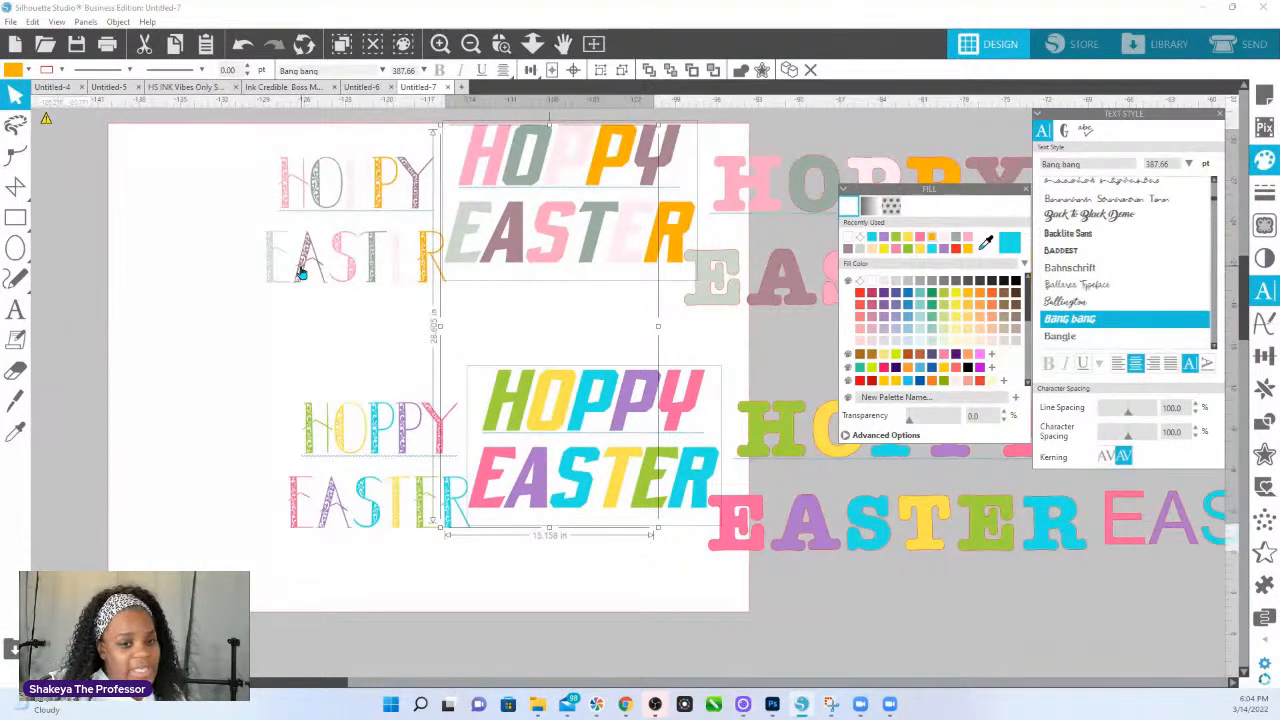
- Try the Bangle and Barland fonts on the duplicated pair and reposition it on the white rectangle
scroll(1073, 315, down, 2)
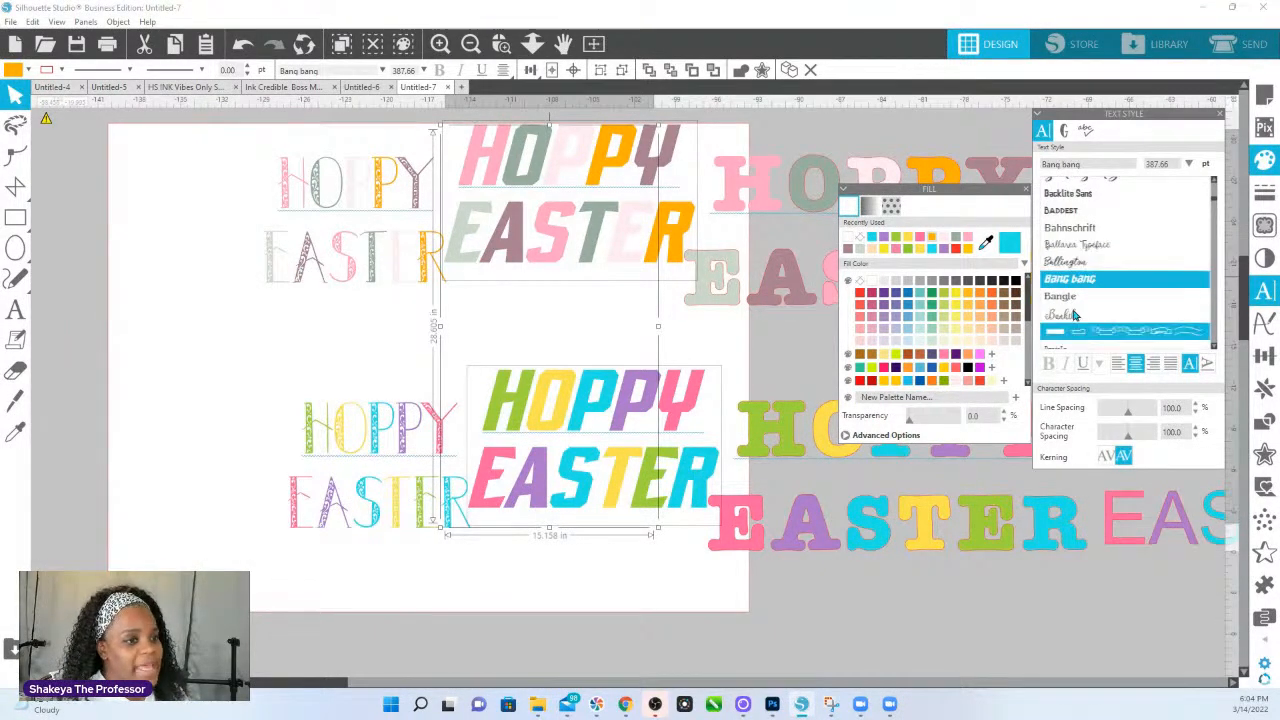
click(1062, 296)
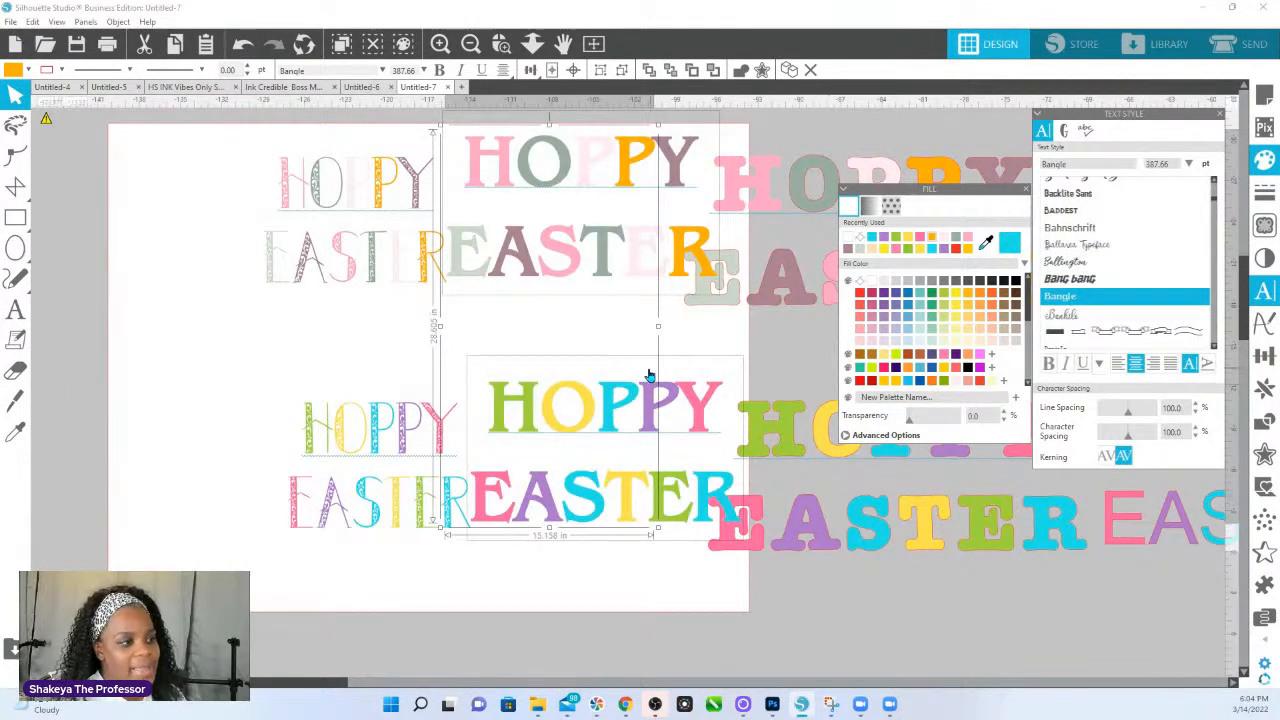
drag(588, 419, 577, 472)
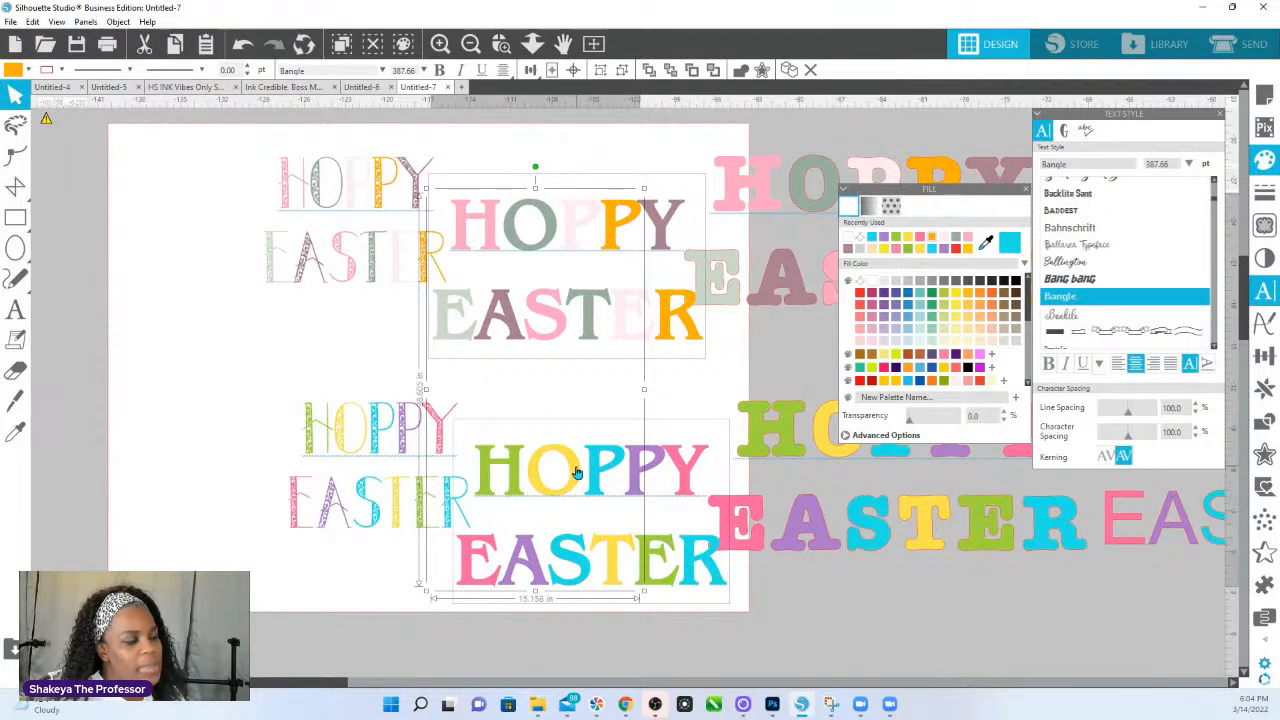
drag(688, 335, 684, 353)
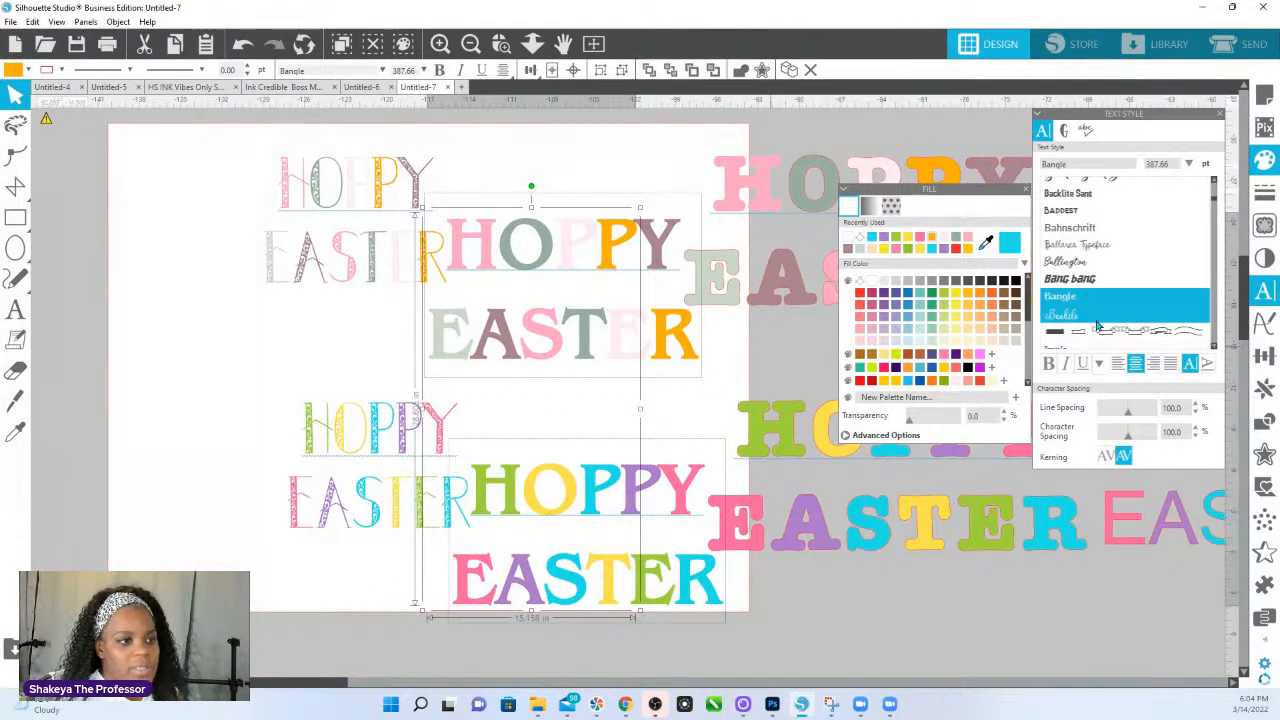
scroll(1100, 320, down, 2)
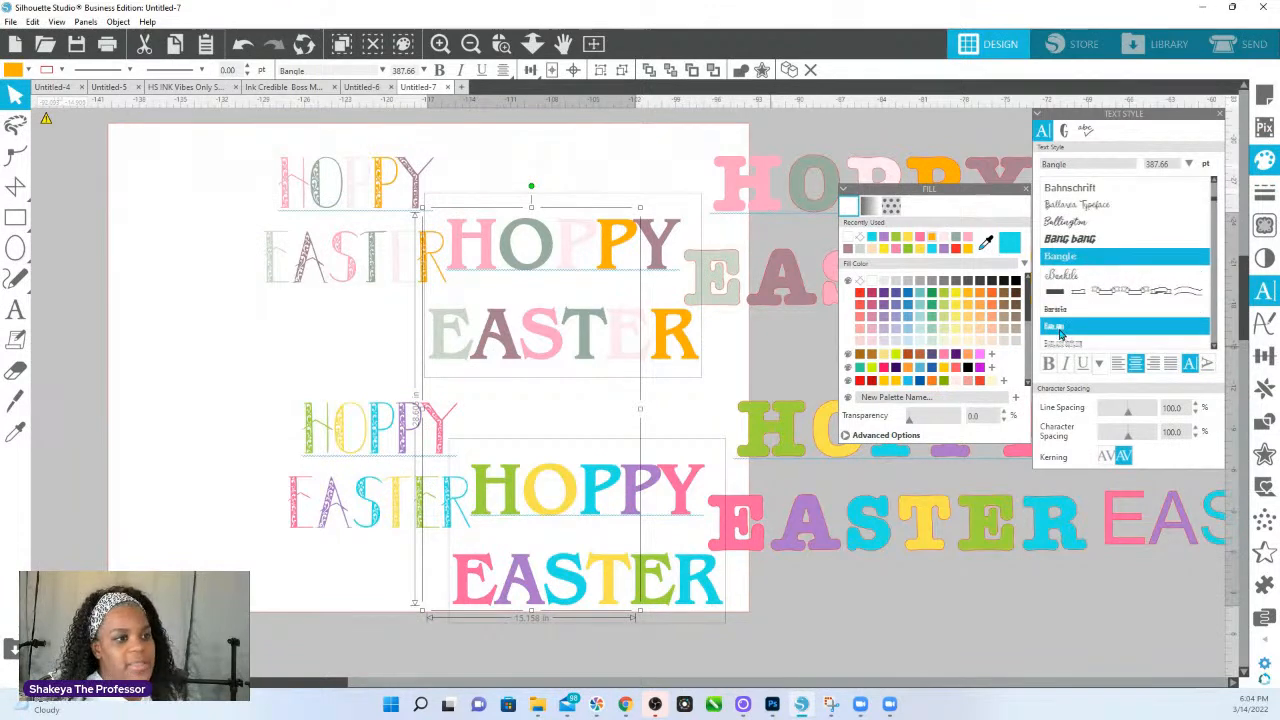
click(1058, 328)
drag(512, 323, 560, 319)
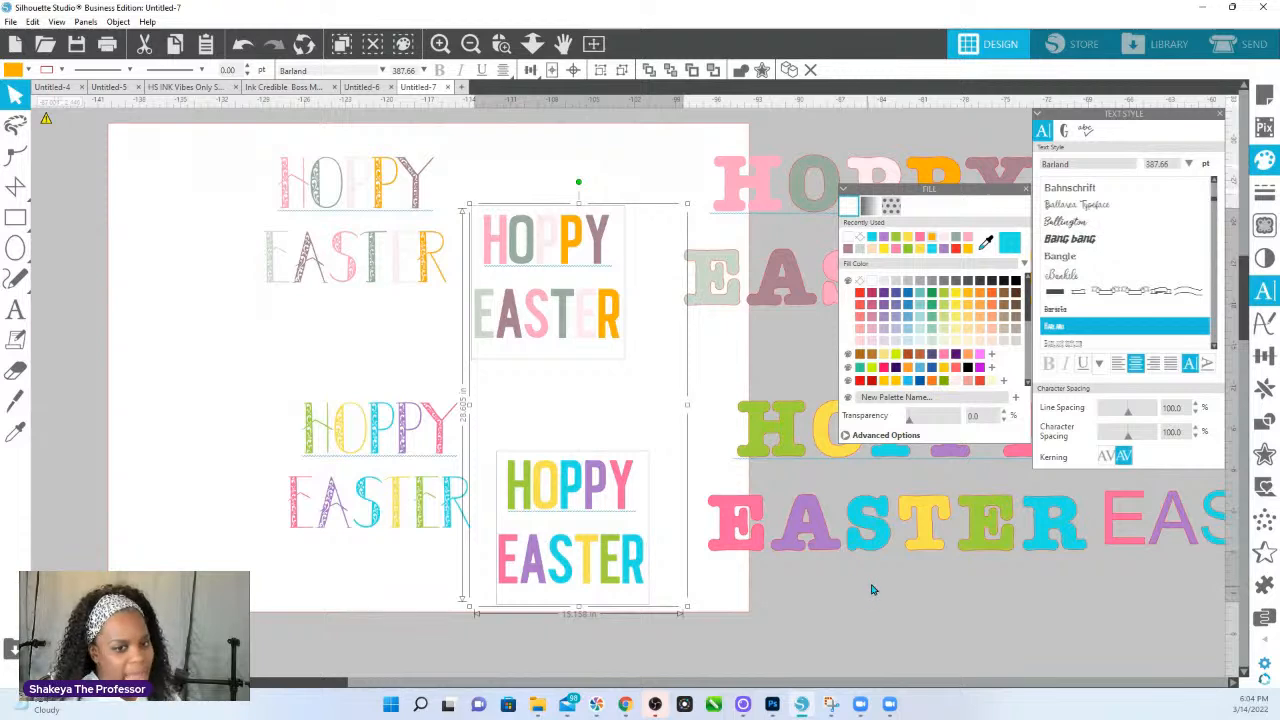
- Try the Battams font on the duplicated pair, reposition it and switch the font to Bauhaus 93
scroll(1080, 330, down, 3)
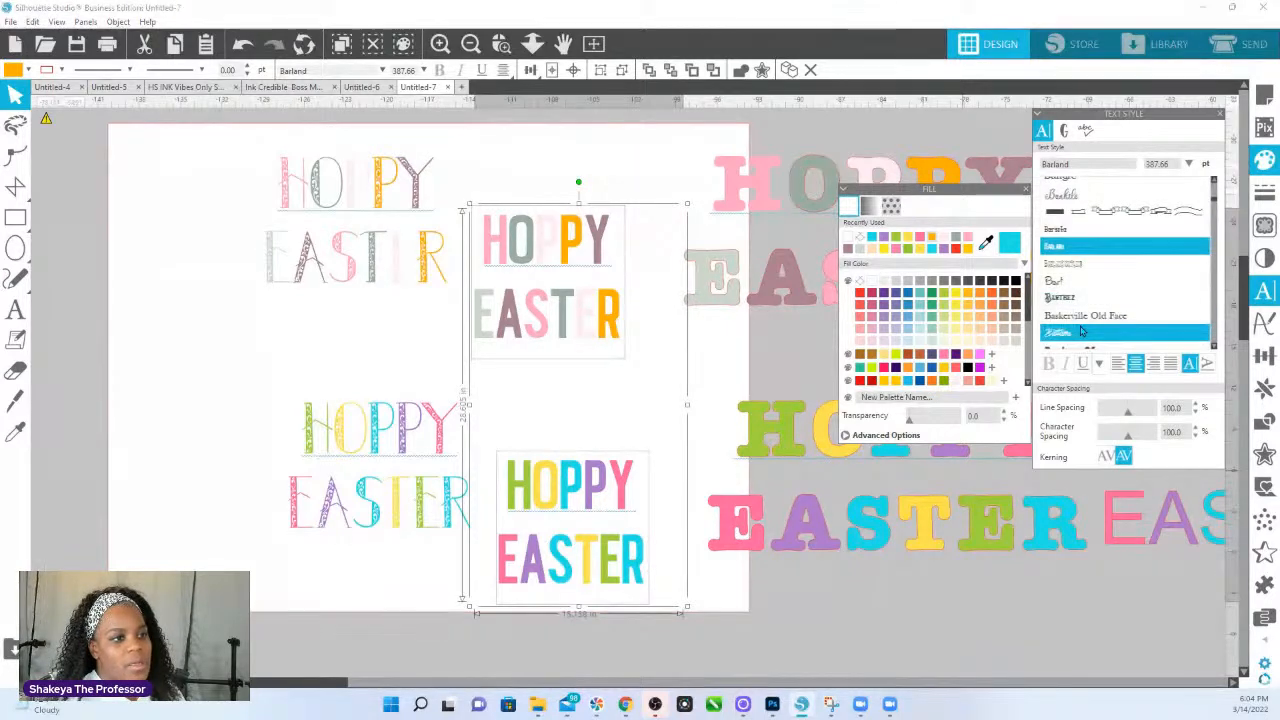
click(1080, 330)
drag(617, 350, 585, 360)
scroll(1090, 315, down, 2)
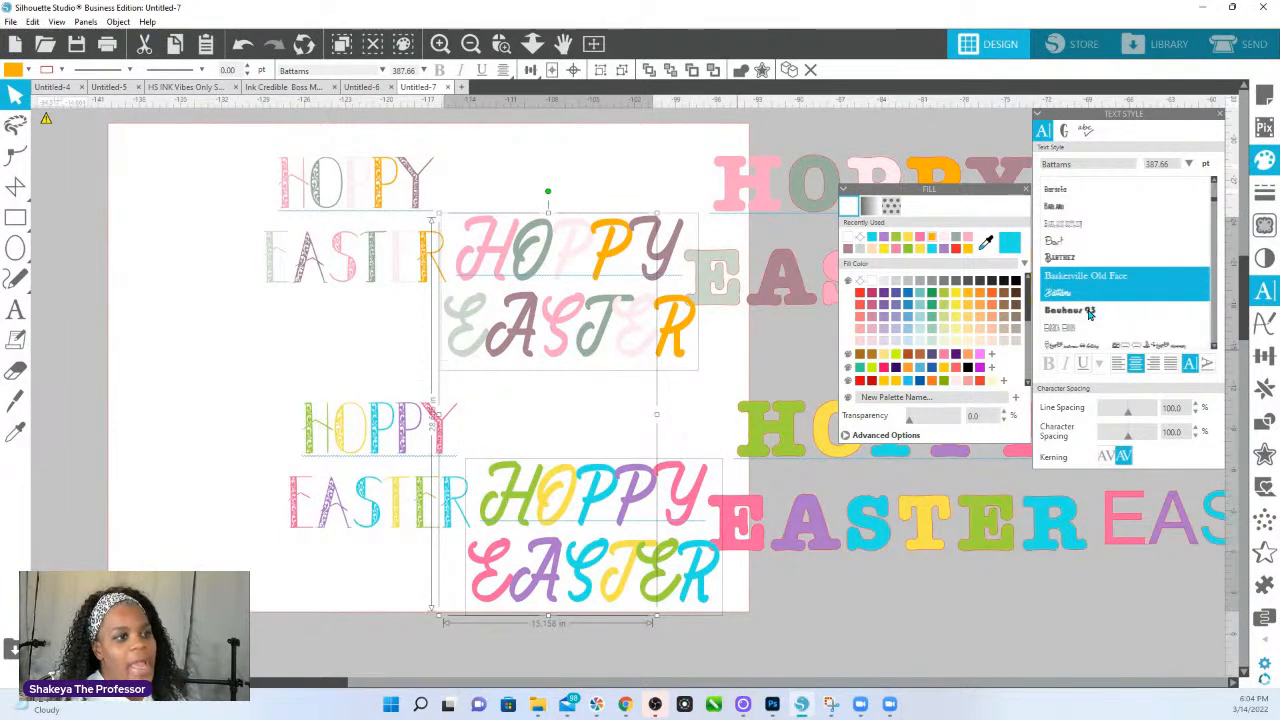
click(1095, 311)
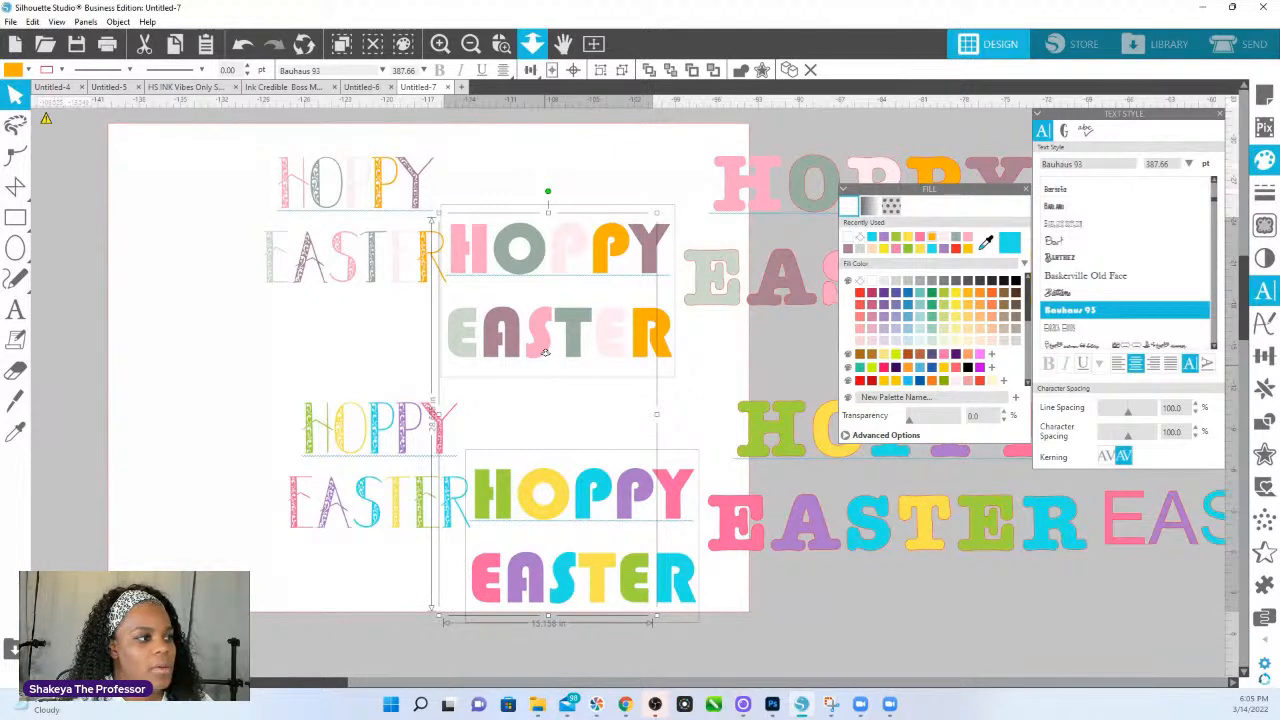
- Move the bright-colored Bauhaus 93 HOPPY EASTER text off the white rectangle to the empty area below it
scroll(545, 352, down, 1)
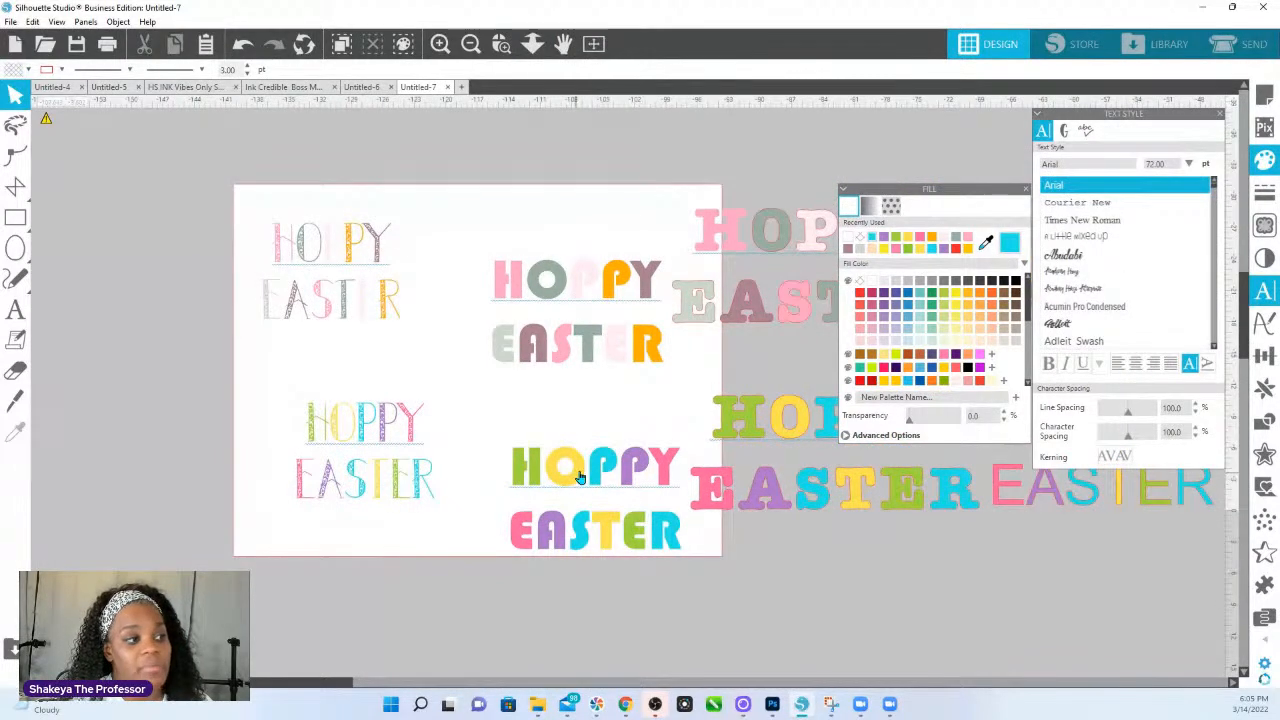
drag(582, 478, 593, 620)
scroll(584, 606, down, 2)
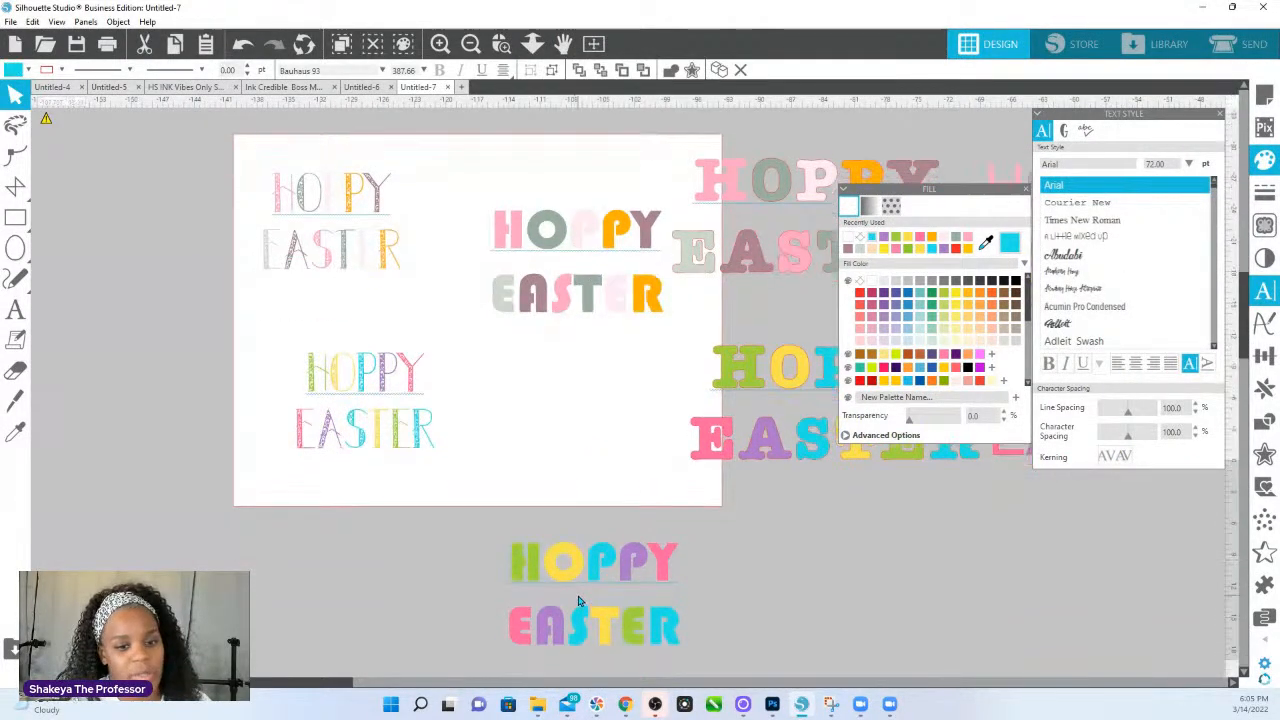
click(304, 294)
- Close the fill settings, convert the bright Bauhaus 93 text to a path and ungroup it into separate letters
click(500, 44)
drag(466, 472, 778, 631)
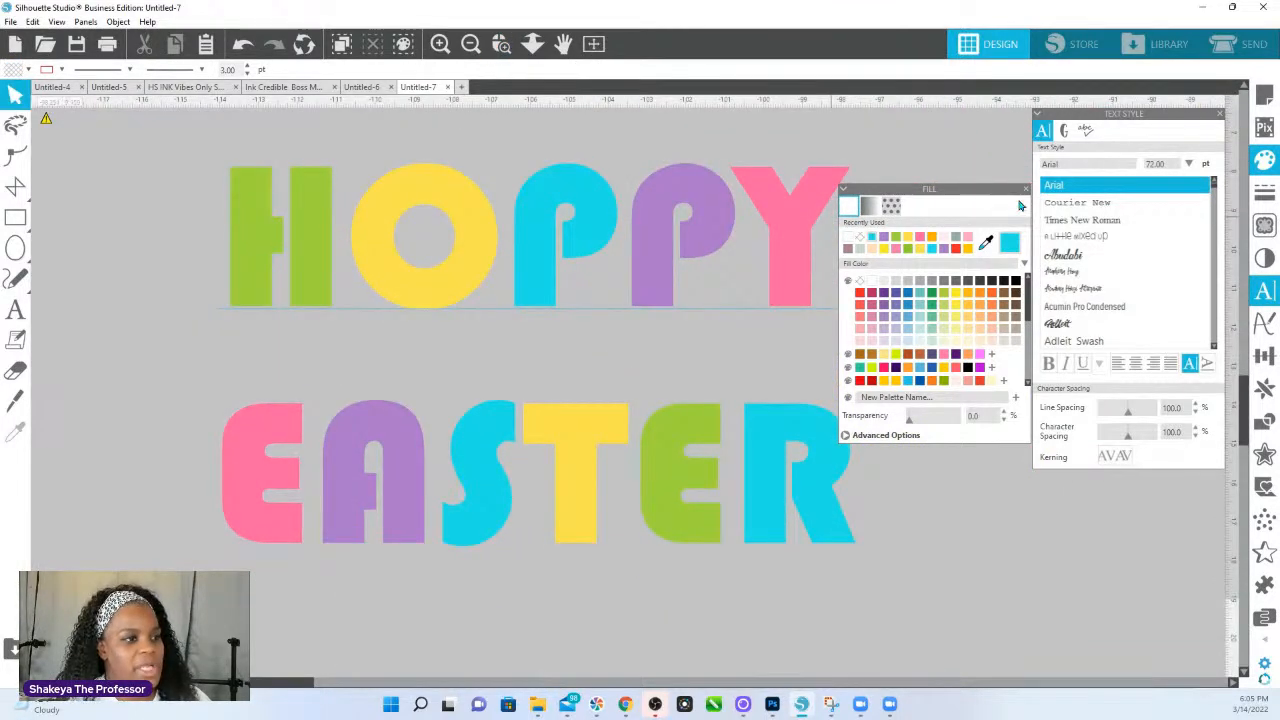
click(1025, 190)
right_click(789, 243)
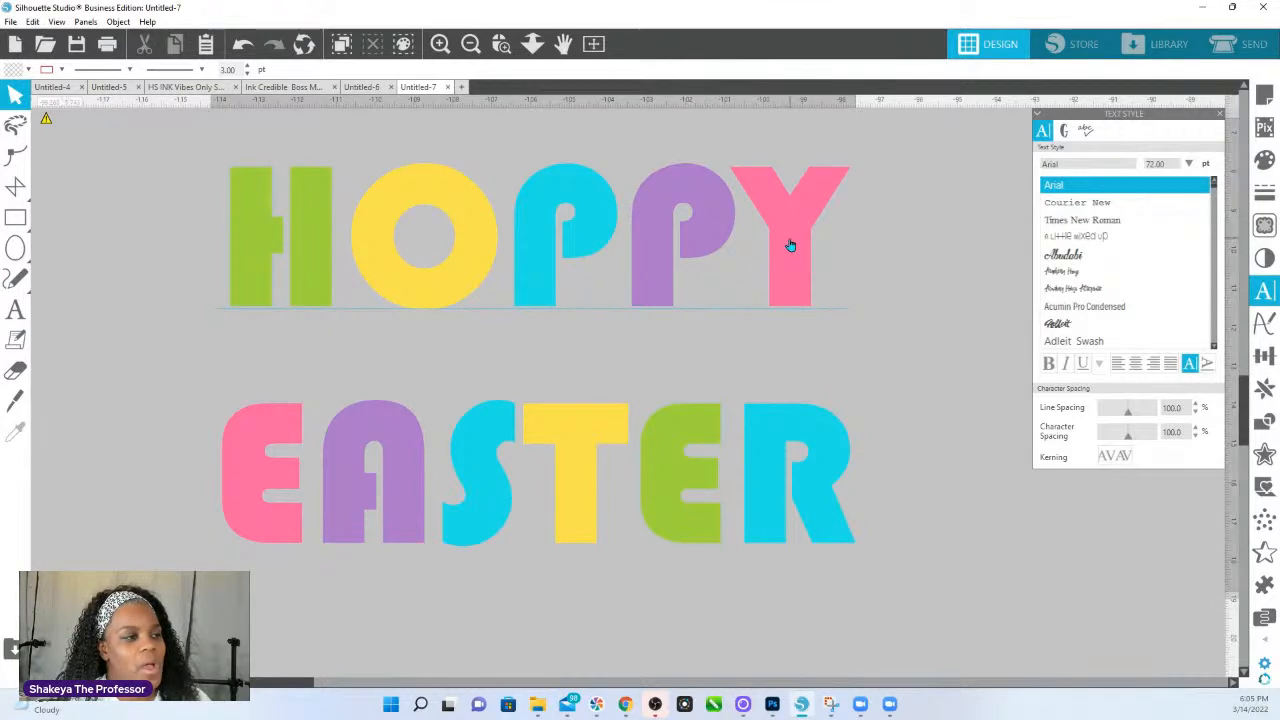
click(843, 554)
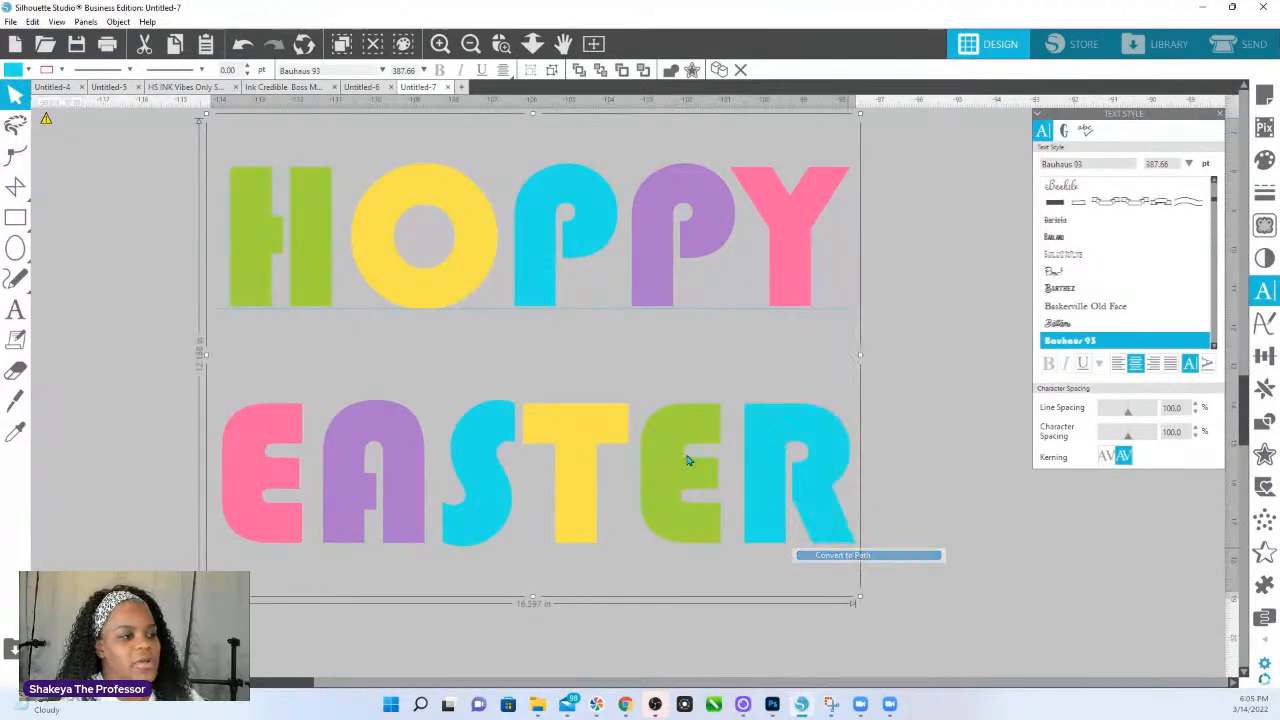
right_click(316, 256)
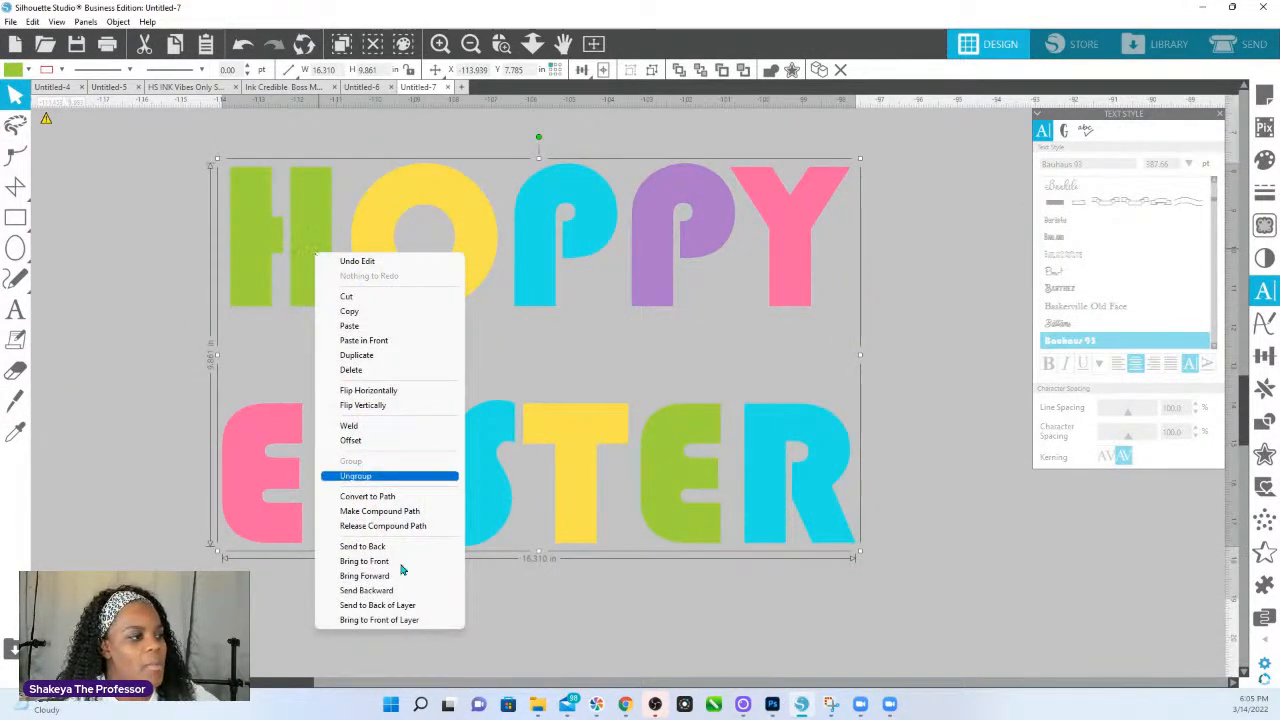
click(374, 477)
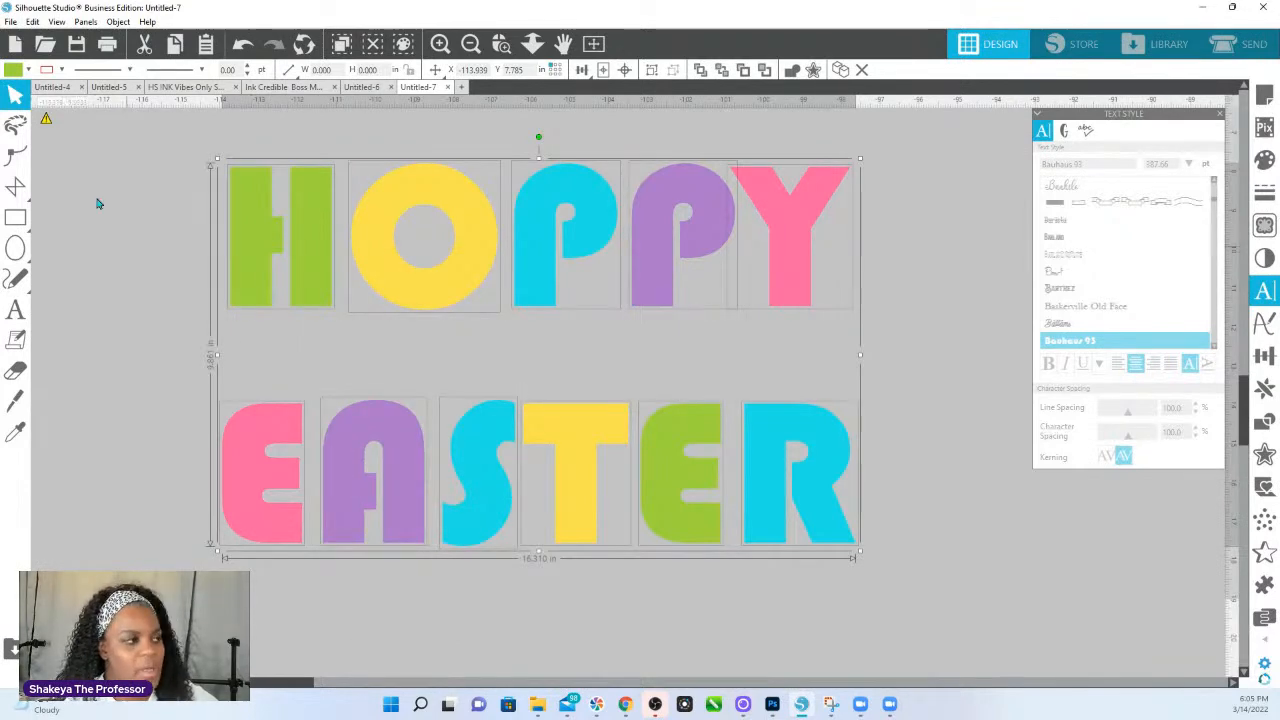
- Group the letters of HOPPY into one object and the letters of EASTER into another
drag(97, 200, 858, 246)
right_click(798, 236)
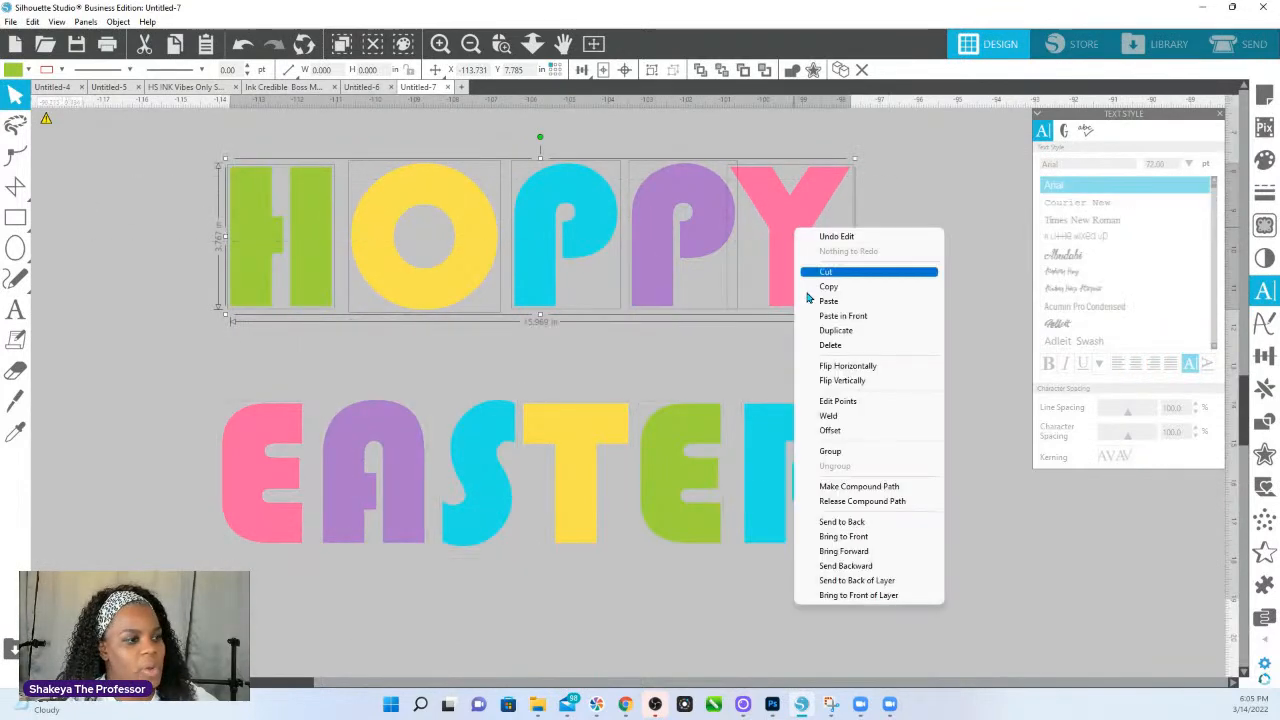
click(836, 456)
drag(183, 408, 735, 530)
shift+click(768, 530)
right_click(809, 517)
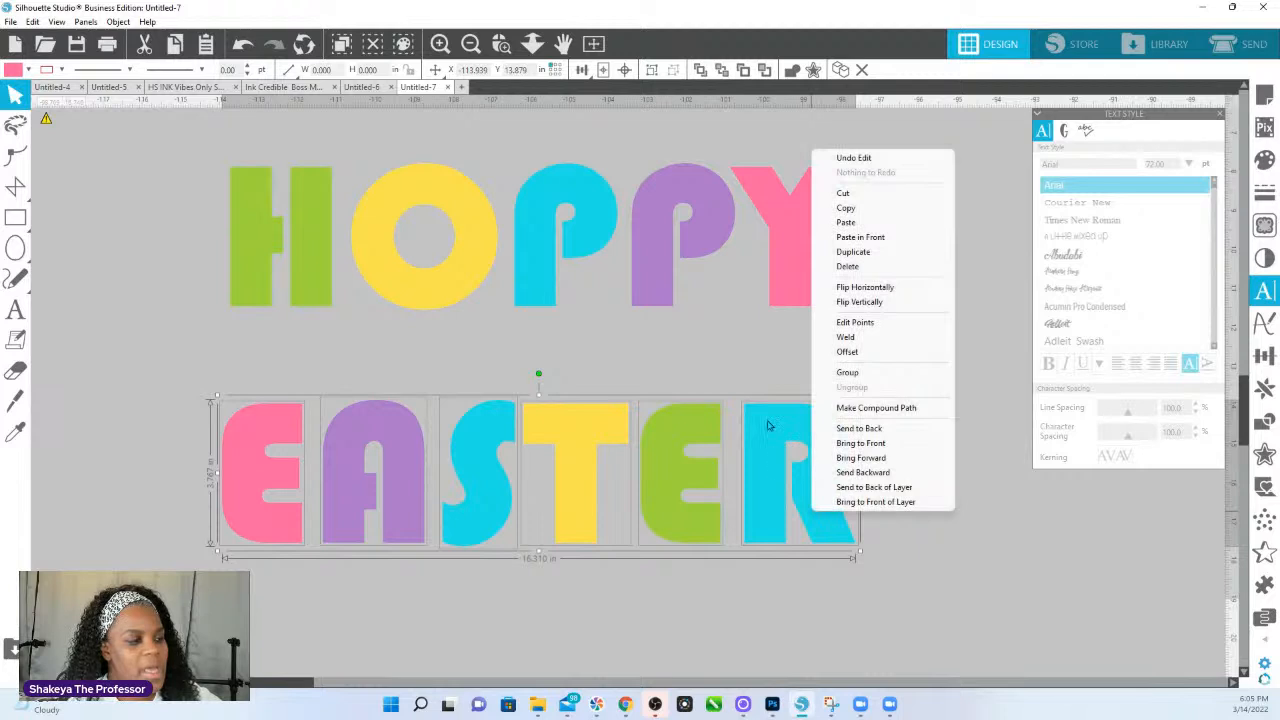
click(848, 375)
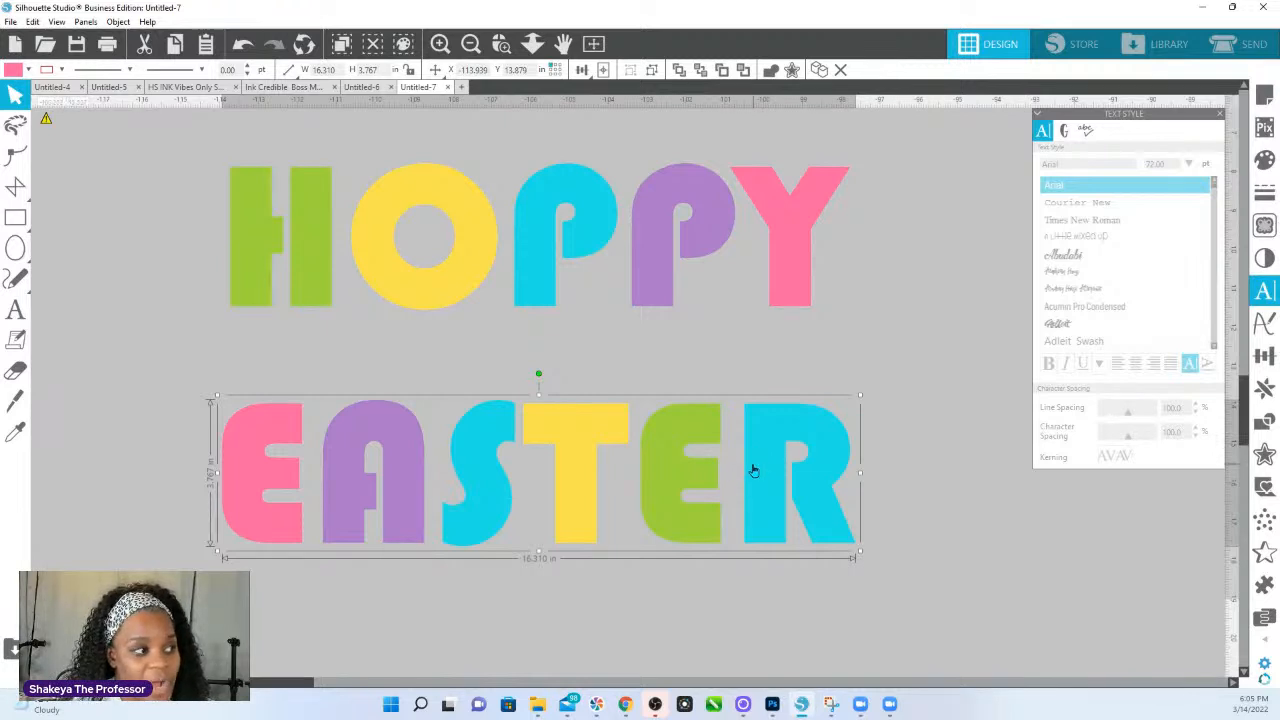
- Move EASTER up directly beneath HOPPY, enlarge it to about 23.4 in wide and center it under the upper word
drag(754, 470, 745, 375)
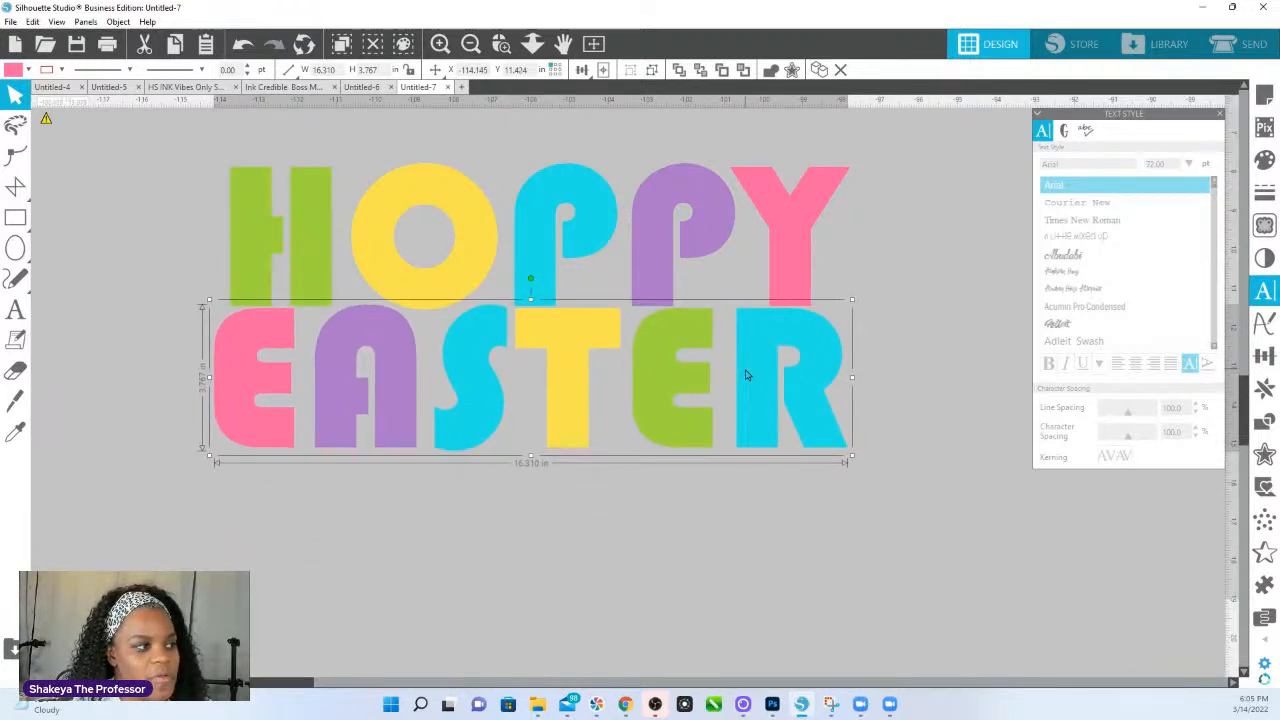
drag(852, 458, 1119, 578)
drag(726, 409, 617, 405)
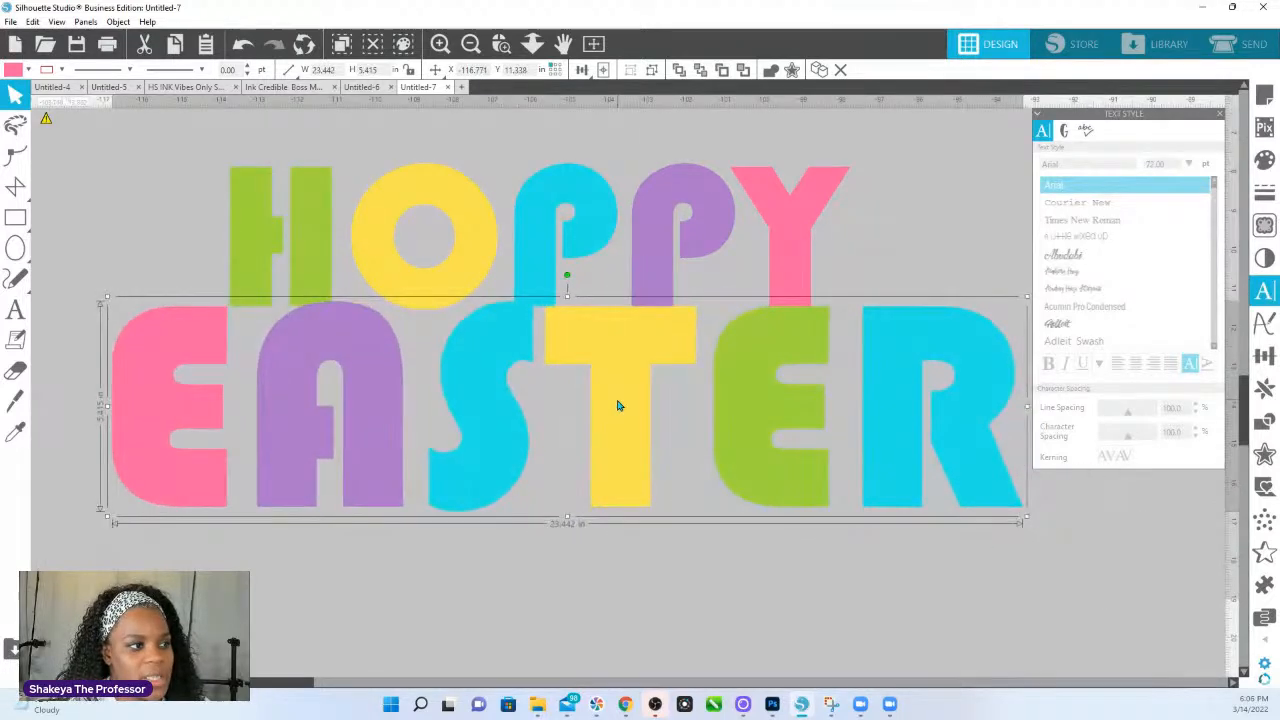
click(532, 43)
drag(580, 337, 590, 400)
key(Escape)
drag(723, 379, 722, 388)
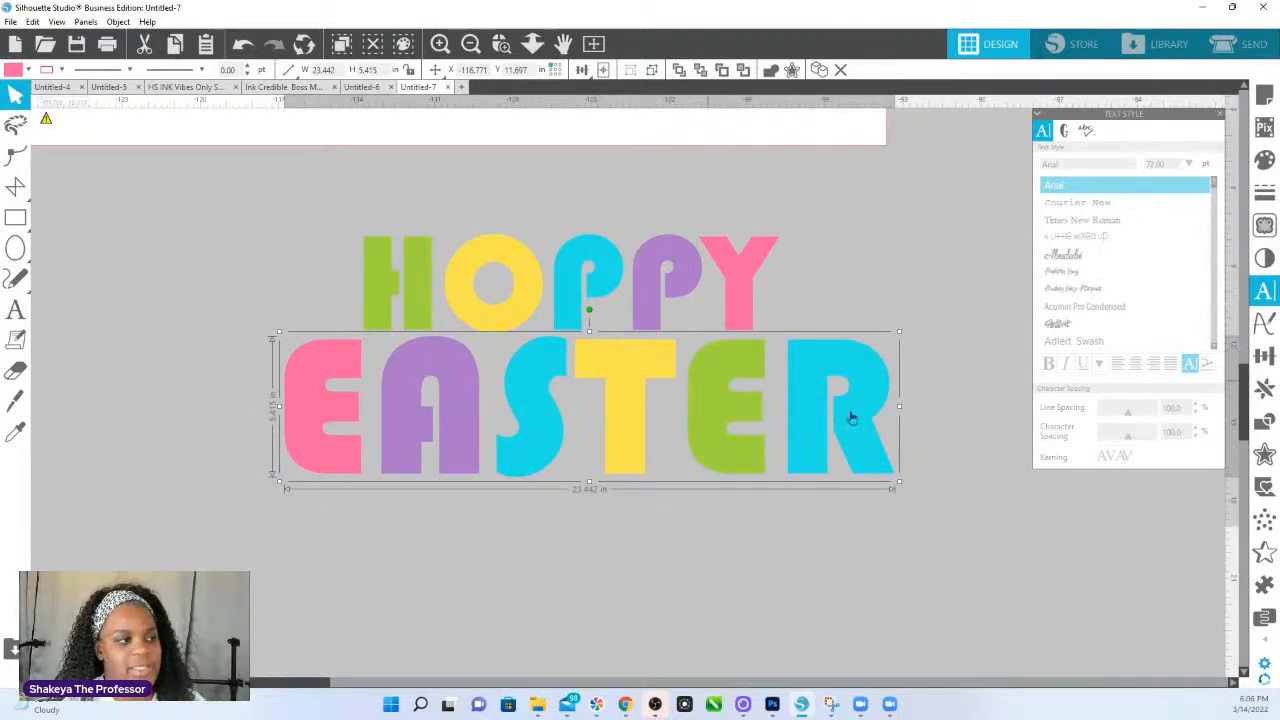
- Shrink EASTER to about 19.4 in wide and recenter it close beneath HOPPY
drag(899, 483, 792, 458)
drag(760, 417, 794, 412)
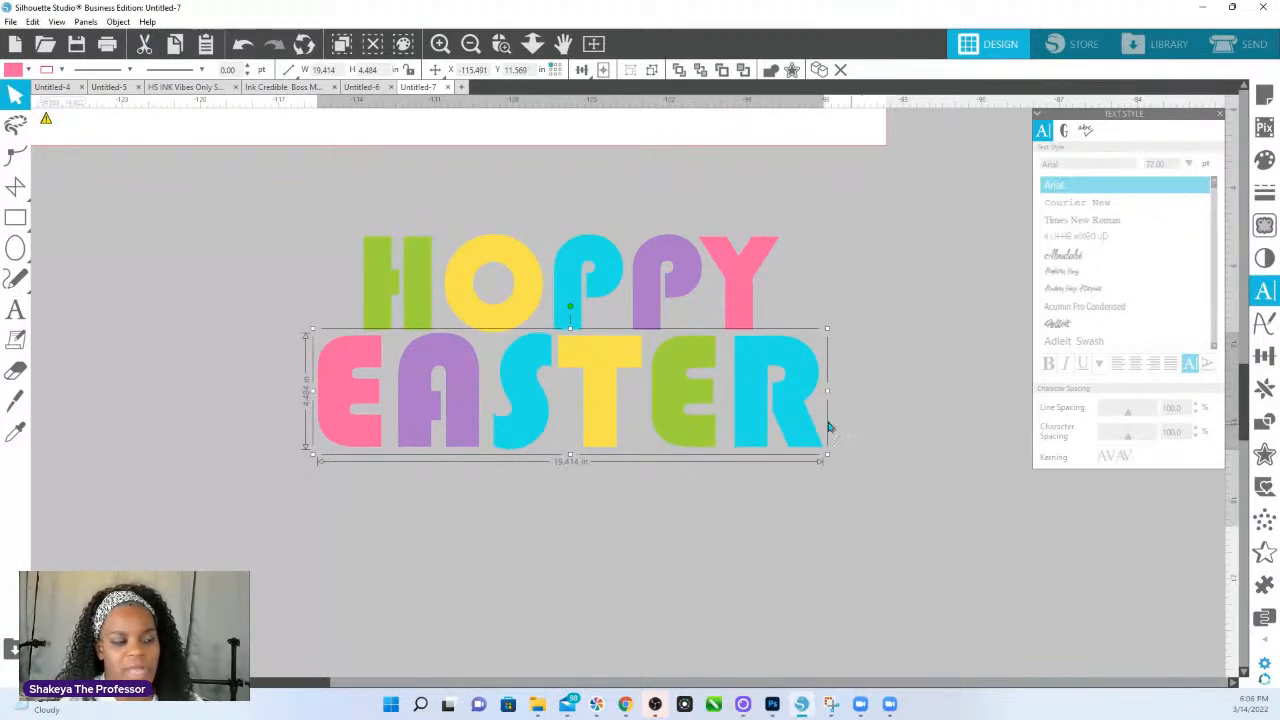
- Select HOPPY and EASTER together, group them, and ungroup everything down to separate letters
click(897, 433)
right_click(807, 401)
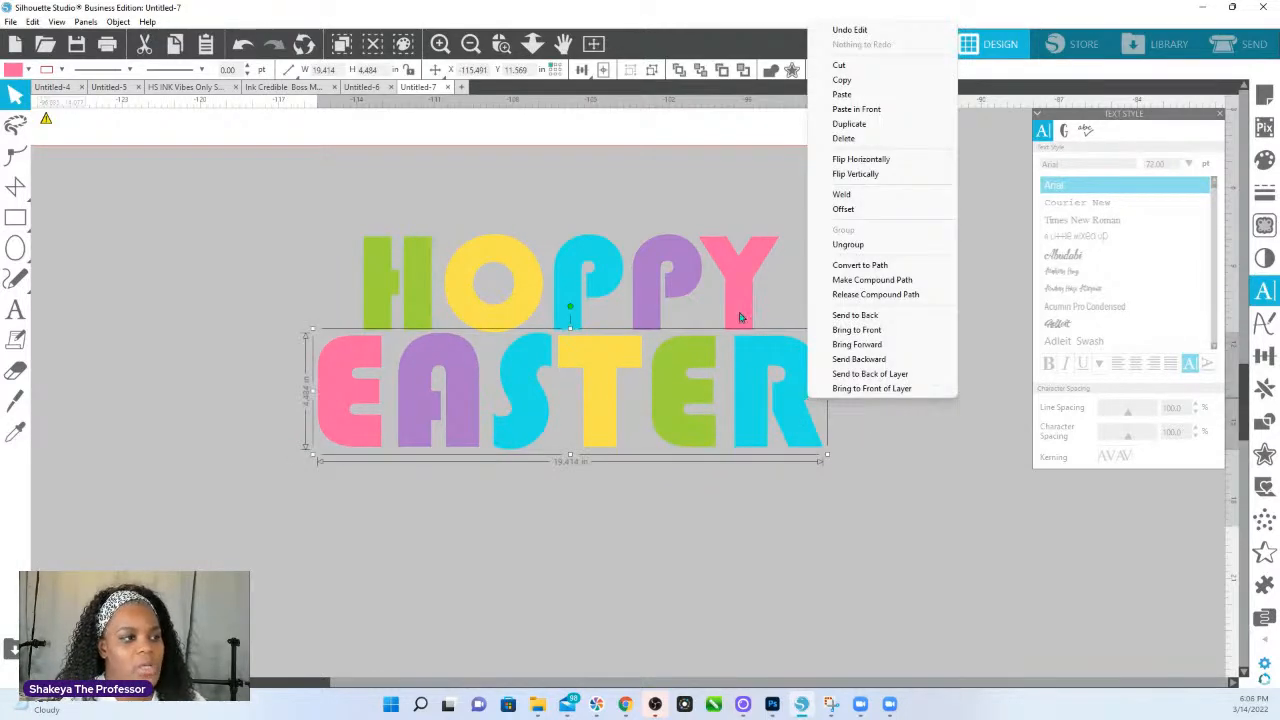
drag(231, 217, 730, 459)
right_click(735, 408)
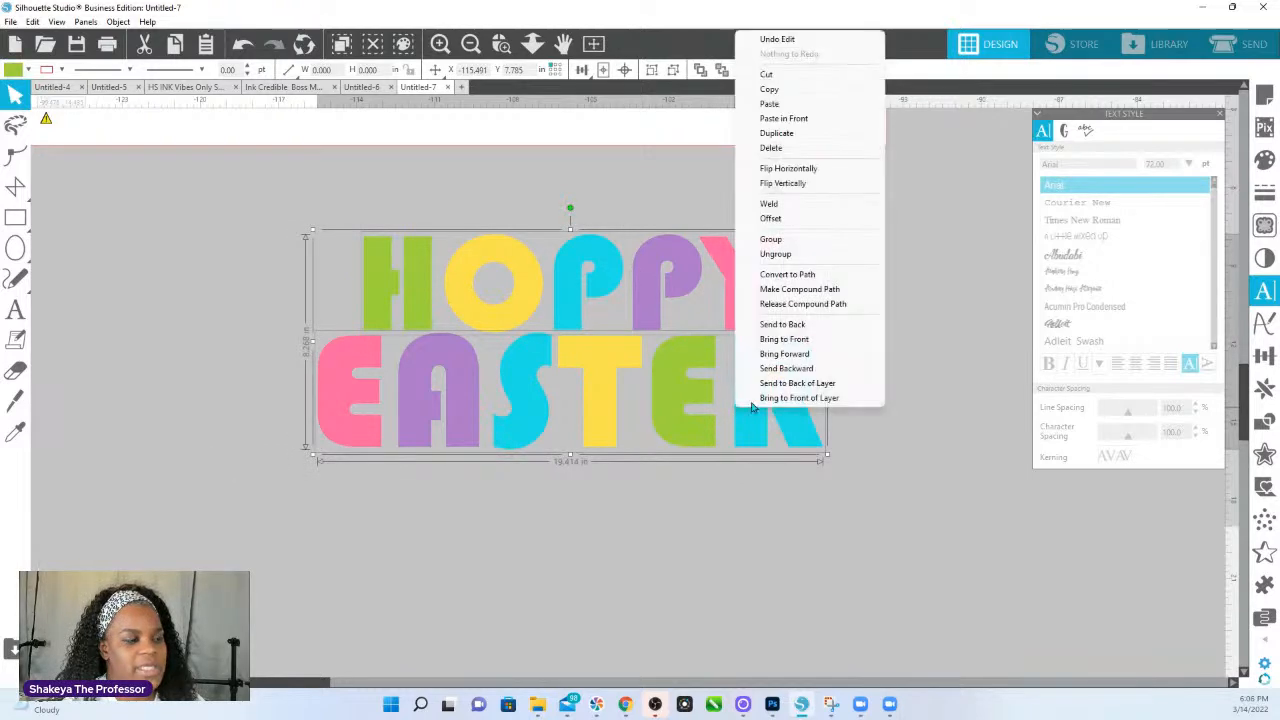
click(775, 242)
right_click(674, 244)
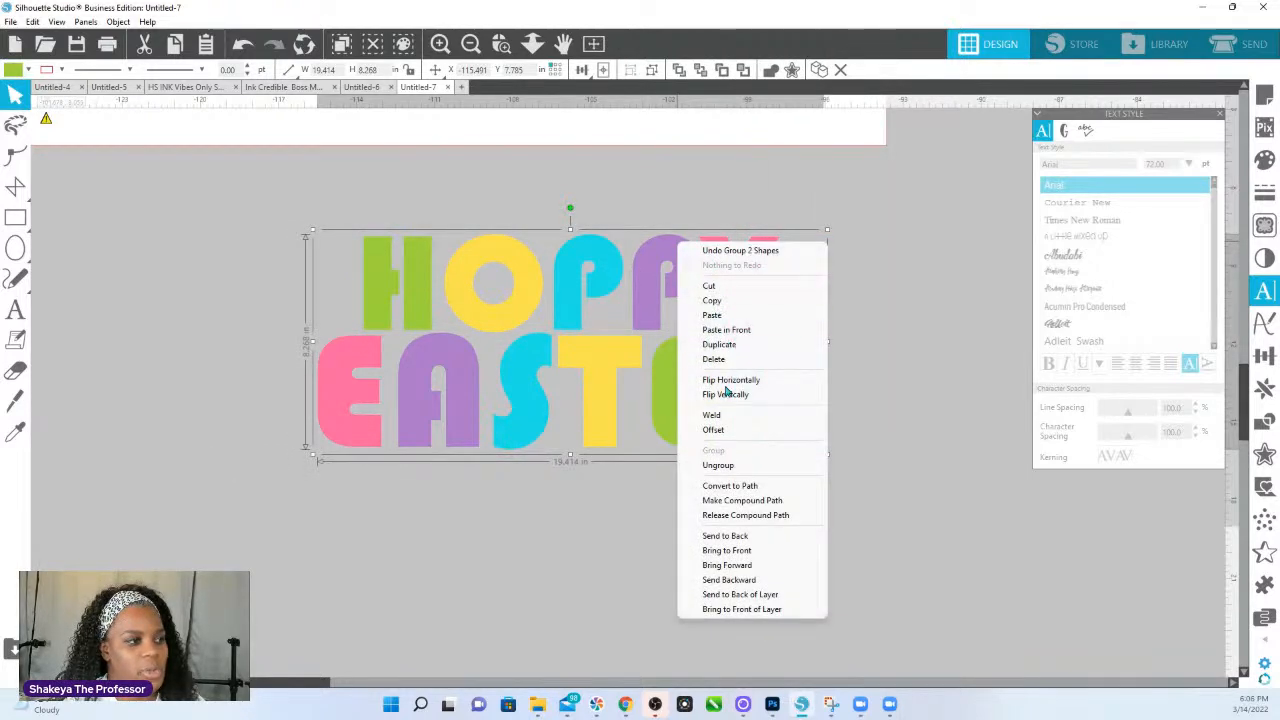
click(717, 467)
right_click(636, 346)
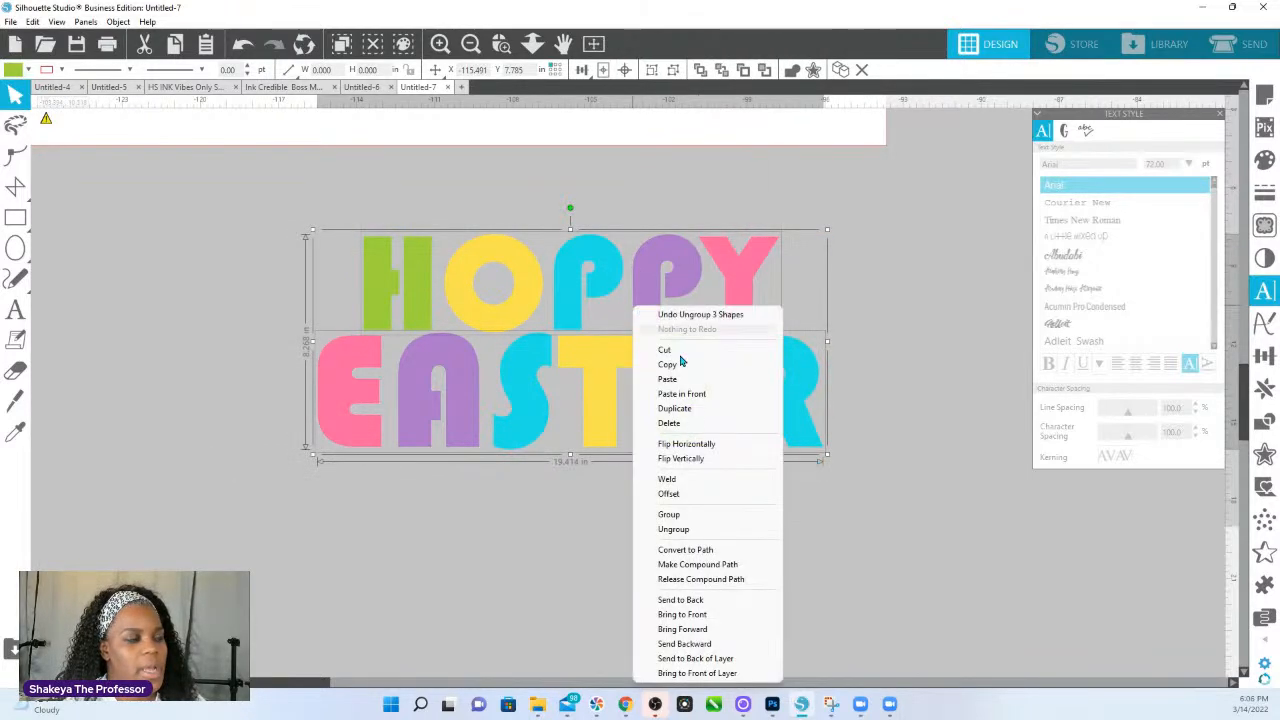
click(697, 533)
click(697, 559)
- Group the blue letters: the first P of HOPPY with the S and R of EASTER
click(544, 436)
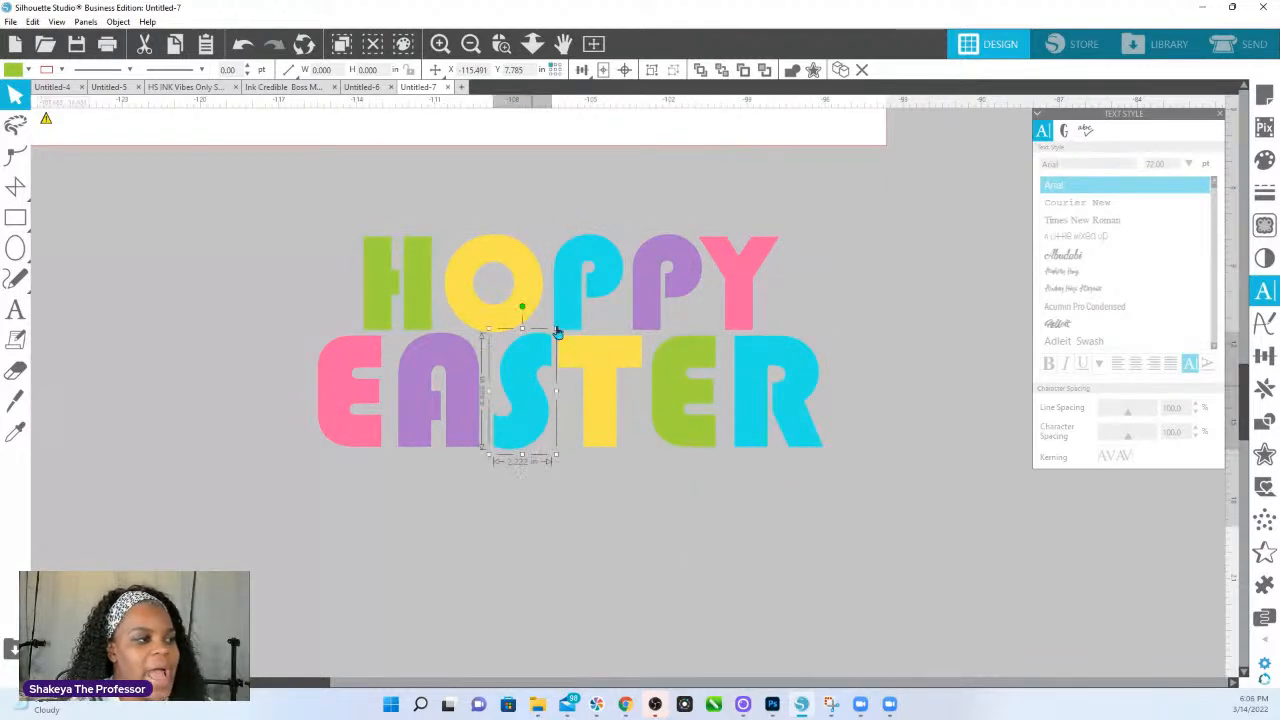
shift+click(567, 293)
shift+click(788, 384)
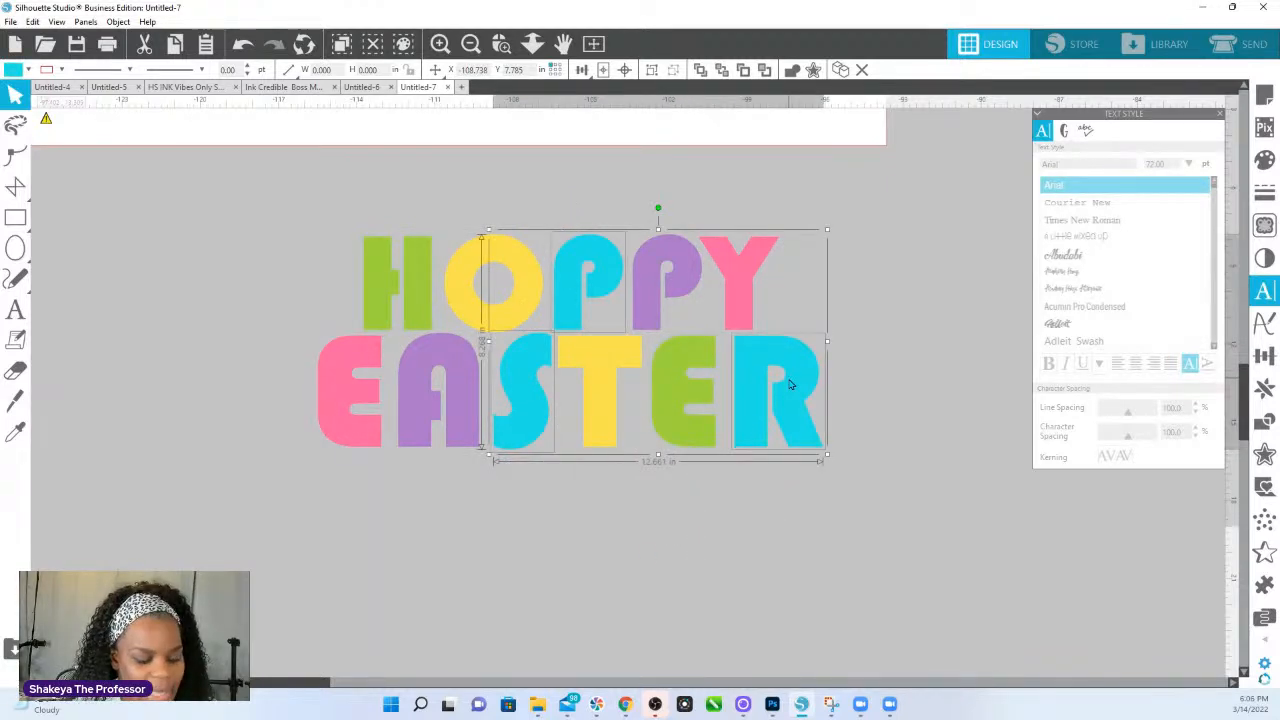
- Group the yellow O and T into one object and the purple P and A into another
click(528, 308)
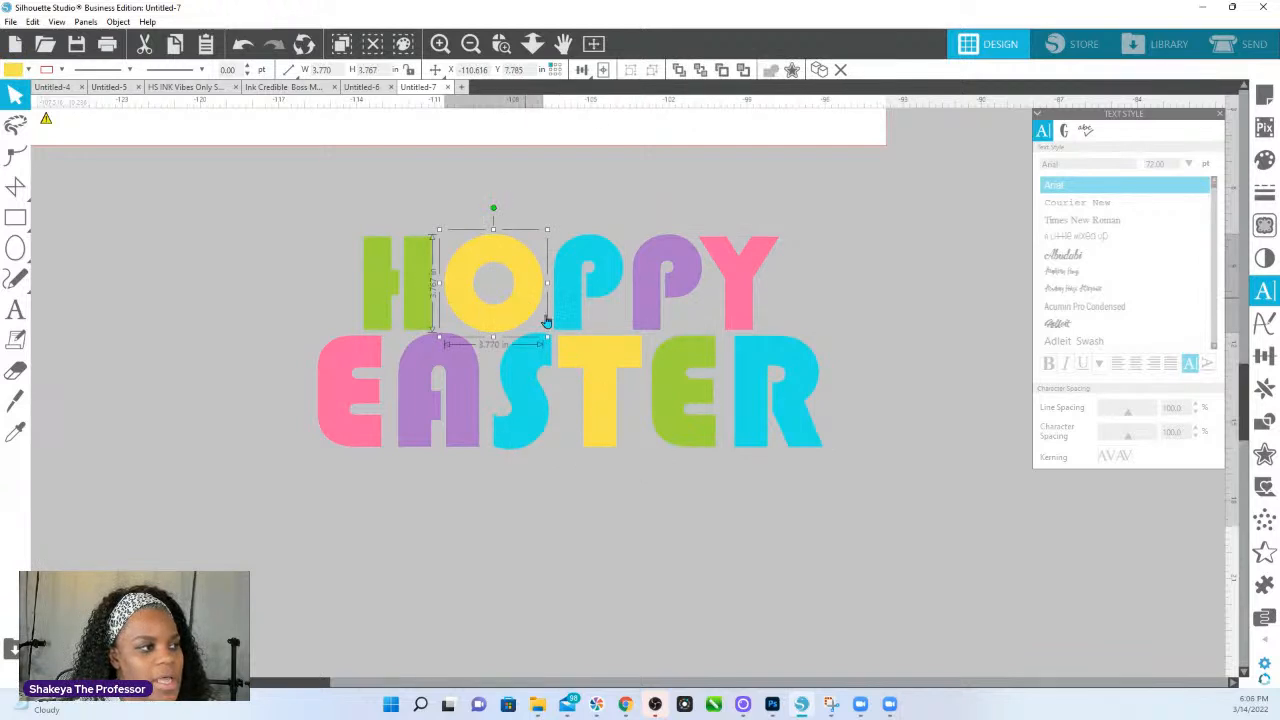
shift+click(586, 358)
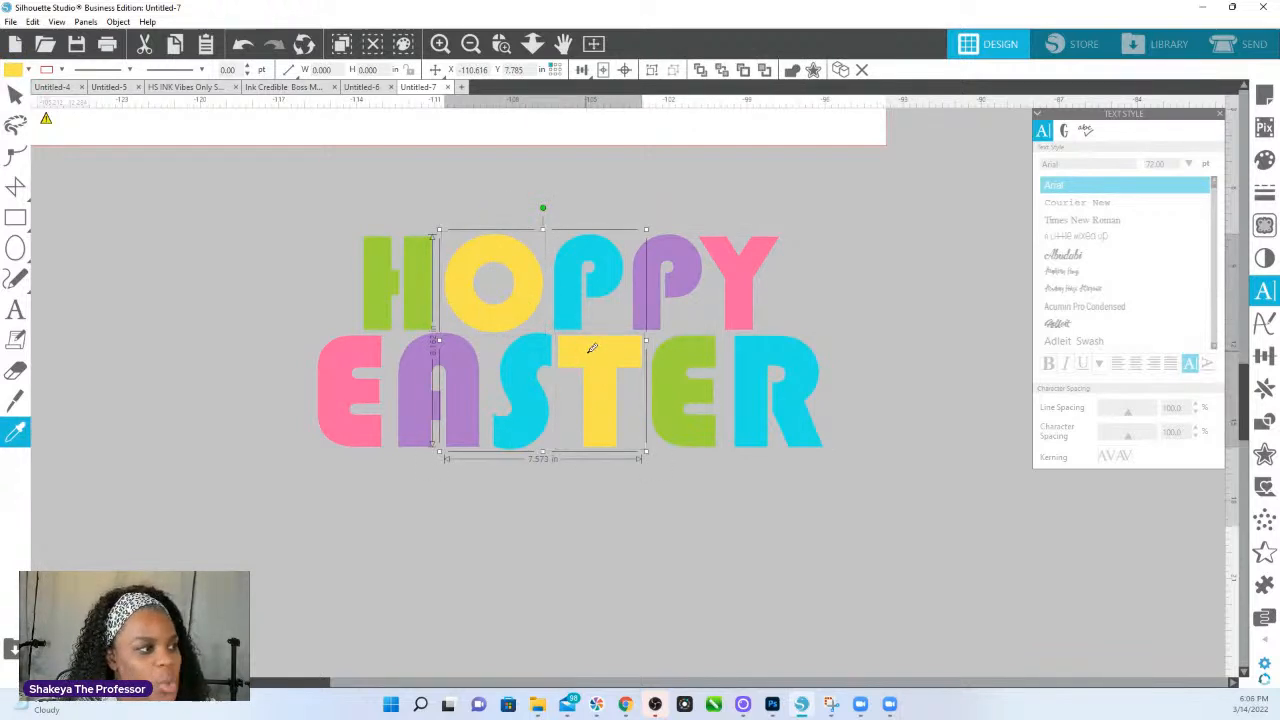
click(646, 309)
shift+click(466, 396)
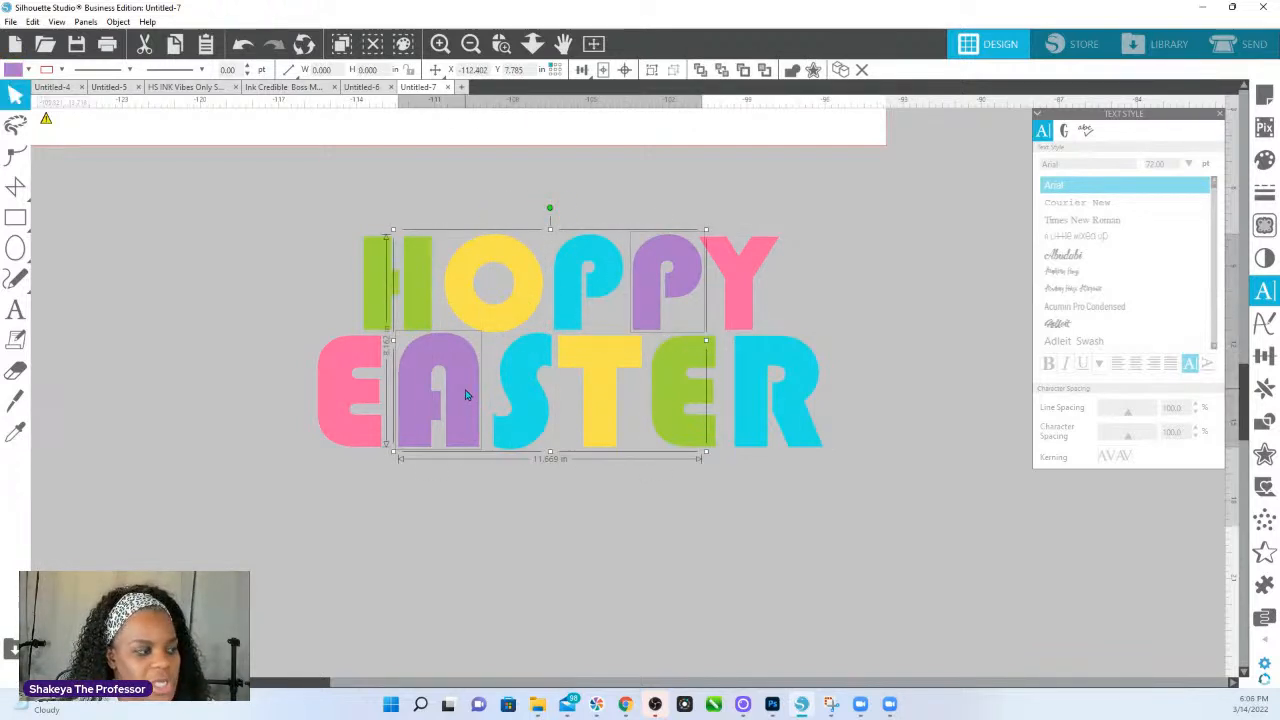
key(i)
click(470, 386)
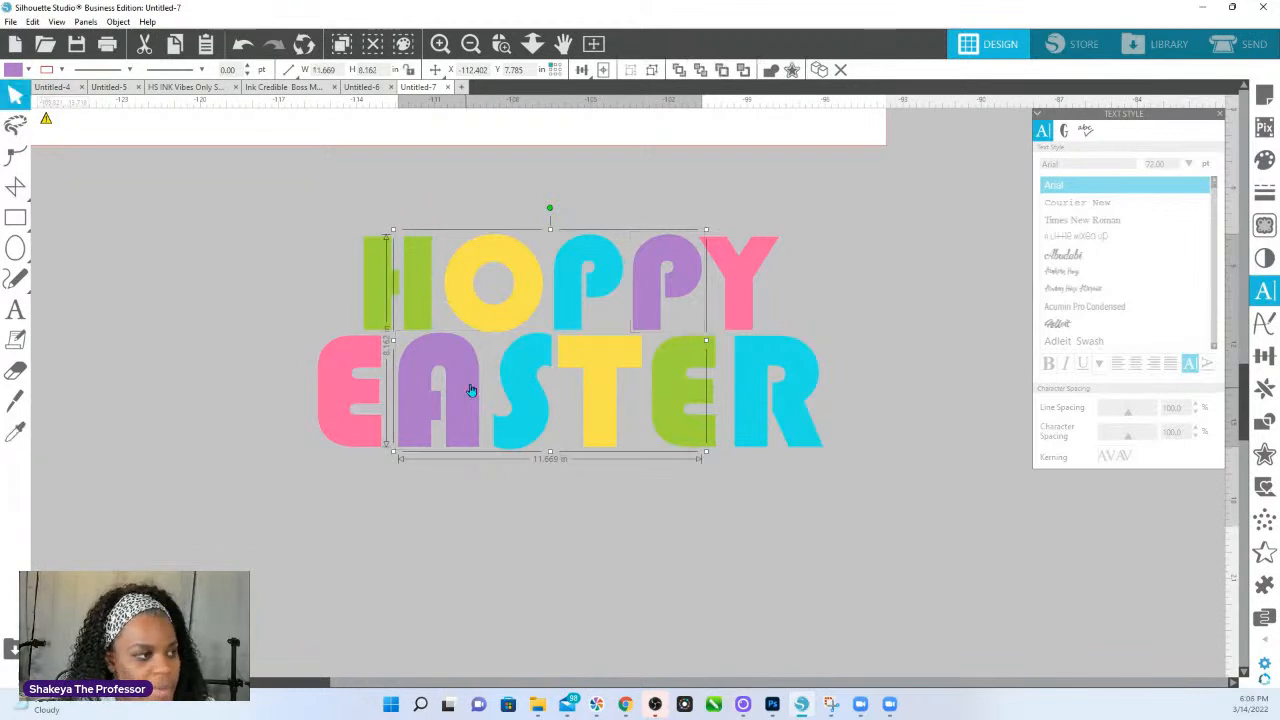
- Group the green H and E into one object and the pink E and Y into another
click(400, 314)
shift+click(679, 401)
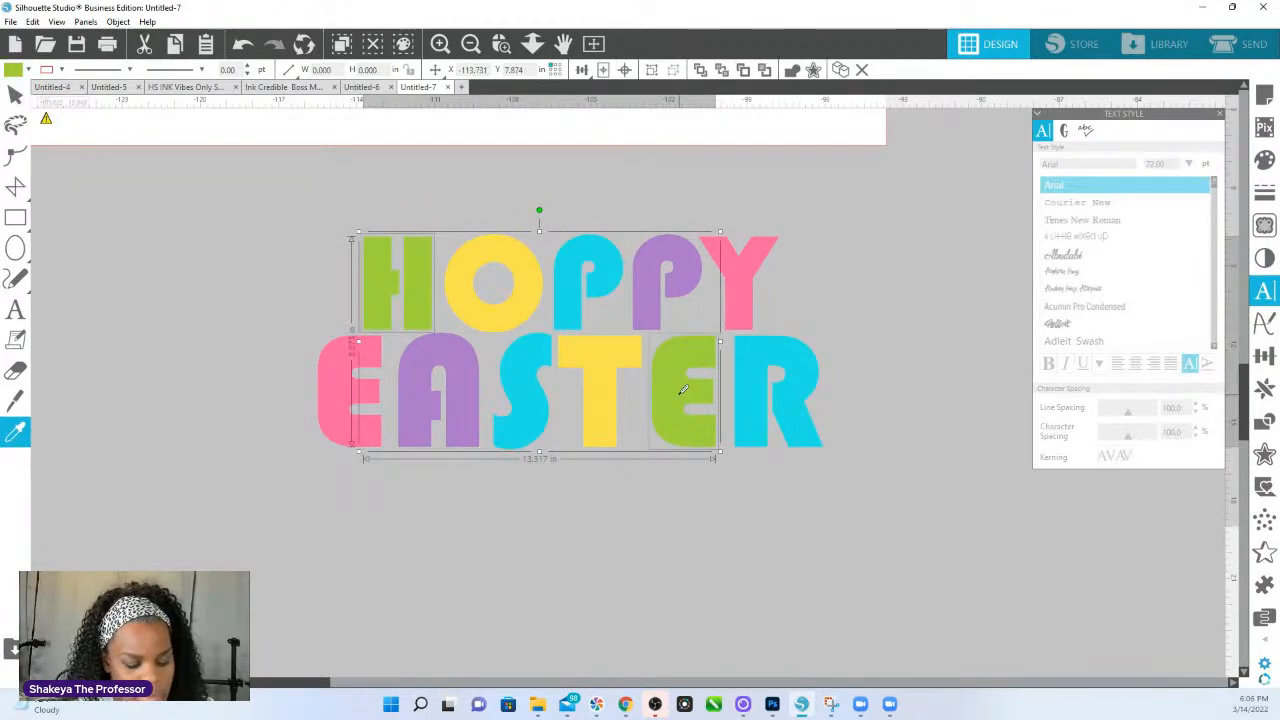
key(ctrl+g)
click(346, 387)
shift+click(742, 272)
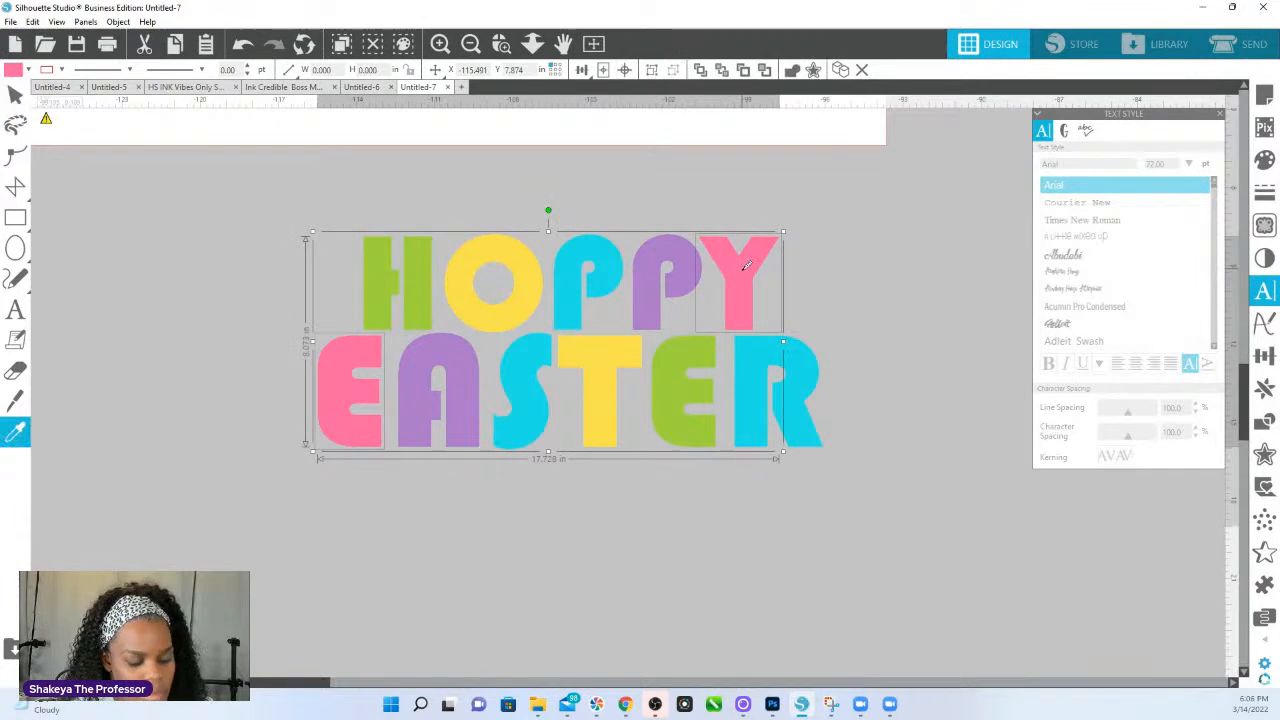
key(ctrl+g)
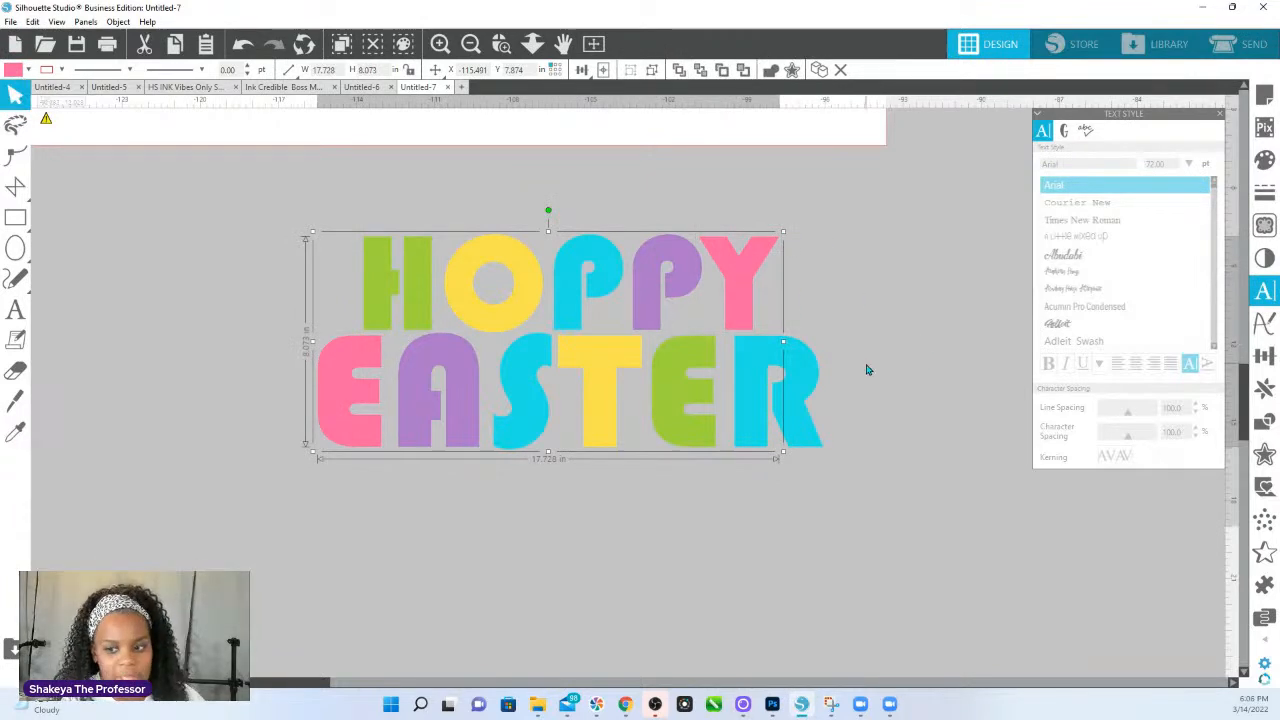
- Open the fill colors and fill the pink E and Y group with the rust brown of a saved palette
click(1265, 161)
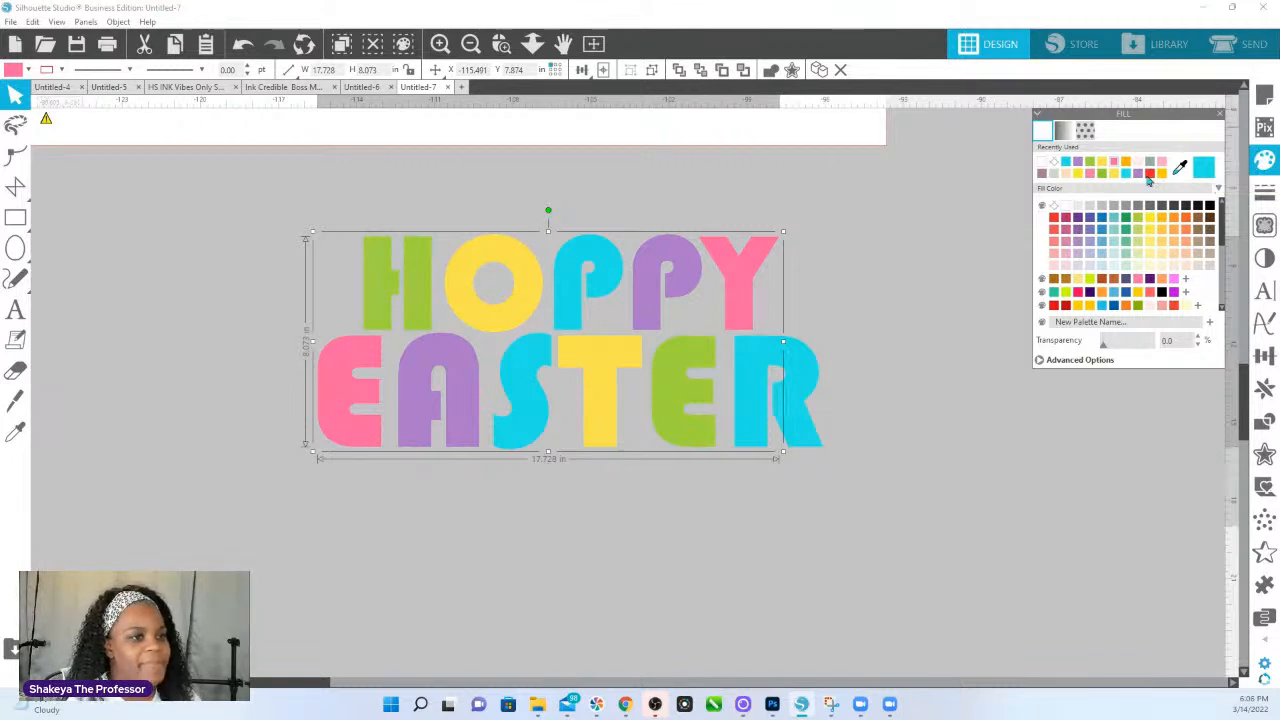
scroll(1122, 291, down, 5)
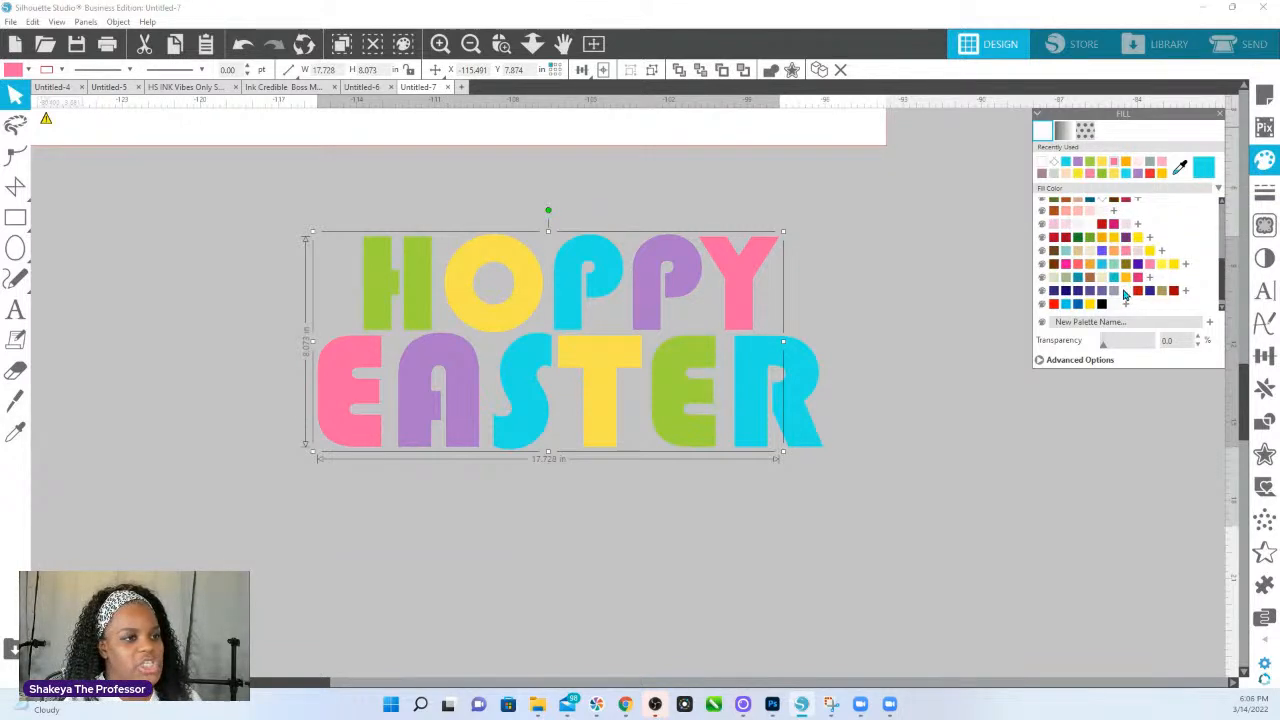
click(1054, 212)
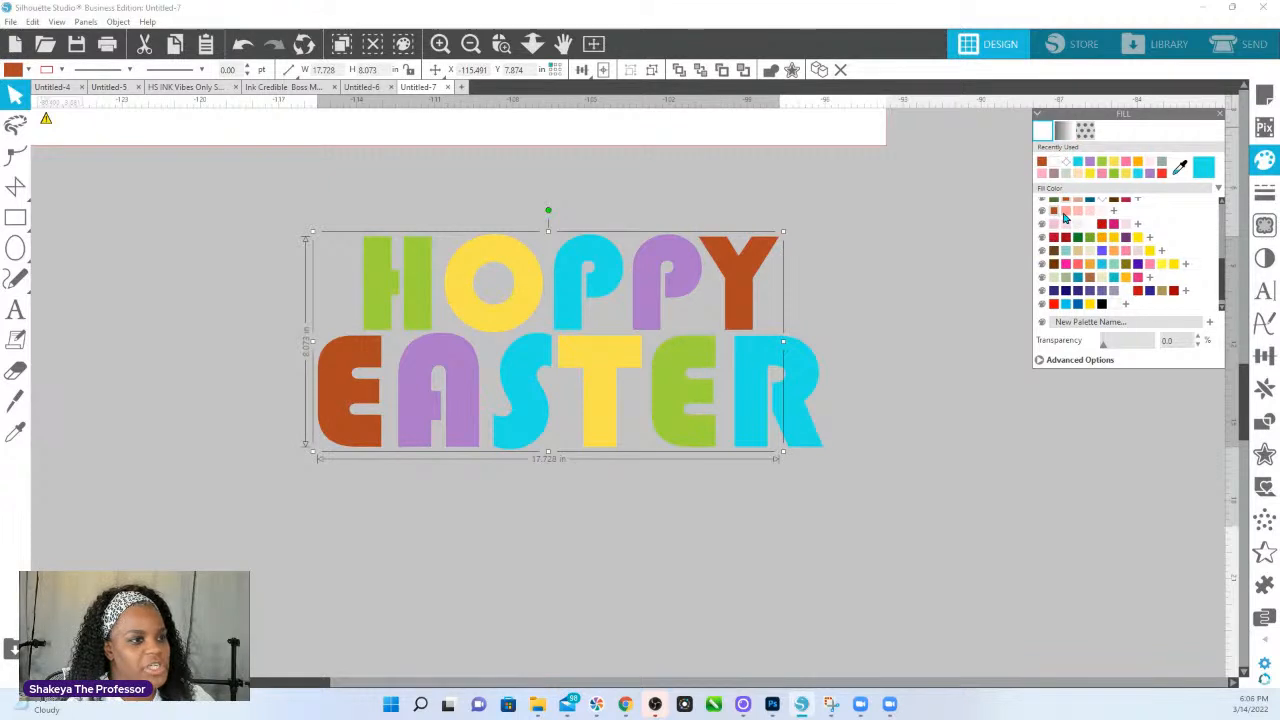
- Fill the purple letters with salmon pink and the blue and yellow letters with a lighter salmon pink from the same palette
click(685, 288)
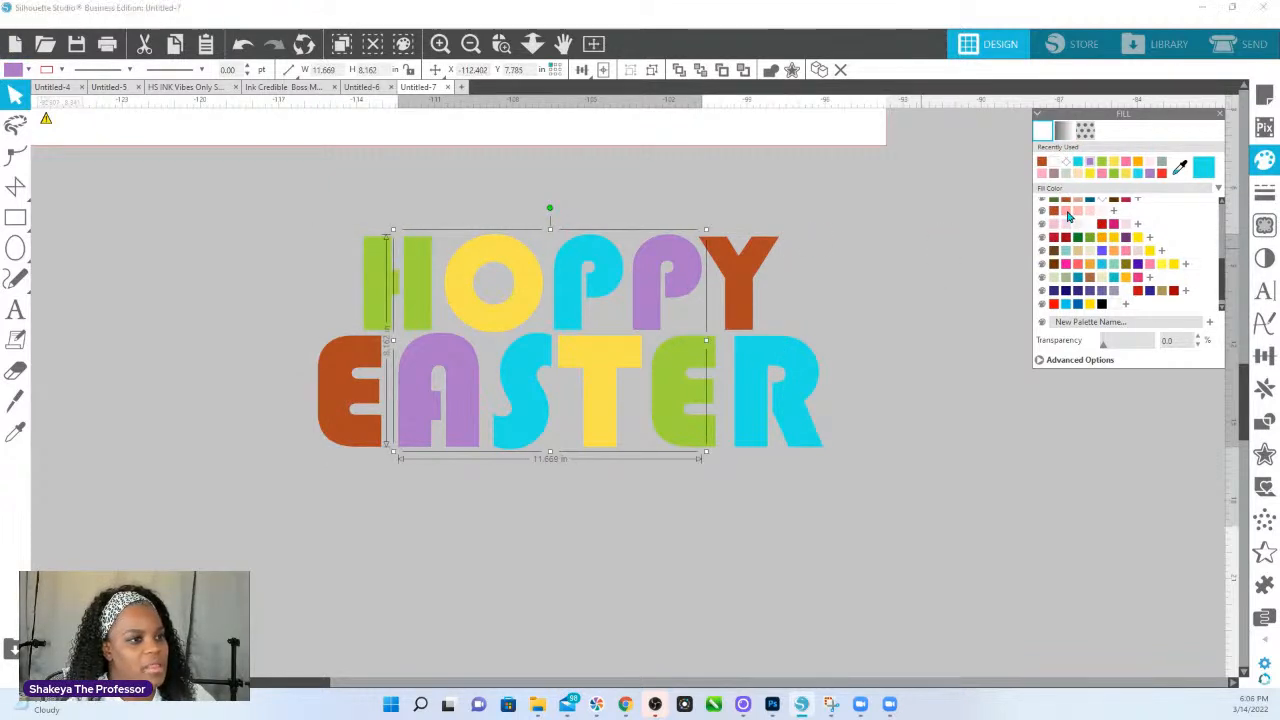
click(1066, 211)
click(600, 271)
click(1066, 212)
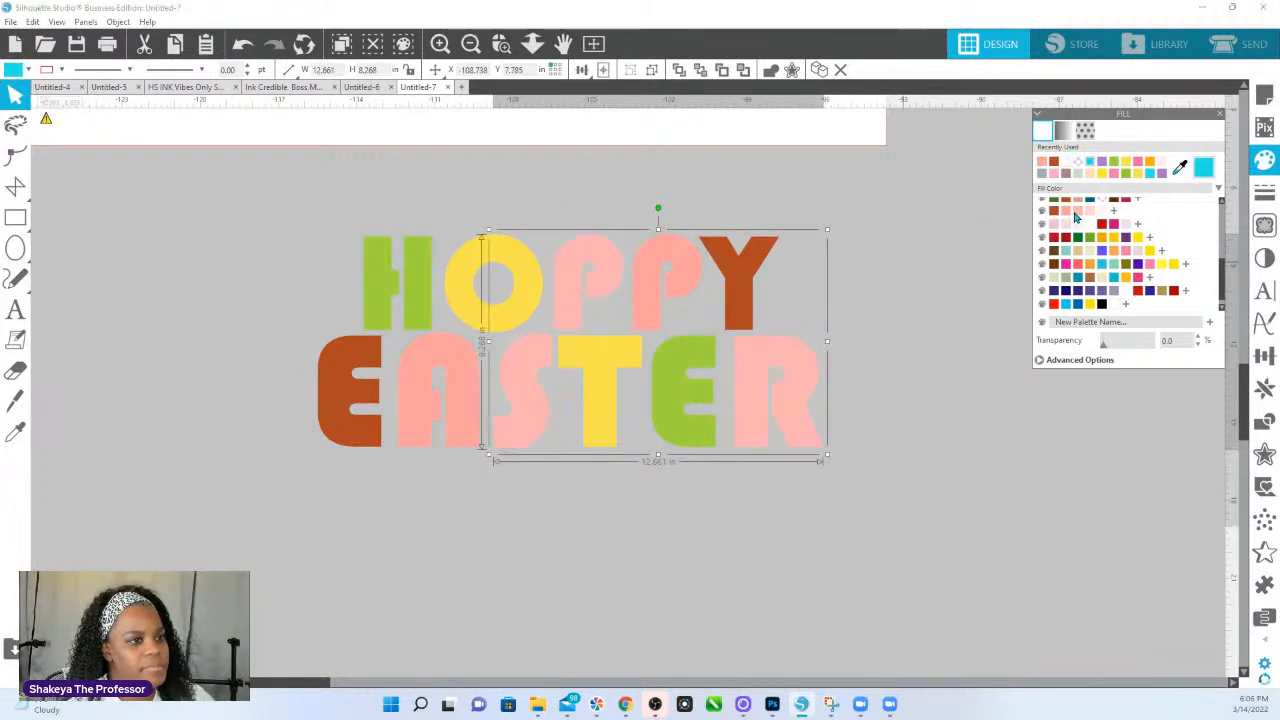
click(522, 275)
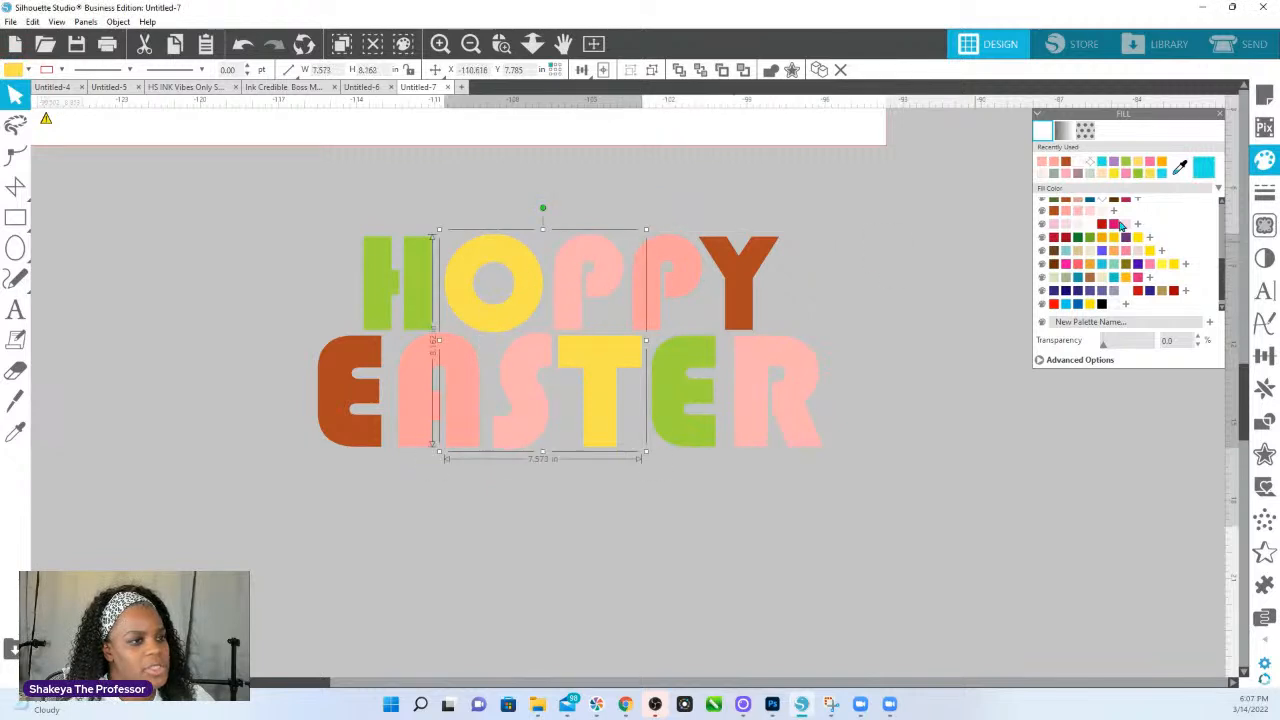
click(1080, 213)
- Fill the P, S and R group with pale pink and the green H and E group with near-white pink
click(662, 279)
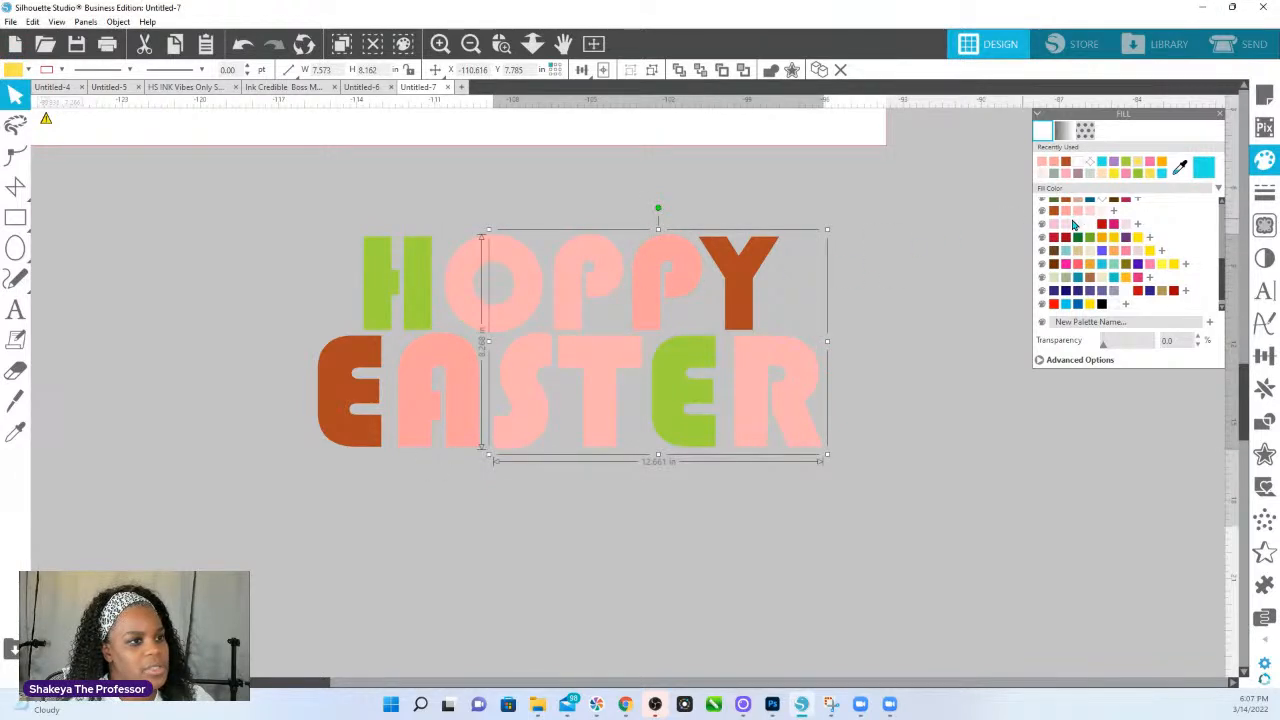
click(1093, 213)
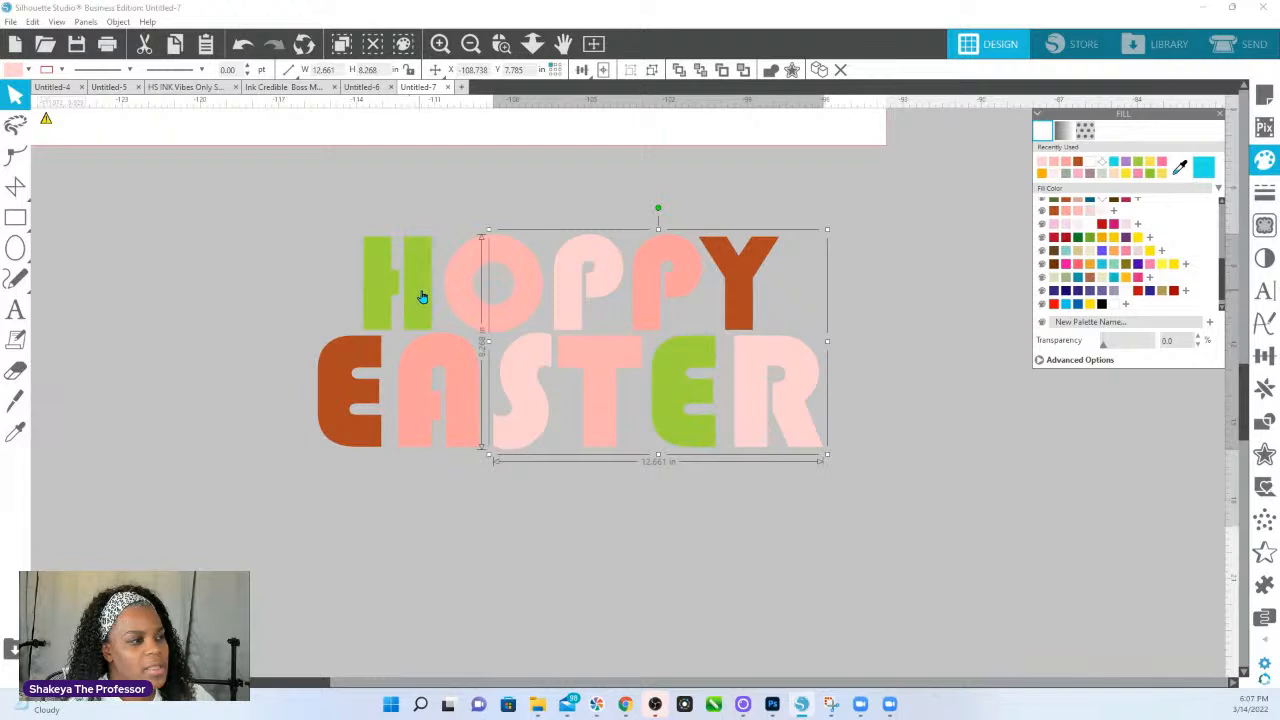
click(423, 297)
click(1102, 212)
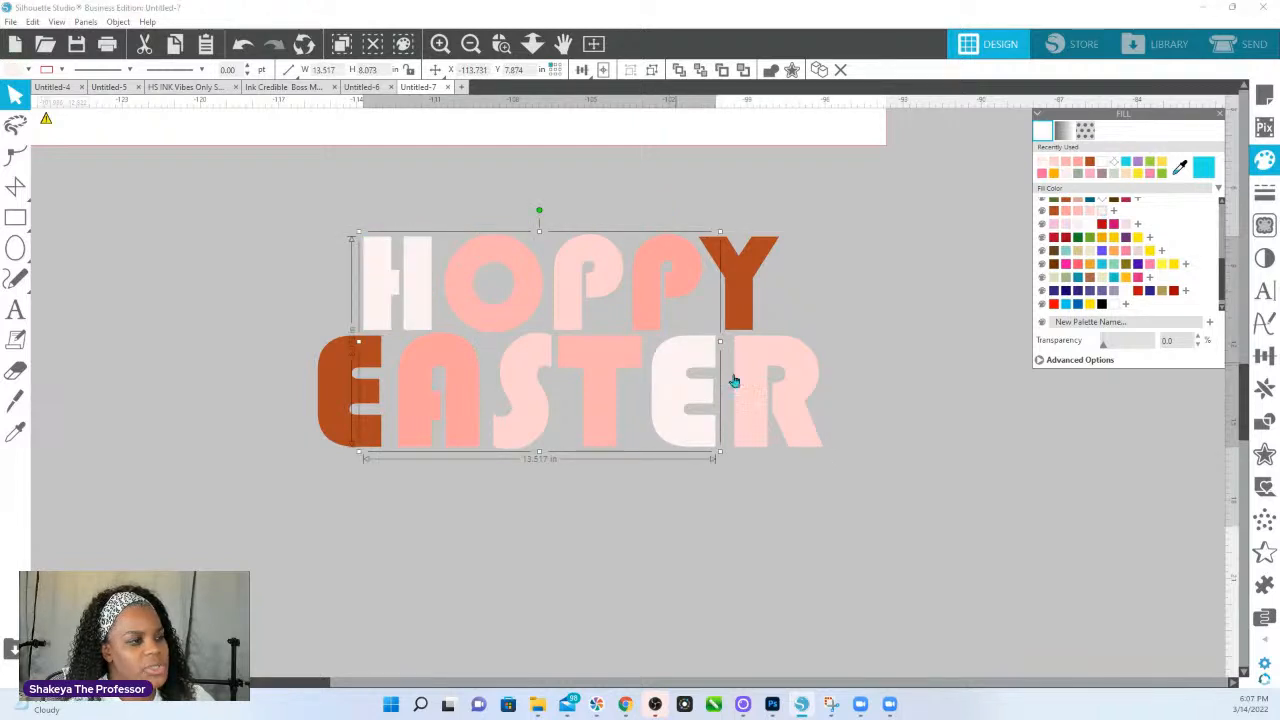
- Fill the O and T group with the palette's rust brown
click(514, 303)
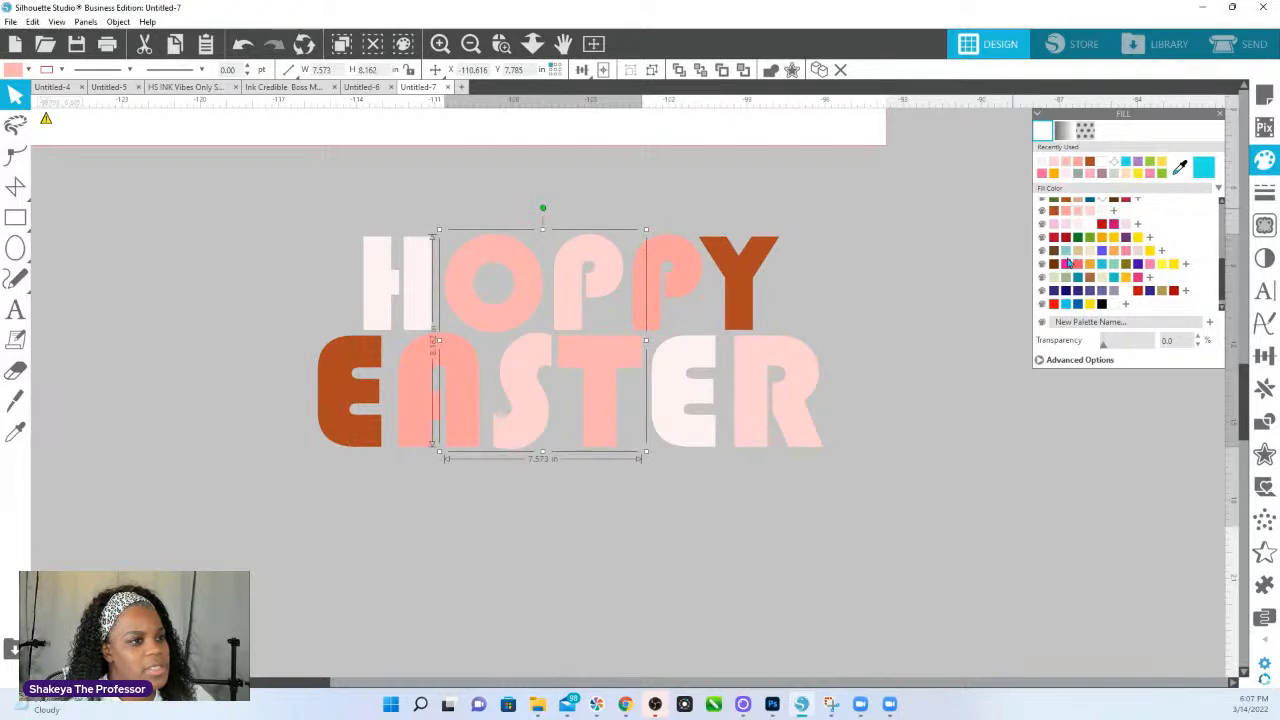
scroll(1068, 262, up, 1)
click(1055, 251)
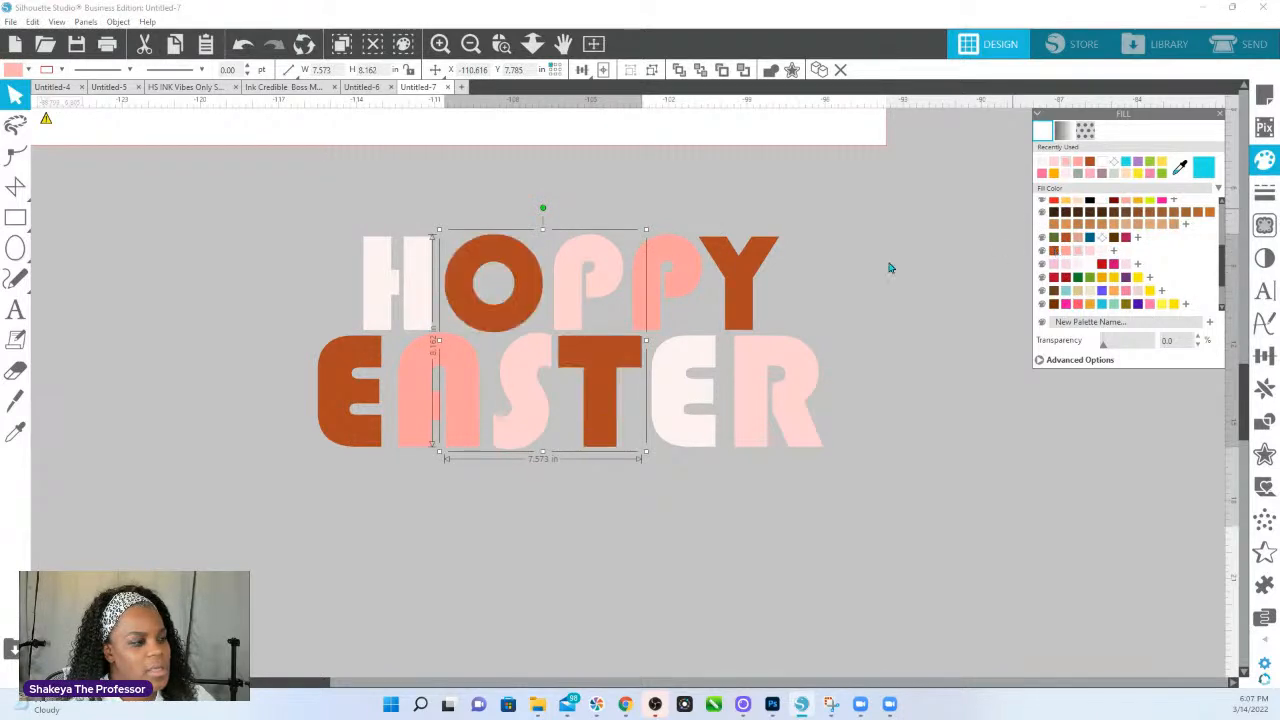
- Replace the rust brown of the Y and the first E of EASTER with light salmon pink
click(735, 280)
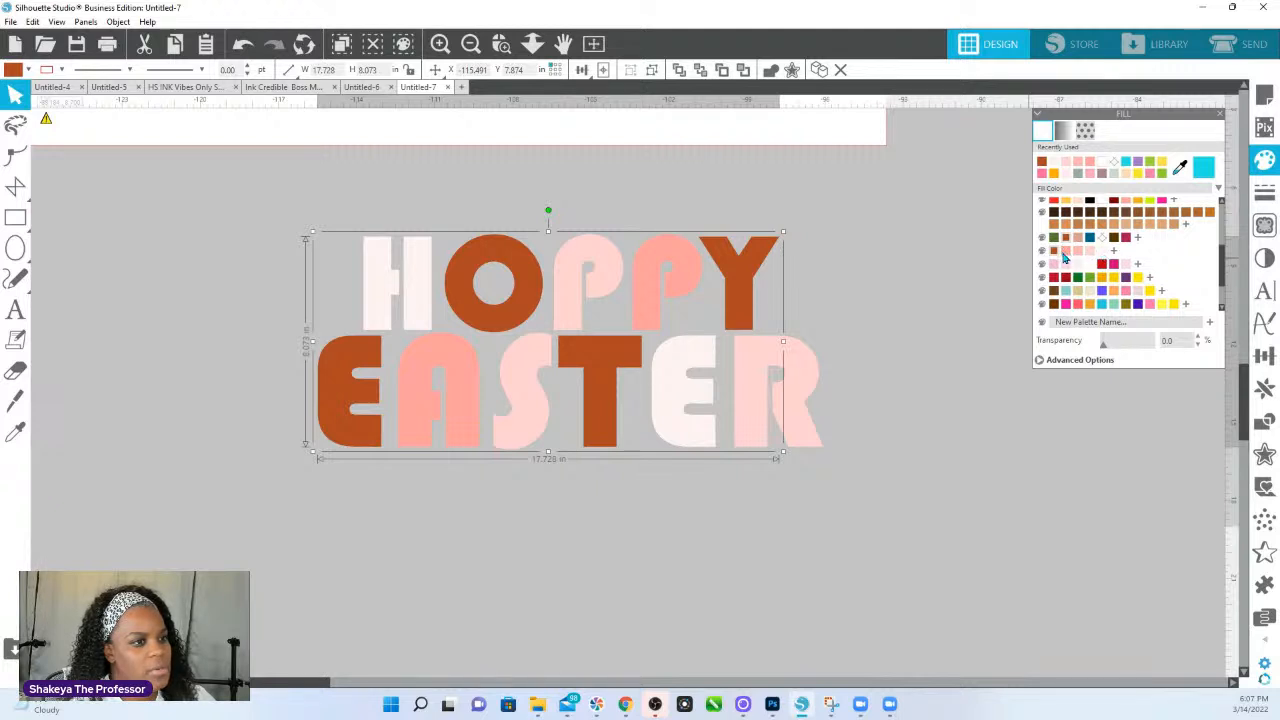
click(1064, 254)
click(1077, 256)
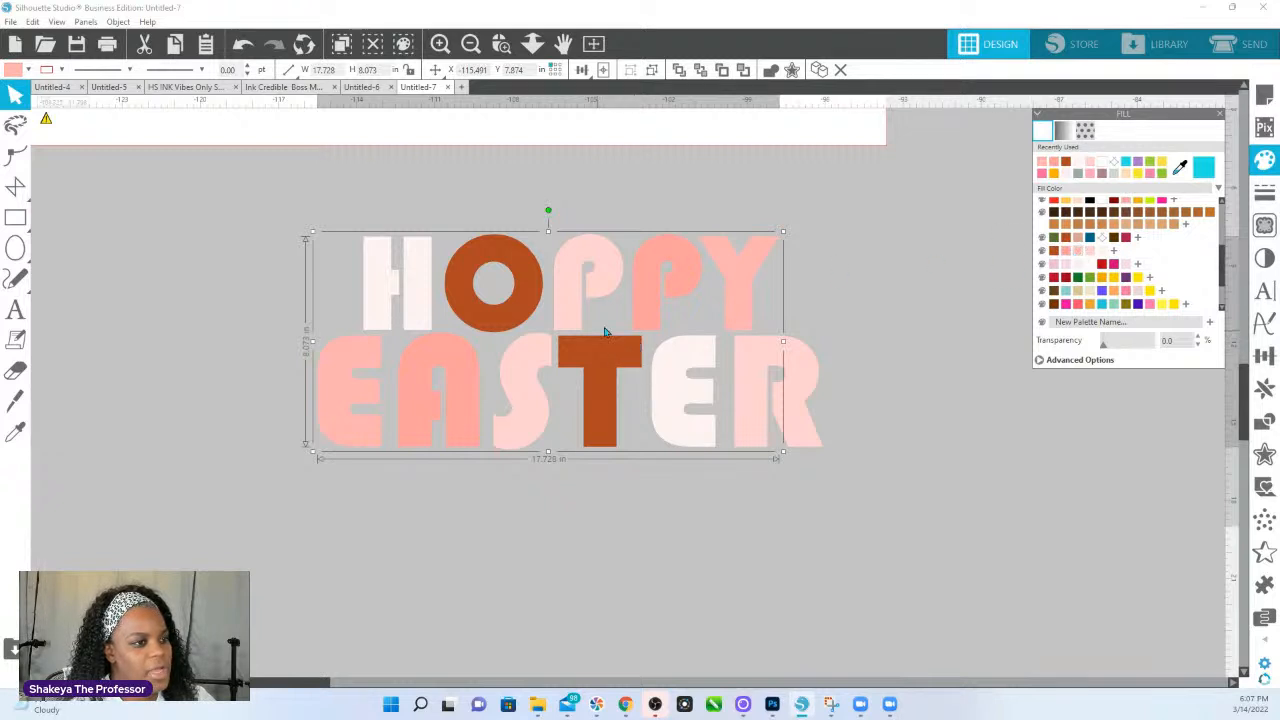
- Try the two palest pinks on the O and T group, and match it to the second P's salmon pink with the fill eyedropper
click(518, 298)
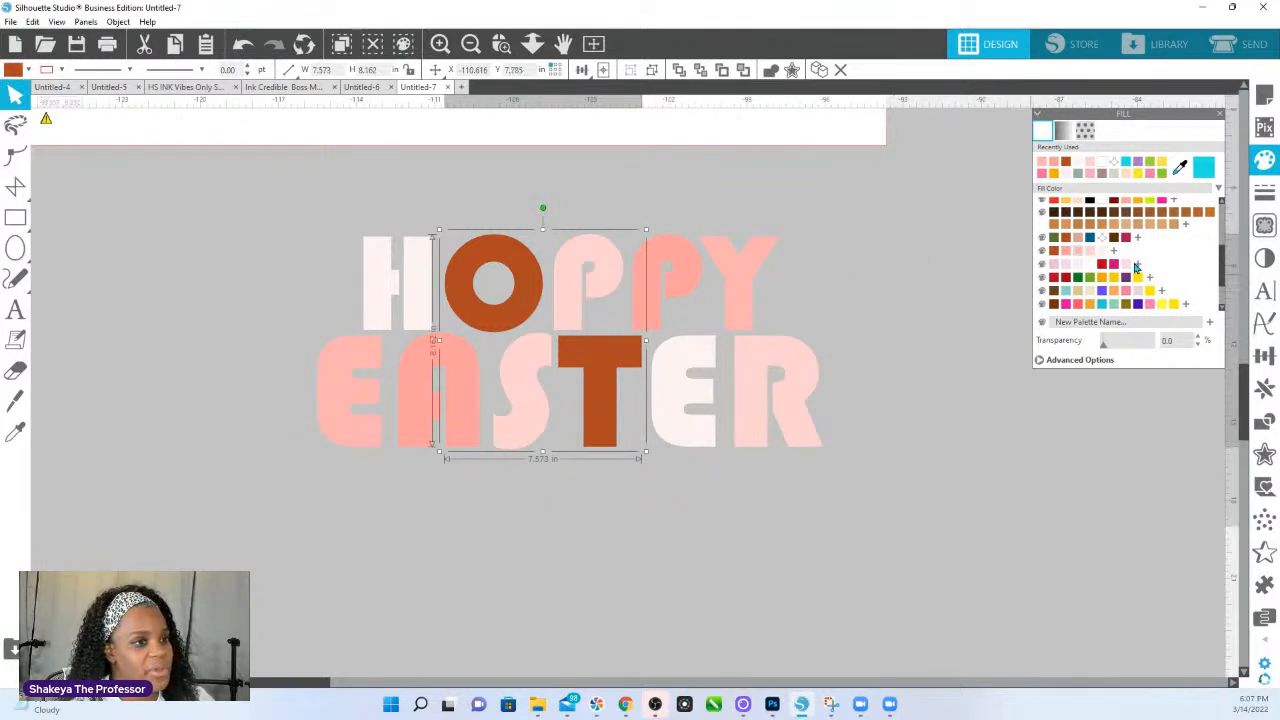
click(1101, 252)
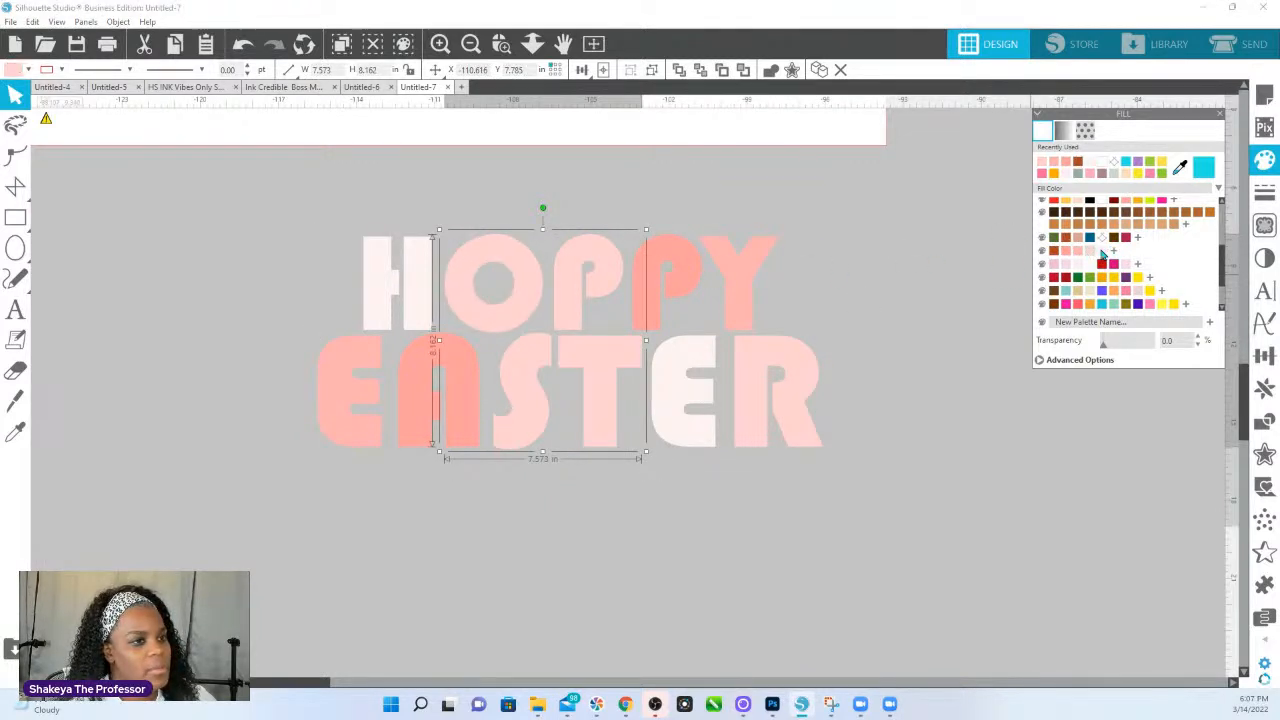
click(1101, 254)
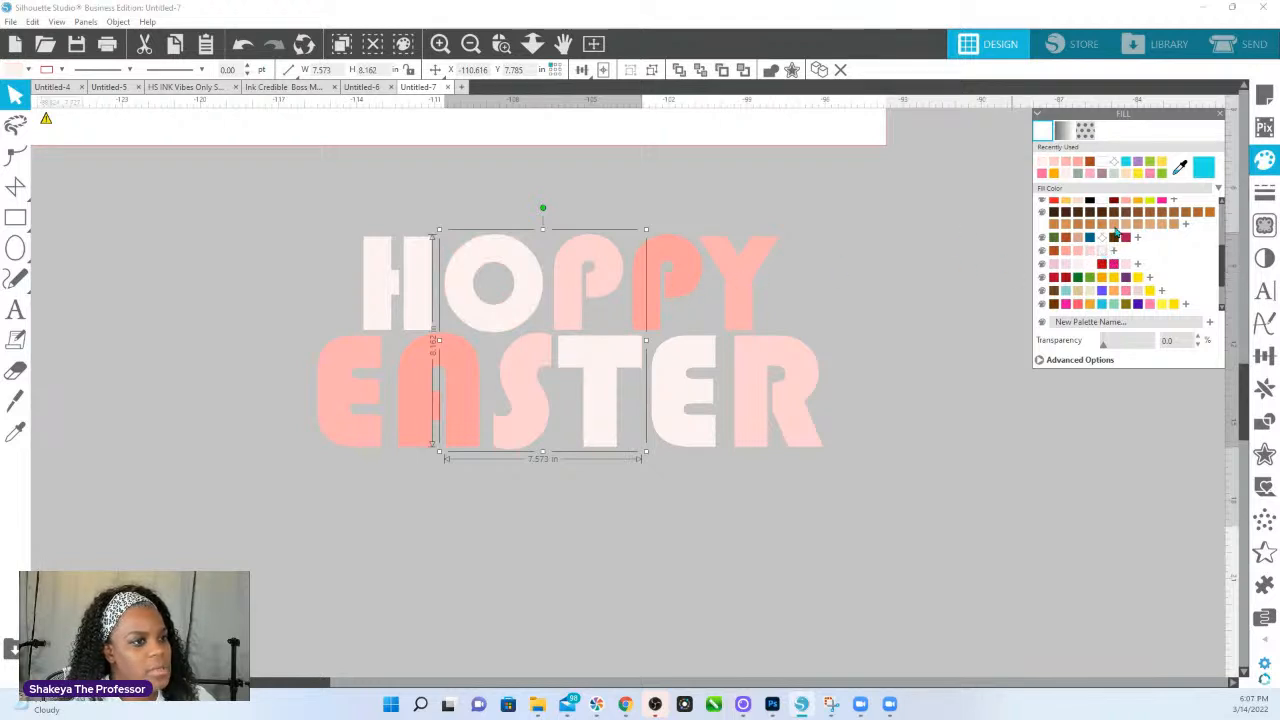
click(1178, 168)
click(692, 282)
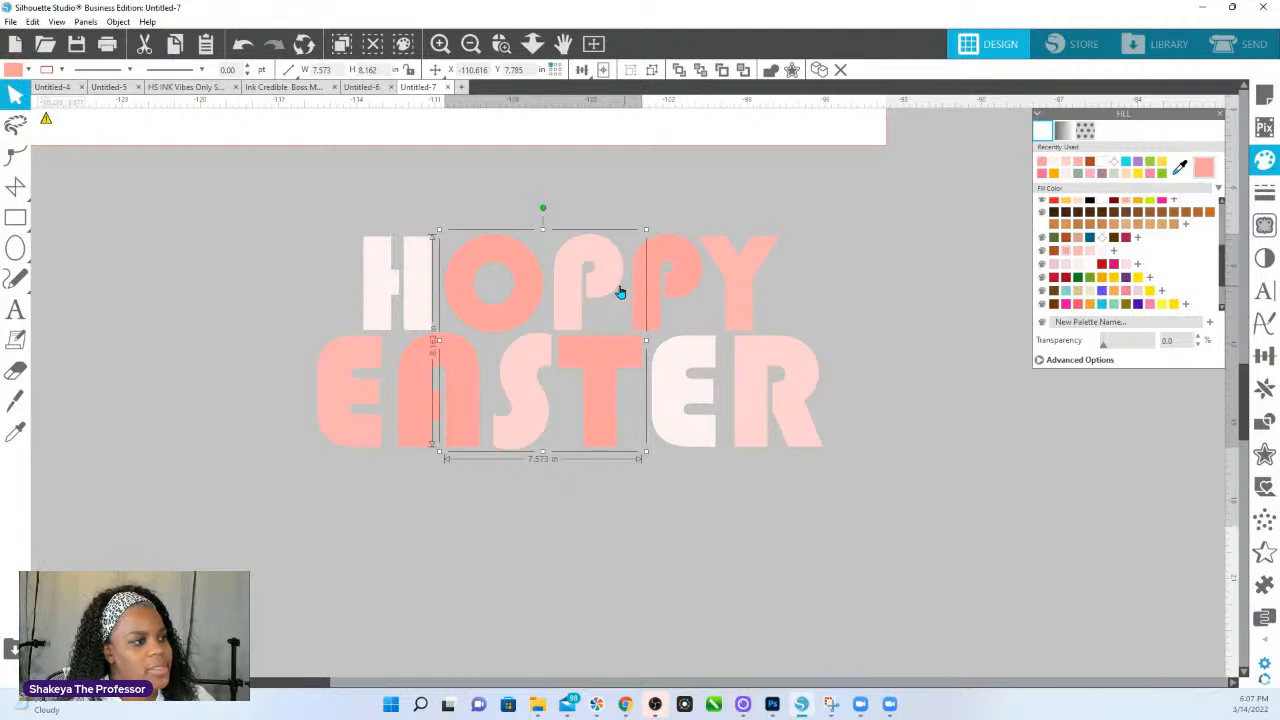
click(1001, 367)
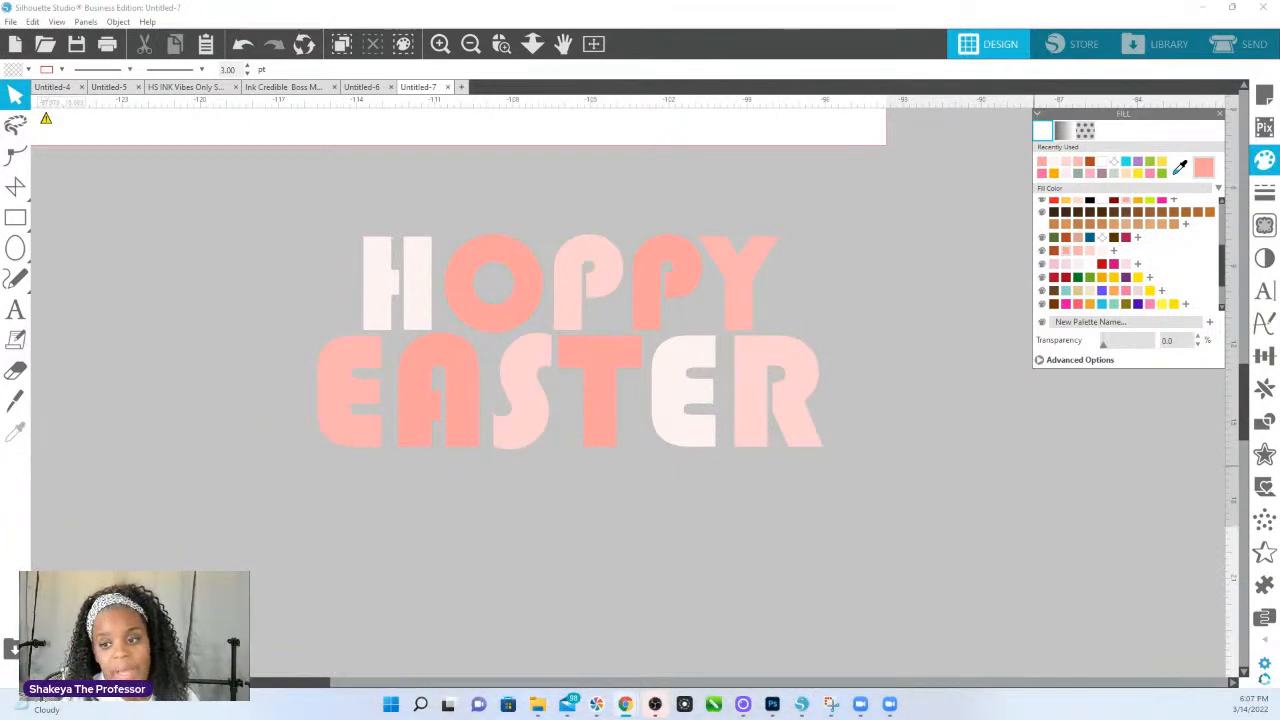
- Select the whole pink HOPPY EASTER lettering and move it further down below the page
click(532, 43)
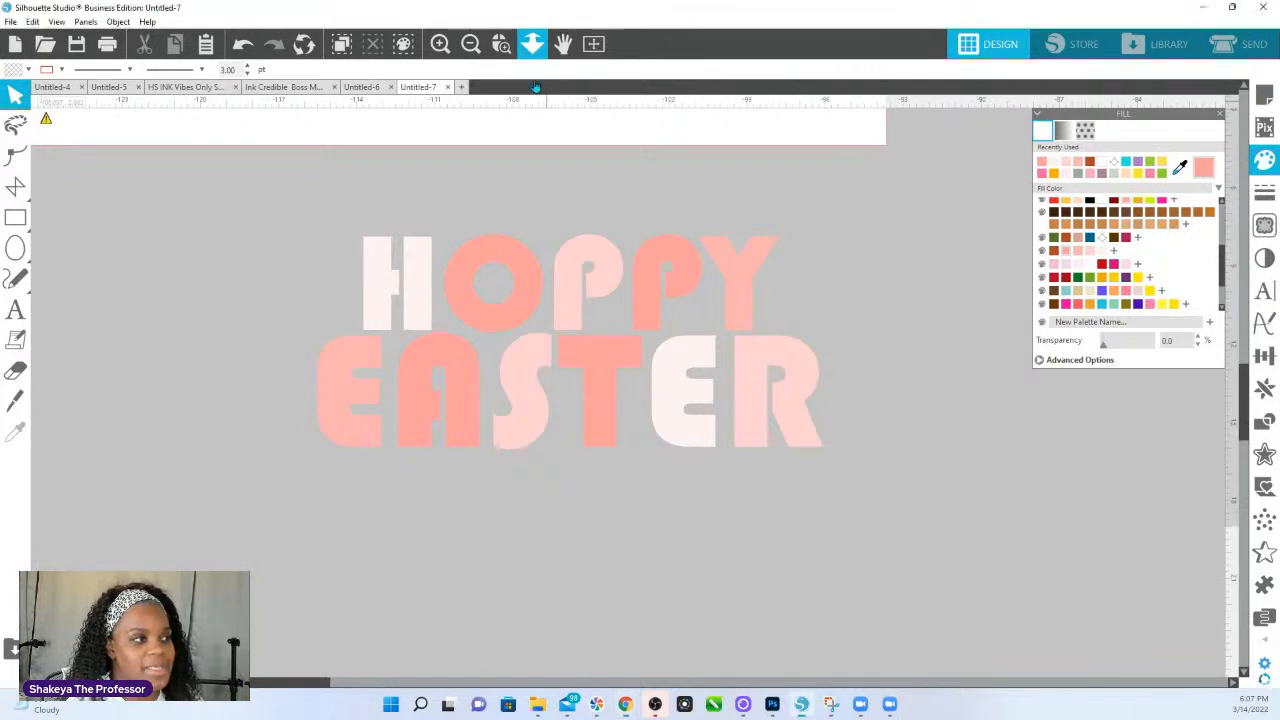
scroll(564, 328, down, 4)
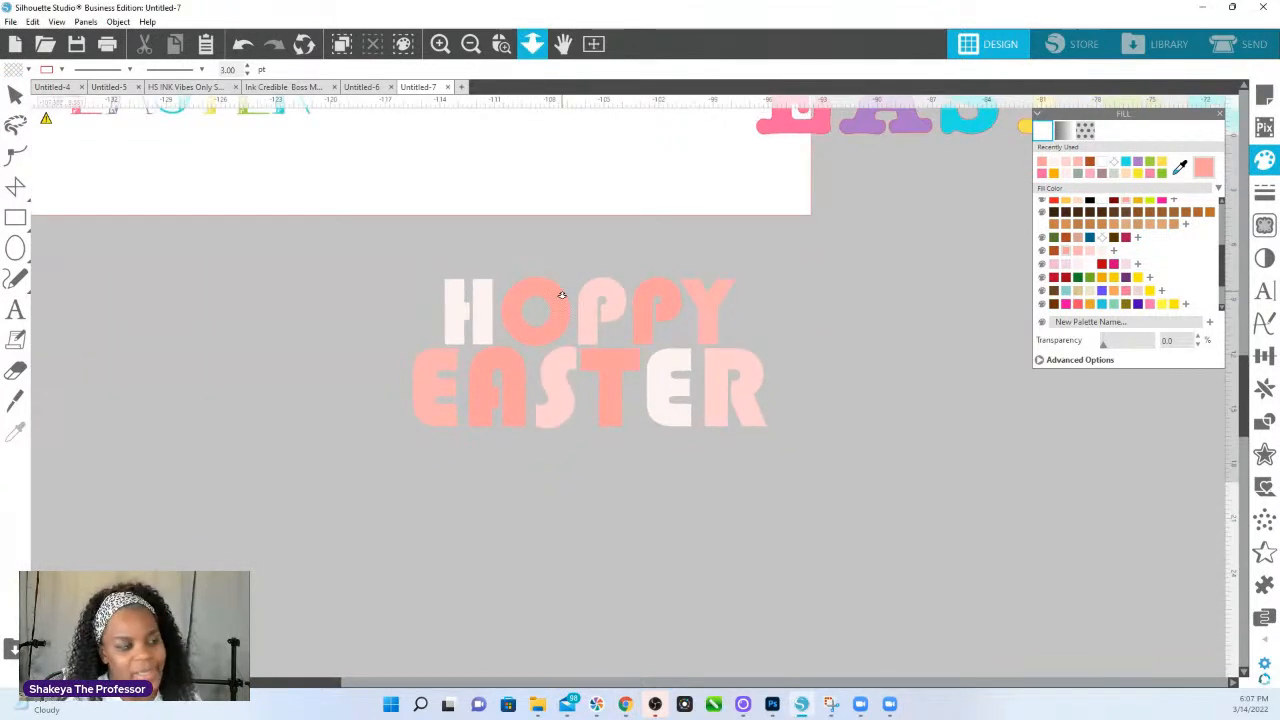
drag(400, 275, 743, 497)
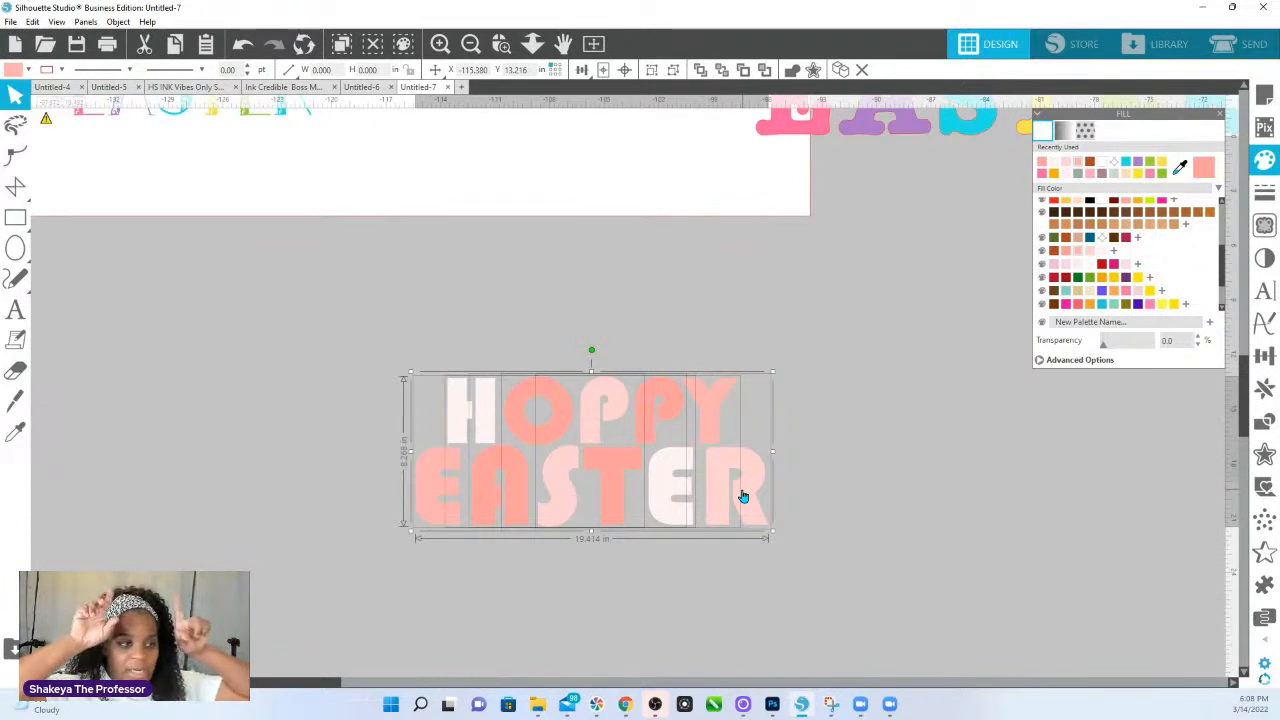
- Move the purple and pink eggs from the bright color swatch column to the end of the pink HOPPY lettering
scroll(820, 449, up, 5)
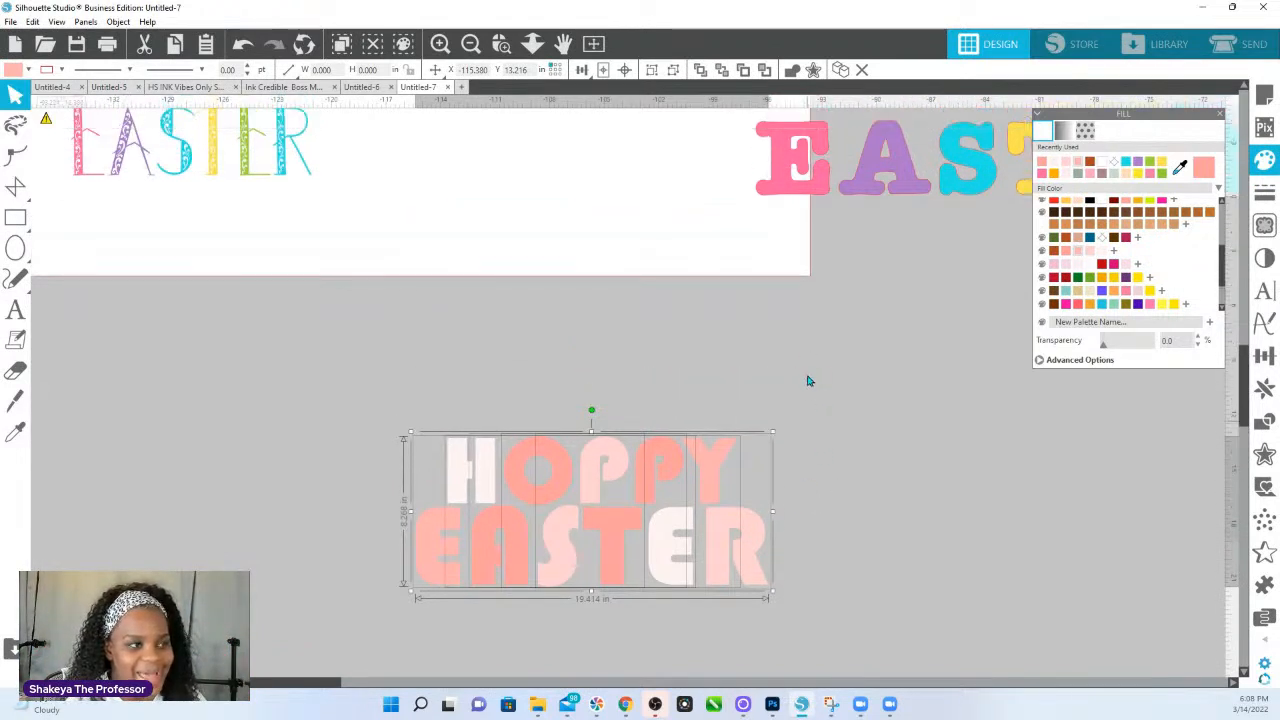
scroll(800, 320, up, 7)
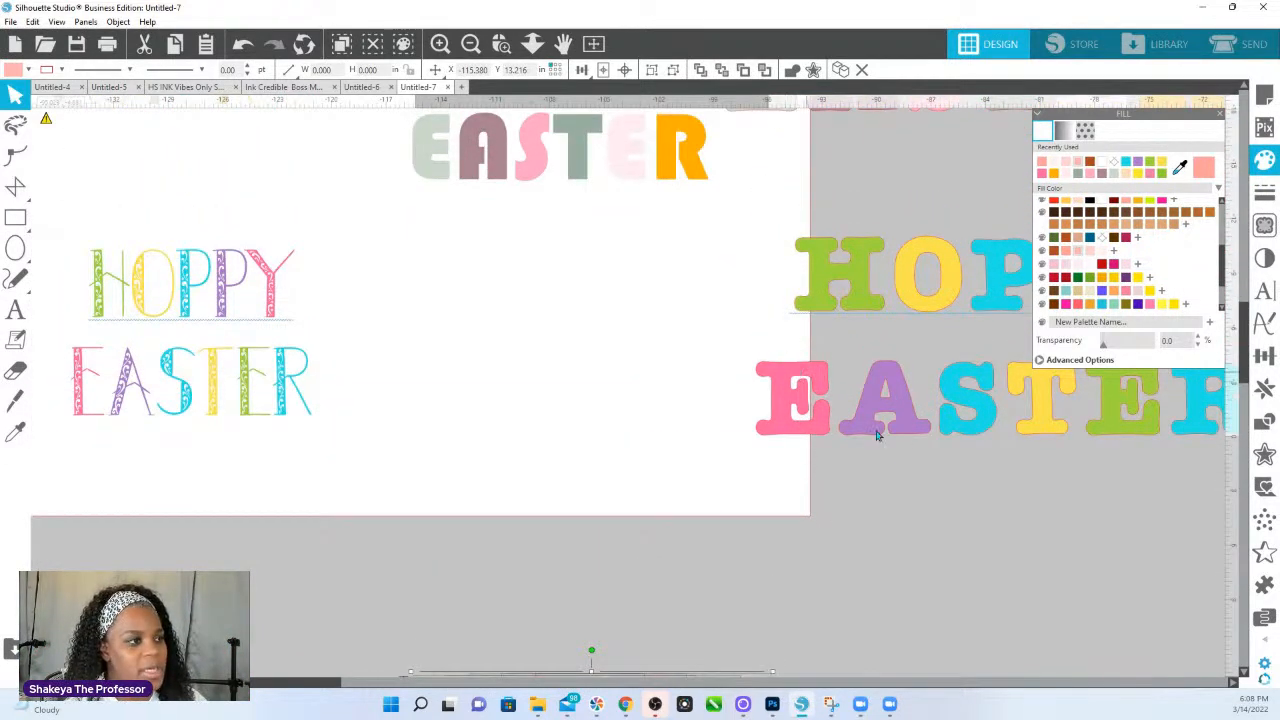
drag(1037, 482, 471, 526)
drag(1110, 395, 802, 520)
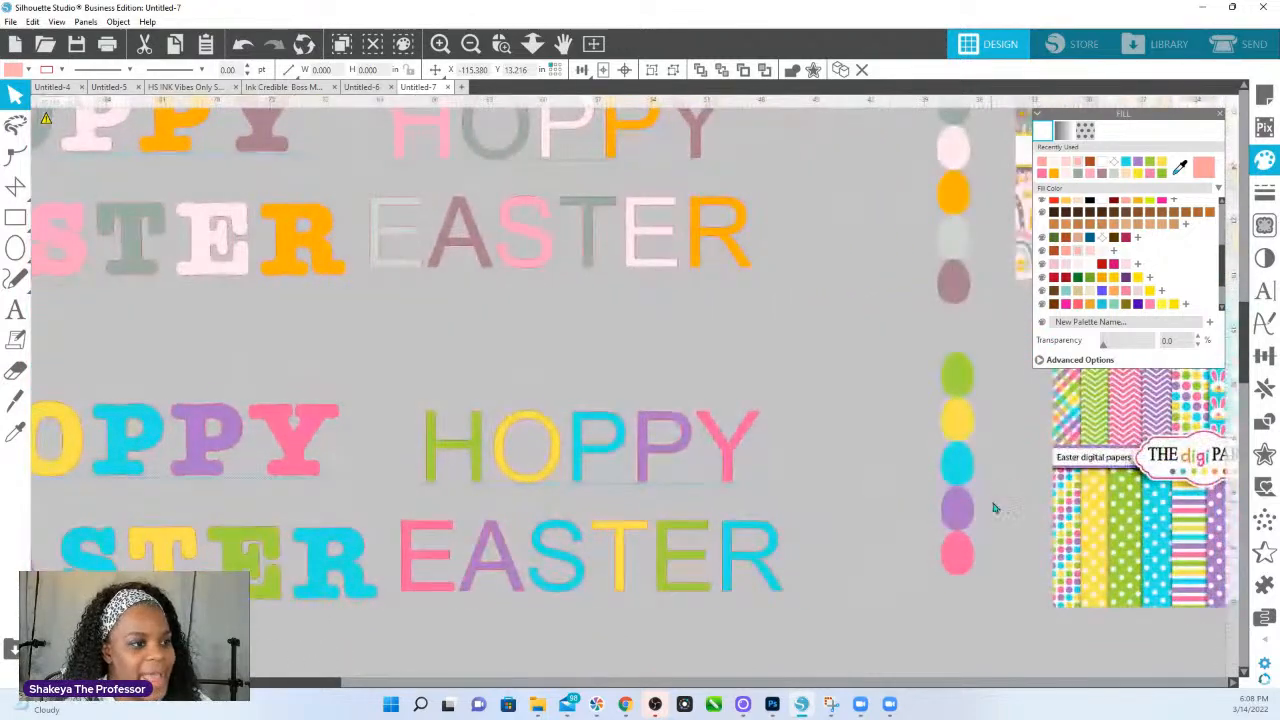
click(967, 557)
shift+click(961, 517)
drag(961, 517, 212, 642)
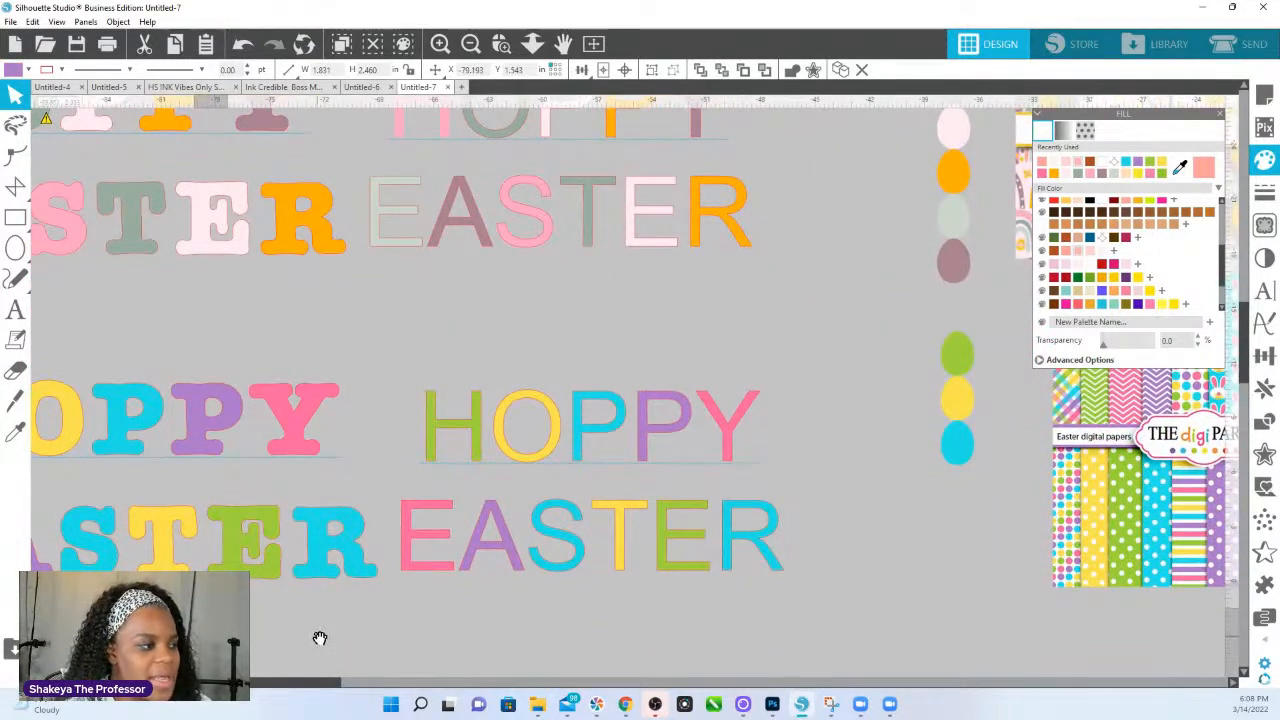
drag(320, 638, 805, 345)
drag(706, 357, 366, 543)
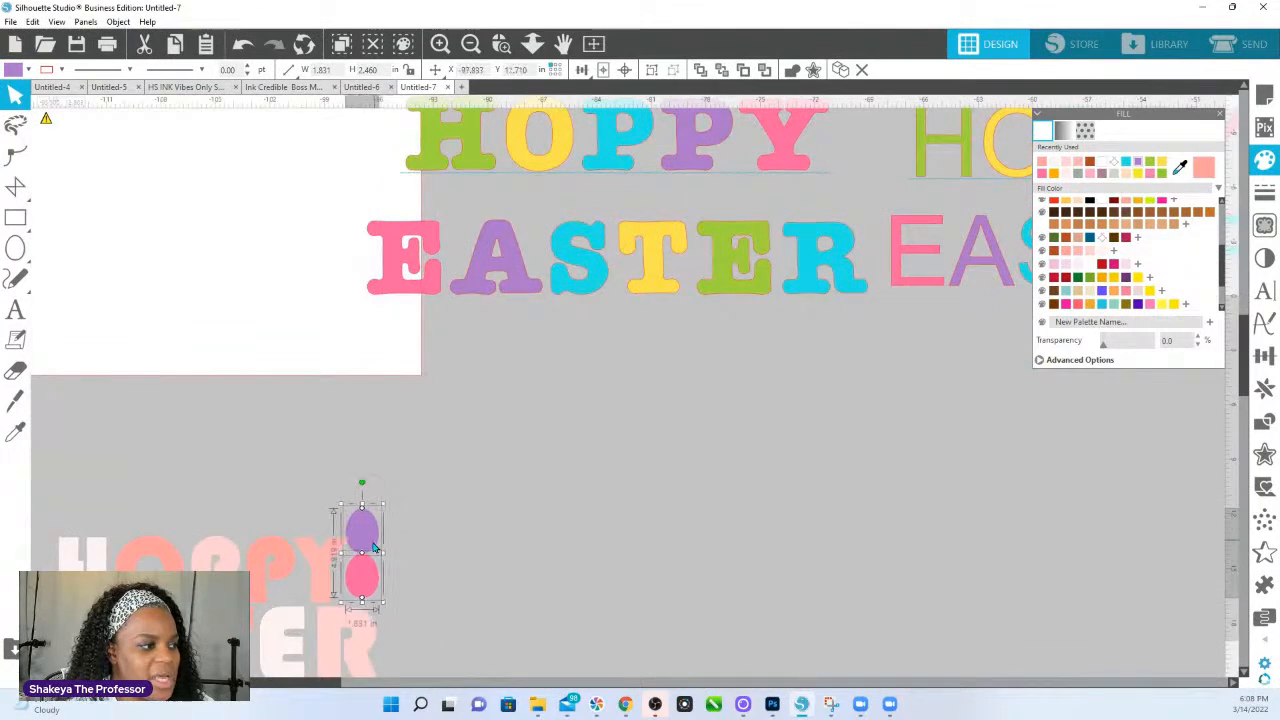
- Enlarge the purple egg to about 2.75 × 3.69 in beside the R of EASTER, send it to the back and tilt it
click(420, 562)
drag(491, 600, 751, 554)
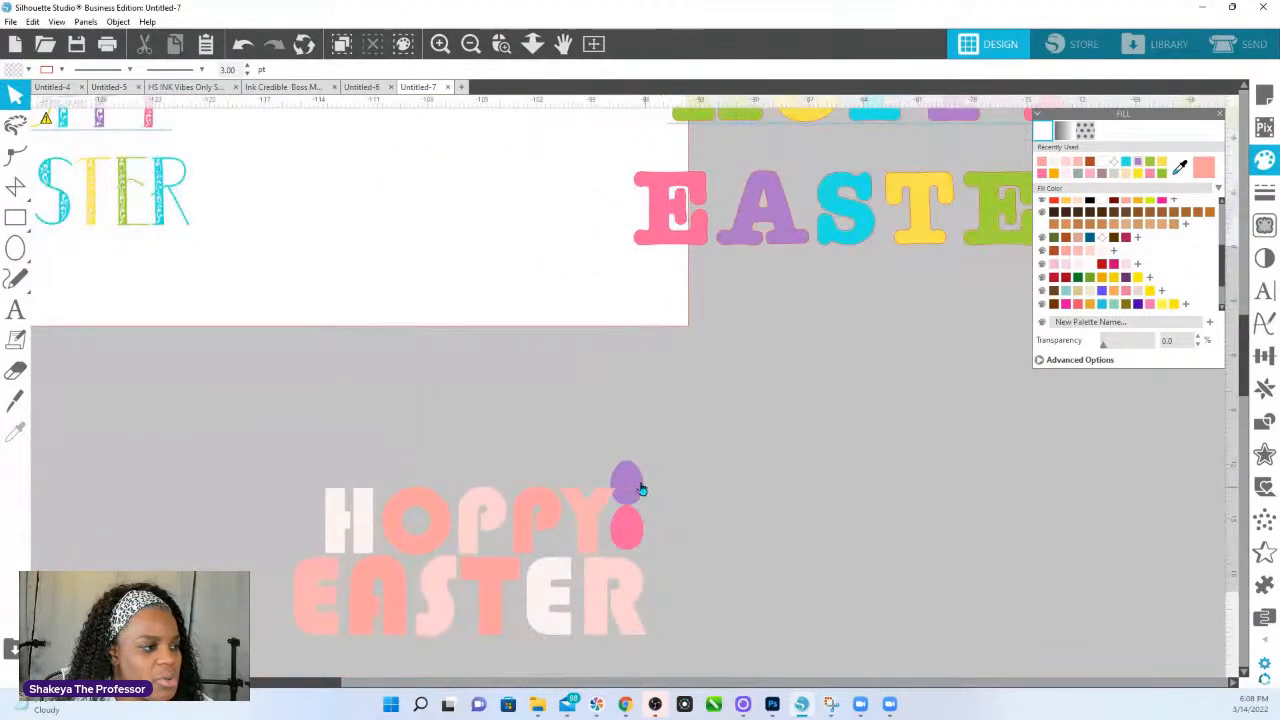
click(634, 487)
drag(634, 487, 690, 568)
right_click(676, 594)
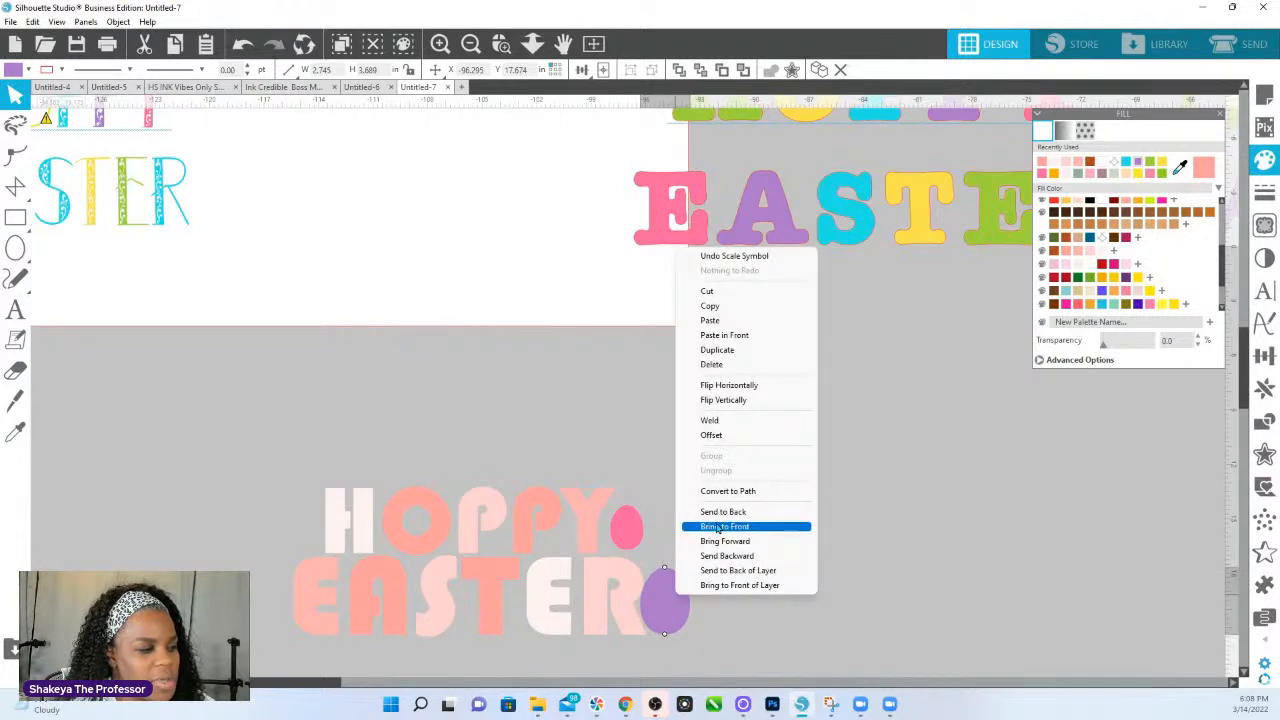
click(731, 512)
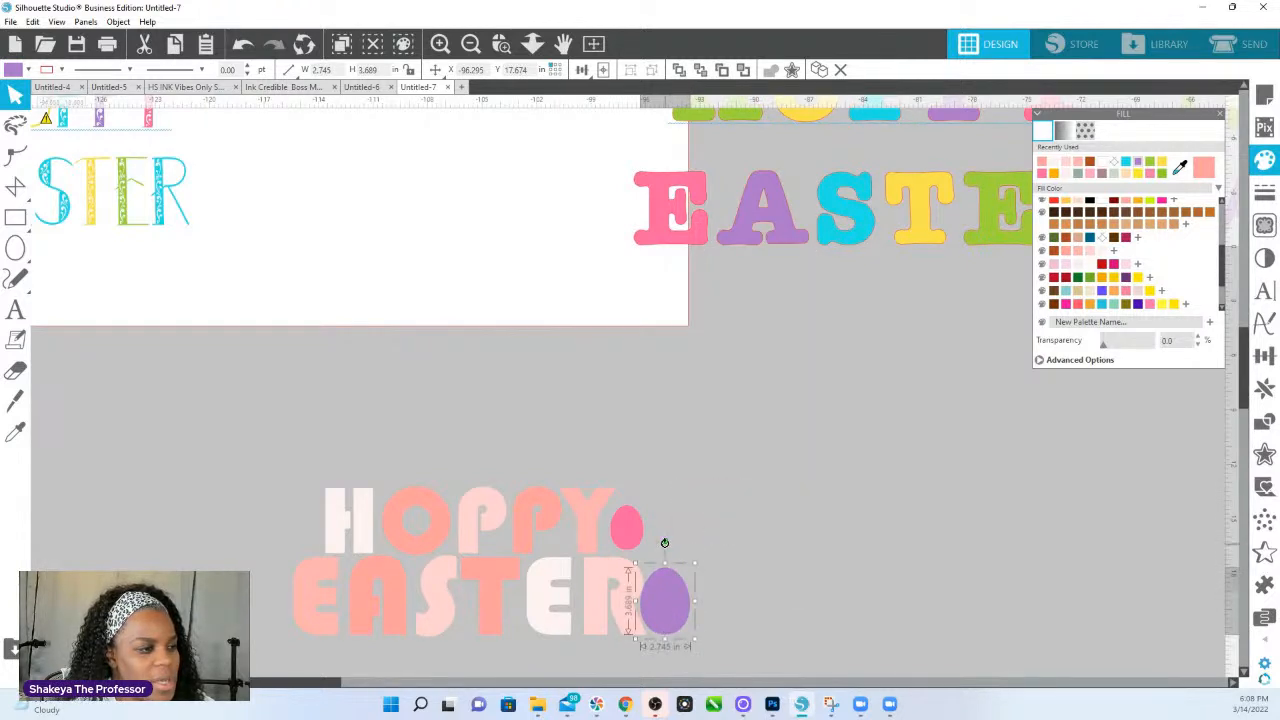
drag(663, 545, 657, 621)
- Place a slightly tilted copy of the pink egg over the lower part of the purple egg
click(634, 532)
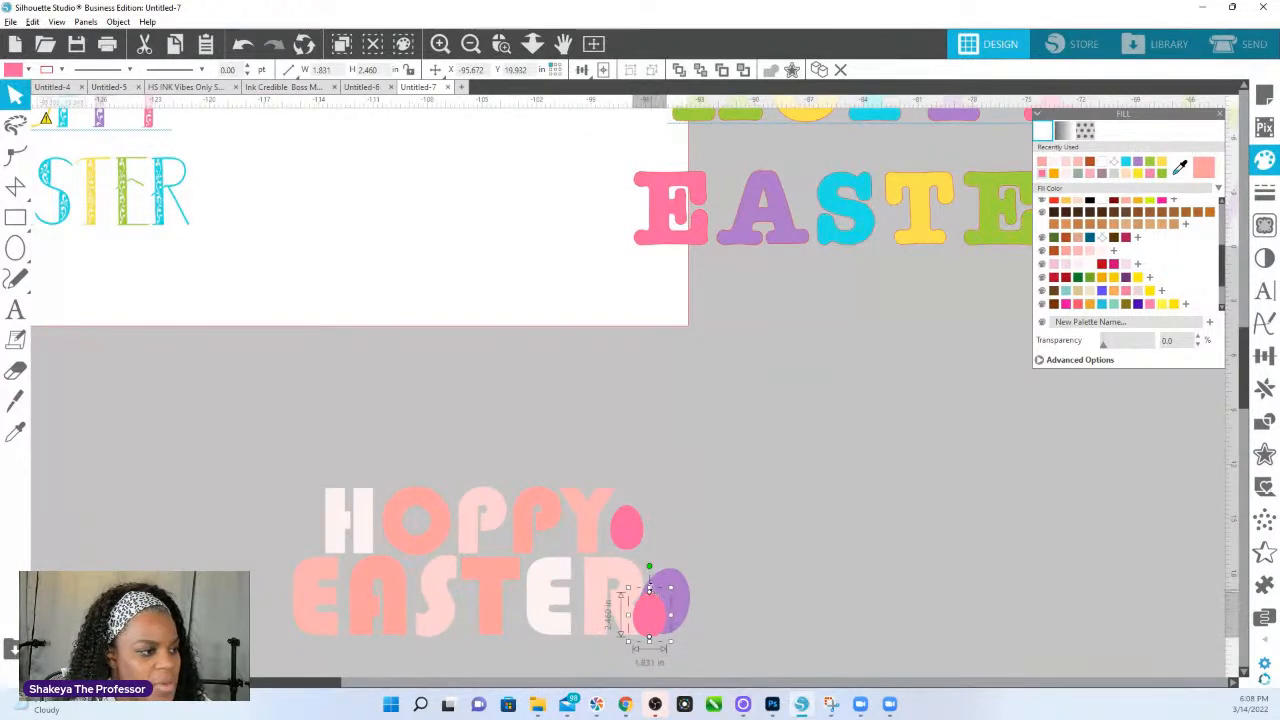
drag(651, 567, 654, 618)
right_click(654, 618)
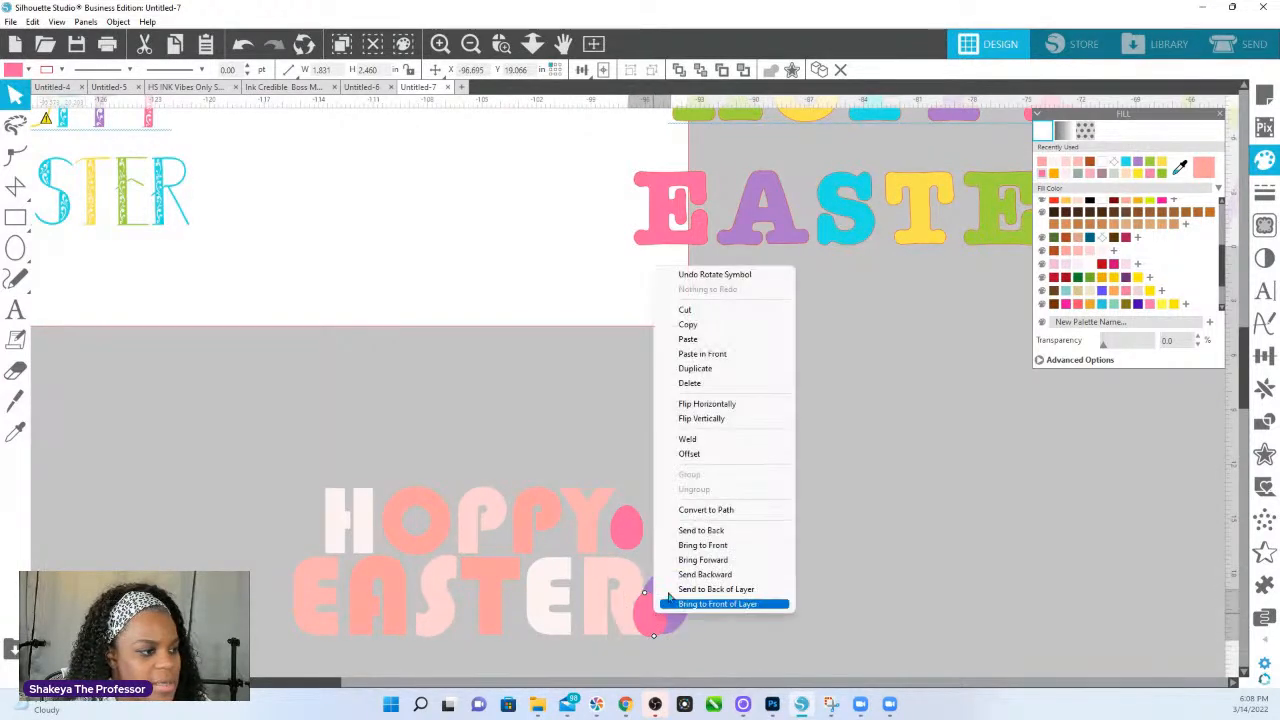
click(703, 517)
- Fill the large purple egg with the T's salmon pink and the small pink egg with the H's near-white pink
click(682, 598)
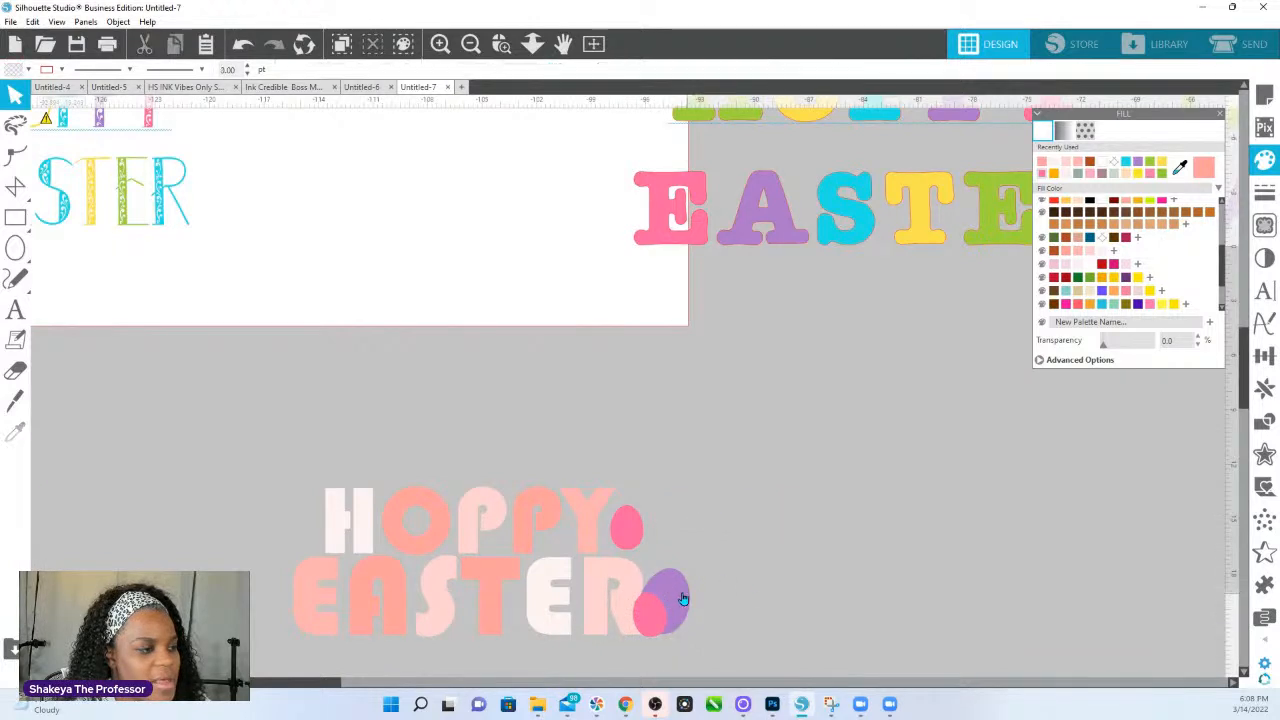
key(i)
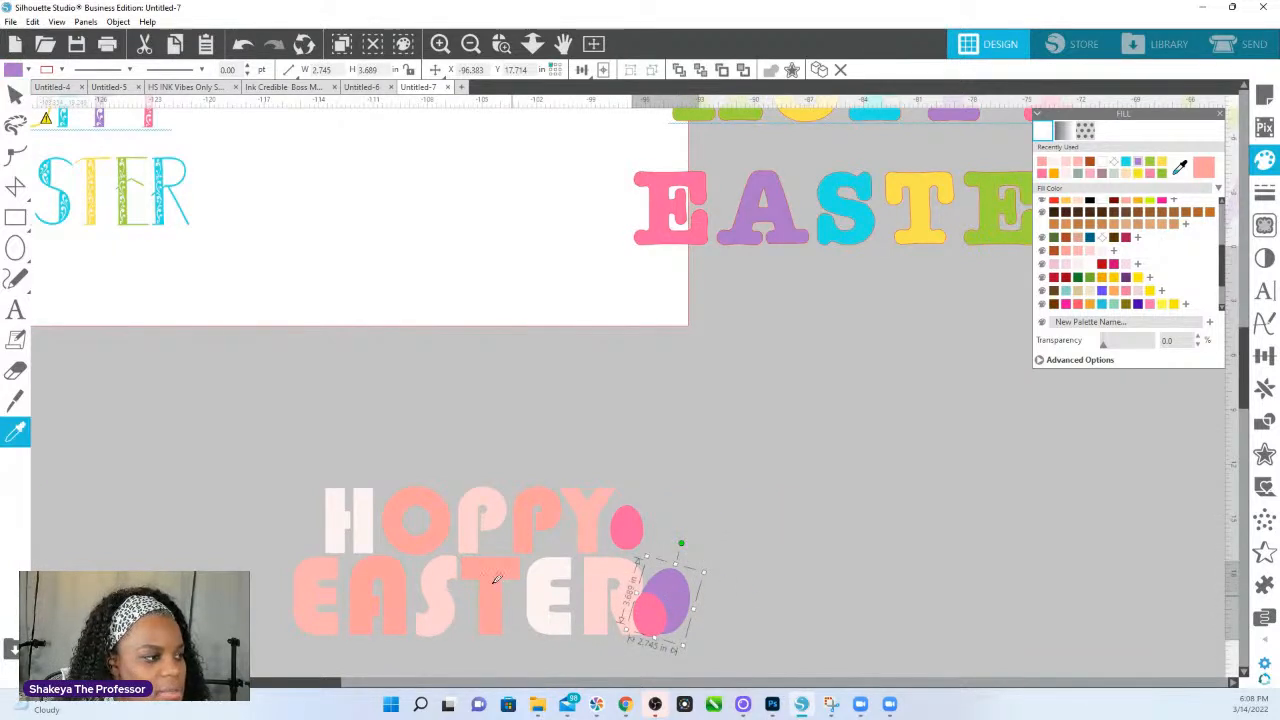
click(504, 583)
key(v)
click(637, 621)
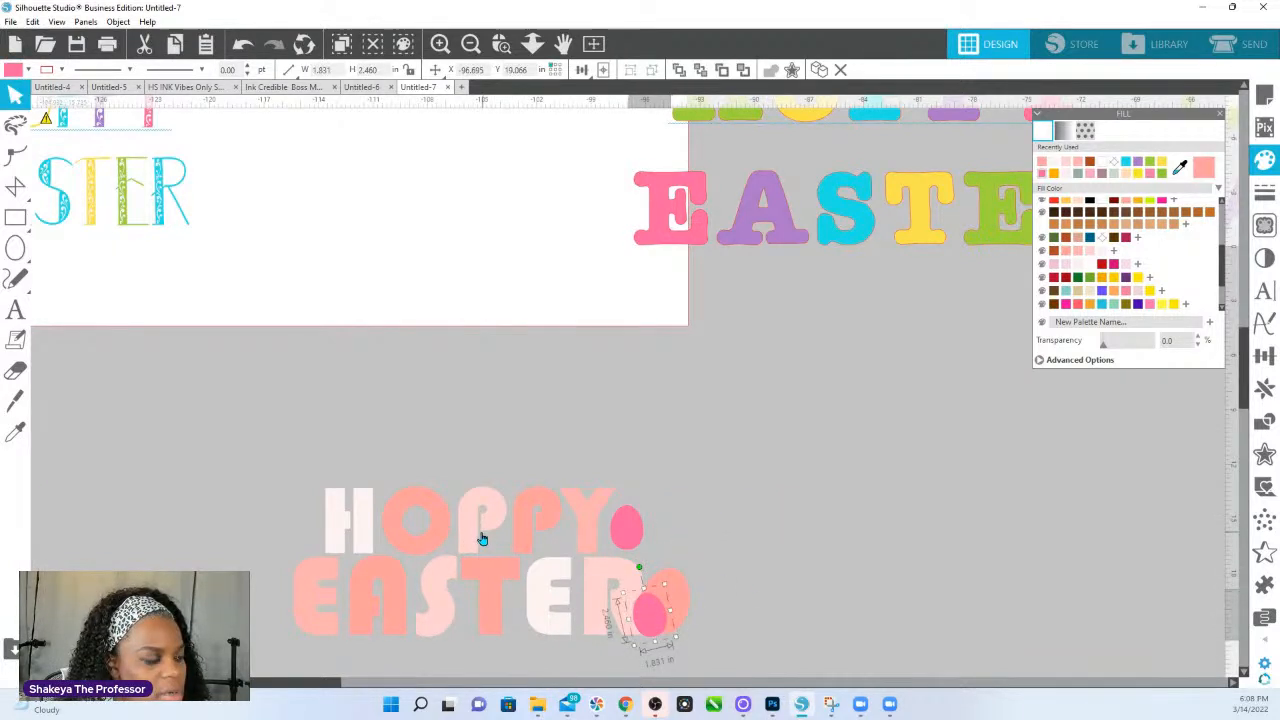
key(i)
click(371, 519)
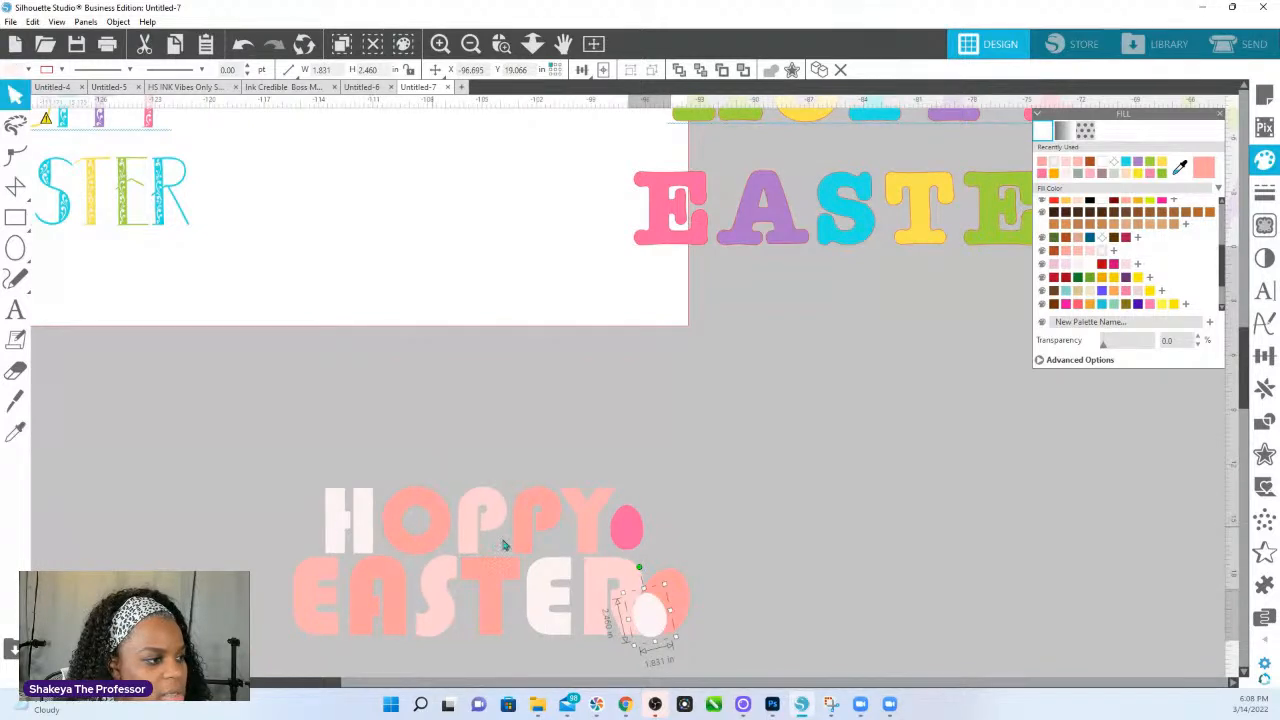
- Shift the large salmon egg and the small near-white egg slightly away from the R of EASTER
click(735, 617)
drag(720, 618, 669, 624)
click(738, 626)
click(669, 624)
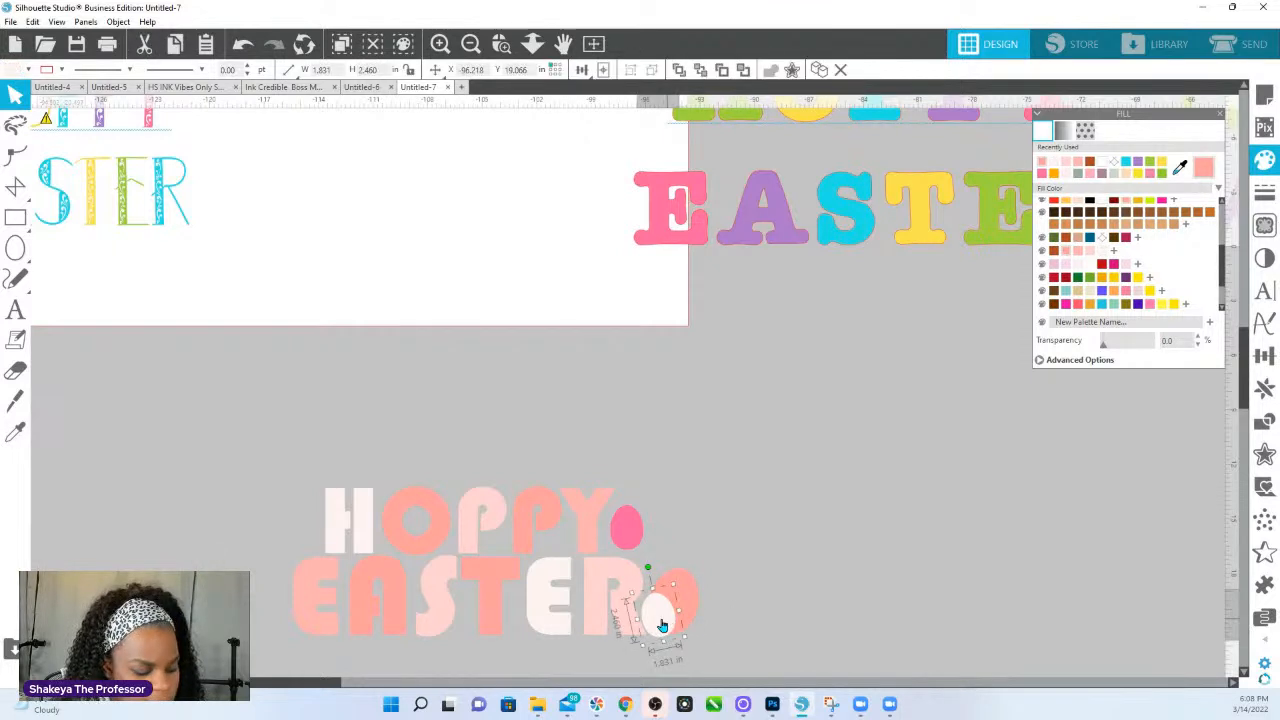
- Add a third egg about 1.09 × 1.46 in at the cluster's base, filled with the first P's pale pink, and turn the large egg upright
drag(678, 577, 682, 632)
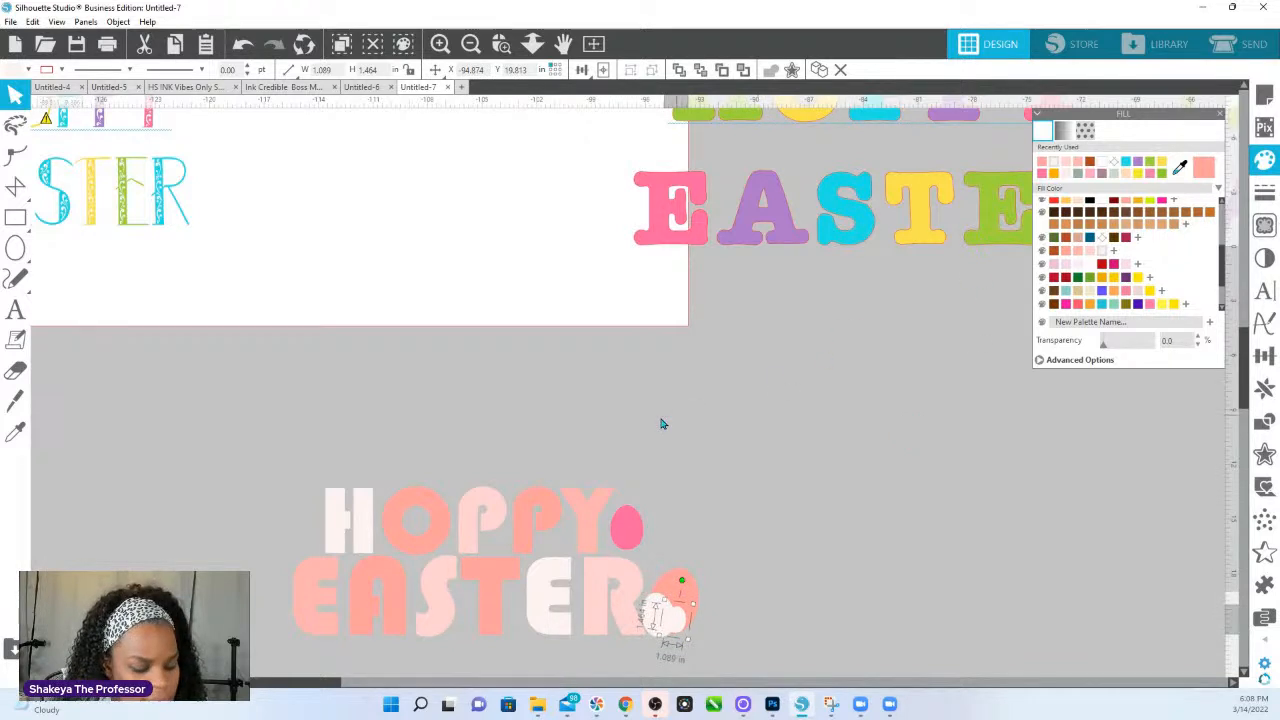
key(i)
click(474, 536)
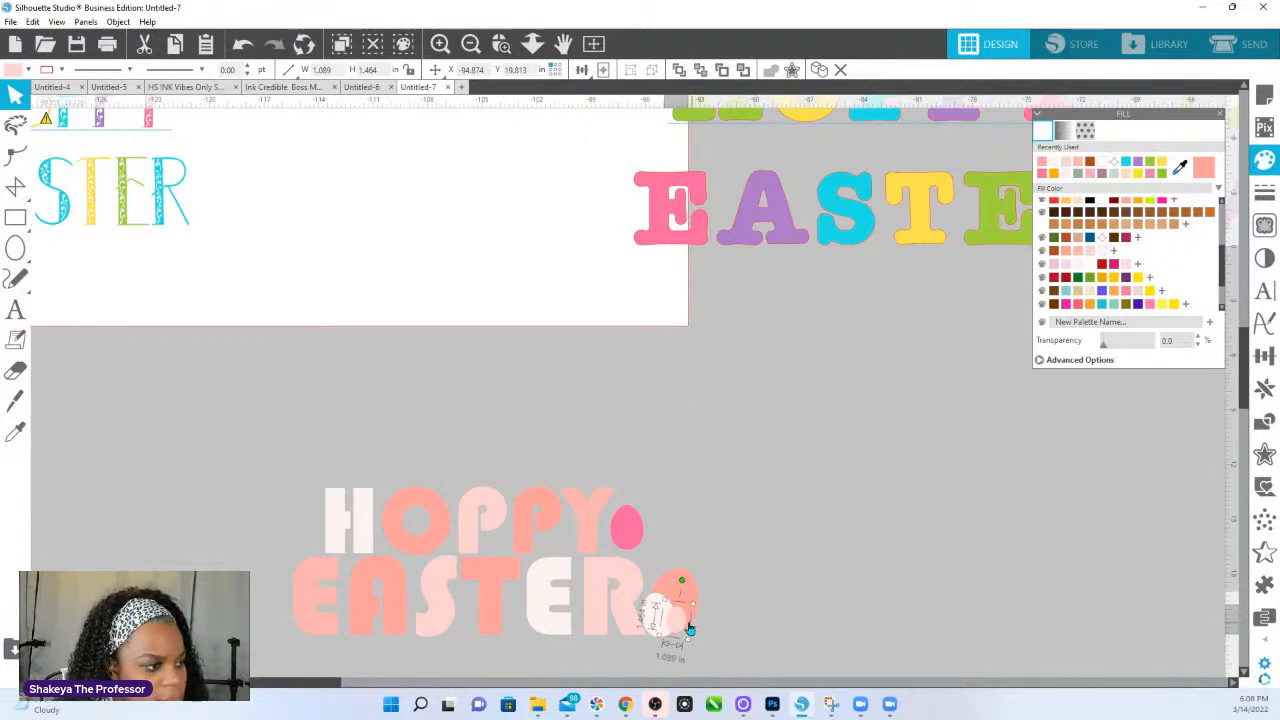
drag(679, 623, 674, 529)
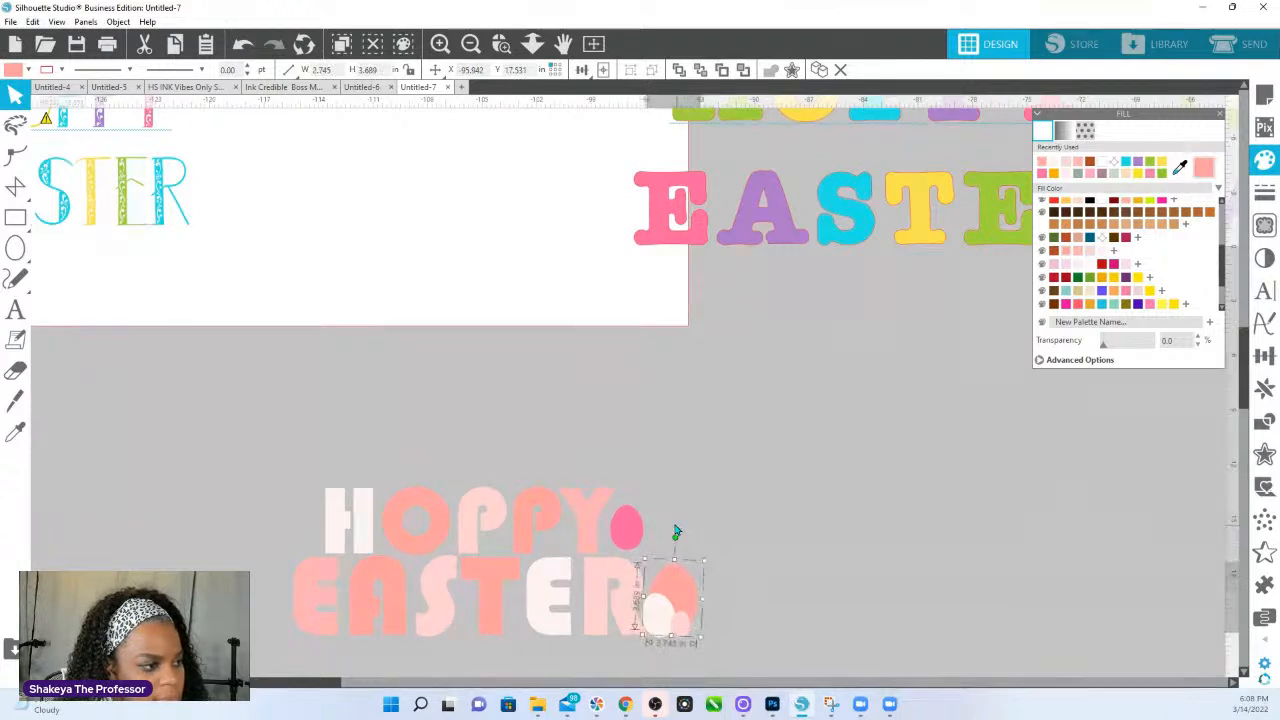
click(790, 581)
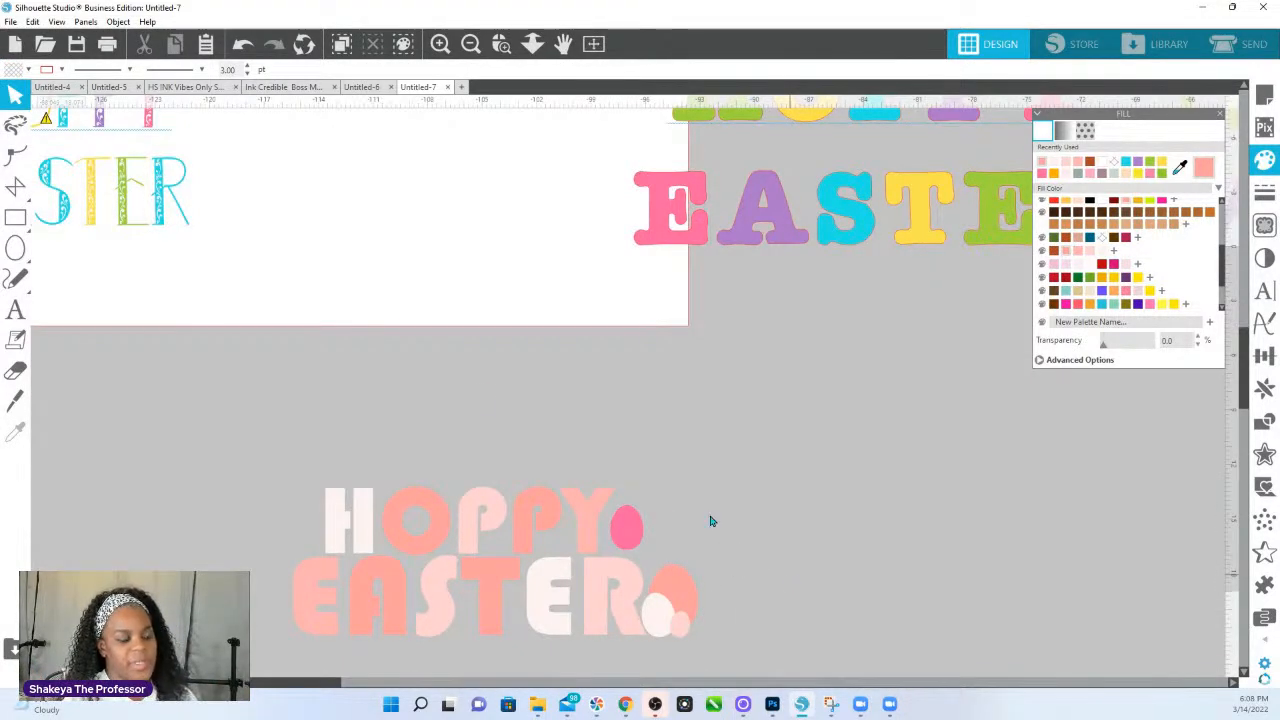
- Move the spare bright pink egg away from the lettering and delete the three-egg cluster beside the R
drag(650, 532, 738, 506)
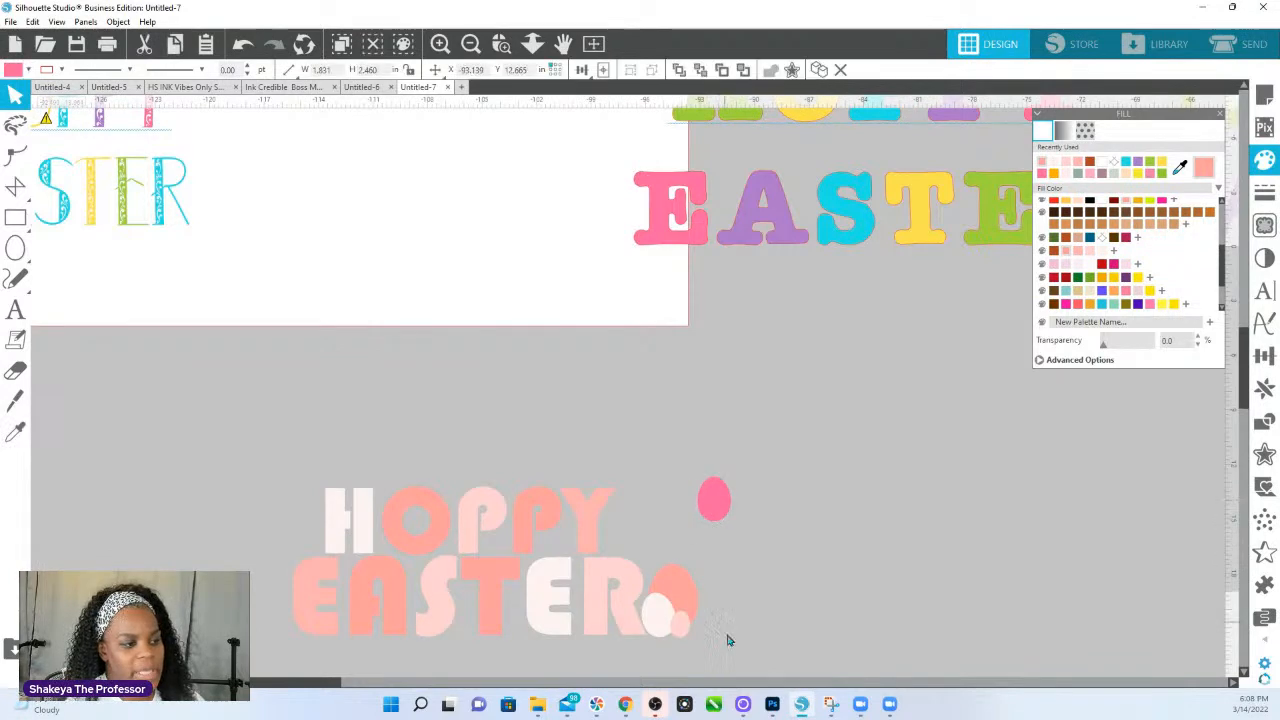
click(669, 607)
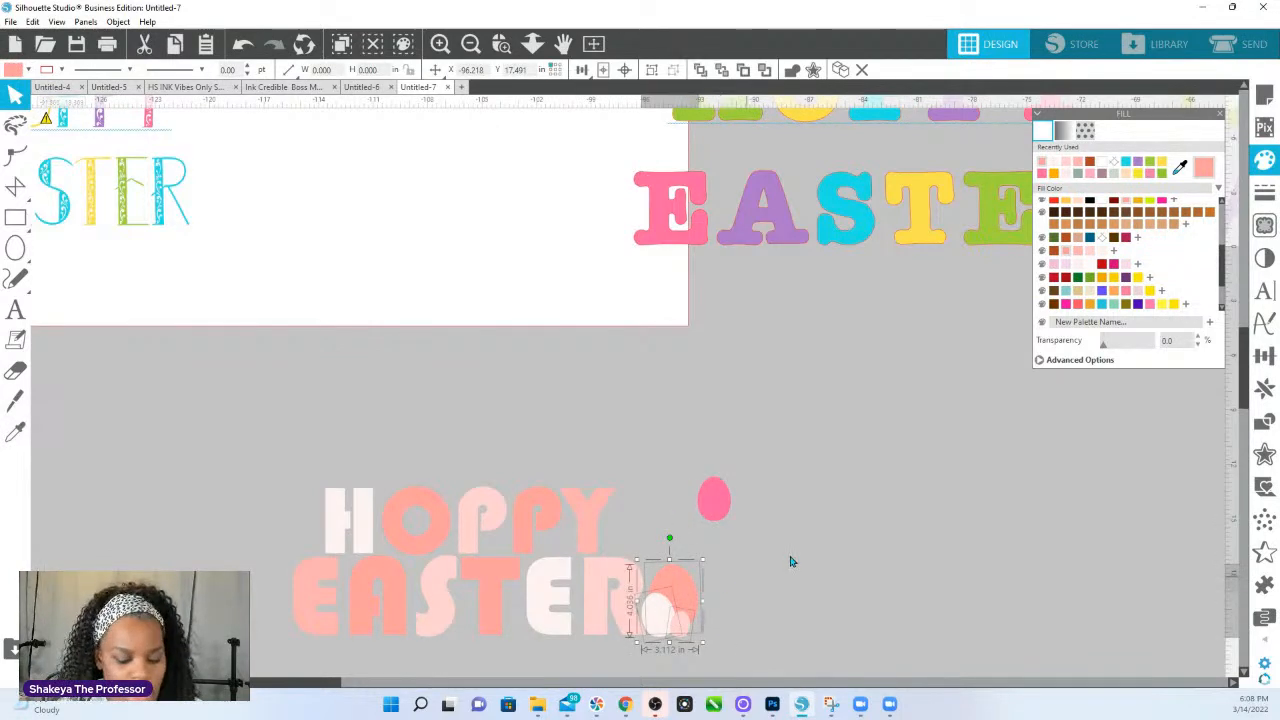
key(Delete)
click(724, 506)
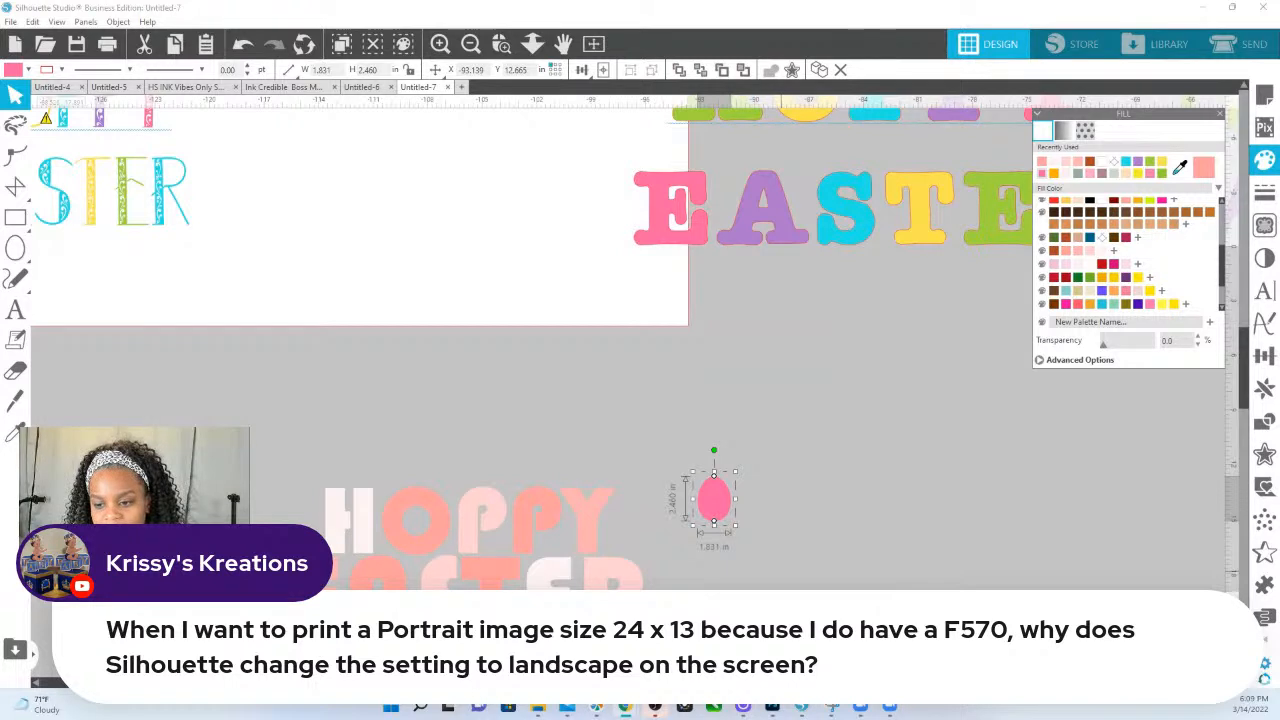
- Change the page setup machine to None and set the media width to 24 in
click(1264, 101)
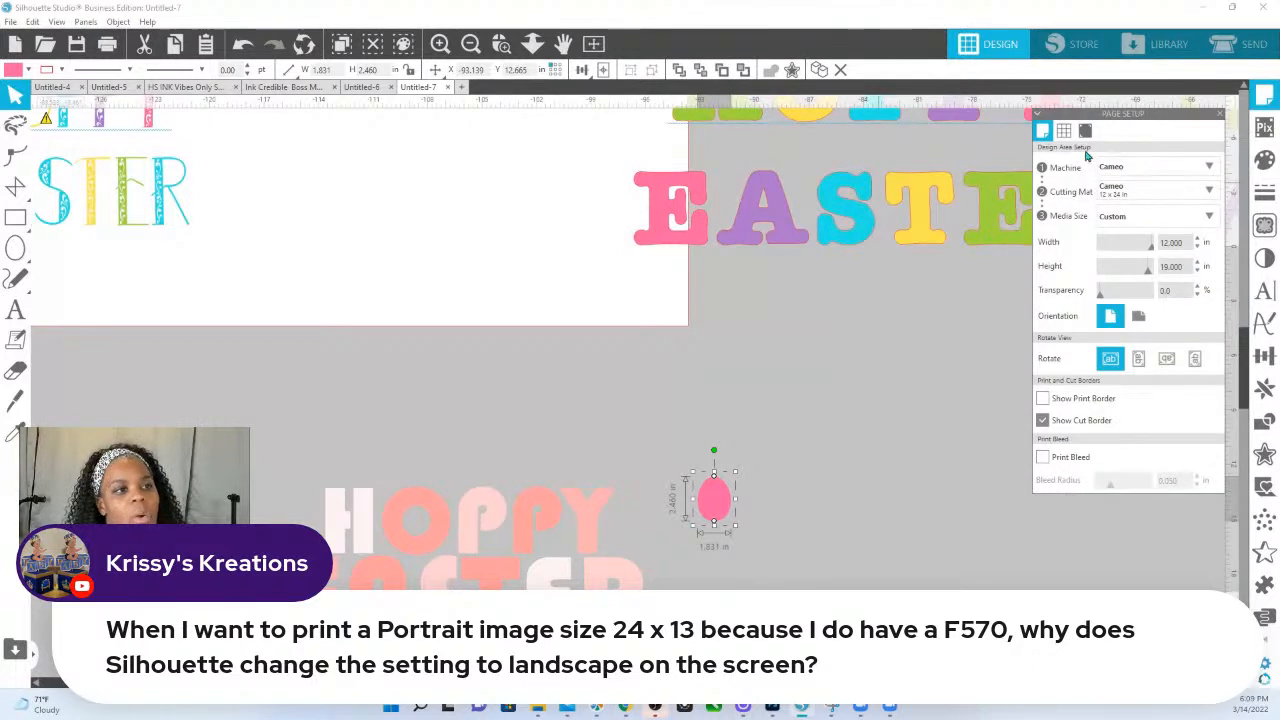
click(1158, 167)
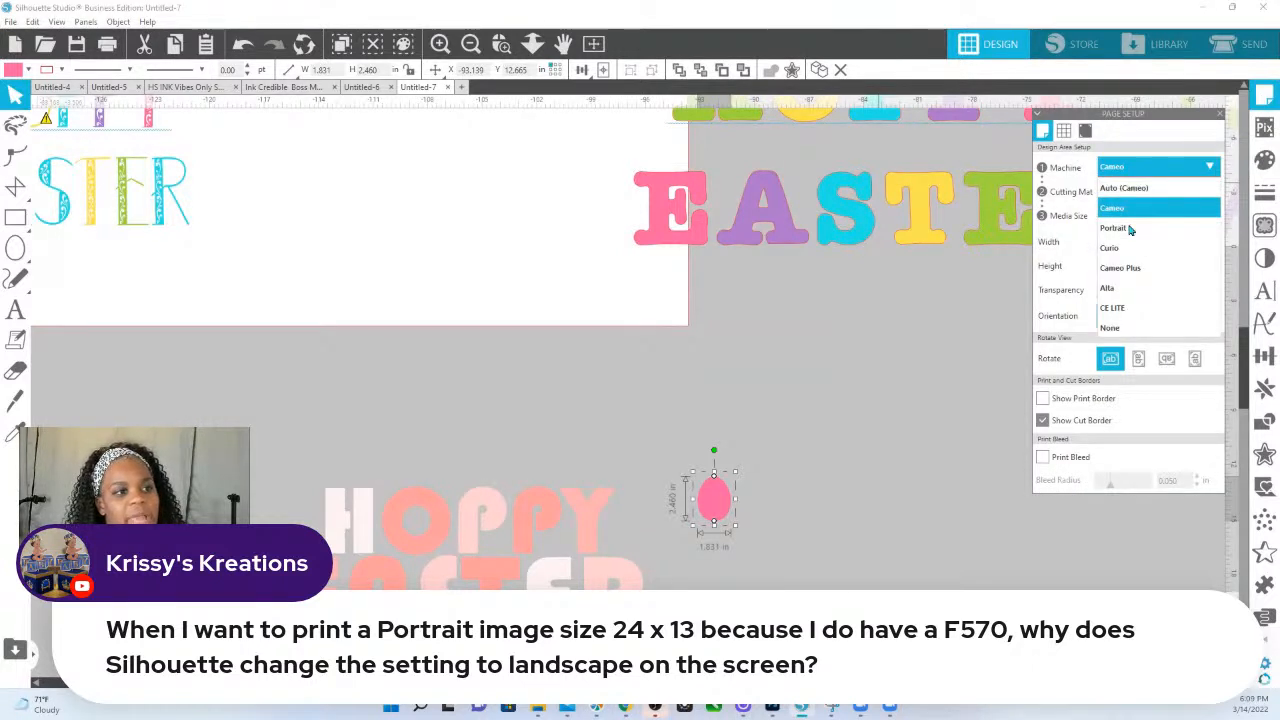
click(1124, 330)
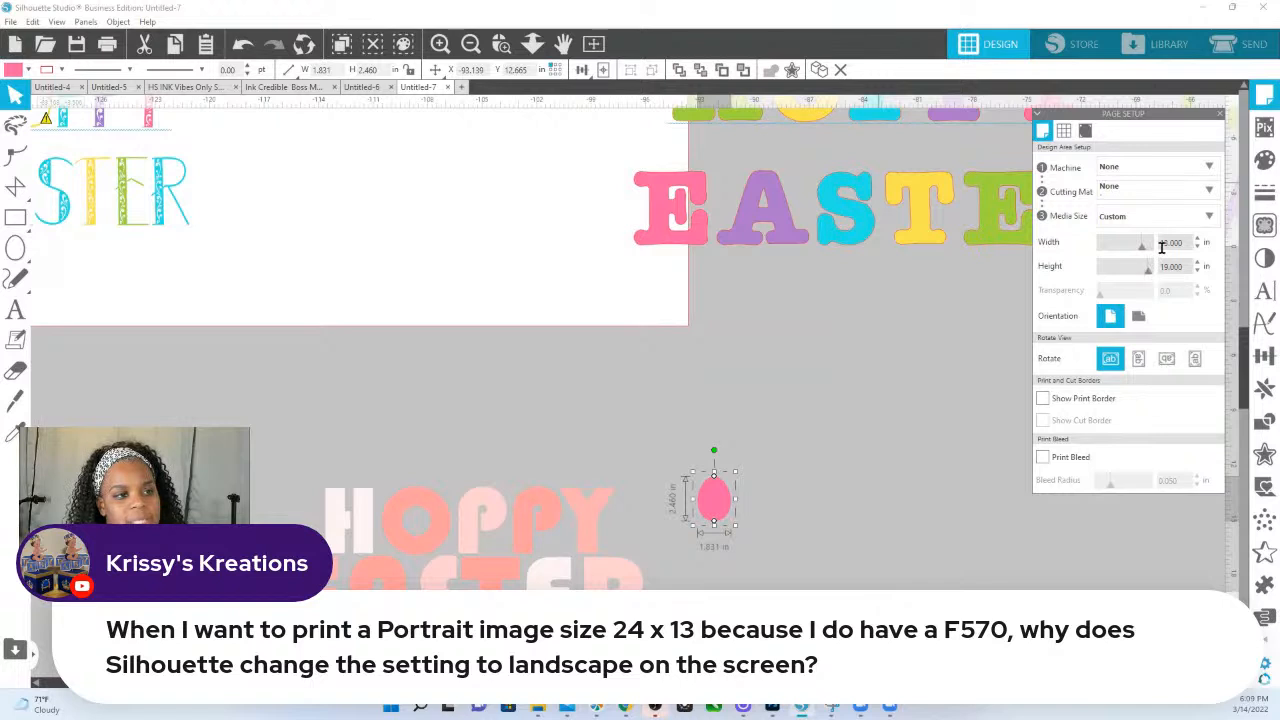
drag(1187, 242, 1108, 242)
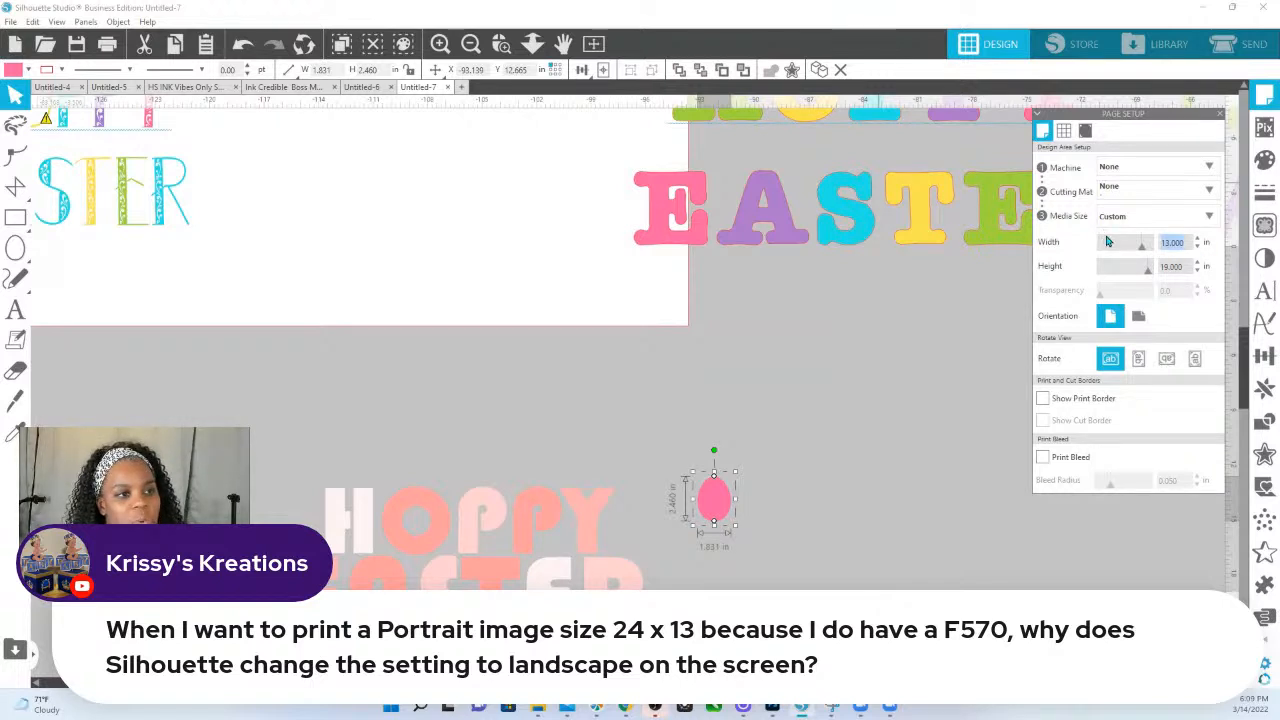
text(24)
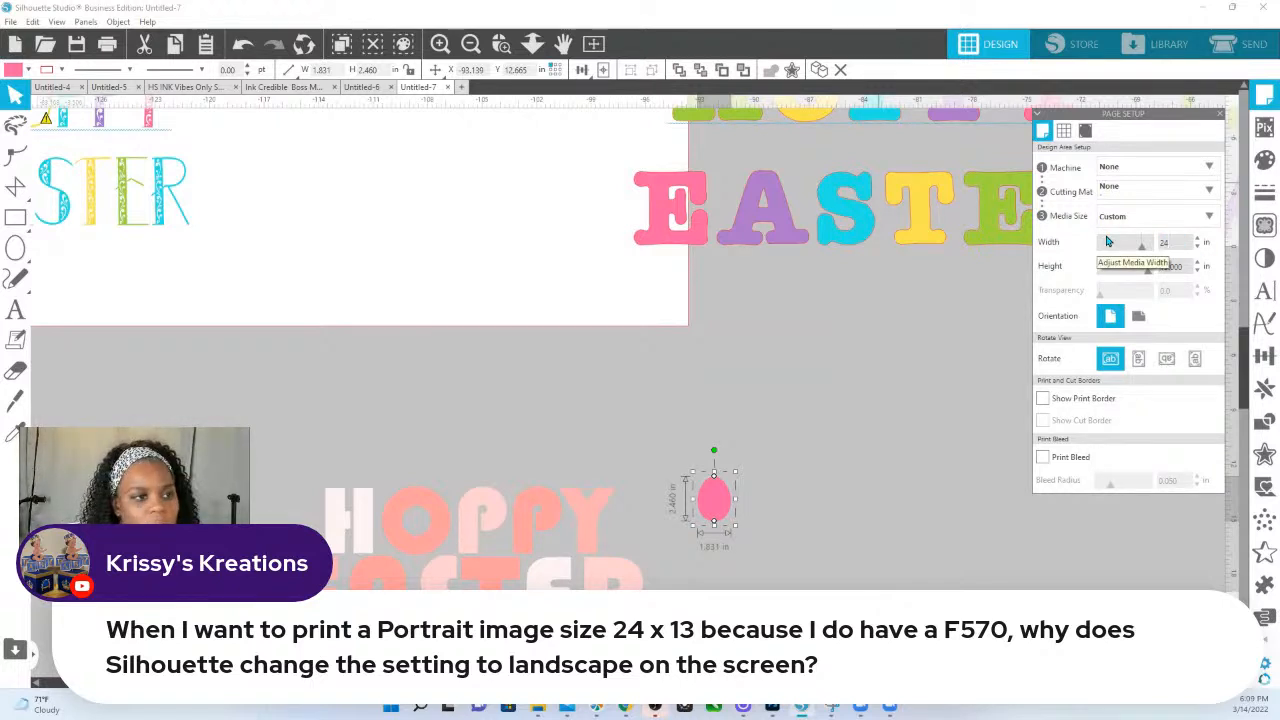
key(Return)
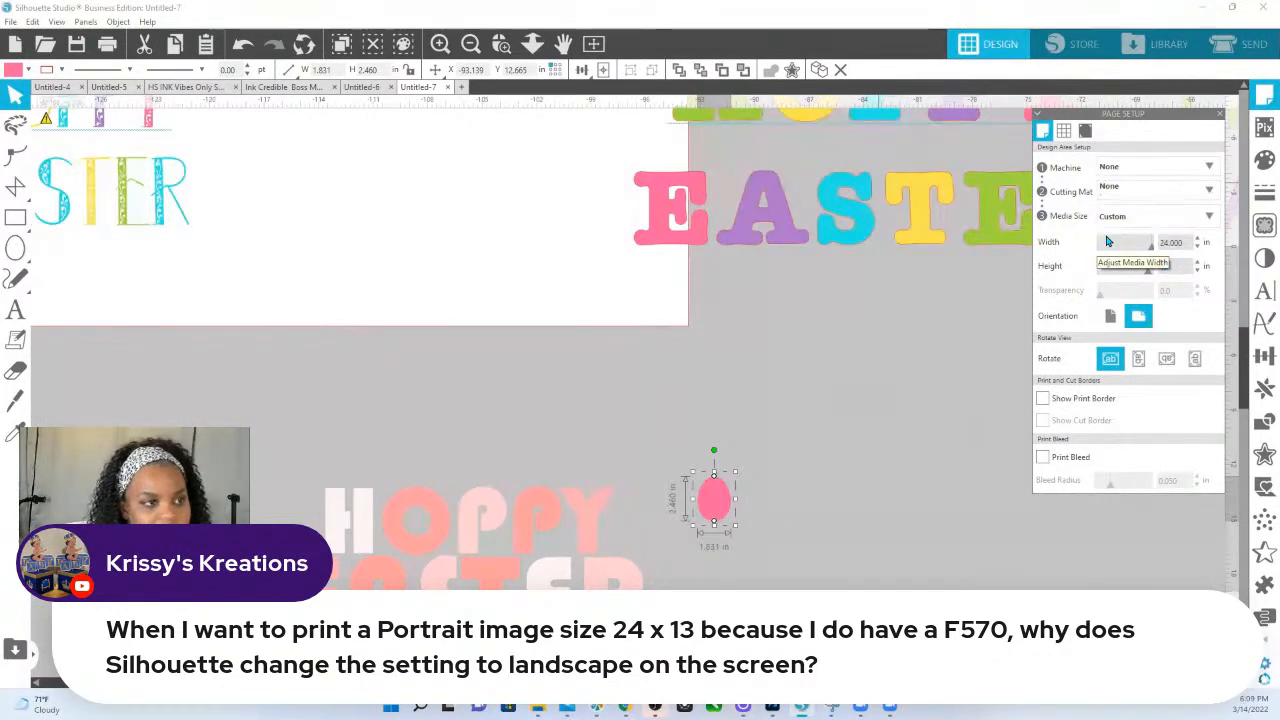
- Set the custom media width to 13 in
click(532, 44)
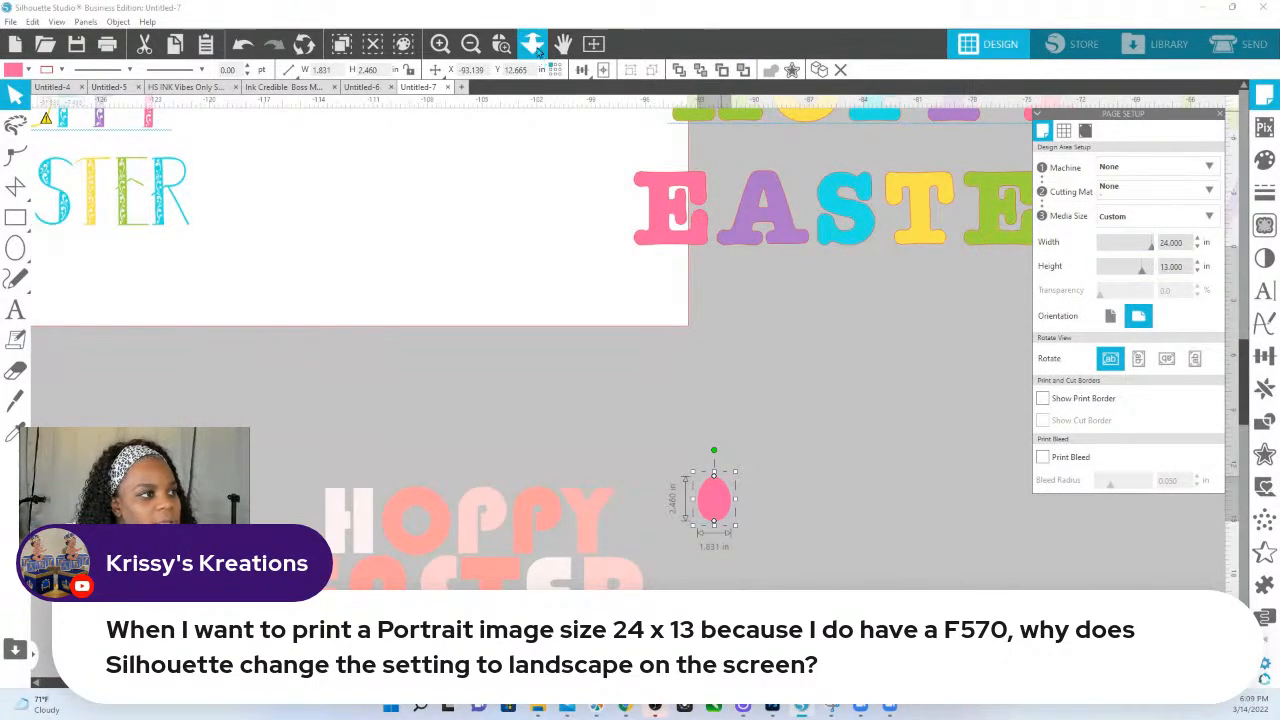
drag(630, 280, 600, 71)
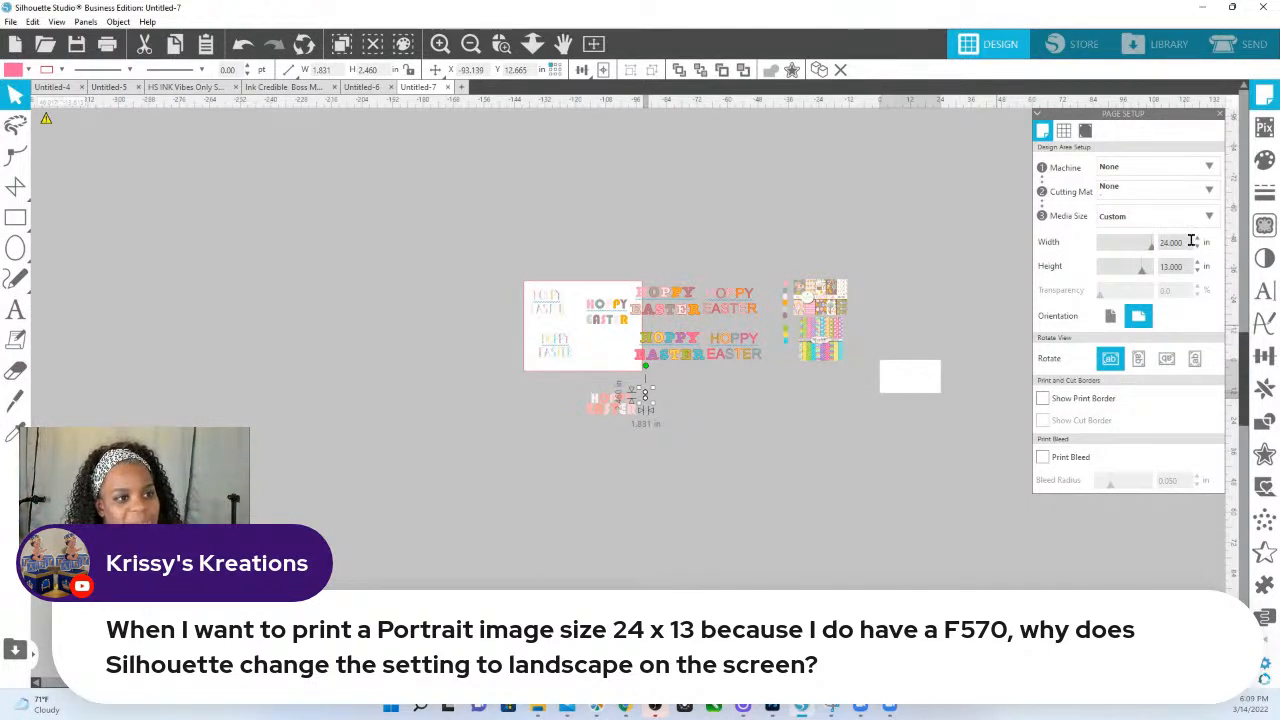
drag(1186, 243, 1140, 244)
text(13)
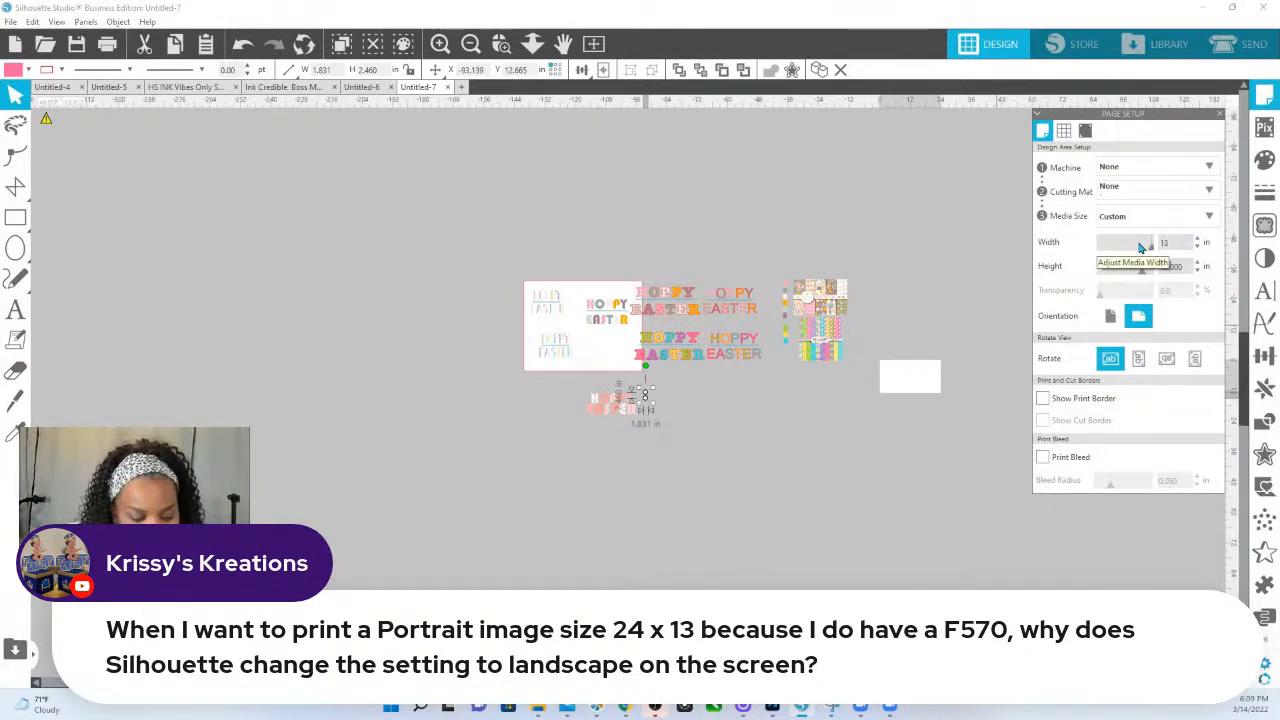
key(Tab)
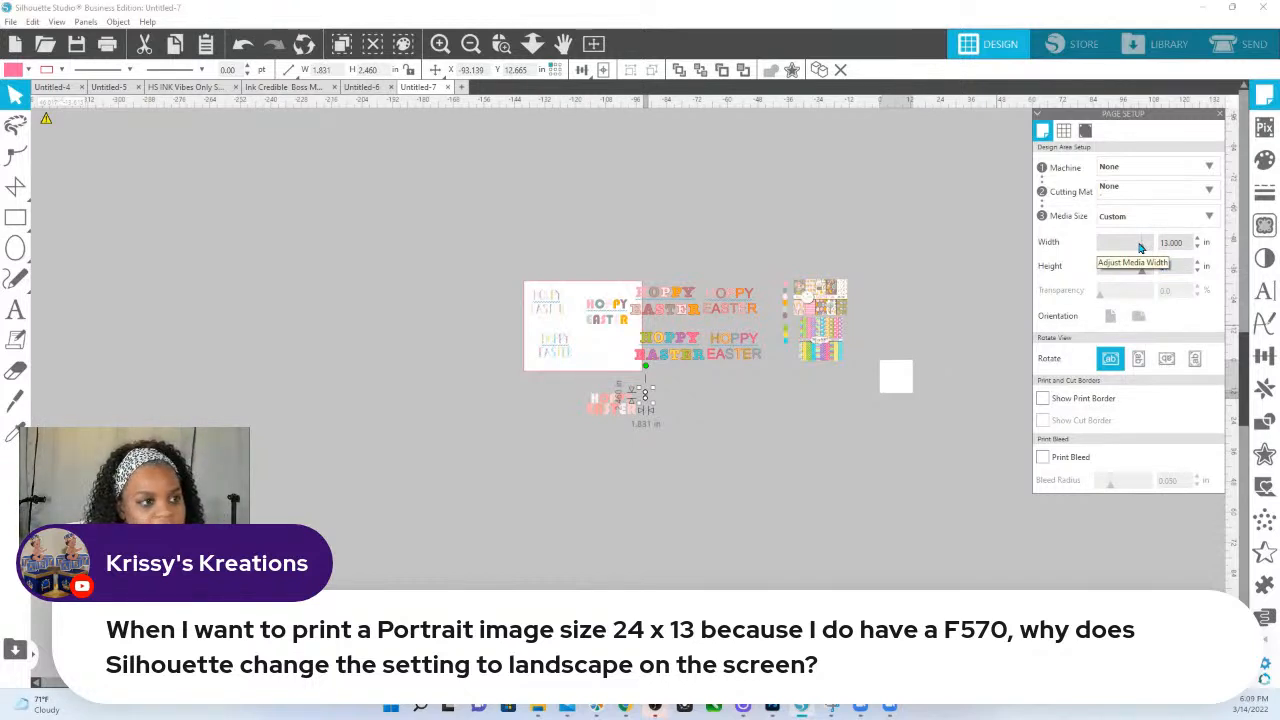
- Set the custom media height to 24 in and move the pink HOPPY EASTER lettering onto the page
text(24)
key(Return)
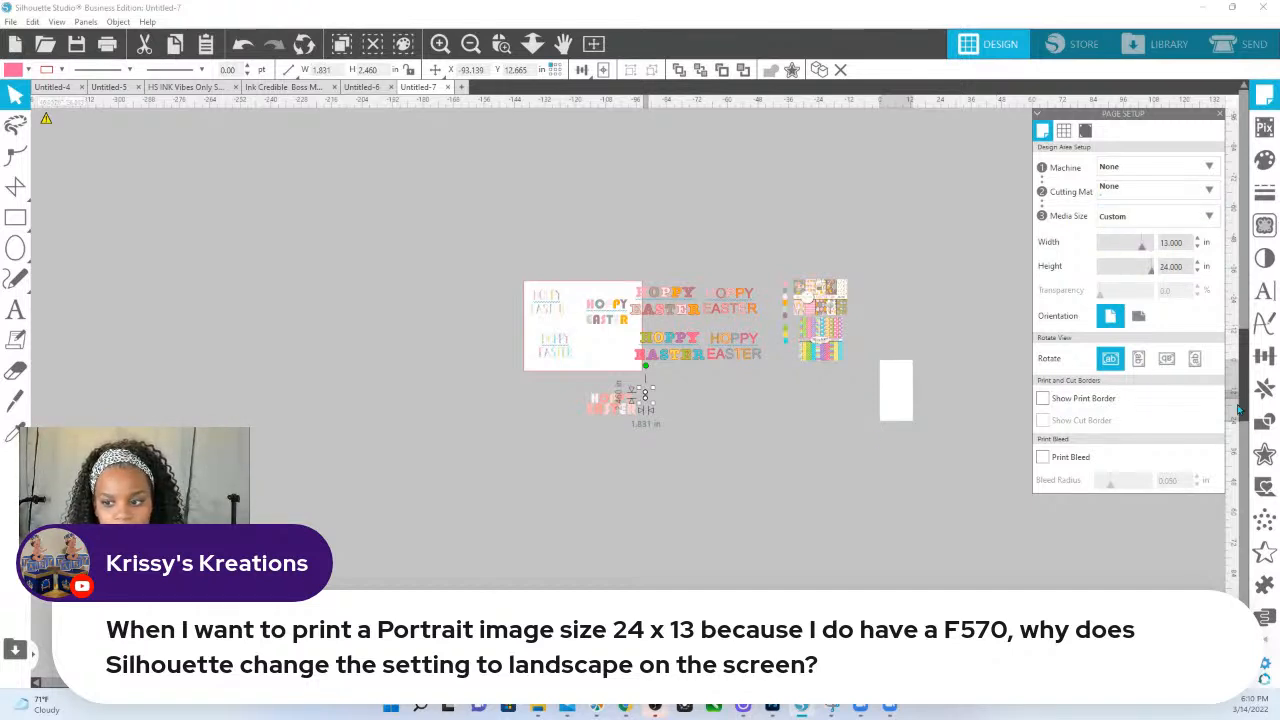
drag(498, 378, 612, 410)
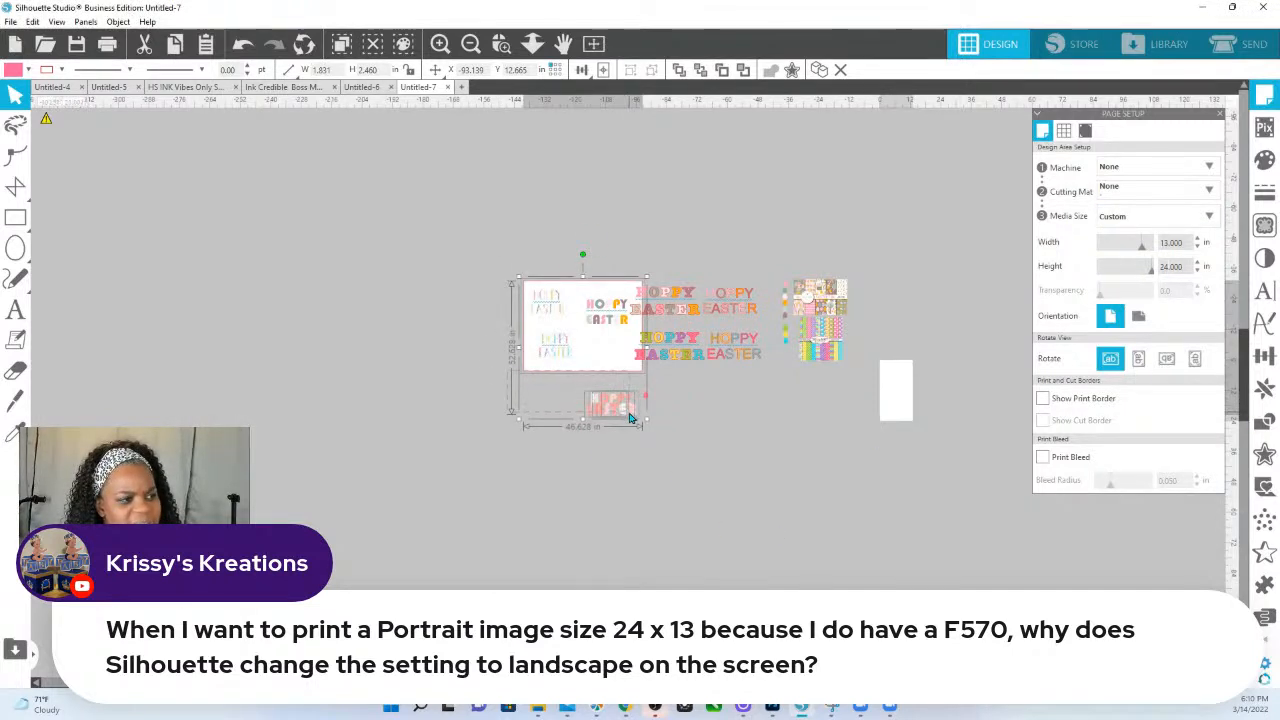
drag(545, 384, 930, 397)
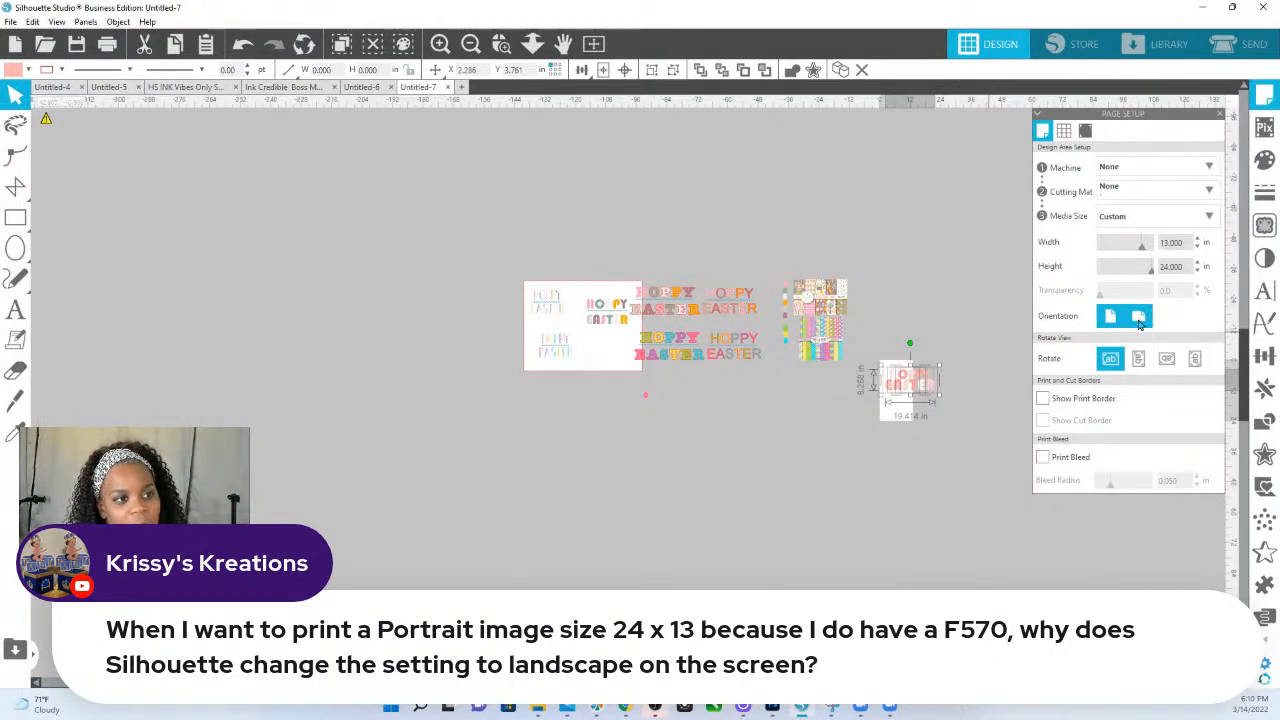
- Set the custom media width to 24 in and the media height to 48 in
drag(1188, 243, 1141, 249)
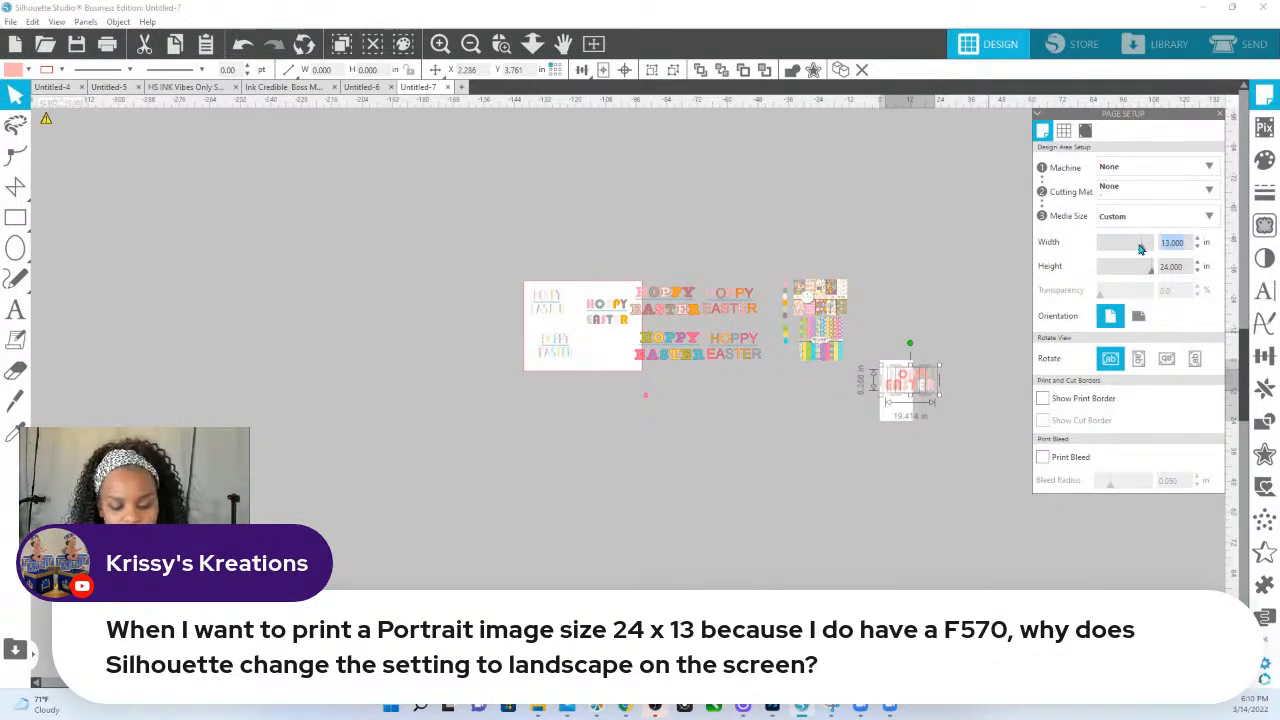
text(24)
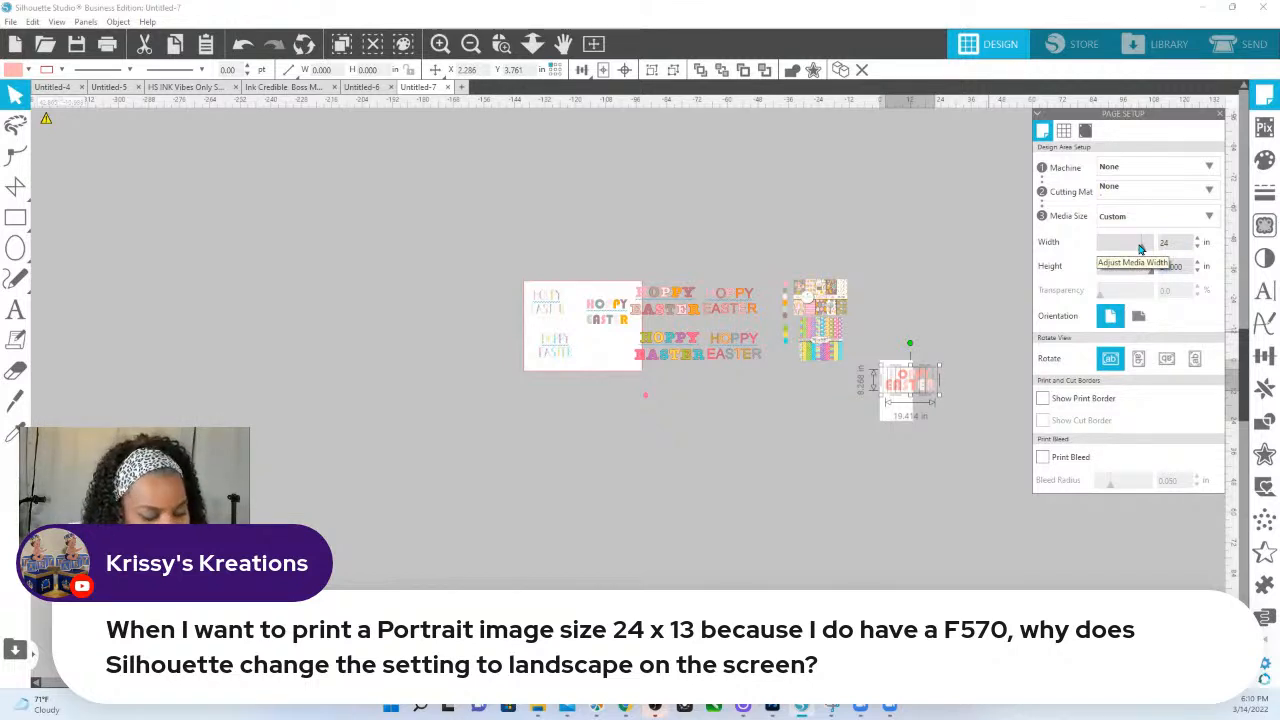
key(Tab)
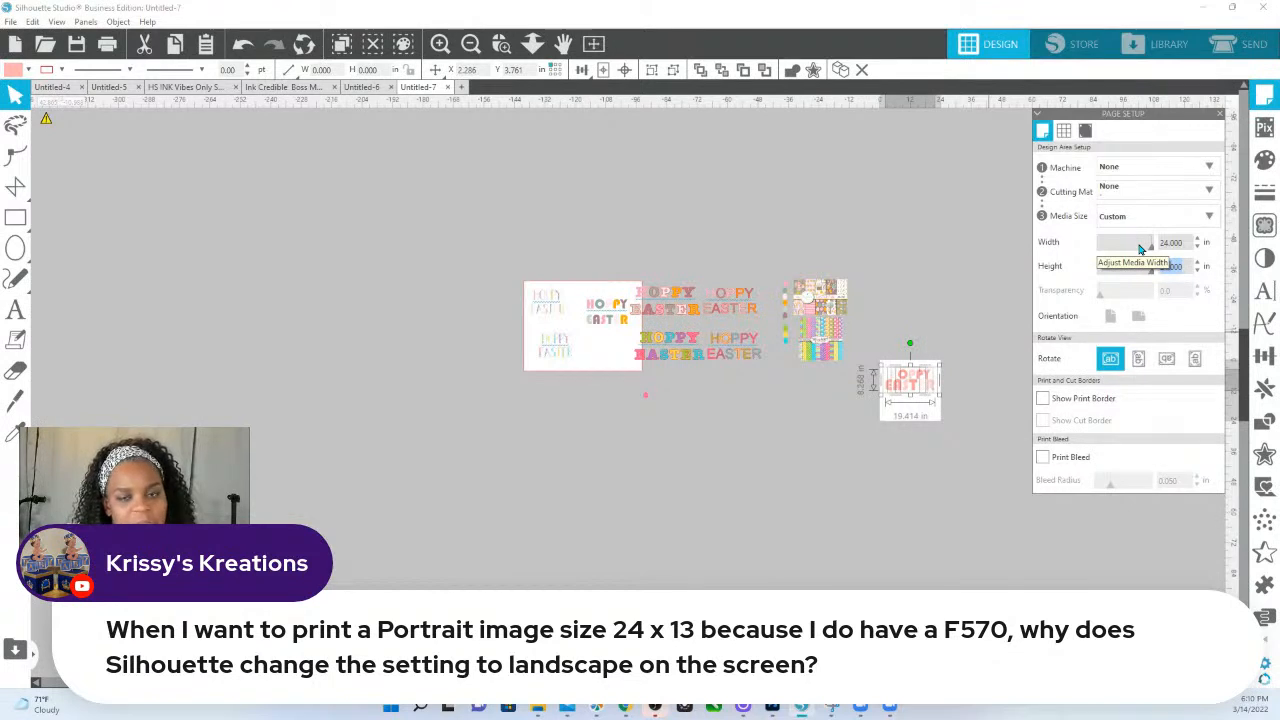
key(BackSpace)
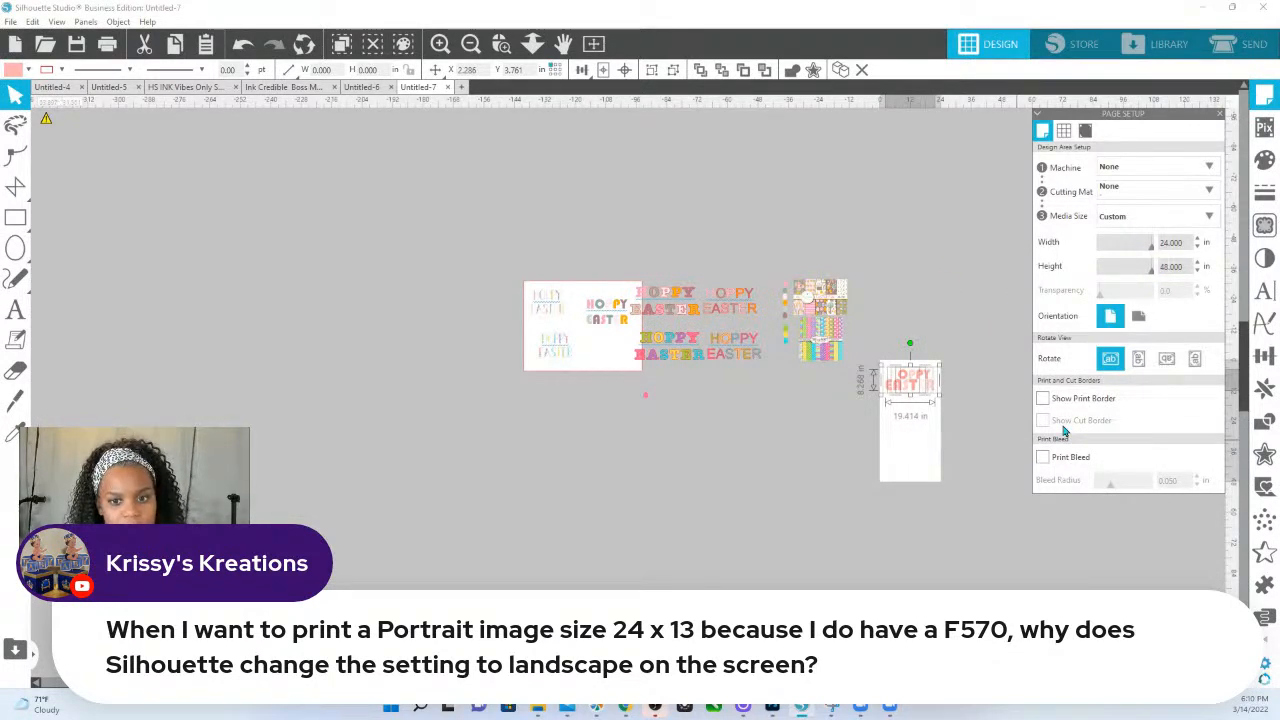
- Set the custom media height to 13 in and move the pink lettering up near the page's upper edge
click(502, 45)
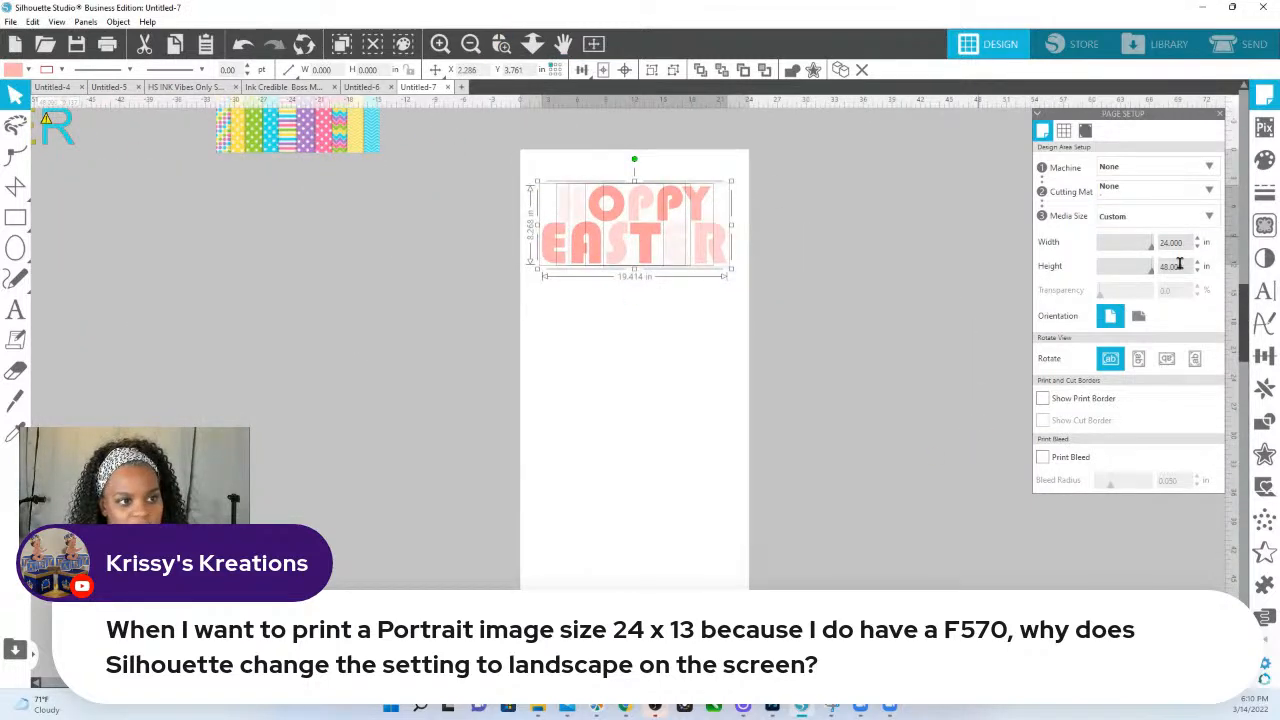
drag(1181, 265, 1118, 267)
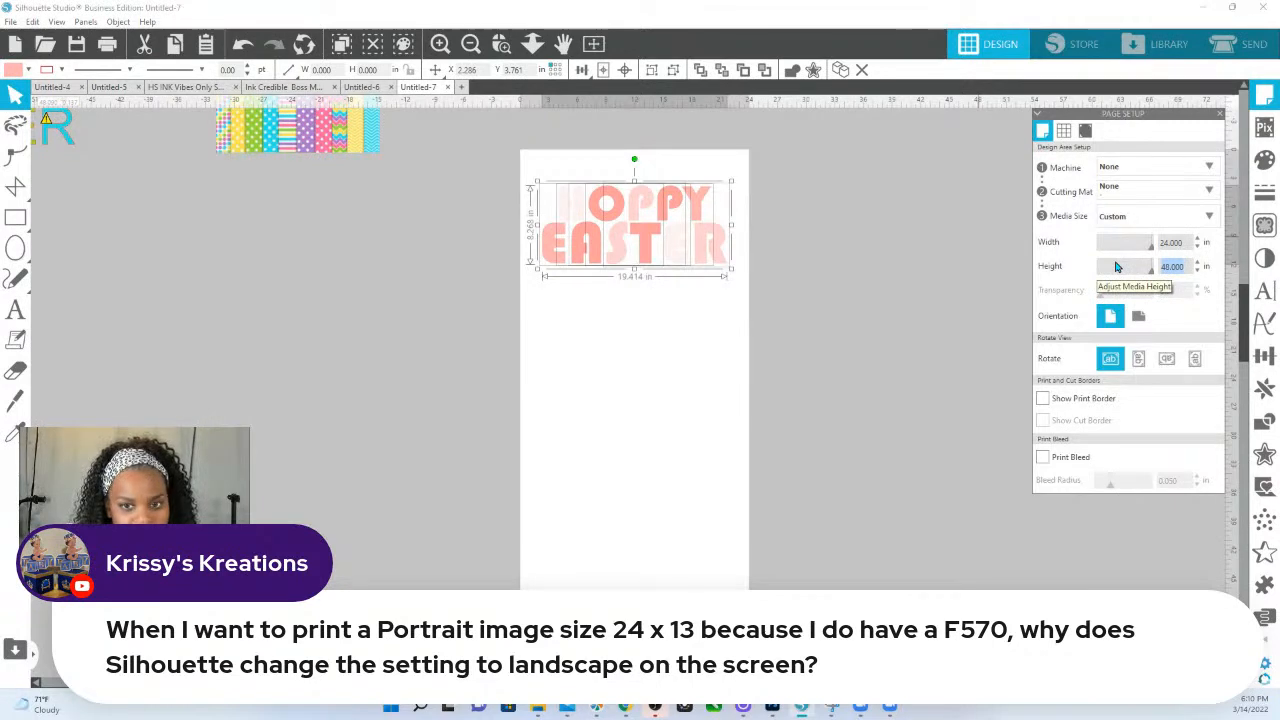
text(13)
key(Return)
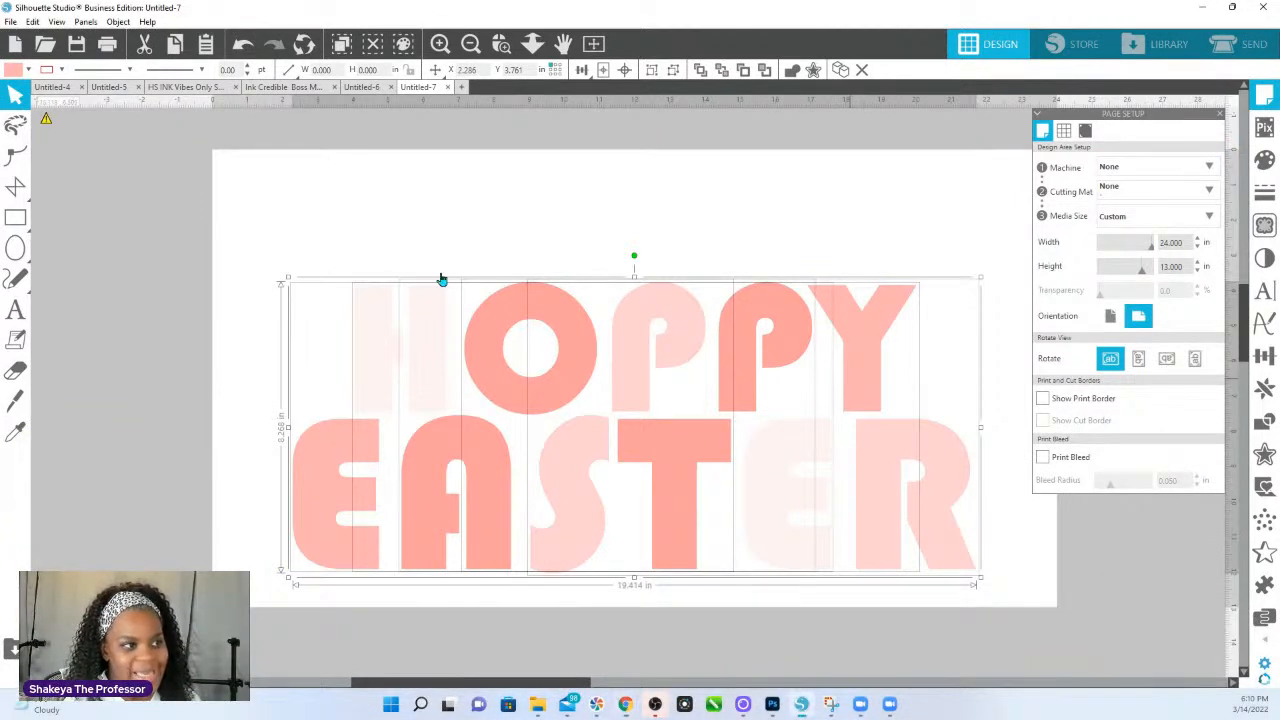
drag(412, 337, 431, 246)
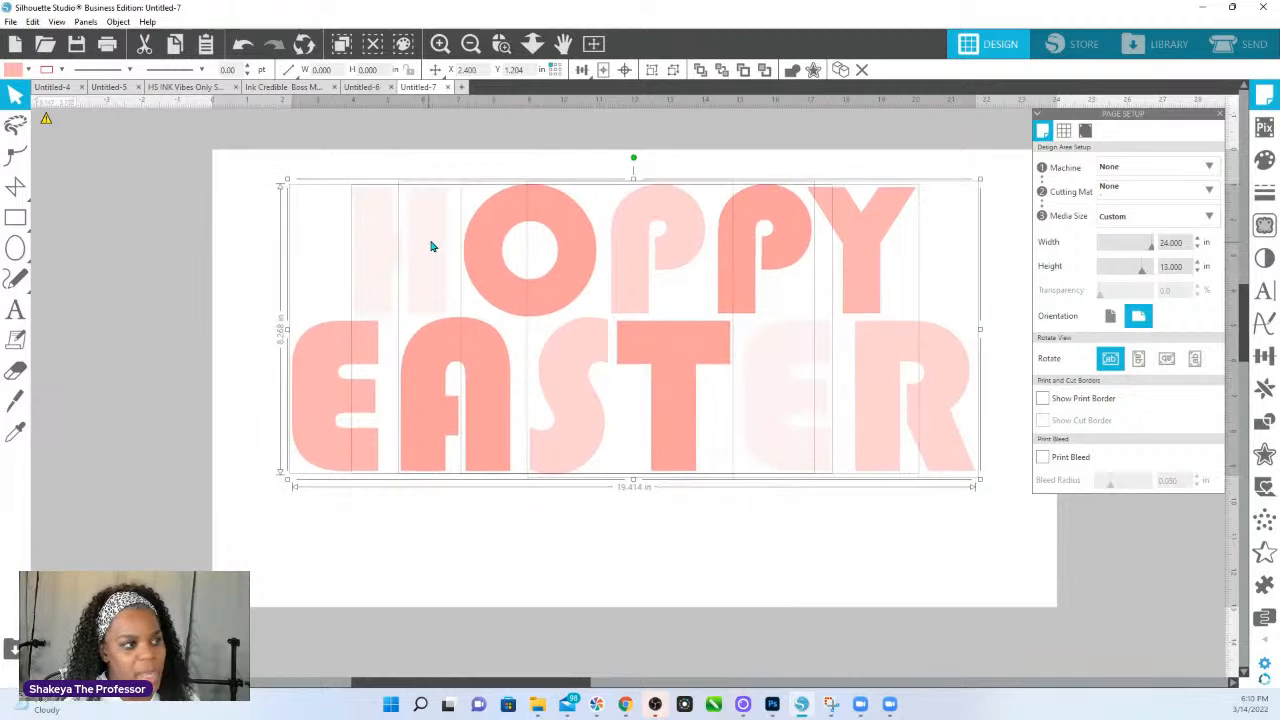